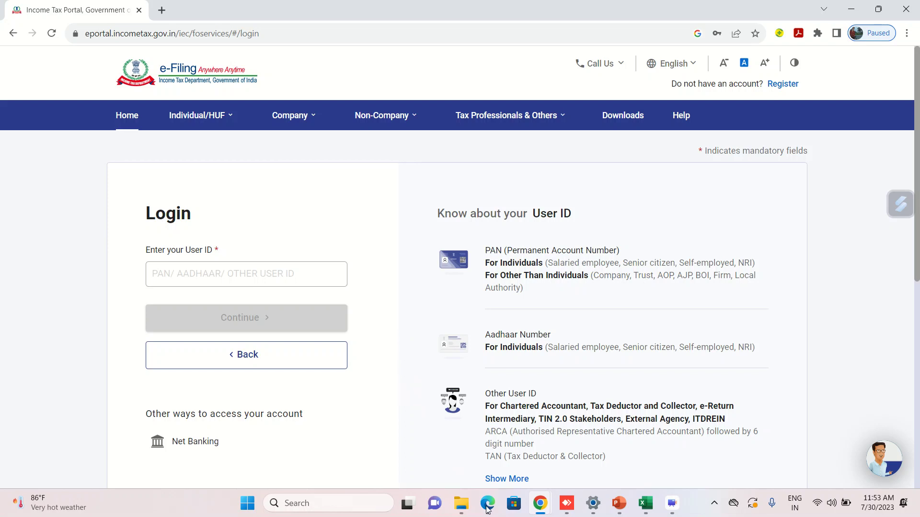
Open the 2022-23 sheet and review the profit and loss account's 3,300,105.00 sales.
{"action": "key", "text": "alt+Tab"}
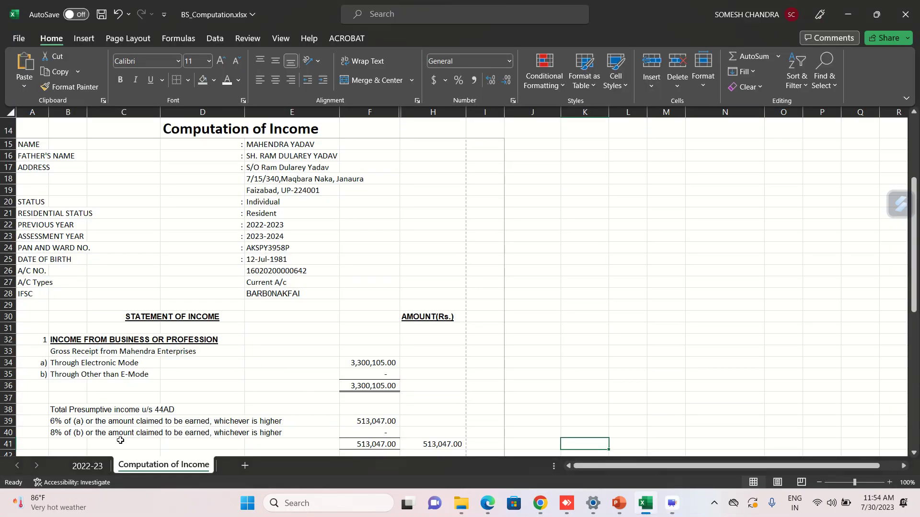
{"action": "left_click", "coordinate": [93, 467]}
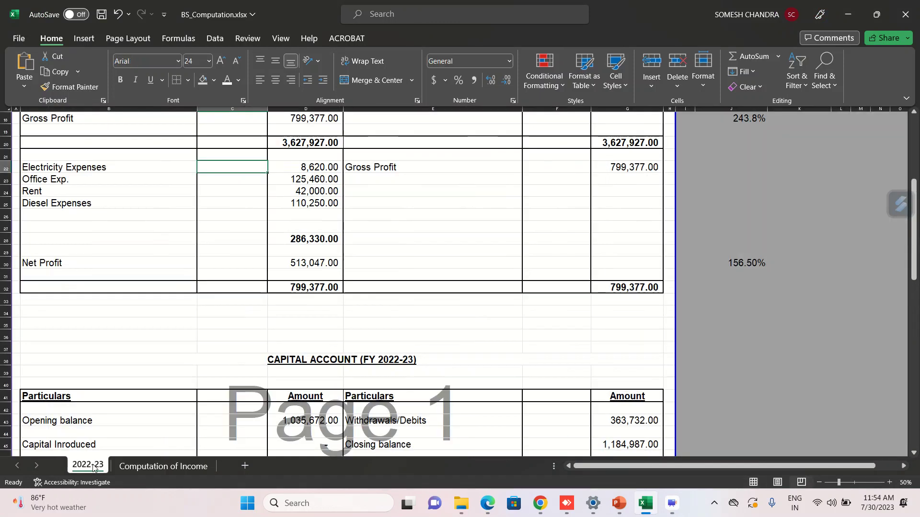
{"action": "left_click", "coordinate": [445, 326]}
{"action": "key", "text": "Up"}
{"action": "key", "text": "Up"}
{"action": "key", "text": "Up"}
{"action": "key", "text": "Up"}
{"action": "key", "text": "Up"}
{"action": "key", "text": "Up"}
{"action": "key", "text": "Up"}
{"action": "key", "text": "Up"}
{"action": "key", "text": "Up"}
{"action": "key", "text": "Up"}
{"action": "key", "text": "Up"}
{"action": "key", "text": "Up"}
{"action": "key", "text": "Up"}
{"action": "key", "text": "Up"}
{"action": "key", "text": "Up"}
{"action": "key", "text": "Up"}
{"action": "key", "text": "Up"}
{"action": "key", "text": "Up"}
{"action": "key", "text": "Up"}
{"action": "key", "text": "Up"}
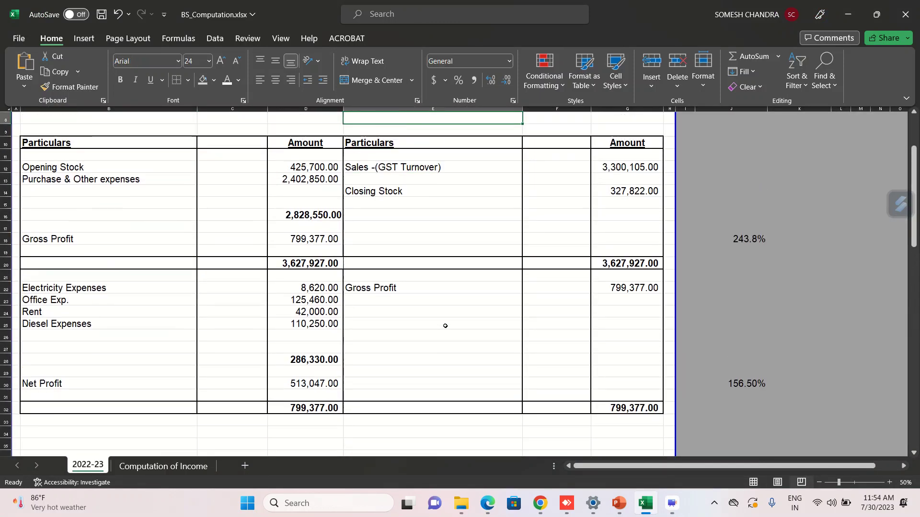
{"action": "key", "text": "Up"}
{"action": "key", "text": "Up"}
{"action": "key", "text": "Up"}
{"action": "key", "text": "Up"}
{"action": "key", "text": "Up"}
{"action": "key", "text": "Up"}
{"action": "key", "text": "Up"}
{"action": "key", "text": "Down"}
{"action": "key", "text": "Down"}
{"action": "key", "text": "Down"}
{"action": "key", "text": "Down"}
{"action": "key", "text": "Down"}
{"action": "key", "text": "Down"}
{"action": "key", "text": "Down"}
{"action": "key", "text": "Down"}
{"action": "key", "text": "Down"}
{"action": "key", "text": "Down"}
{"action": "key", "text": "Down"}
{"action": "key", "text": "Down"}
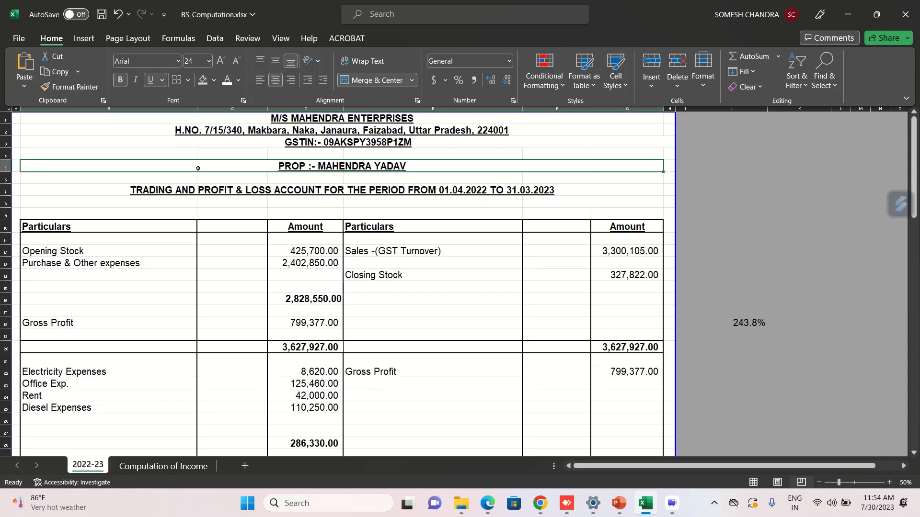
{"action": "key", "text": "Down"}
{"action": "key", "text": "Down"}
{"action": "key", "text": "Down"}
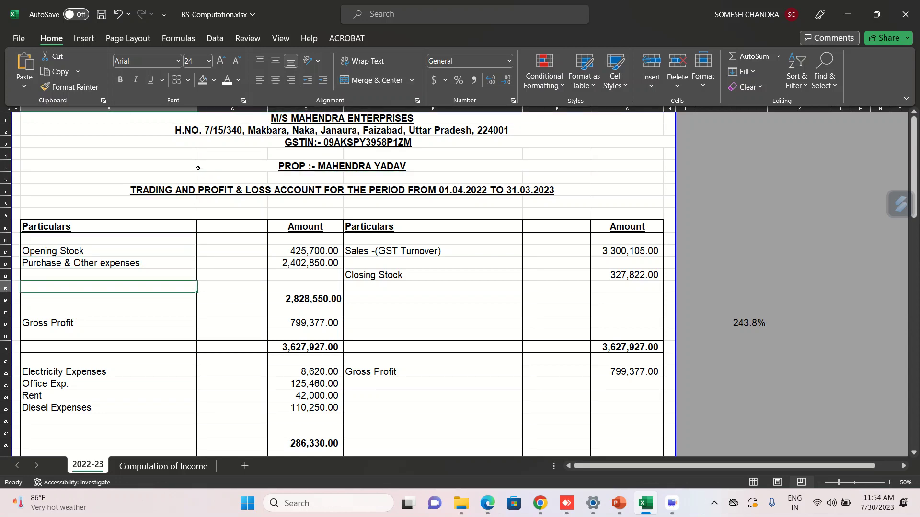
{"action": "left_click", "coordinate": [606, 251]}
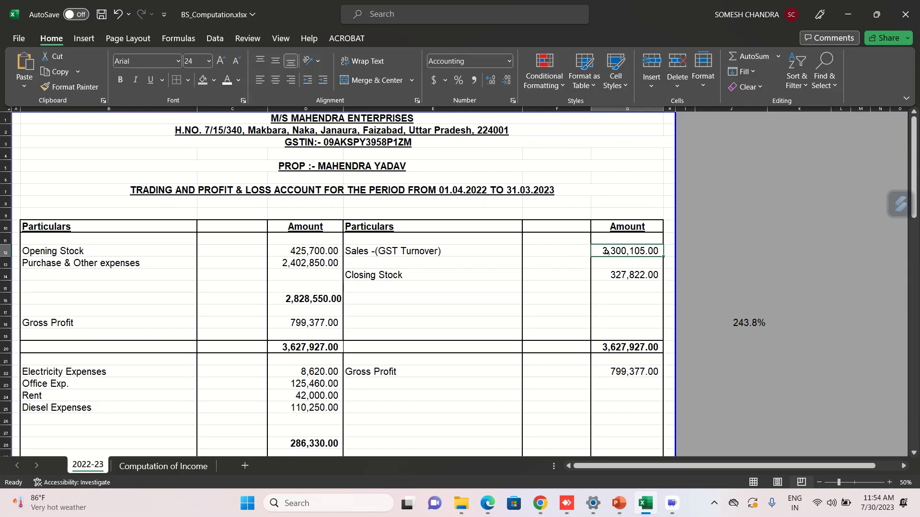
{"action": "key", "text": "Down"}
{"action": "key", "text": "Down"}
{"action": "key", "text": "Down"}
{"action": "key", "text": "Down"}
{"action": "key", "text": "Down"}
{"action": "key", "text": "Down"}
{"action": "key", "text": "Down"}
{"action": "key", "text": "Down"}
{"action": "key", "text": "Down"}
{"action": "key", "text": "Down"}
{"action": "key", "text": "Down"}
{"action": "key", "text": "Down"}
{"action": "key", "text": "Down"}
{"action": "key", "text": "Down"}
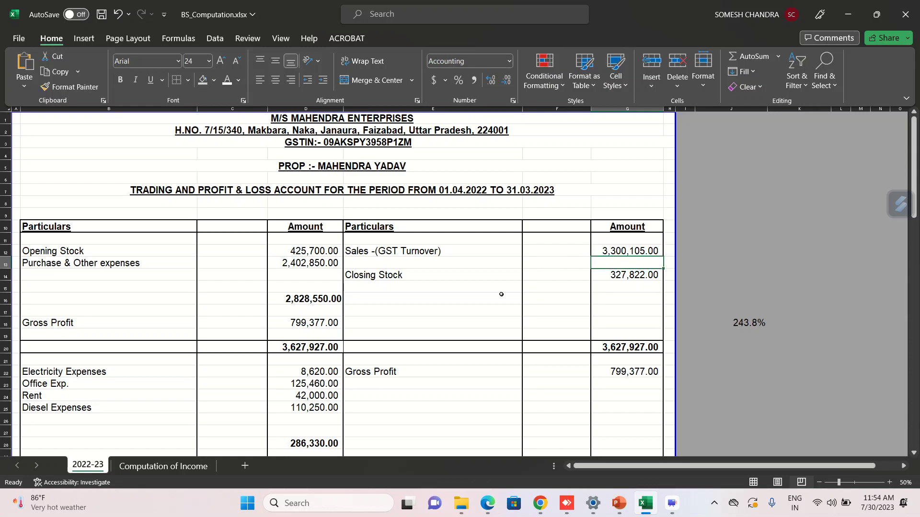
Compute 8% of sales (264,008.40) in a spare cell to compare with net profit, then clear it.
{"action": "left_click", "coordinate": [555, 282]}
{"action": "type", "text": "="}
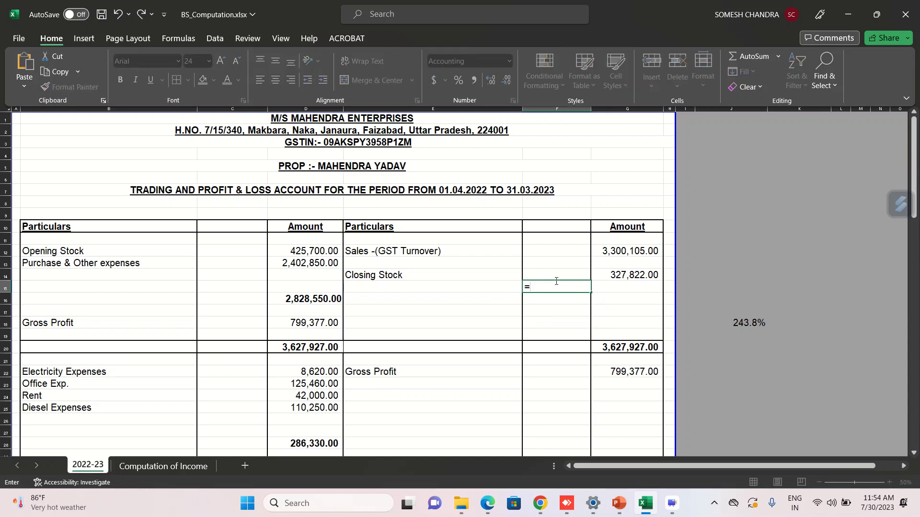
{"action": "left_click", "coordinate": [621, 251]}
{"action": "type", "text": "*8%"}
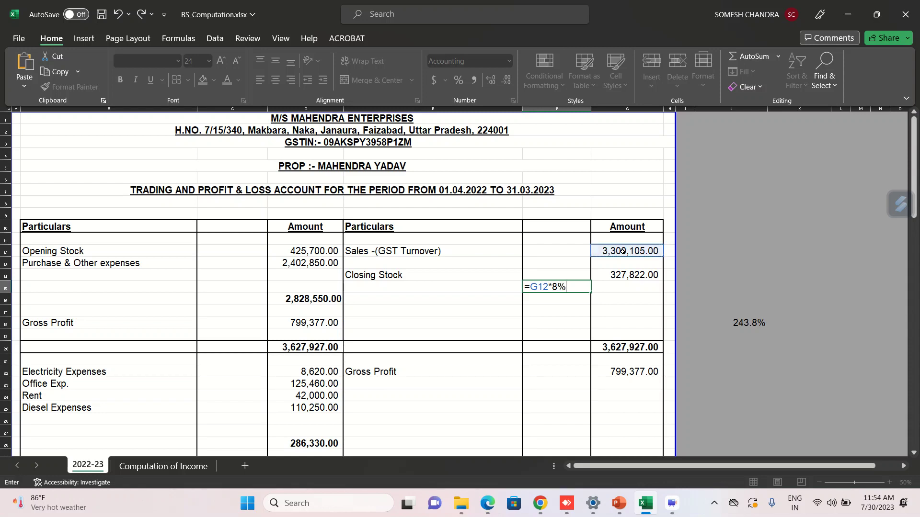
{"action": "key", "text": "Return"}
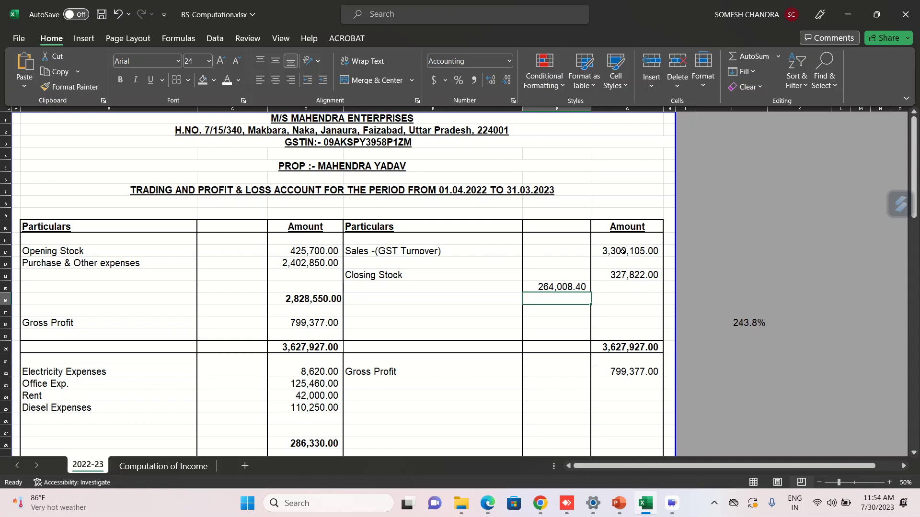
{"action": "left_click", "coordinate": [543, 286]}
{"action": "key", "text": "BackSpace"}
Move down to the capital account balancing at 1,548,719.00.
{"action": "key", "text": "Down"}
{"action": "key", "text": "Down"}
{"action": "key", "text": "Down"}
{"action": "key", "text": "Down"}
{"action": "key", "text": "Down"}
{"action": "key", "text": "Down"}
{"action": "key", "text": "Down"}
{"action": "key", "text": "Down"}
{"action": "key", "text": "Down"}
{"action": "key", "text": "Down"}
{"action": "key", "text": "Down"}
{"action": "key", "text": "Down"}
{"action": "key", "text": "Down"}
{"action": "key", "text": "Down"}
{"action": "key", "text": "Down"}
{"action": "key", "text": "Down"}
{"action": "key", "text": "Down"}
{"action": "key", "text": "Down"}
{"action": "key", "text": "Down"}
{"action": "key", "text": "Down"}
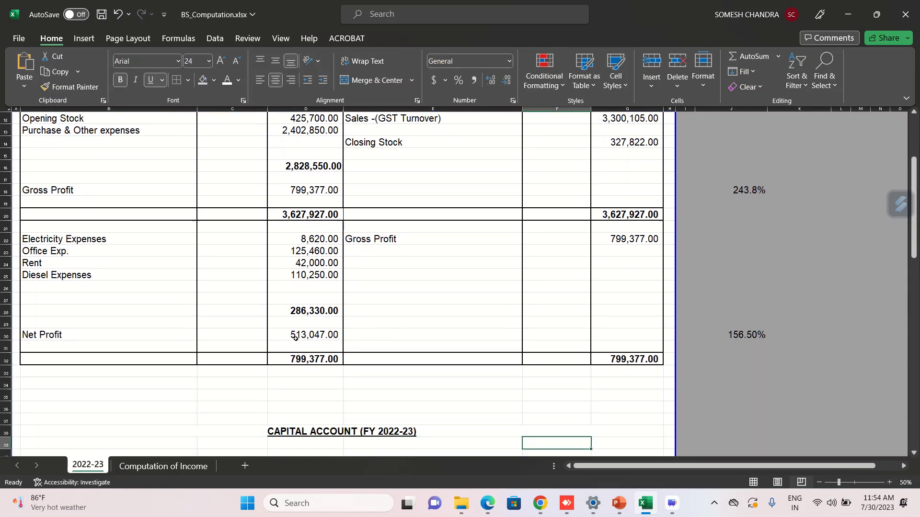
{"action": "key", "text": "Down"}
{"action": "key", "text": "Down"}
{"action": "key", "text": "Down"}
{"action": "key", "text": "Down"}
{"action": "key", "text": "Down"}
{"action": "key", "text": "Down"}
{"action": "key", "text": "Down"}
{"action": "key", "text": "Down"}
{"action": "key", "text": "Down"}
{"action": "key", "text": "Down"}
{"action": "key", "text": "Down"}
{"action": "key", "text": "Down"}
{"action": "key", "text": "Down"}
{"action": "key", "text": "Down"}
{"action": "key", "text": "Down"}
{"action": "key", "text": "Down"}
{"action": "key", "text": "Down"}
{"action": "key", "text": "Down"}
{"action": "key", "text": "Down"}
{"action": "key", "text": "Down"}
{"action": "key", "text": "Down"}
{"action": "key", "text": "Down"}
{"action": "key", "text": "Down"}
{"action": "key", "text": "Down"}
{"action": "key", "text": "Down"}
{"action": "key", "text": "Down"}
{"action": "key", "text": "Down"}
{"action": "key", "text": "Down"}
{"action": "key", "text": "Down"}
{"action": "key", "text": "Down"}
{"action": "key", "text": "Down"}
{"action": "key", "text": "Down"}
{"action": "key", "text": "Down"}
{"action": "key", "text": "Down"}
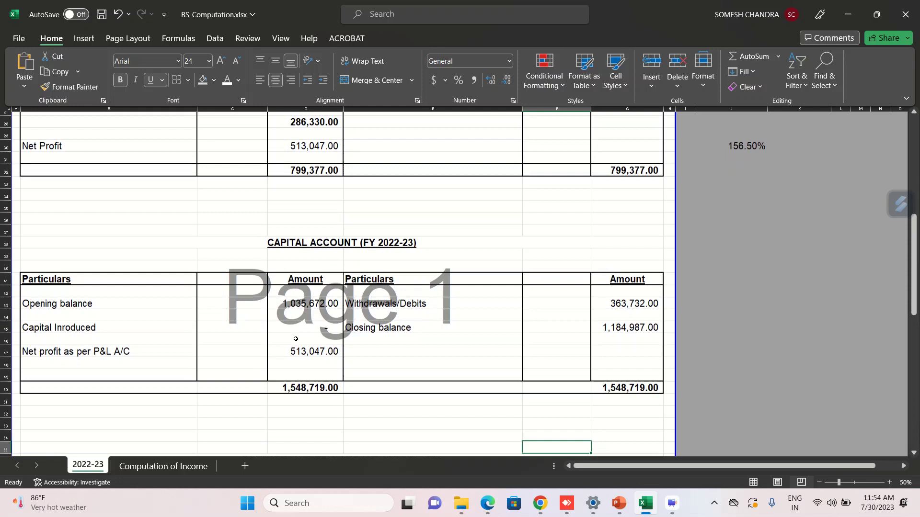
{"action": "key", "text": "Up"}
{"action": "key", "text": "Up"}
{"action": "key", "text": "Up"}
{"action": "key", "text": "Up"}
{"action": "key", "text": "Up"}
{"action": "key", "text": "Up"}
{"action": "key", "text": "Up"}
{"action": "key", "text": "Up"}
{"action": "key", "text": "Up"}
{"action": "key", "text": "Up"}
{"action": "key", "text": "Up"}
{"action": "key", "text": "Up"}
{"action": "key", "text": "Up"}
{"action": "key", "text": "Up"}
{"action": "key", "text": "Up"}
{"action": "key", "text": "Up"}
{"action": "key", "text": "Up"}
{"action": "key", "text": "Up"}
{"action": "key", "text": "Up"}
{"action": "key", "text": "Up"}
{"action": "key", "text": "Up"}
{"action": "key", "text": "Up"}
{"action": "key", "text": "Up"}
{"action": "key", "text": "Up"}
{"action": "key", "text": "Up"}
{"action": "key", "text": "Up"}
{"action": "key", "text": "Up"}
{"action": "key", "text": "Up"}
{"action": "key", "text": "Up"}
{"action": "key", "text": "Up"}
{"action": "key", "text": "Up"}
{"action": "key", "text": "Up"}
{"action": "key", "text": "Up"}
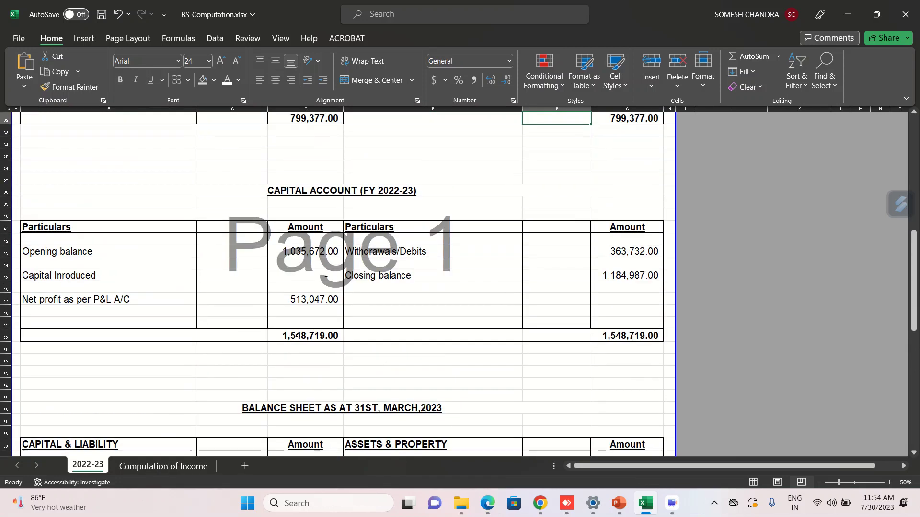
On the Computation of Income sheet, review income from the 3,300,105.00 gross receipts down to tax rows.
{"action": "left_click", "coordinate": [176, 467]}
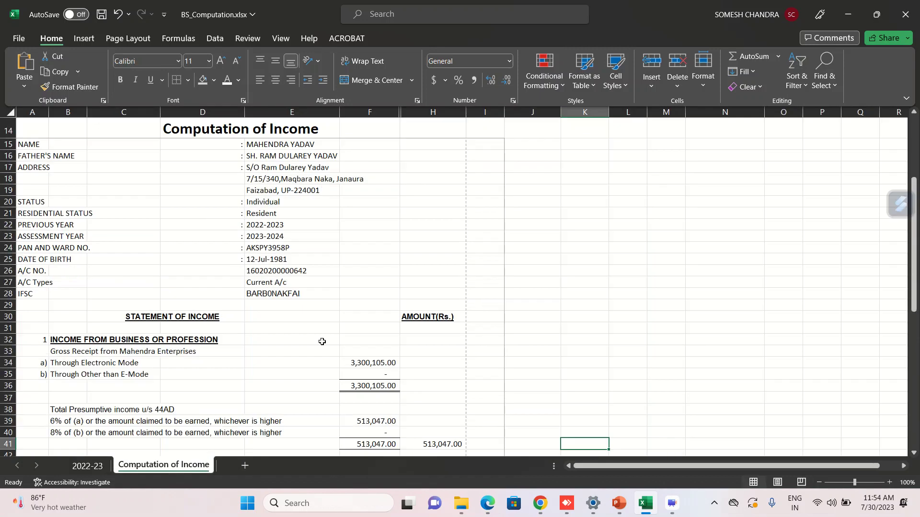
{"action": "left_click", "coordinate": [365, 303]}
{"action": "key", "text": "Down"}
{"action": "key", "text": "Down"}
{"action": "key", "text": "Down"}
{"action": "key", "text": "Down"}
{"action": "key", "text": "Down"}
{"action": "key", "text": "Down"}
{"action": "key", "text": "Down"}
{"action": "key", "text": "Down"}
{"action": "key", "text": "Down"}
{"action": "key", "text": "Down"}
{"action": "key", "text": "Down"}
{"action": "key", "text": "Down"}
{"action": "key", "text": "Down"}
{"action": "key", "text": "Down"}
{"action": "key", "text": "Down"}
{"action": "key", "text": "Down"}
{"action": "key", "text": "Down"}
{"action": "key", "text": "Down"}
{"action": "key", "text": "Down"}
{"action": "key", "text": "Down"}
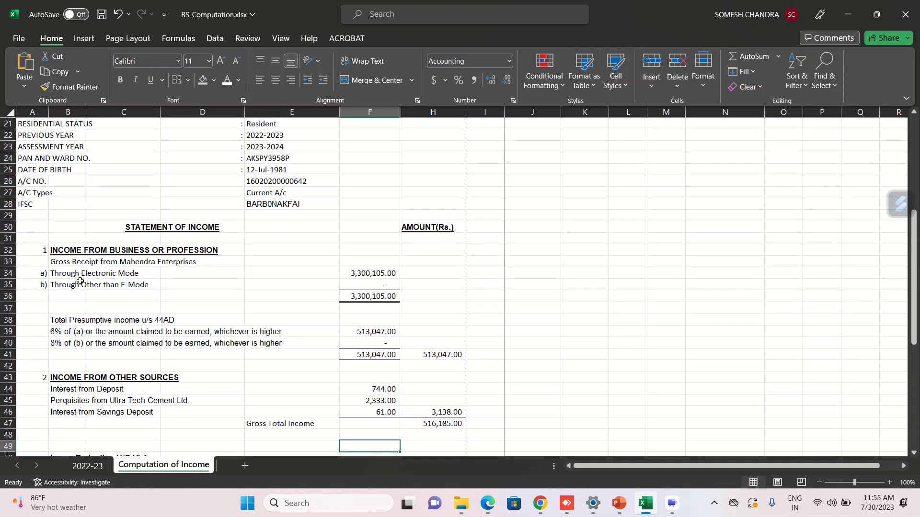
{"action": "left_click", "coordinate": [370, 274]}
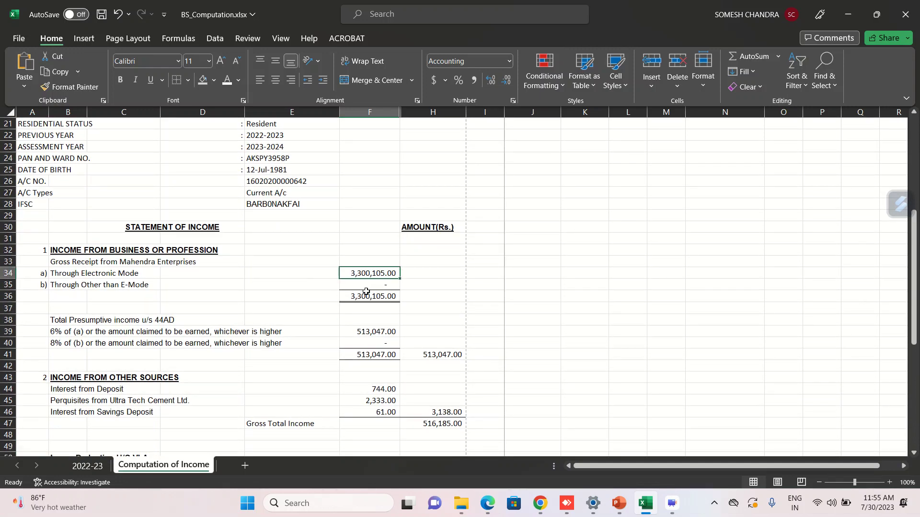
{"action": "key", "text": "Down"}
{"action": "key", "text": "Down"}
{"action": "key", "text": "Down"}
{"action": "key", "text": "Down"}
{"action": "key", "text": "Down"}
{"action": "key", "text": "Down"}
{"action": "key", "text": "Down"}
{"action": "key", "text": "Down"}
{"action": "key", "text": "Down"}
{"action": "key", "text": "Down"}
{"action": "key", "text": "Down"}
{"action": "key", "text": "Down"}
{"action": "key", "text": "Down"}
{"action": "key", "text": "Down"}
{"action": "key", "text": "Down"}
{"action": "key", "text": "Down"}
{"action": "key", "text": "Down"}
{"action": "key", "text": "Down"}
{"action": "key", "text": "Down"}
{"action": "key", "text": "Down"}
{"action": "key", "text": "Down"}
{"action": "key", "text": "Down"}
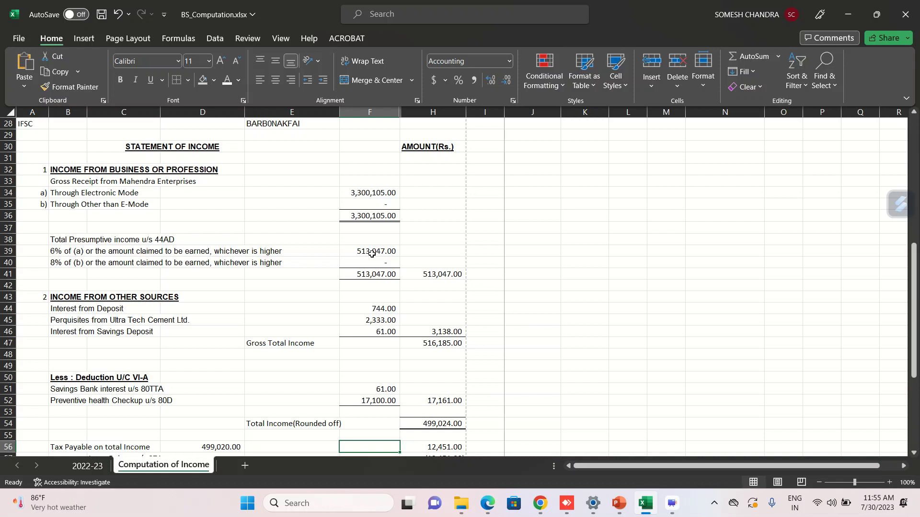
{"action": "key", "text": "Down"}
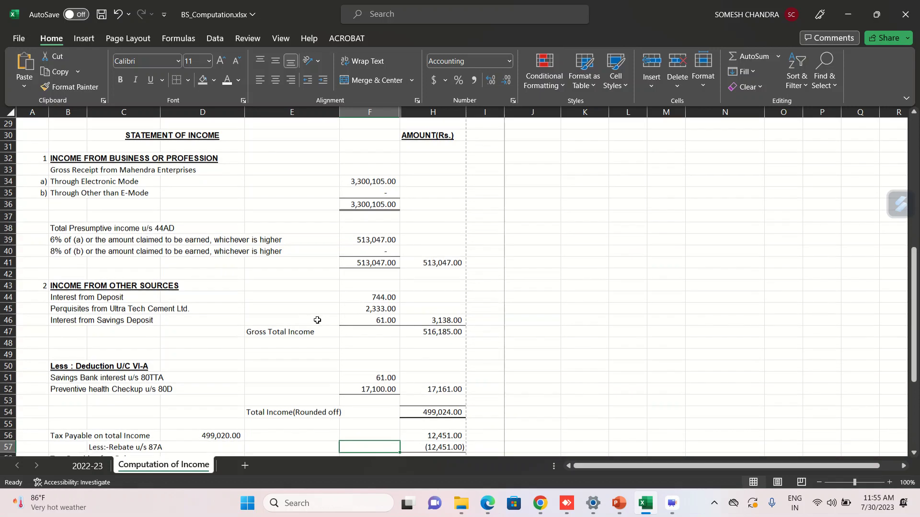
{"action": "key", "text": "Down"}
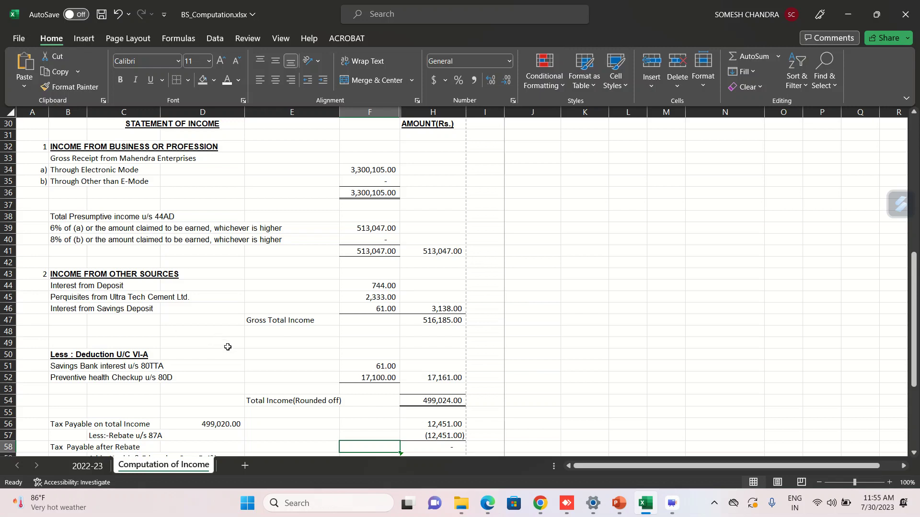
{"action": "key", "text": "Down"}
{"action": "key", "text": "Down"}
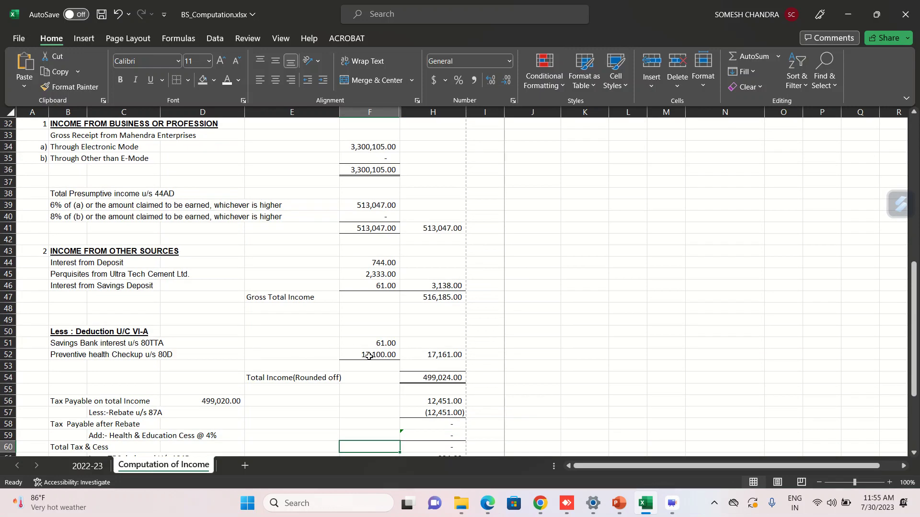
{"action": "key", "text": "Down"}
{"action": "key", "text": "Down"}
{"action": "key", "text": "Down"}
{"action": "key", "text": "Down"}
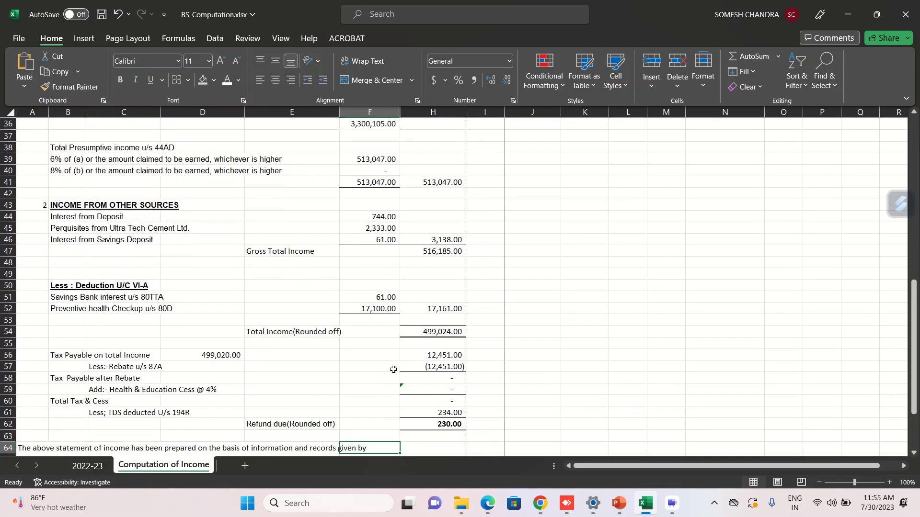
Check total income 499,024.00, taxable 499,020.00, the rebate row and 234.00 TDS deducted.
{"action": "left_click", "coordinate": [414, 333]}
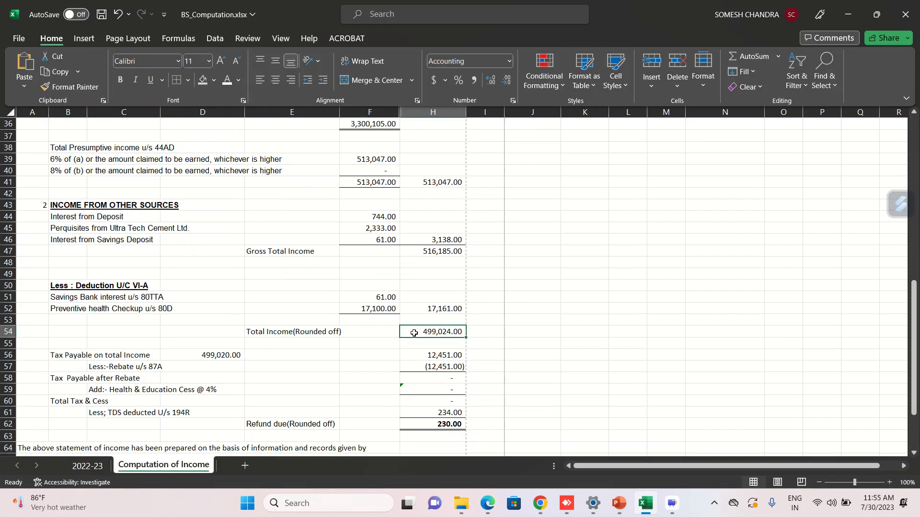
{"action": "left_click", "coordinate": [217, 356]}
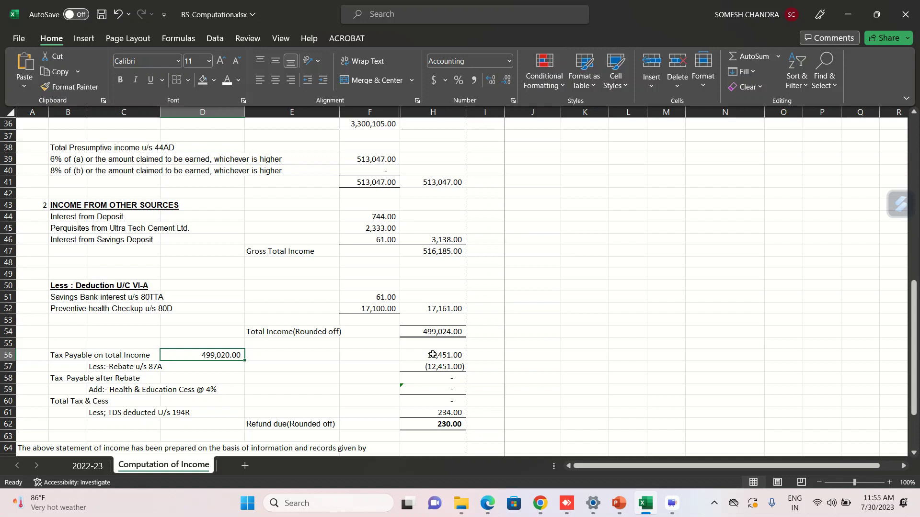
{"action": "left_click", "coordinate": [370, 363]}
{"action": "key", "text": "Down"}
{"action": "key", "text": "Down"}
{"action": "key", "text": "Down"}
{"action": "key", "text": "Down"}
{"action": "key", "text": "Down"}
{"action": "key", "text": "Down"}
{"action": "key", "text": "Down"}
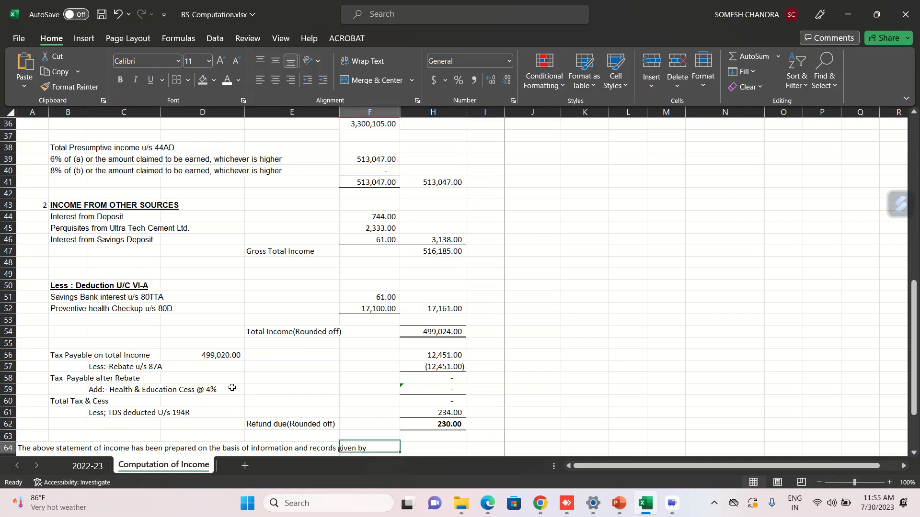
{"action": "scroll", "coordinate": [232, 388], "scroll_direction": "down", "scroll_amount": 1}
{"action": "left_click", "coordinate": [438, 377]}
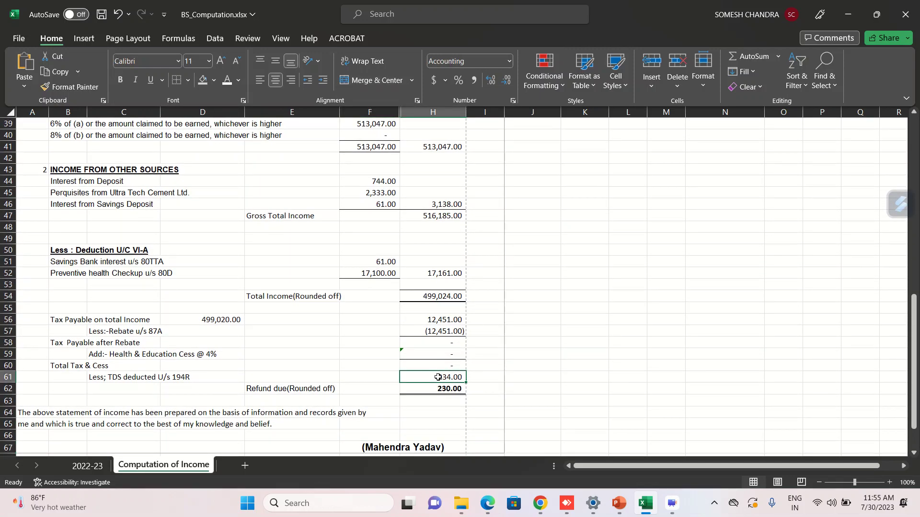
{"action": "left_click", "coordinate": [389, 364]}
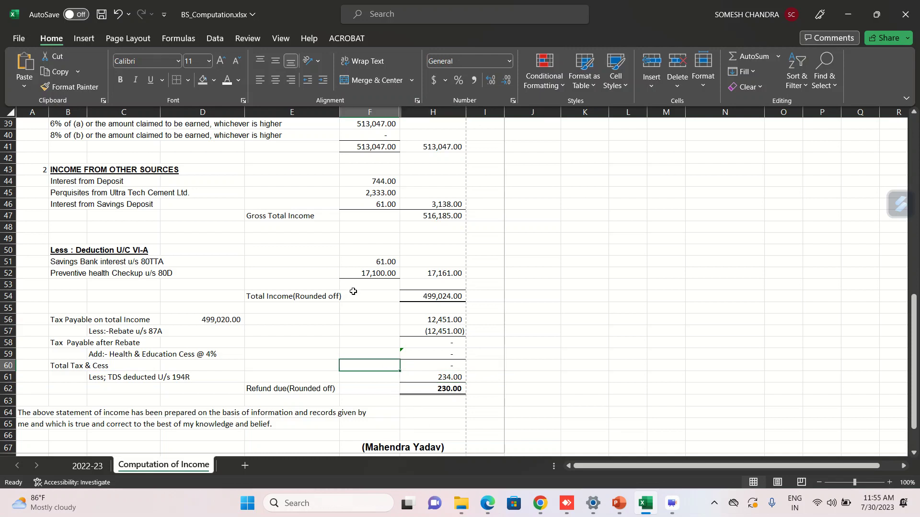
Copy the PAN from the personal details and switch to the e-Filing login page.
{"action": "left_click", "coordinate": [325, 259]}
{"action": "key", "text": "Up"}
{"action": "key", "text": "Up"}
{"action": "key", "text": "Up"}
{"action": "key", "text": "Up"}
{"action": "key", "text": "Up"}
{"action": "key", "text": "Up"}
{"action": "key", "text": "Up"}
{"action": "key", "text": "Up"}
{"action": "key", "text": "Up"}
{"action": "key", "text": "Up"}
{"action": "key", "text": "Up"}
{"action": "key", "text": "Up"}
{"action": "key", "text": "Up"}
{"action": "key", "text": "Up"}
{"action": "key", "text": "Up"}
{"action": "key", "text": "Up"}
{"action": "key", "text": "Up"}
{"action": "key", "text": "Up"}
{"action": "key", "text": "Up"}
{"action": "key", "text": "Up"}
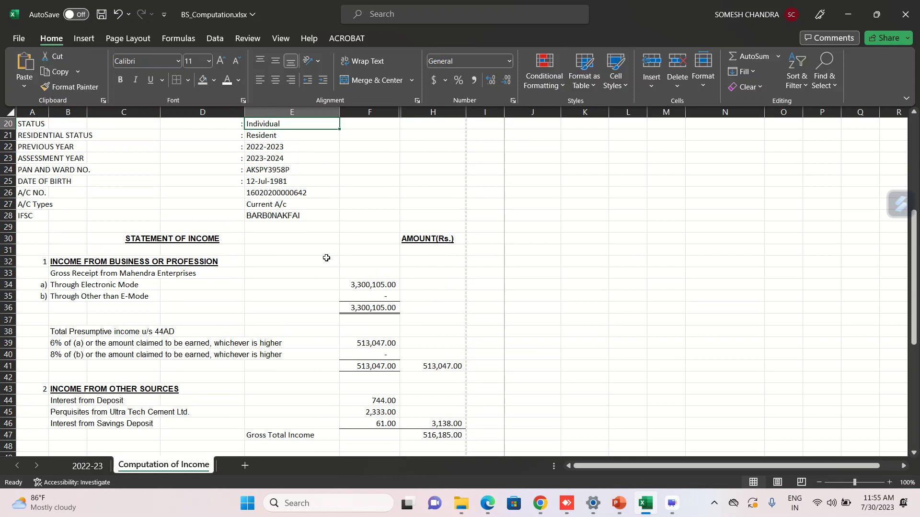
{"action": "key", "text": "Up"}
{"action": "key", "text": "Up"}
{"action": "key", "text": "Up"}
{"action": "key", "text": "Up"}
{"action": "key", "text": "Up"}
{"action": "key", "text": "Up"}
{"action": "key", "text": "Up"}
{"action": "double_click", "coordinate": [295, 259]}
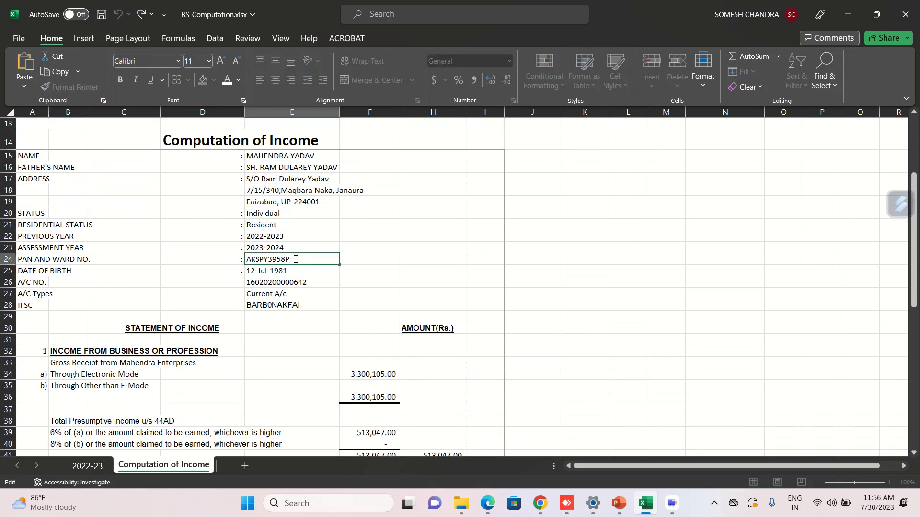
{"action": "double_click", "coordinate": [295, 259]}
{"action": "key", "text": "ctrl+c"}
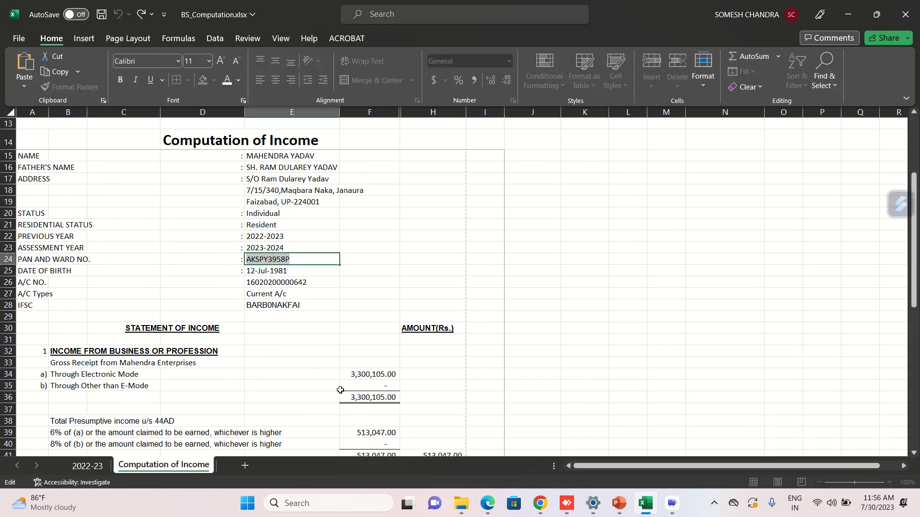
{"action": "key", "text": "alt+Tab"}
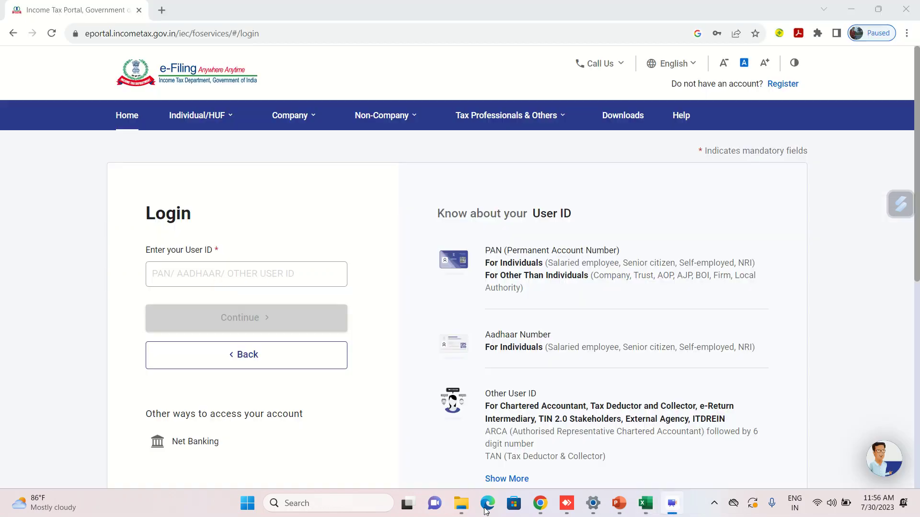
Log in using the pasted PAN as user ID, confirming secure access and entering the account password.
{"action": "left_click", "coordinate": [193, 275]}
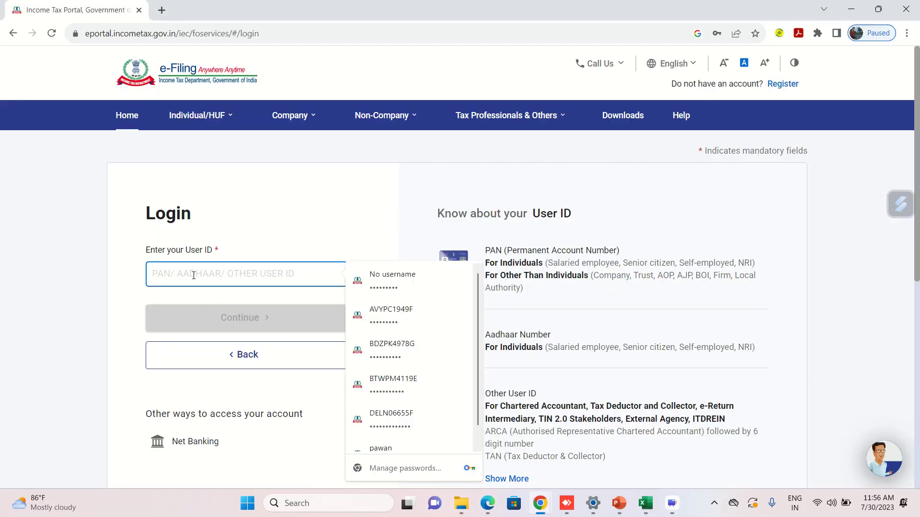
{"action": "key", "text": "ctrl+v"}
{"action": "left_click", "coordinate": [203, 318]}
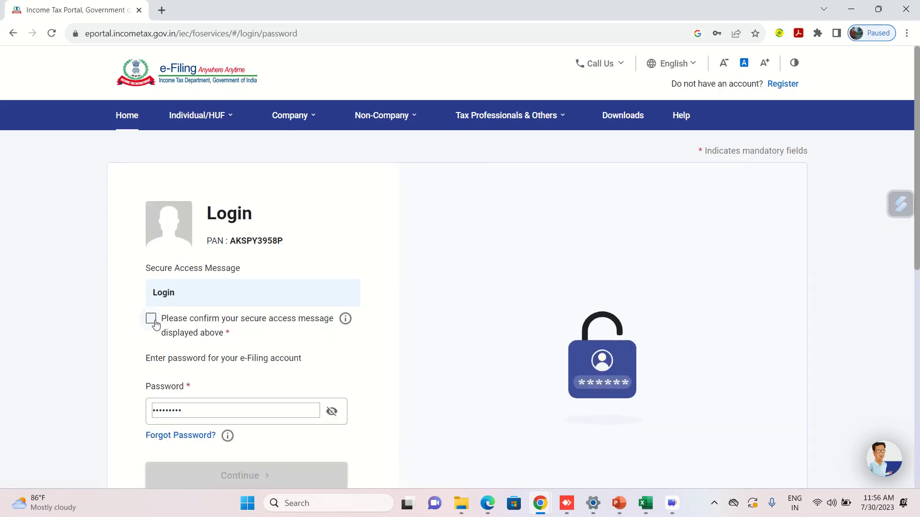
{"action": "left_click", "coordinate": [151, 318]}
{"action": "left_click", "coordinate": [202, 413]}
{"action": "key", "text": "BackSpace"}
{"action": "key", "text": "BackSpace"}
{"action": "key", "text": "BackSpace"}
{"action": "key", "text": "BackSpace"}
{"action": "key", "text": "BackSpace"}
{"action": "key", "text": "BackSpace"}
{"action": "key", "text": "BackSpace"}
{"action": "key", "text": "BackSpace"}
{"action": "key", "text": "BackSpace"}
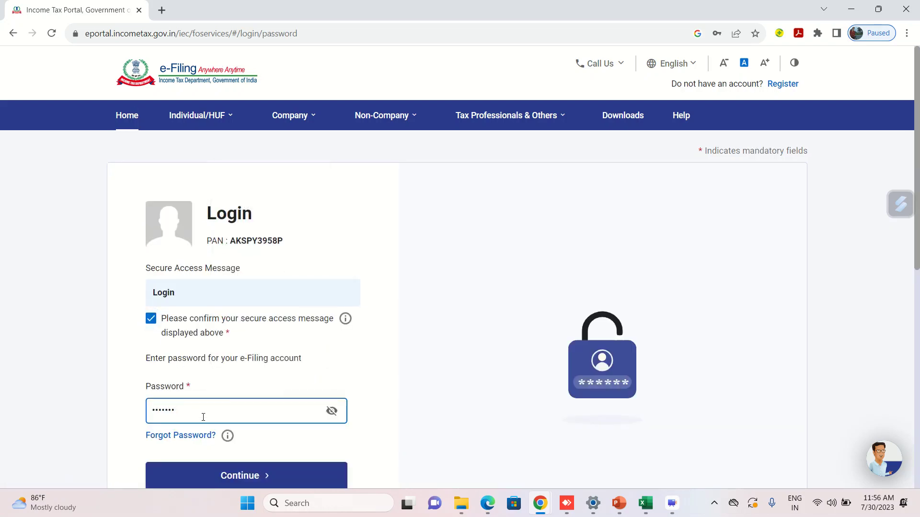
{"action": "type", "text": "••••••••••••"}
{"action": "left_click", "coordinate": [254, 476]}
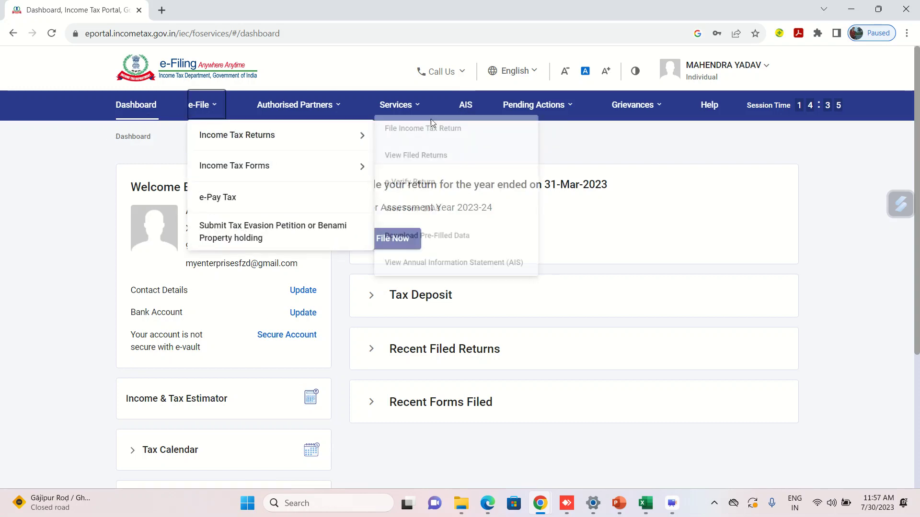
Open AIS from the dashboard, proceed to the compliance portal, and go to the AIS home.
{"action": "left_click", "coordinate": [466, 106]}
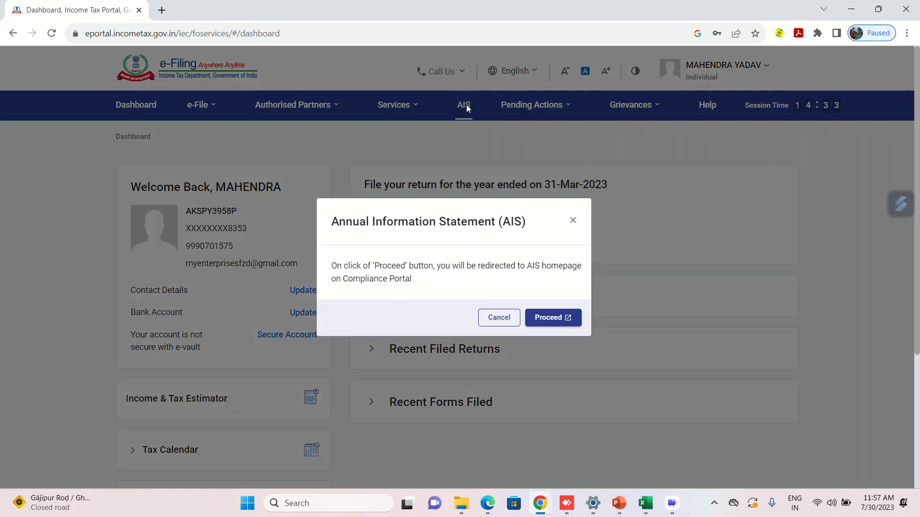
{"action": "left_click", "coordinate": [551, 318]}
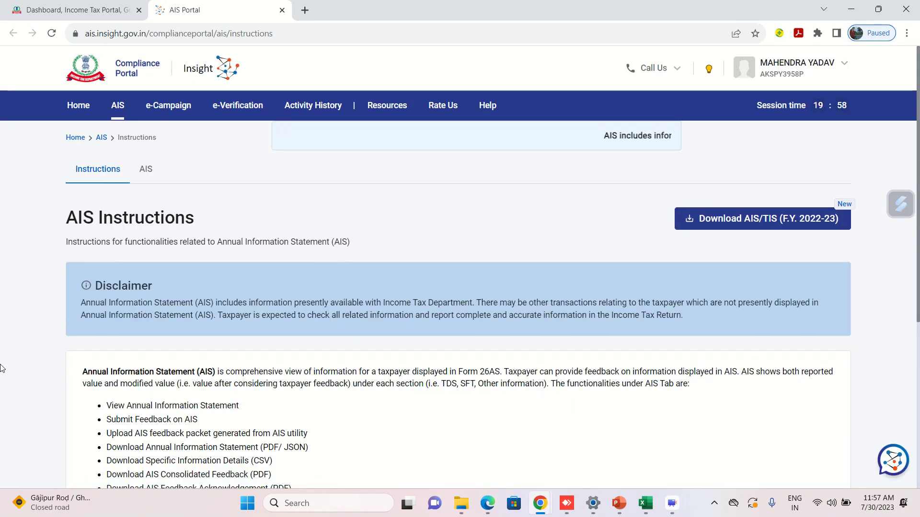
{"action": "scroll", "coordinate": [2, 335], "scroll_direction": "down", "scroll_amount": 1}
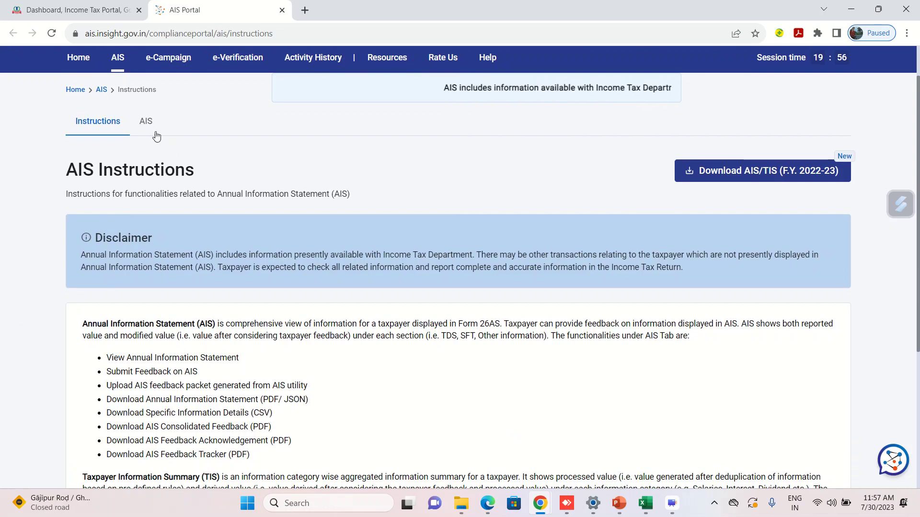
{"action": "left_click", "coordinate": [150, 123]}
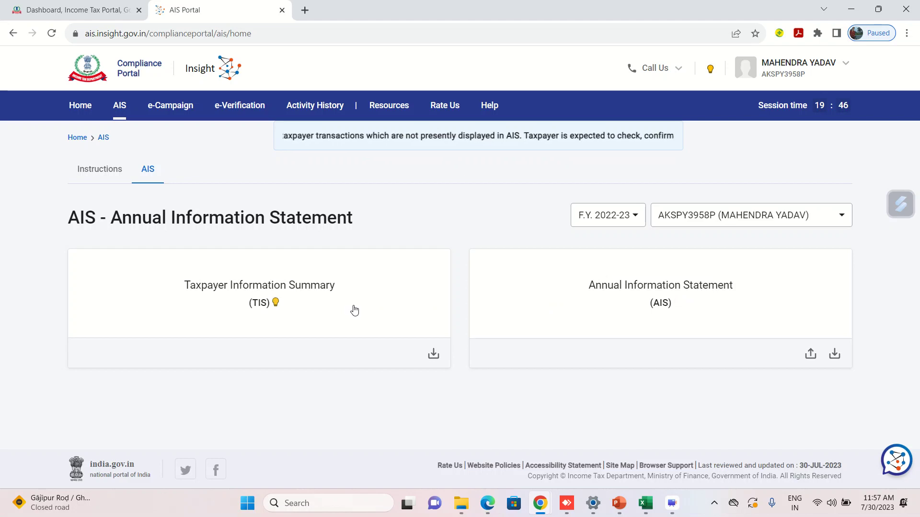
Open the detailed Annual Information Statement and expand the Interest from deposit quarterly entries.
{"action": "left_click", "coordinate": [535, 316]}
{"action": "scroll", "coordinate": [535, 316], "scroll_direction": "down", "scroll_amount": 4}
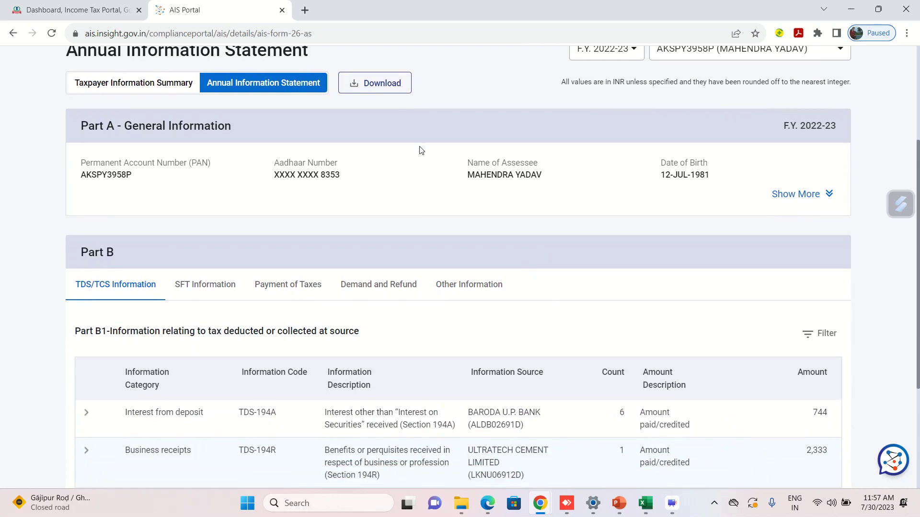
{"action": "scroll", "coordinate": [402, 125], "scroll_direction": "up", "scroll_amount": 1}
{"action": "scroll", "coordinate": [369, 237], "scroll_direction": "down", "scroll_amount": 2}
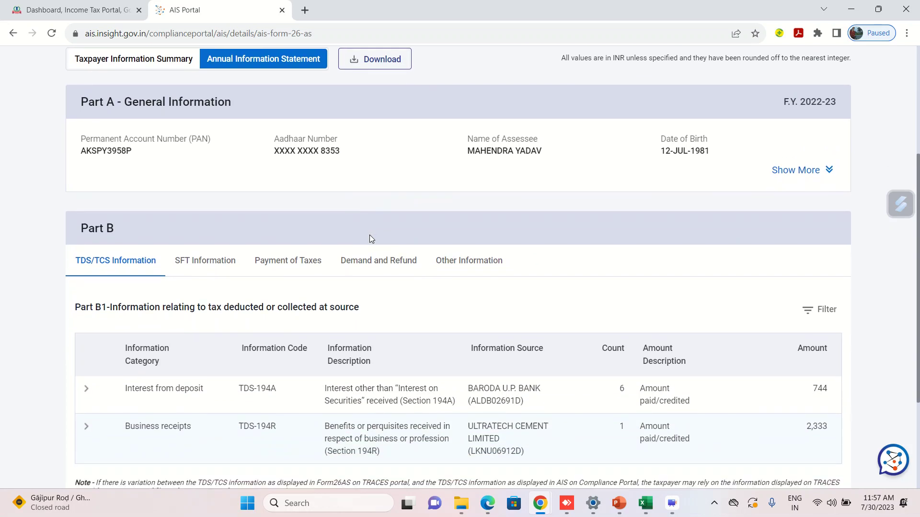
{"action": "scroll", "coordinate": [369, 238], "scroll_direction": "down", "scroll_amount": 3}
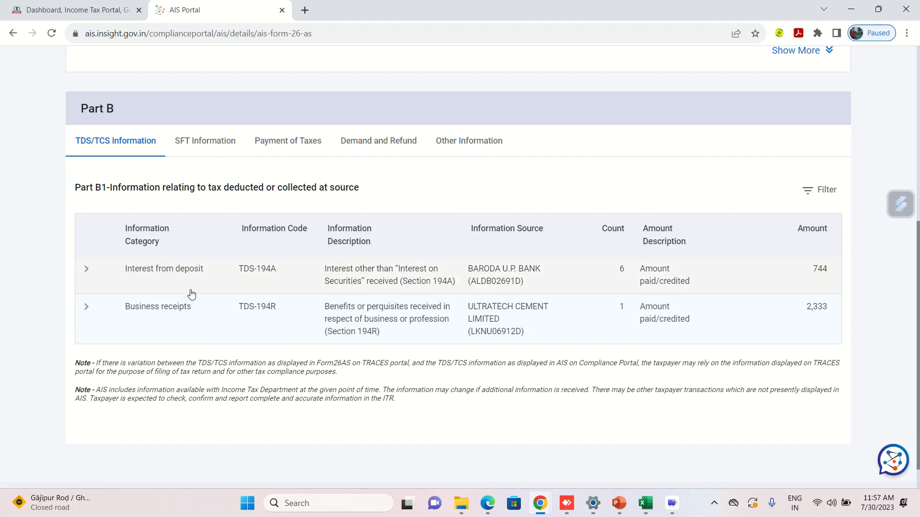
{"action": "scroll", "coordinate": [195, 298], "scroll_direction": "down", "scroll_amount": 1}
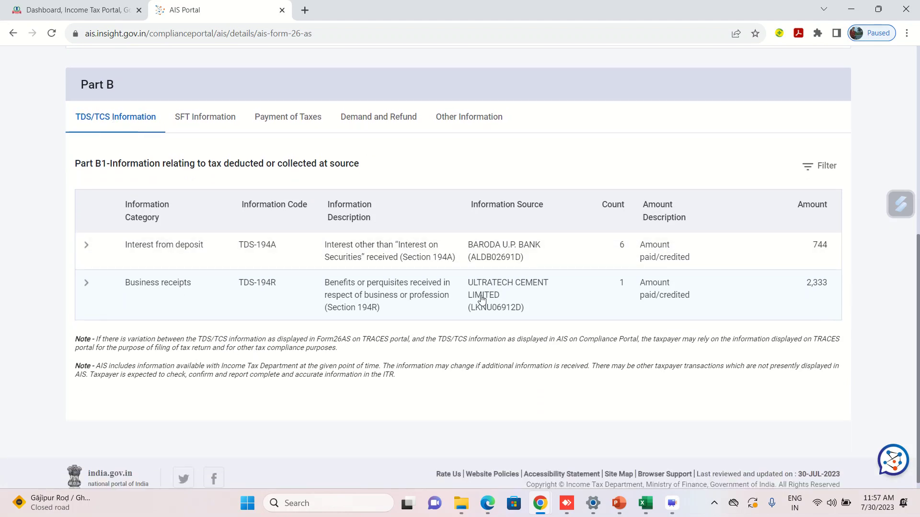
{"action": "left_click", "coordinate": [646, 242]}
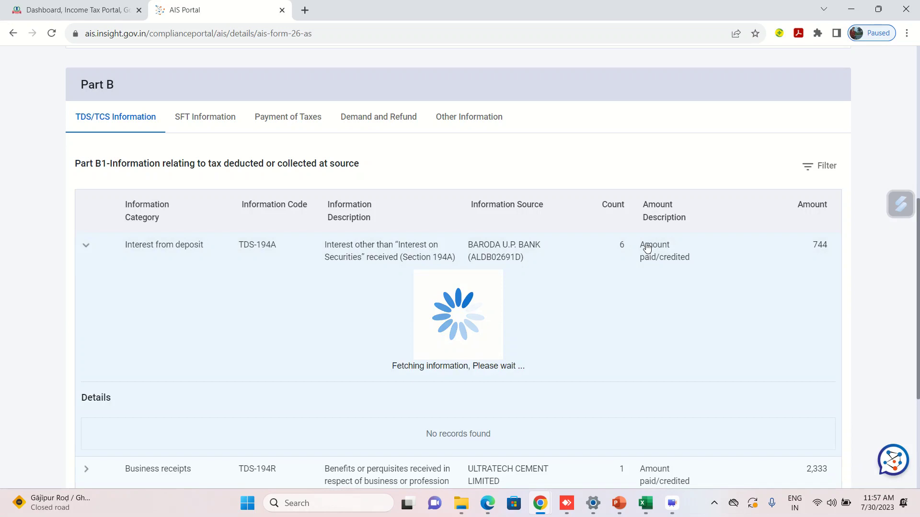
Expand Business receipts and mark the 2,333 credited with 234 TDS under 194R.
{"action": "scroll", "coordinate": [647, 246], "scroll_direction": "down", "scroll_amount": 1}
{"action": "scroll", "coordinate": [441, 267], "scroll_direction": "down", "scroll_amount": 2}
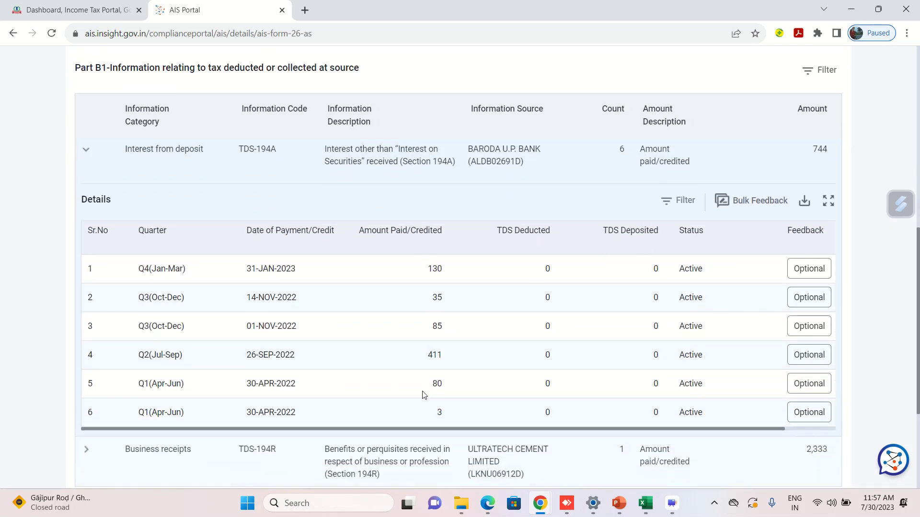
{"action": "scroll", "coordinate": [538, 376], "scroll_direction": "down", "scroll_amount": 2}
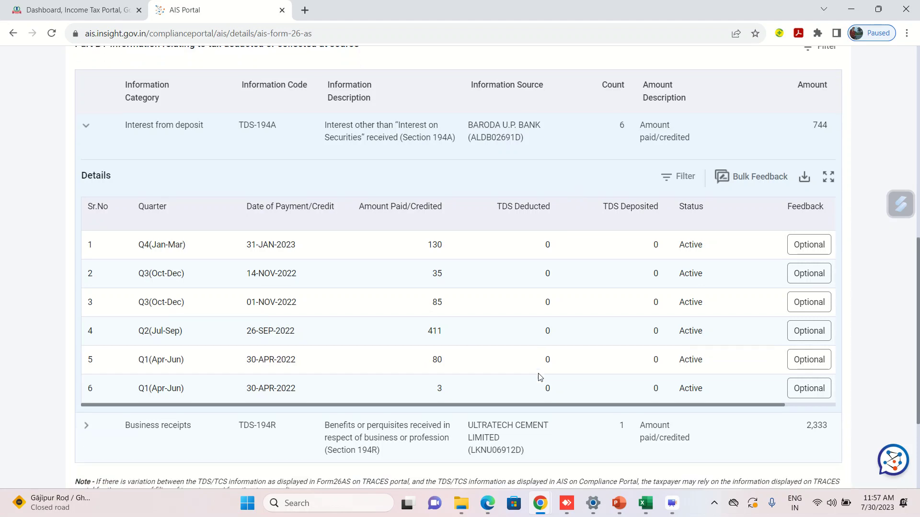
{"action": "scroll", "coordinate": [540, 378], "scroll_direction": "down", "scroll_amount": 4}
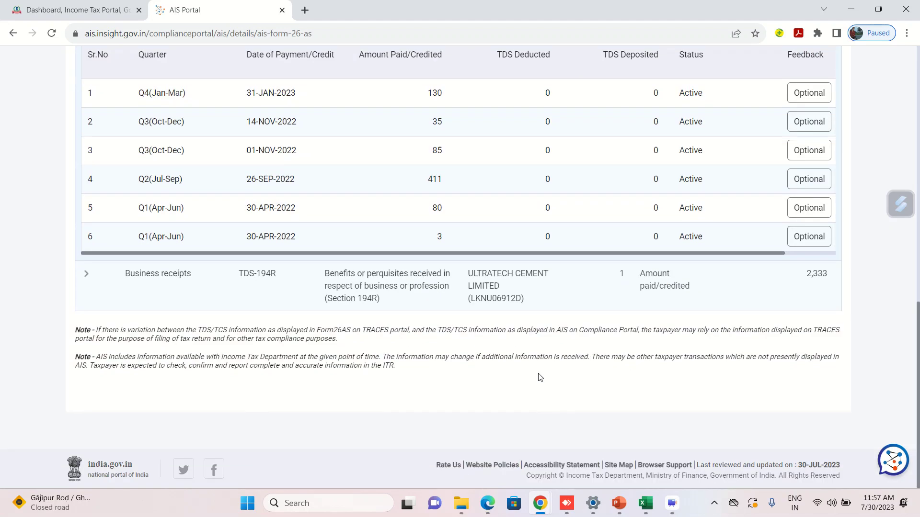
{"action": "left_click", "coordinate": [374, 276]}
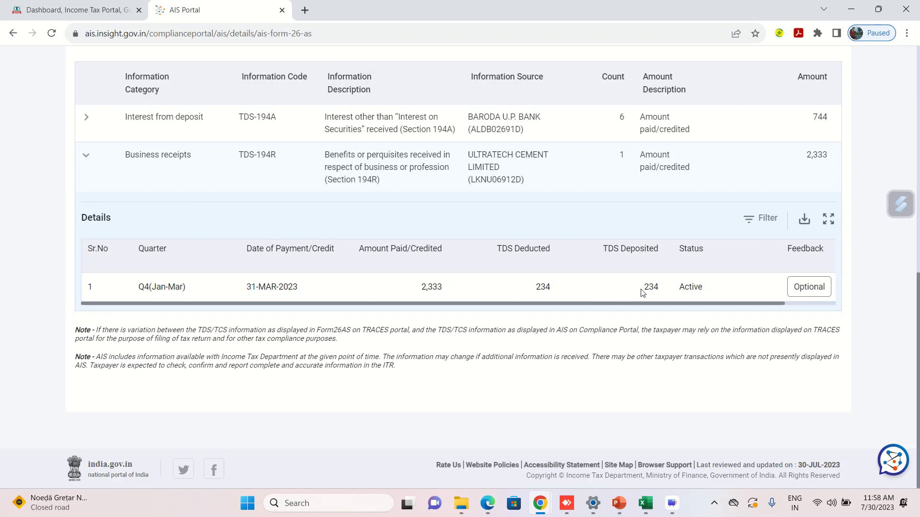
{"action": "left_click_drag", "start_coordinate": [449, 289], "coordinate": [416, 288]}
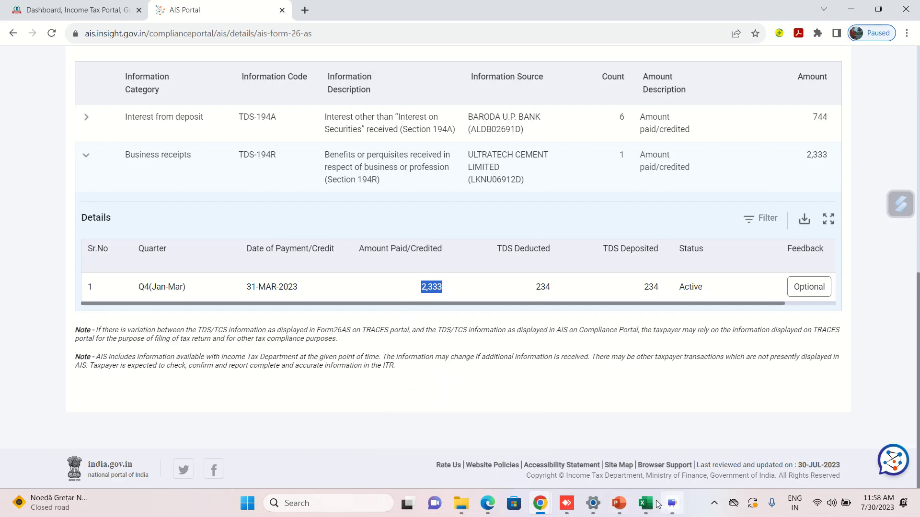
Check the Other Sources lines: Ultra Tech Cement perquisites 2,333.00, deposit interest 744.00, and savings interest.
{"action": "mouse_move", "coordinate": [646, 503]}
{"action": "left_click", "coordinate": [644, 452]}
{"action": "left_click", "coordinate": [256, 357]}
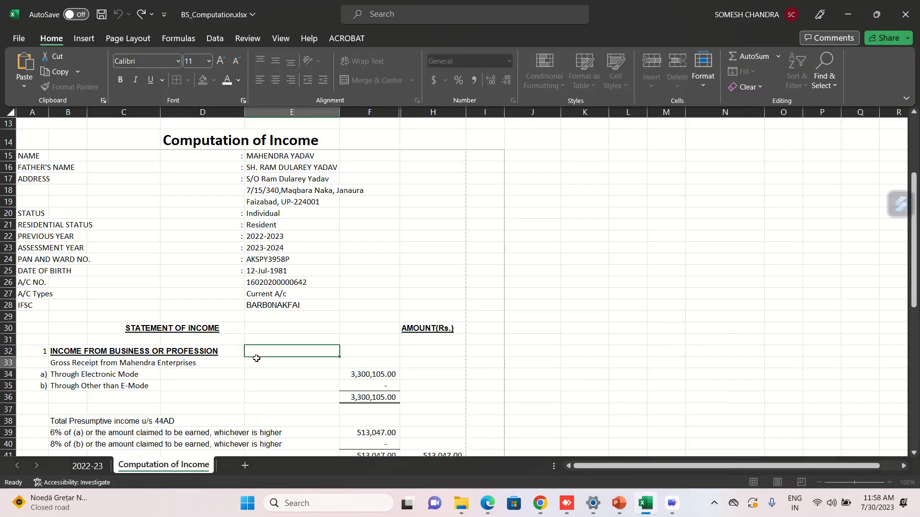
{"action": "key", "text": "Down"}
{"action": "key", "text": "Down"}
{"action": "key", "text": "Down"}
{"action": "key", "text": "Down"}
{"action": "key", "text": "Down"}
{"action": "key", "text": "Down"}
{"action": "key", "text": "Down"}
{"action": "key", "text": "Down"}
{"action": "key", "text": "Down"}
{"action": "key", "text": "Down"}
{"action": "key", "text": "Down"}
{"action": "key", "text": "Down"}
{"action": "key", "text": "Down"}
{"action": "key", "text": "Down"}
{"action": "key", "text": "Down"}
{"action": "key", "text": "Down"}
{"action": "key", "text": "Down"}
{"action": "key", "text": "Down"}
{"action": "key", "text": "Down"}
{"action": "key", "text": "Down"}
{"action": "key", "text": "Down"}
{"action": "key", "text": "Down"}
{"action": "key", "text": "Down"}
{"action": "key", "text": "Down"}
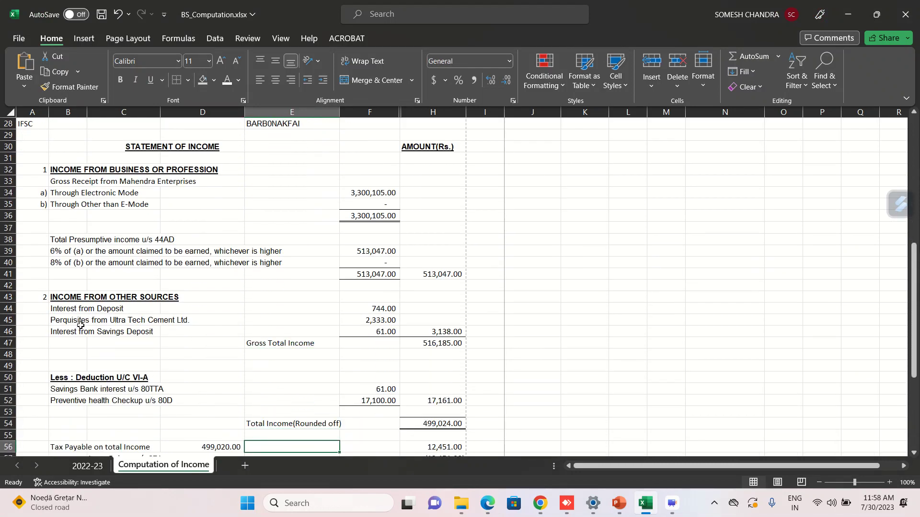
{"action": "left_click", "coordinate": [79, 320]}
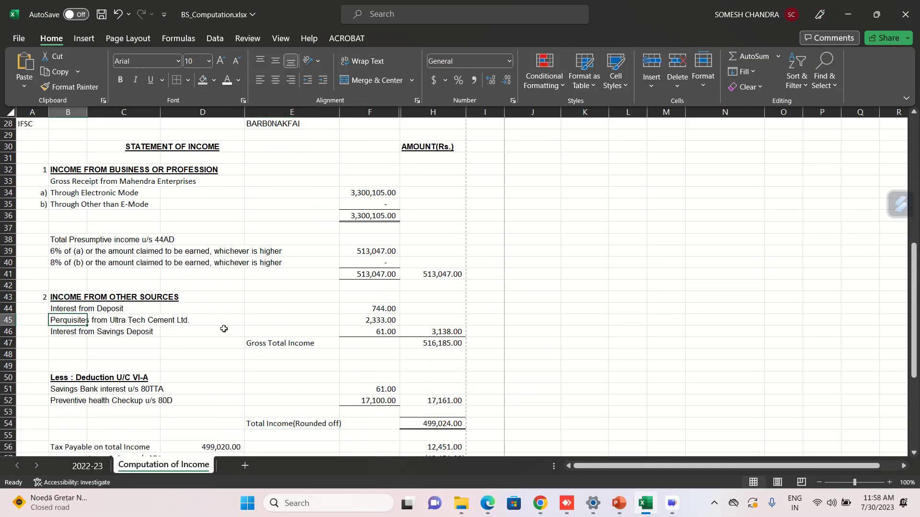
{"action": "left_click", "coordinate": [371, 322]}
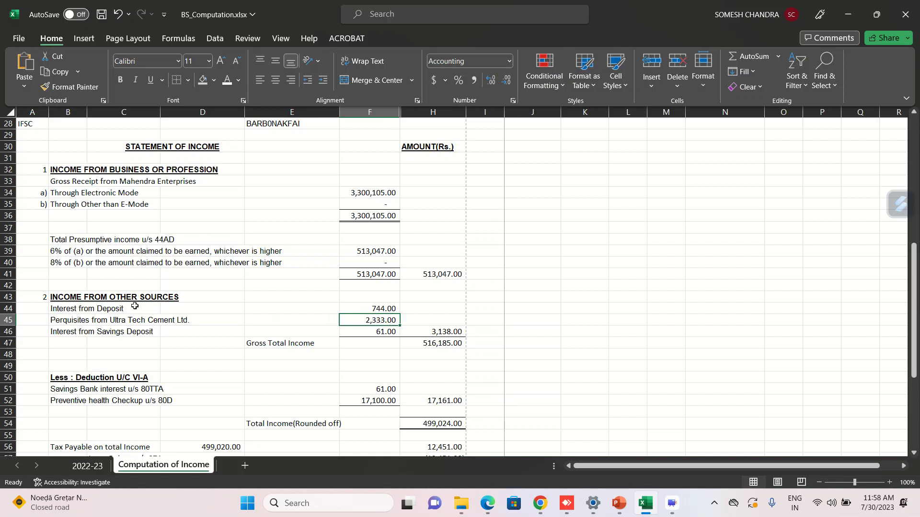
{"action": "left_click", "coordinate": [99, 310]}
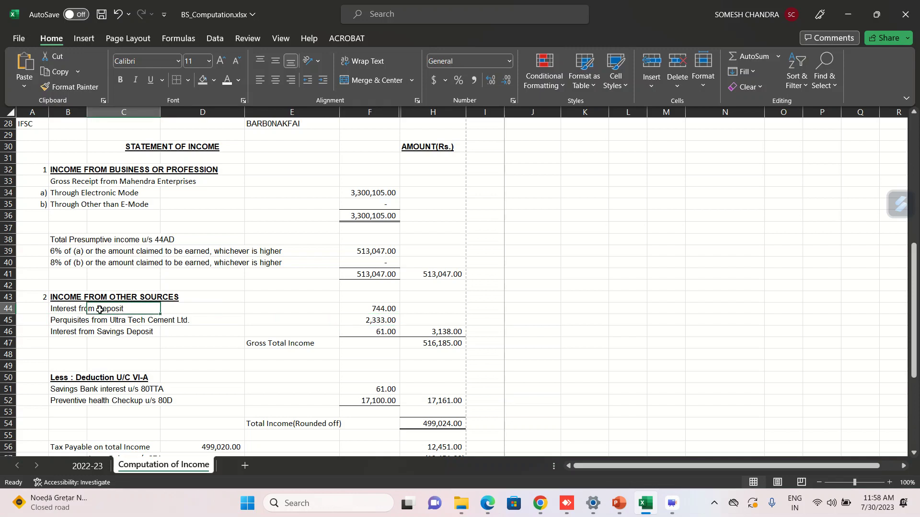
{"action": "left_click", "coordinate": [371, 310]}
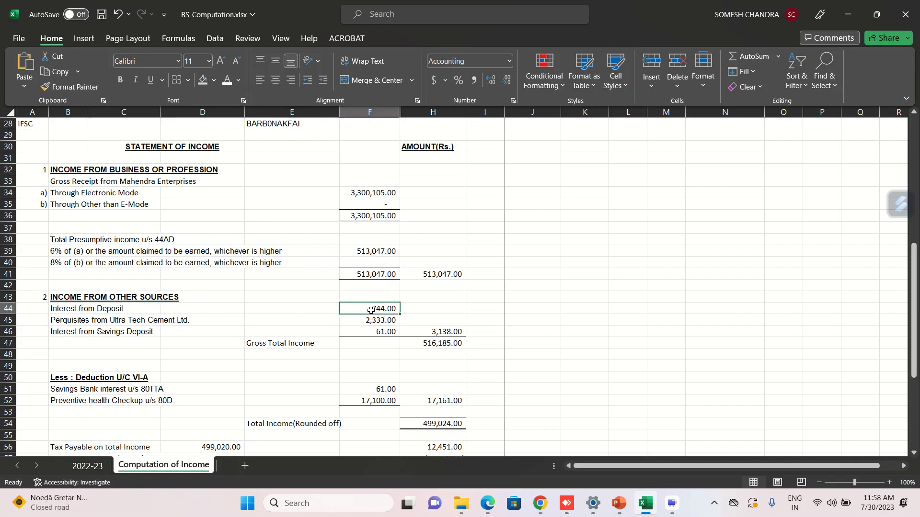
{"action": "left_click", "coordinate": [90, 332]}
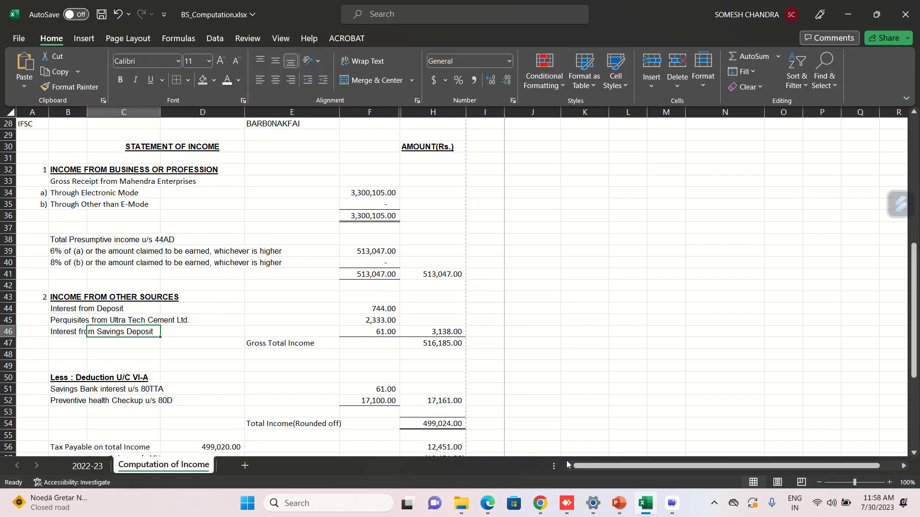
Back in the AIS statement, view the SFT, Payment of Taxes, and Demand and Refund sections.
{"action": "mouse_move", "coordinate": [539, 503]}
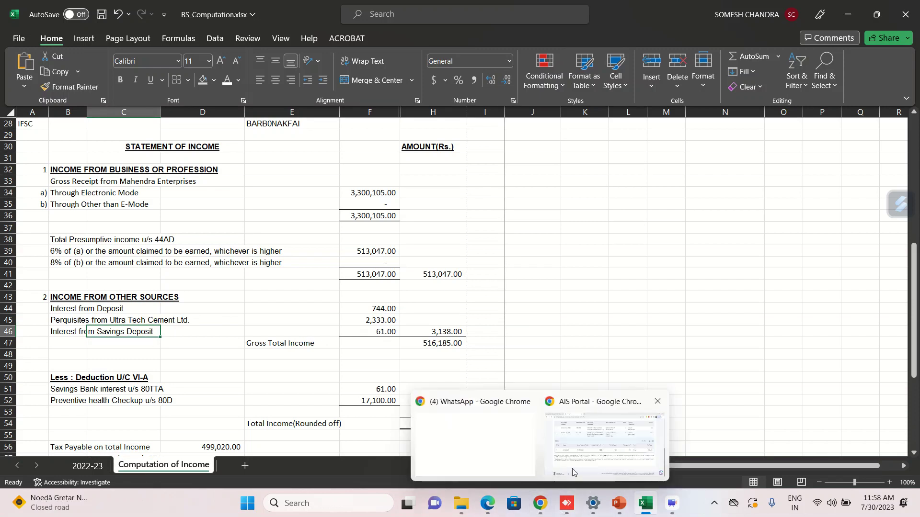
{"action": "left_click", "coordinate": [569, 477]}
{"action": "scroll", "coordinate": [411, 263], "scroll_direction": "up", "scroll_amount": 3}
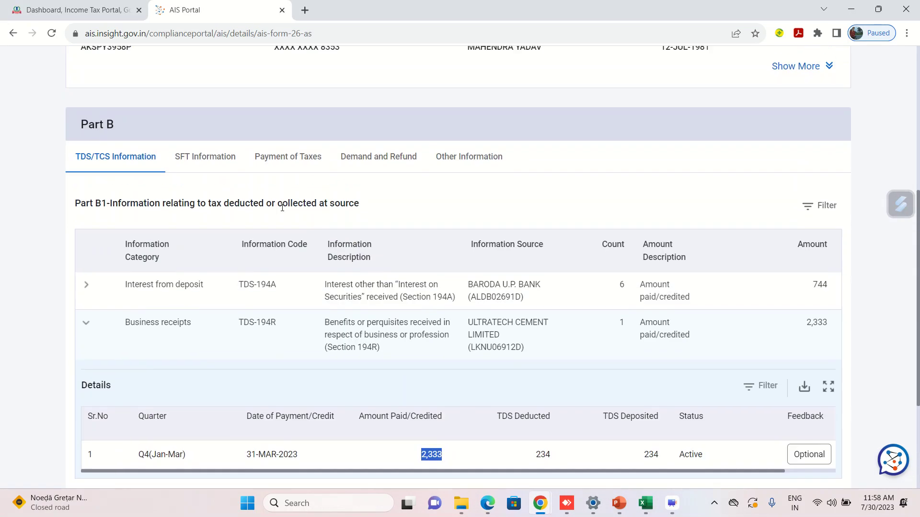
{"action": "left_click", "coordinate": [205, 152]}
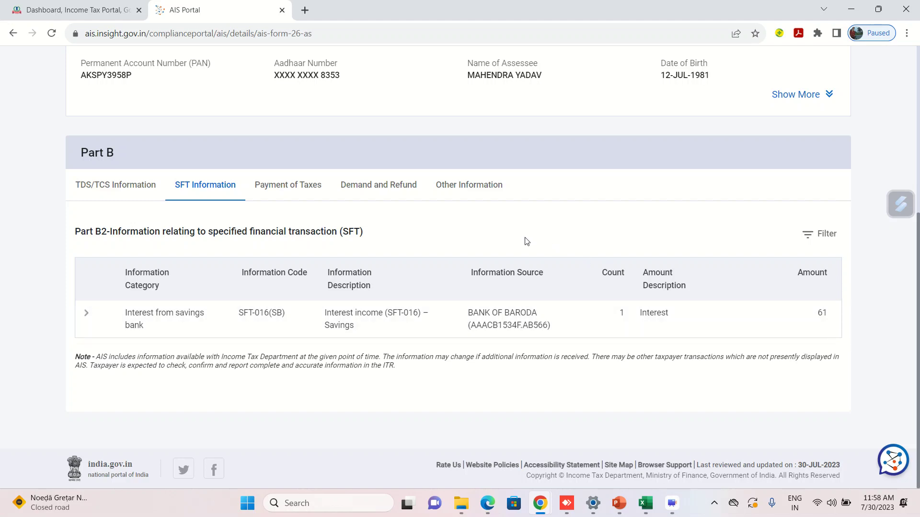
{"action": "left_click", "coordinate": [303, 189]}
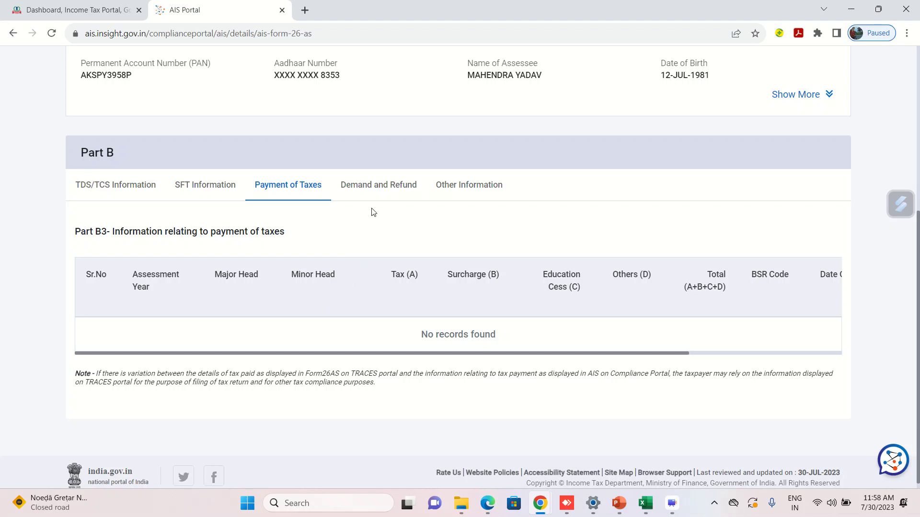
{"action": "left_click", "coordinate": [374, 193]}
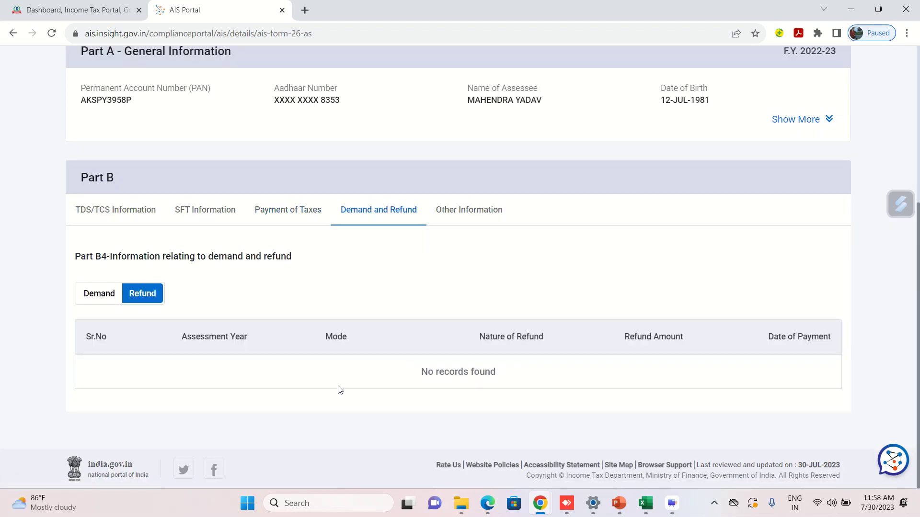
Open Other Information to find GST turnover of 33,00,105, then return to Excel.
{"action": "left_click", "coordinate": [462, 223]}
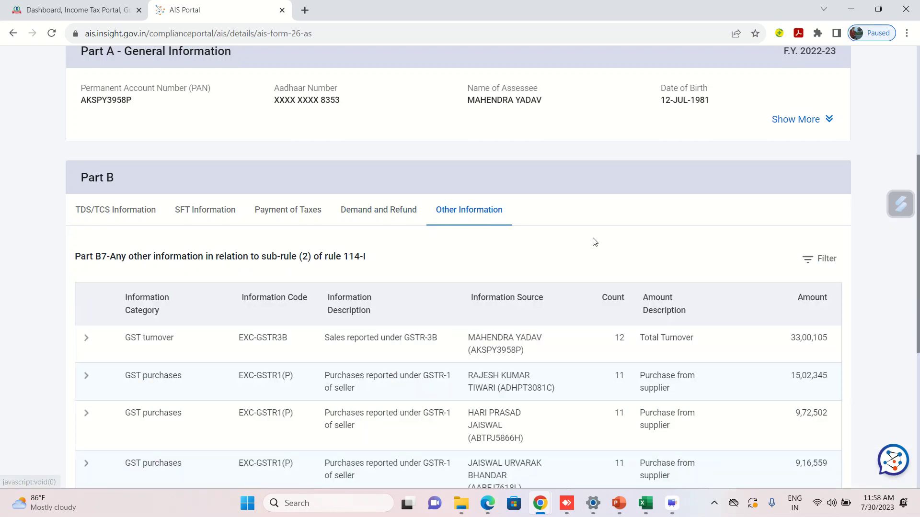
{"action": "scroll", "coordinate": [593, 242], "scroll_direction": "down", "scroll_amount": 2}
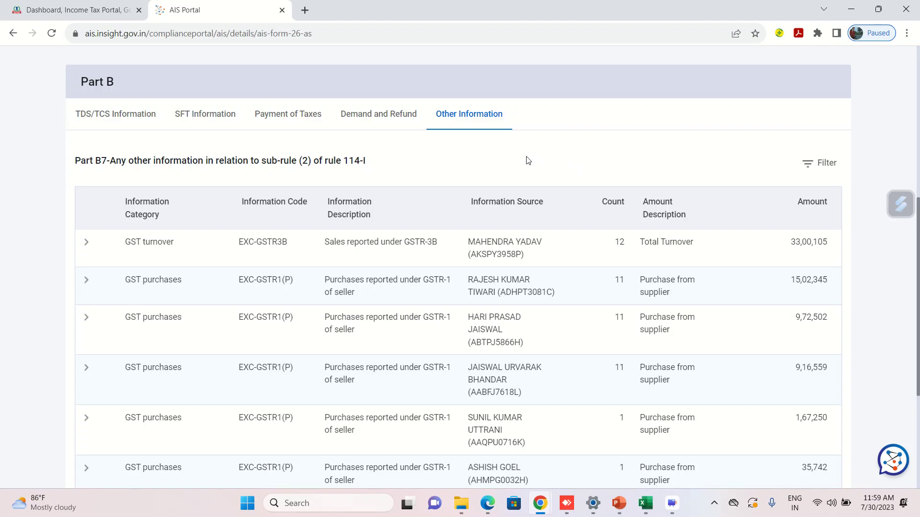
{"action": "scroll", "coordinate": [526, 158], "scroll_direction": "down", "scroll_amount": 1}
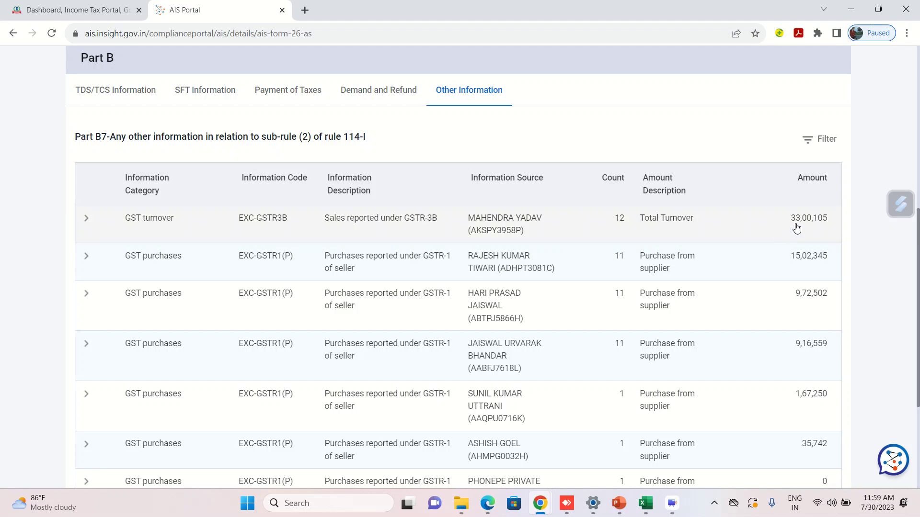
{"action": "left_click", "coordinate": [645, 503]}
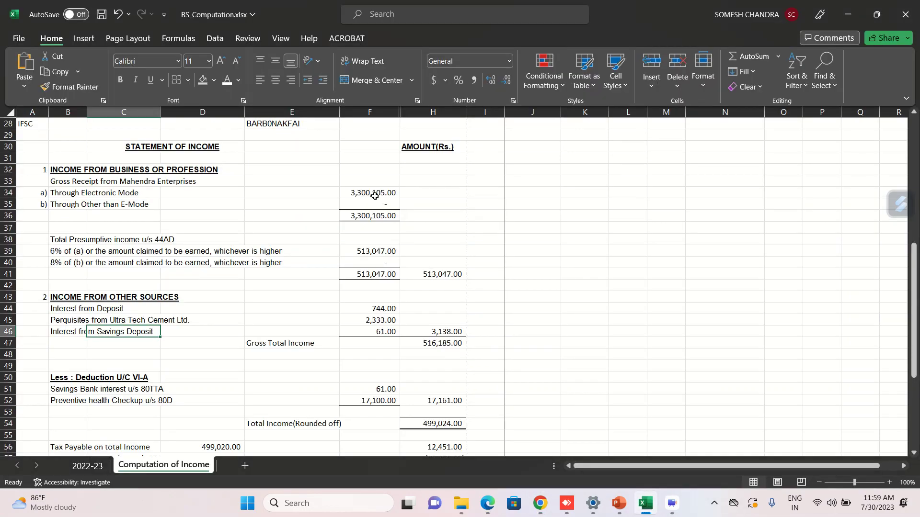
Match the 3,300,105.00 gross receipts to the 2022-23 Sales (GST Turnover), then return to AIS.
{"action": "left_click", "coordinate": [374, 195]}
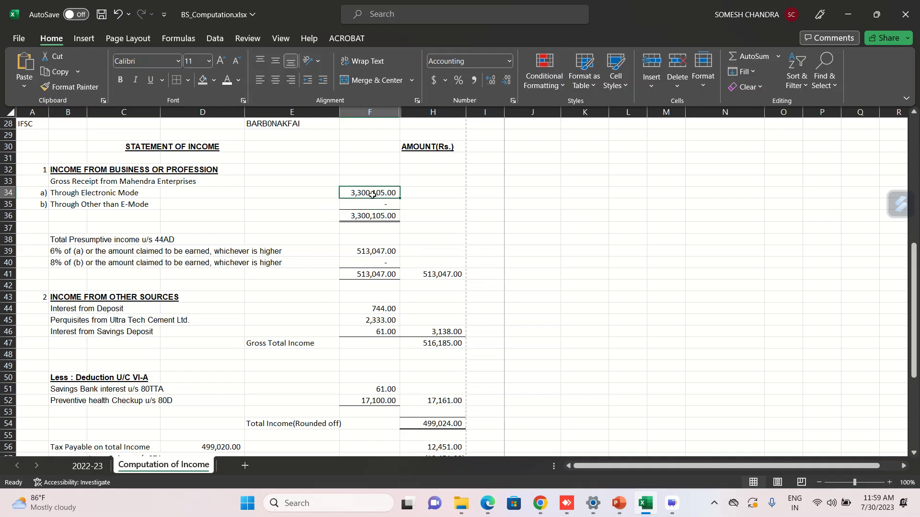
{"action": "left_click", "coordinate": [94, 465]}
{"action": "scroll", "coordinate": [518, 330], "scroll_direction": "up", "scroll_amount": 3}
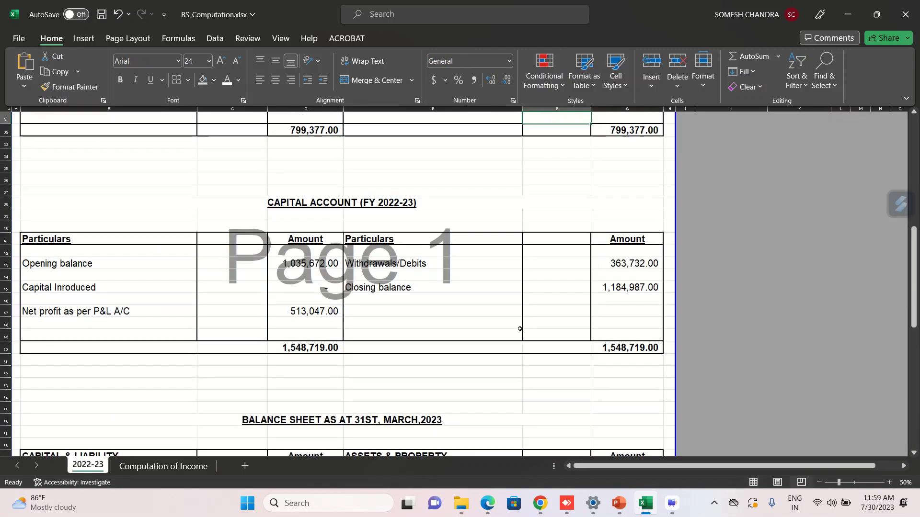
{"action": "key", "text": "ctrl+Home"}
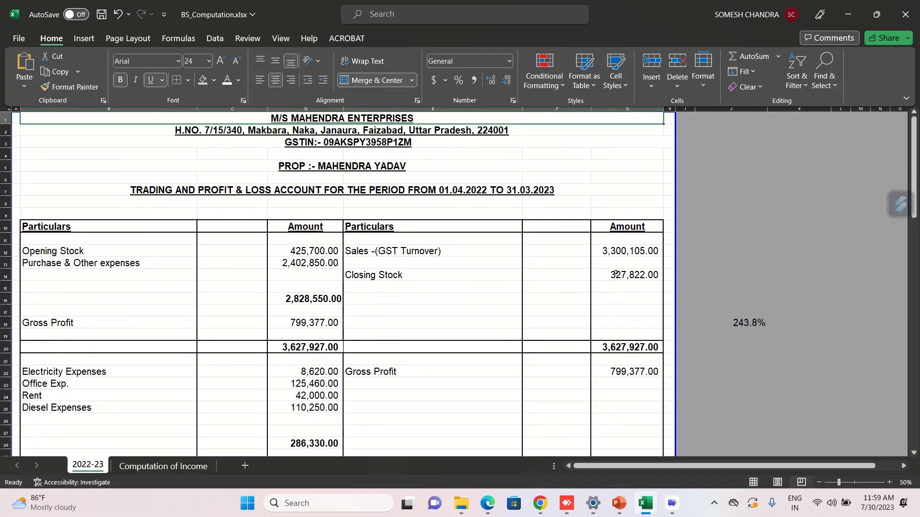
{"action": "left_click", "coordinate": [624, 252]}
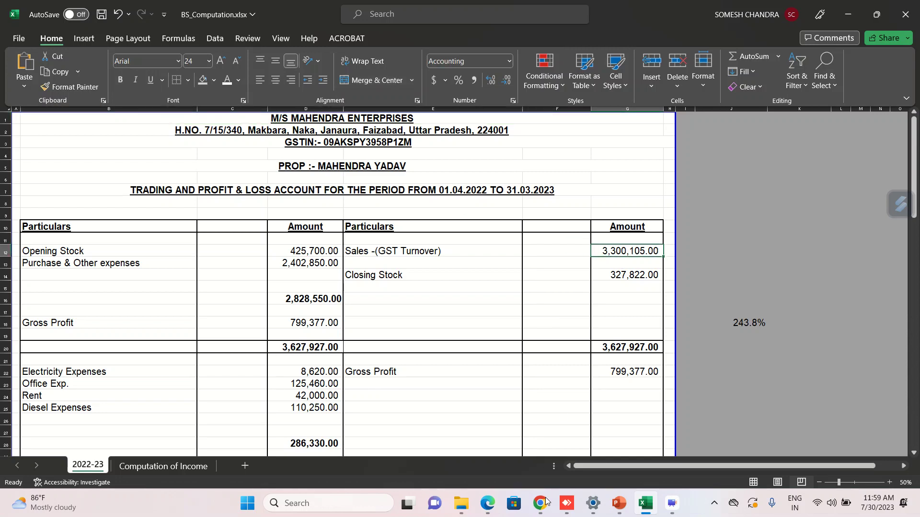
{"action": "mouse_move", "coordinate": [461, 503]}
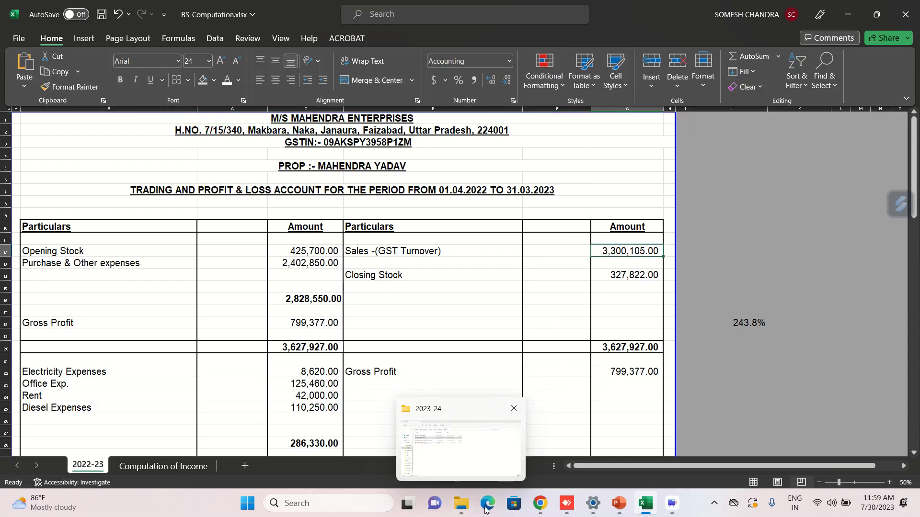
{"action": "left_click", "coordinate": [540, 503]}
Review TDS/TCS entries for 744 deposit interest and 2,333 perquisites, and 61 savings interest under SFT.
{"action": "scroll", "coordinate": [429, 188], "scroll_direction": "down", "scroll_amount": 4}
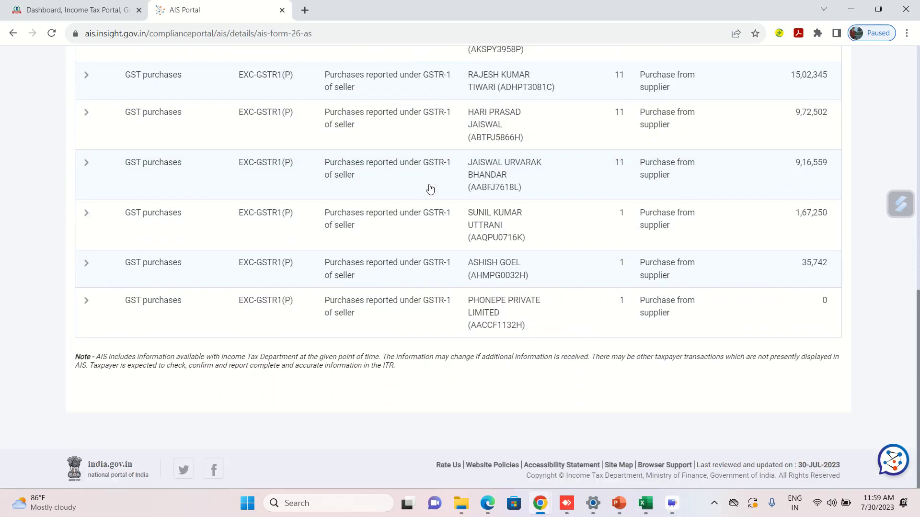
{"action": "scroll", "coordinate": [430, 188], "scroll_direction": "up", "scroll_amount": 5}
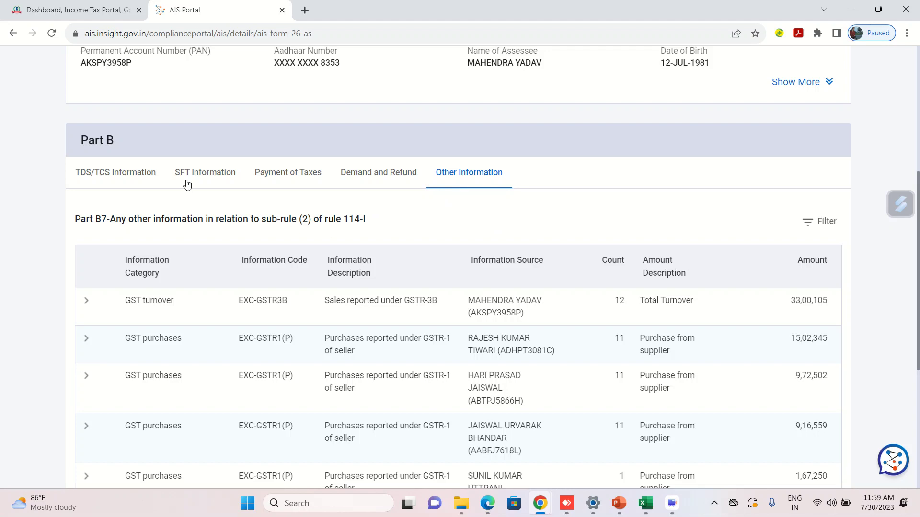
{"action": "left_click", "coordinate": [141, 176]}
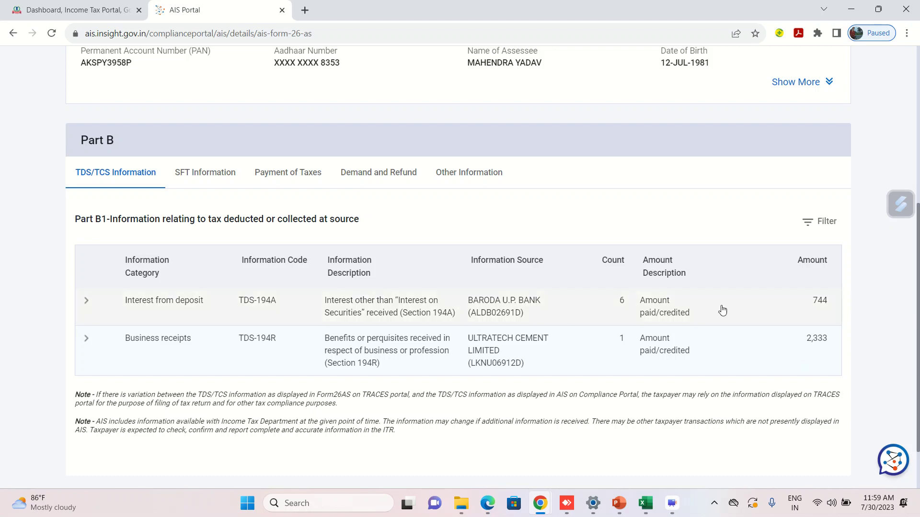
{"action": "left_click", "coordinate": [201, 173]}
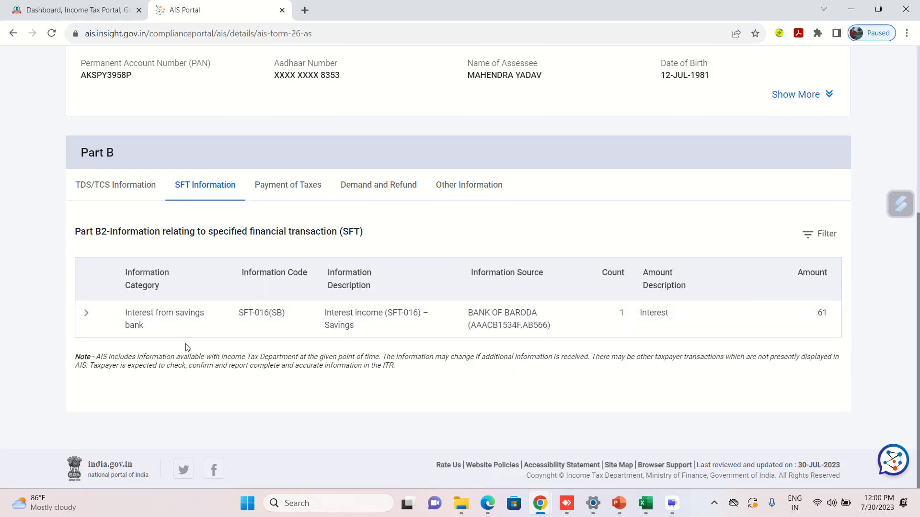
{"action": "scroll", "coordinate": [186, 348], "scroll_direction": "up", "scroll_amount": 5}
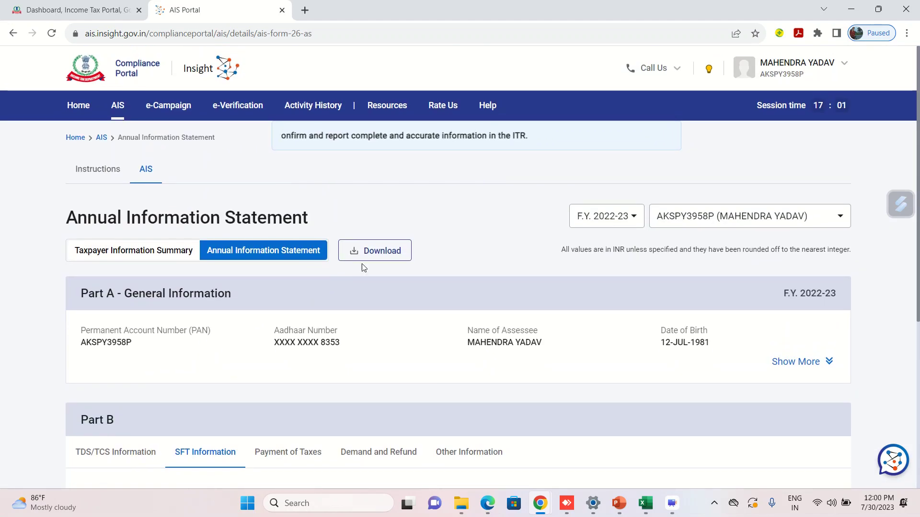
Download the AIS - PDF from the Download options and close the dialog.
{"action": "left_click", "coordinate": [377, 258]}
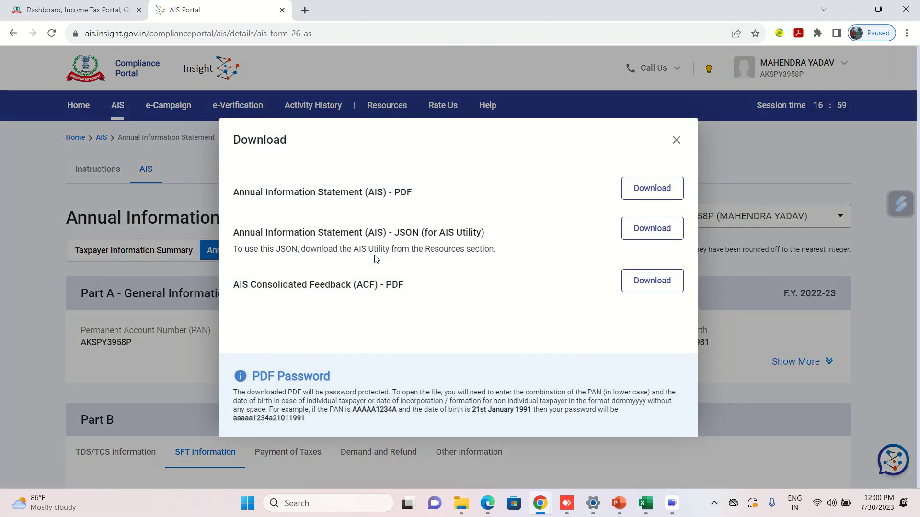
{"action": "left_click", "coordinate": [652, 190]}
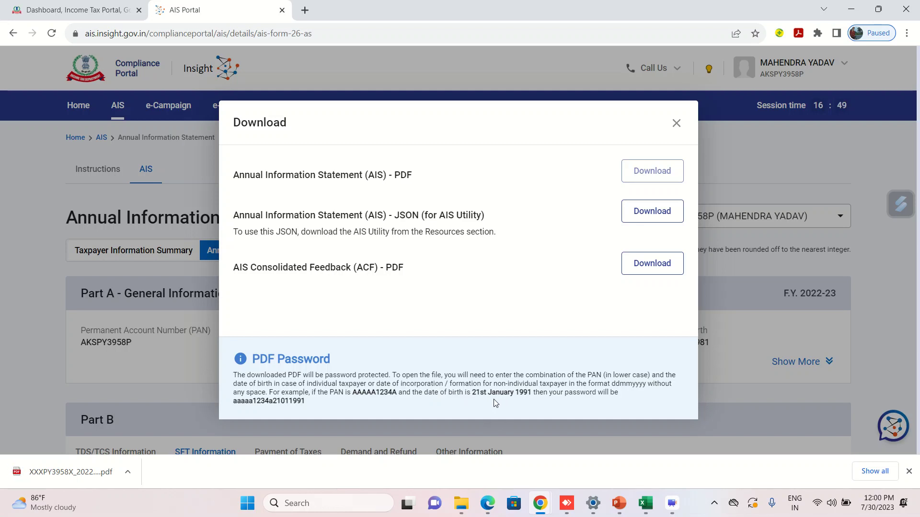
{"action": "left_click", "coordinate": [676, 123]}
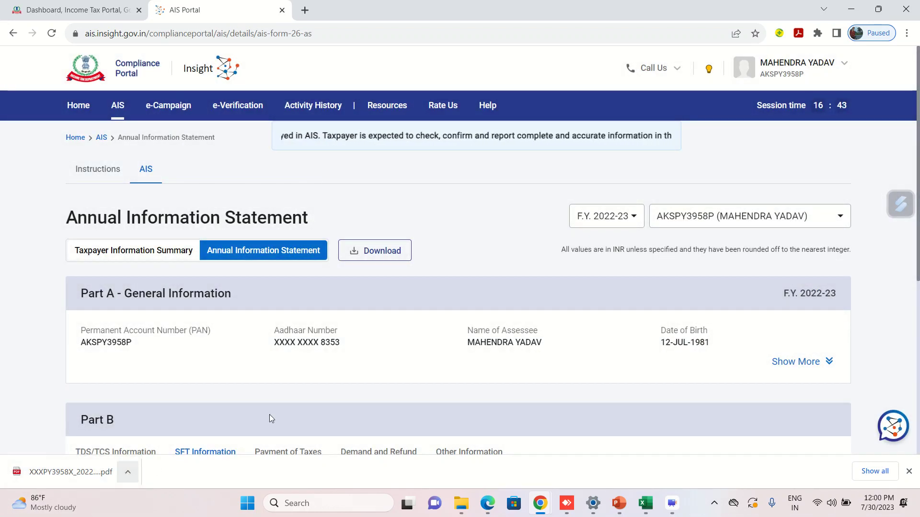
Scroll the AIS page and switch back to the e-Filing Dashboard browser tab.
{"action": "scroll", "coordinate": [297, 385], "scroll_direction": "down", "scroll_amount": 2}
{"action": "scroll", "coordinate": [297, 387], "scroll_direction": "down", "scroll_amount": 5}
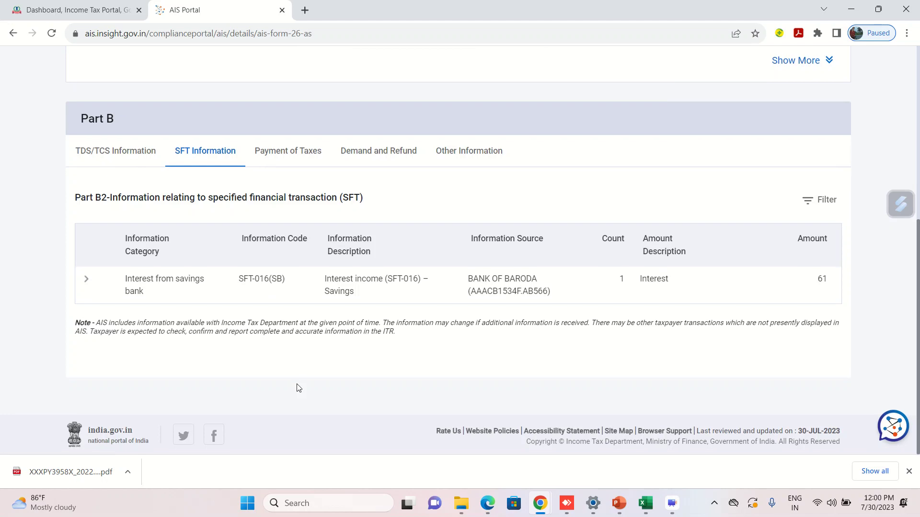
{"action": "scroll", "coordinate": [297, 385], "scroll_direction": "up", "scroll_amount": 6}
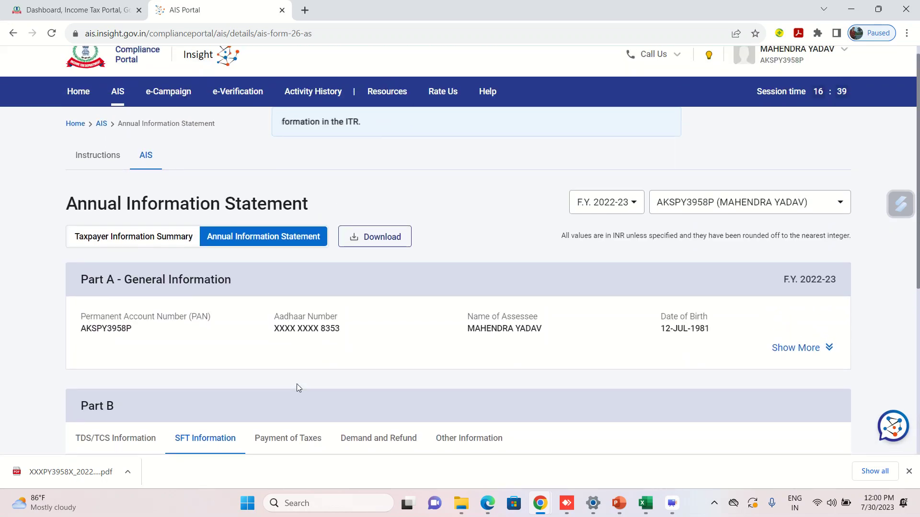
{"action": "left_click", "coordinate": [96, 9]}
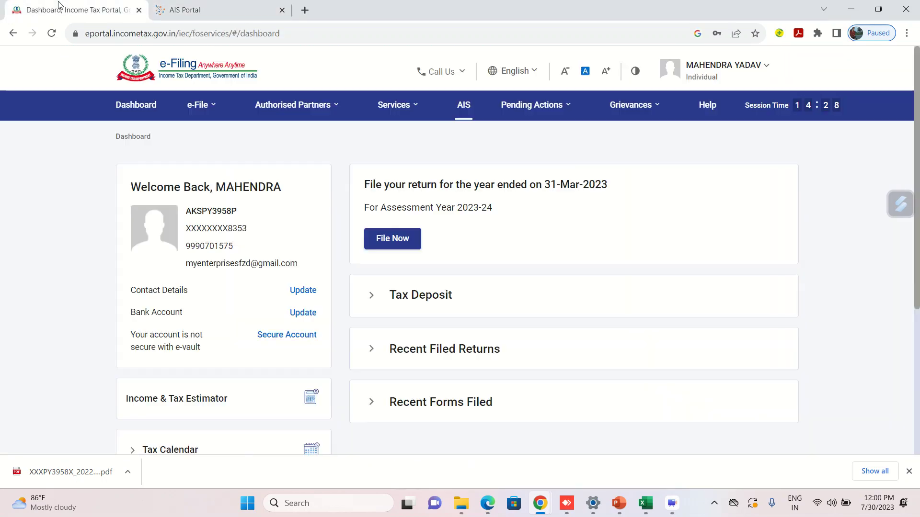
Open View Form 26AS from the e-File Income Tax Returns menu and confirm the disclaimer.
{"action": "left_click", "coordinate": [213, 115]}
{"action": "mouse_move", "coordinate": [204, 129]}
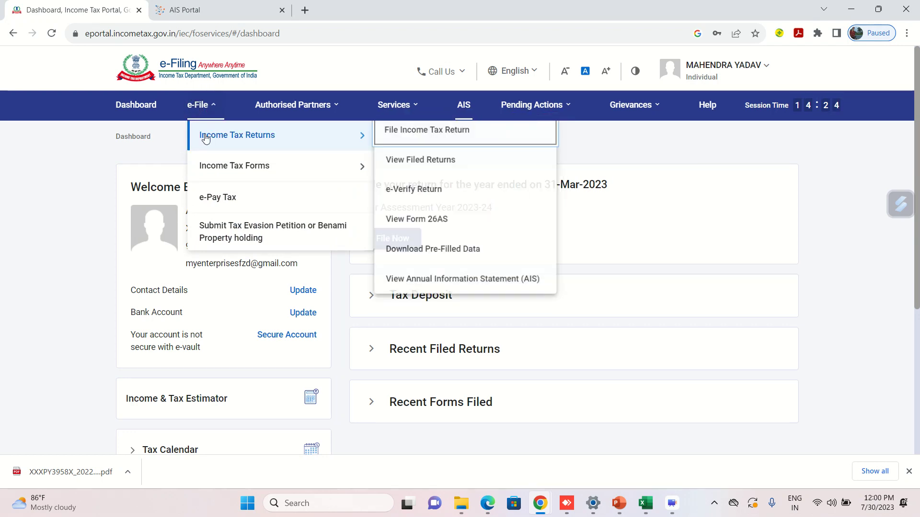
{"action": "left_click", "coordinate": [405, 224]}
{"action": "left_click", "coordinate": [573, 358]}
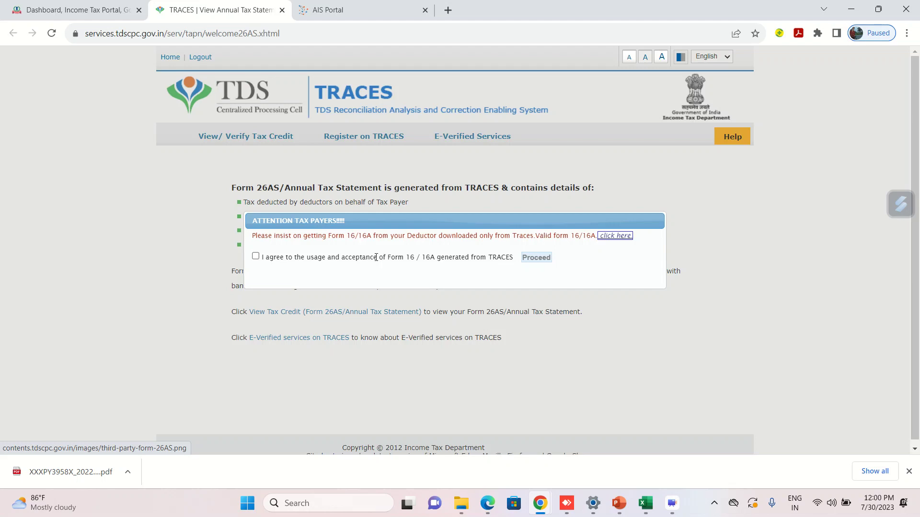
Accept the Form 16/16A notice and open the Form 26AS annual tax statement view.
{"action": "left_click", "coordinate": [256, 257]}
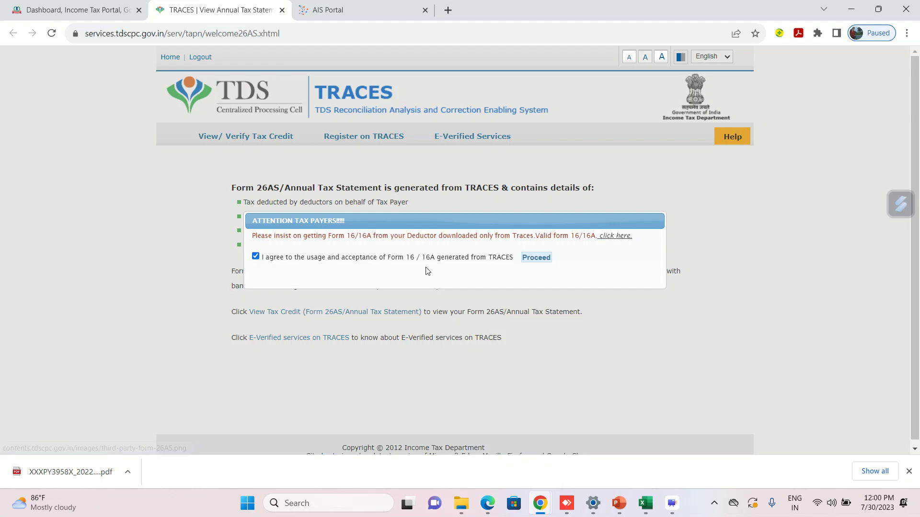
{"action": "left_click", "coordinate": [529, 265]}
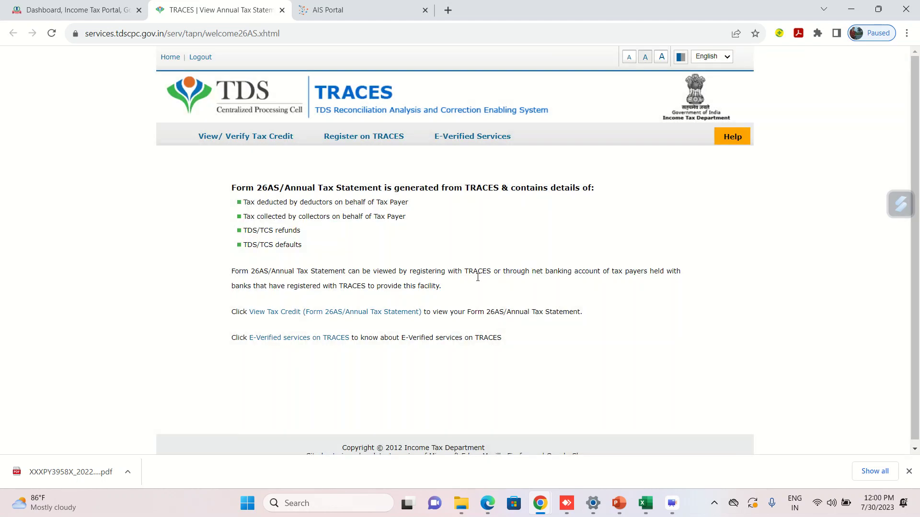
{"action": "left_click", "coordinate": [302, 313]}
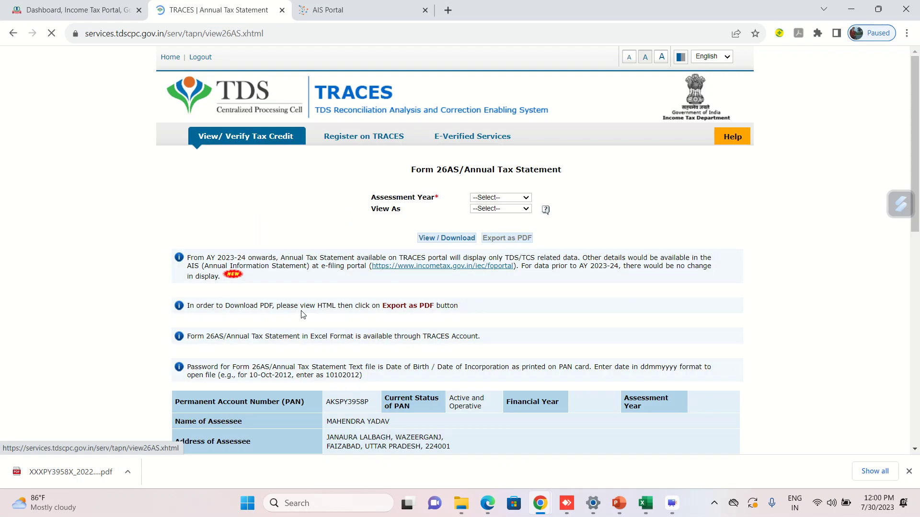
Load the Form 26AS statement for assessment year 2023-24 in HTML format.
{"action": "left_click", "coordinate": [495, 198]}
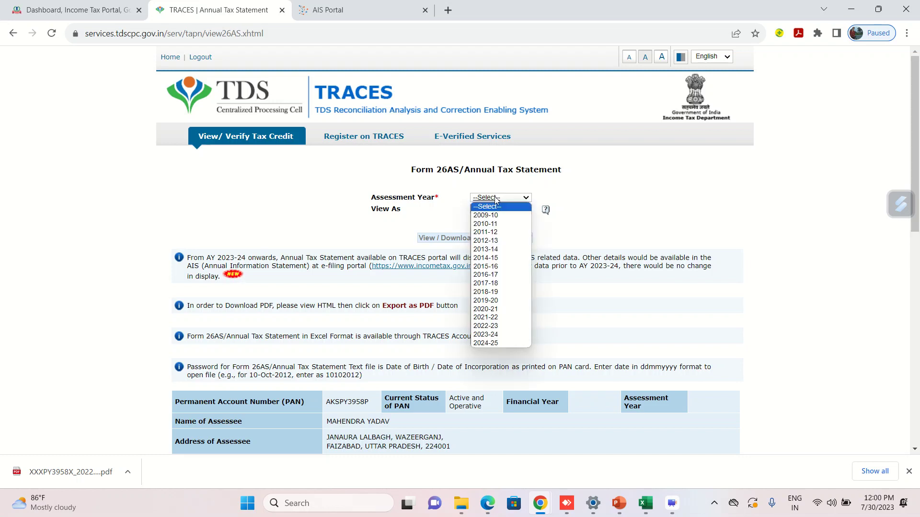
{"action": "left_click", "coordinate": [480, 334]}
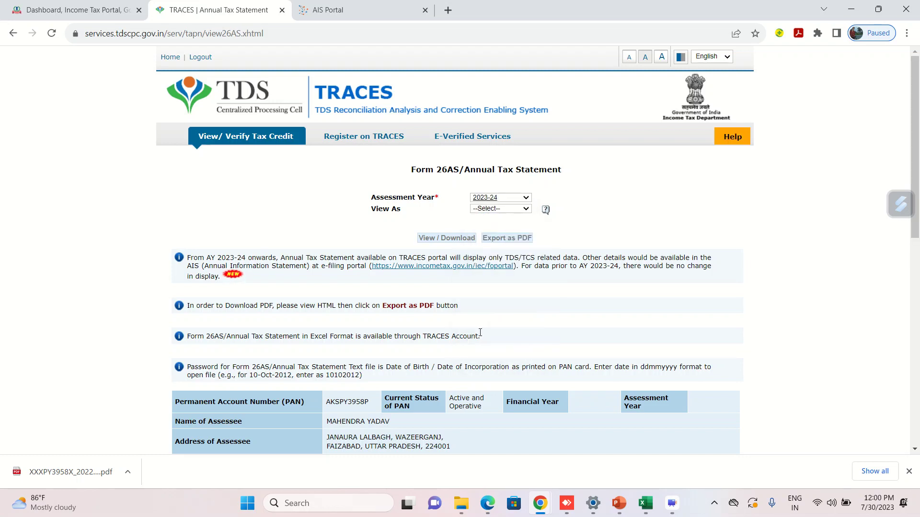
{"action": "left_click", "coordinate": [495, 209]}
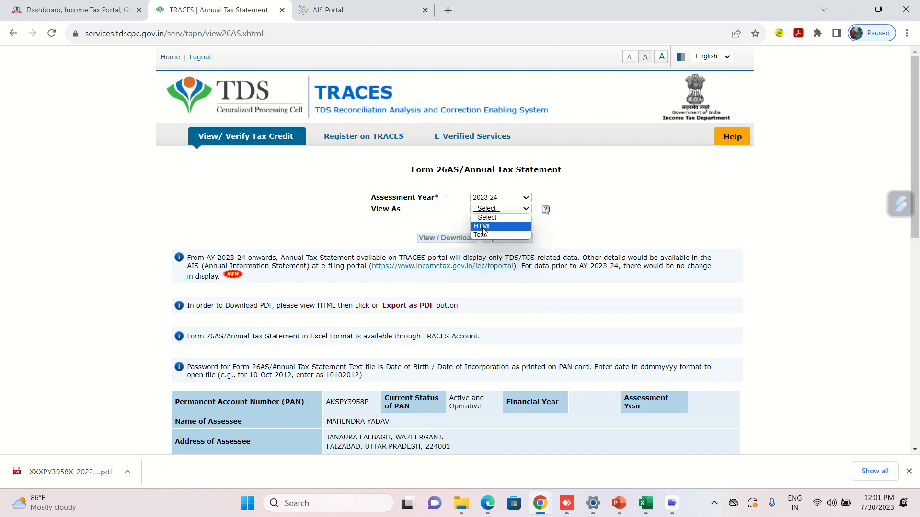
{"action": "left_click", "coordinate": [483, 228]}
{"action": "left_click", "coordinate": [459, 241]}
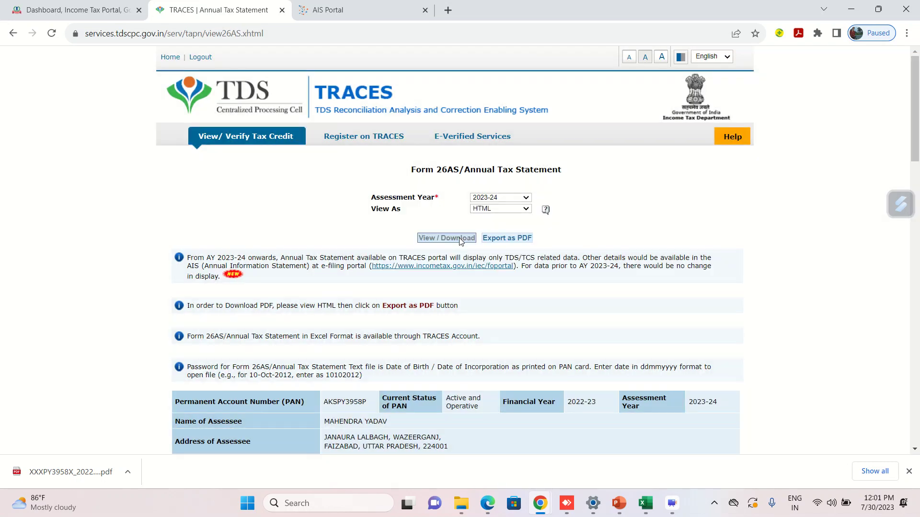
Review the Part-I TDS entries from Baroda U.P. Bank and UltraTech Cement.
{"action": "scroll", "coordinate": [459, 242], "scroll_direction": "down", "scroll_amount": 5}
{"action": "scroll", "coordinate": [460, 241], "scroll_direction": "down", "scroll_amount": 1}
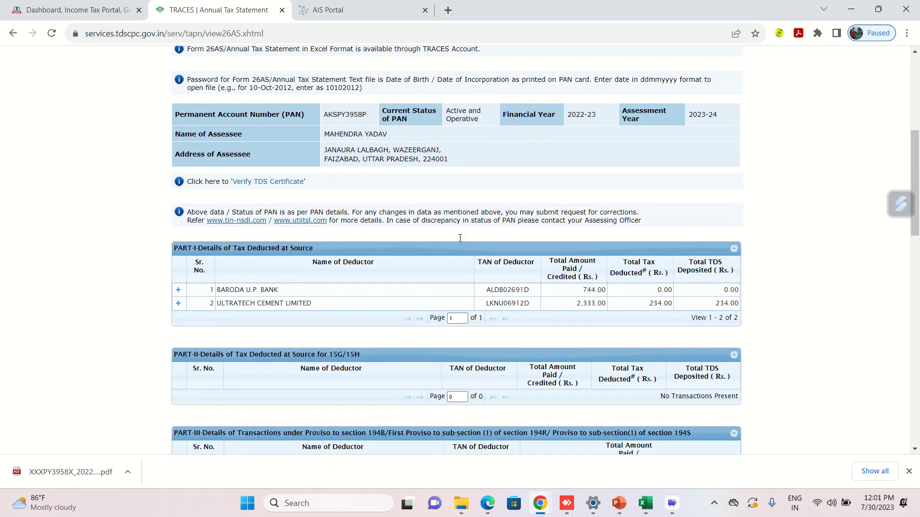
{"action": "scroll", "coordinate": [459, 241], "scroll_direction": "up", "scroll_amount": 3}
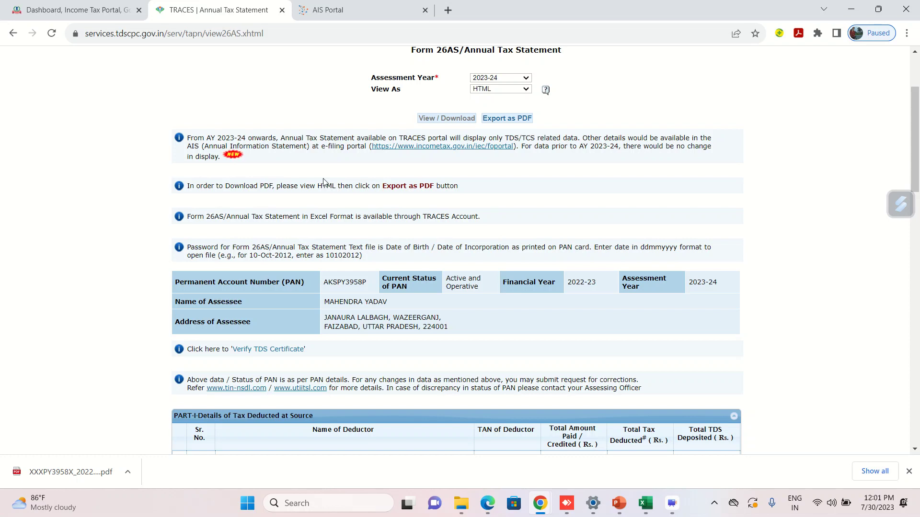
{"action": "scroll", "coordinate": [323, 182], "scroll_direction": "down", "scroll_amount": 1}
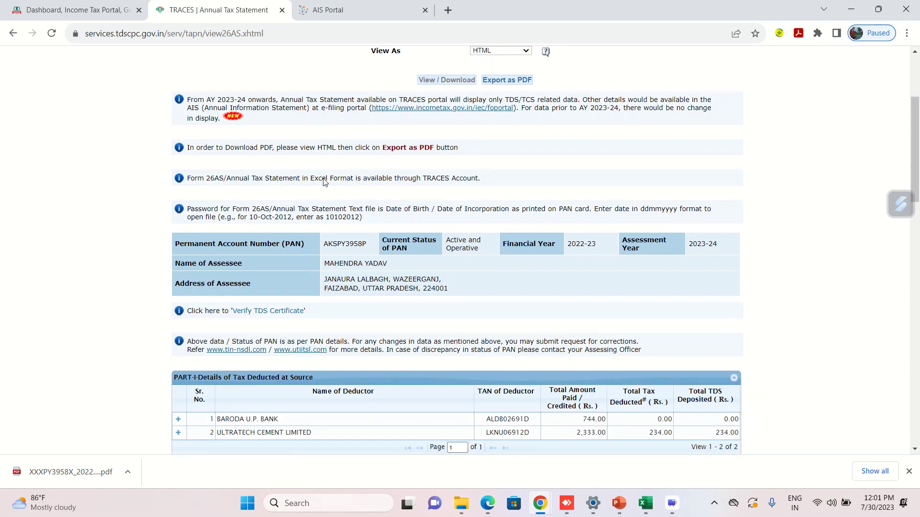
{"action": "scroll", "coordinate": [323, 182], "scroll_direction": "up", "scroll_amount": 1}
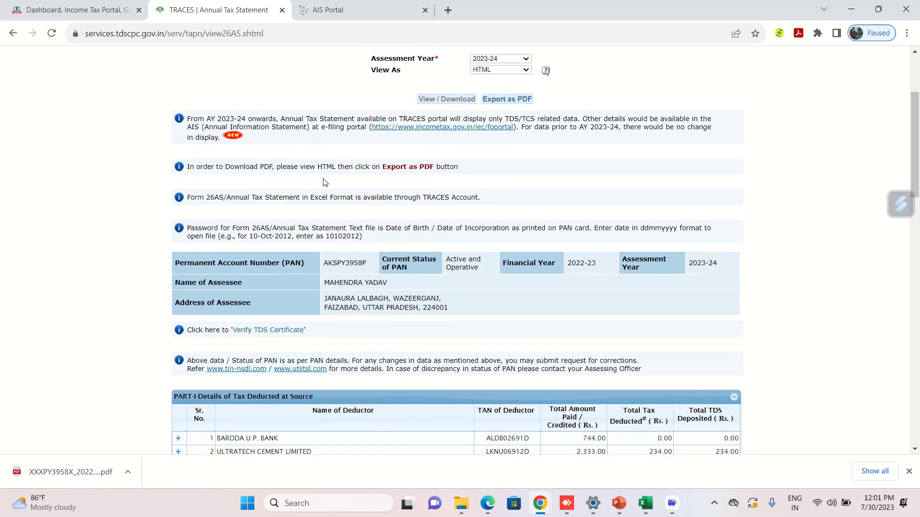
{"action": "scroll", "coordinate": [323, 182], "scroll_direction": "down", "scroll_amount": 1}
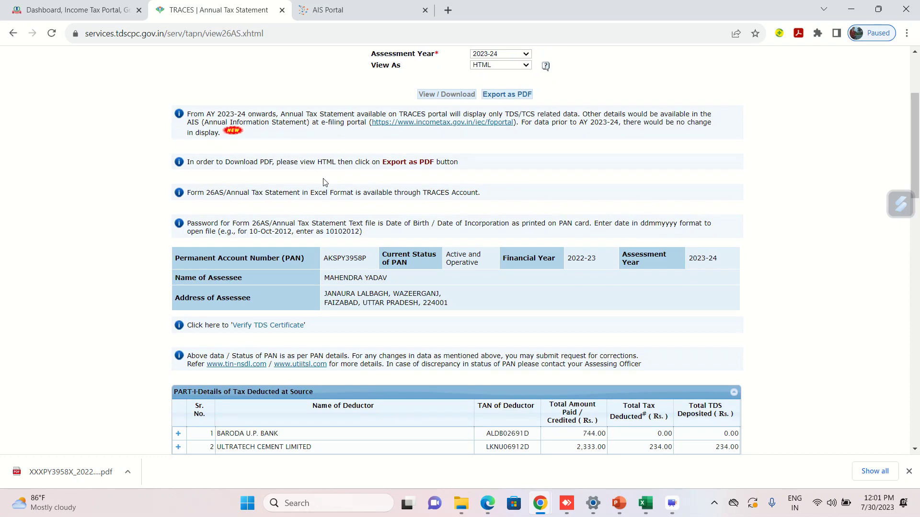
{"action": "scroll", "coordinate": [324, 182], "scroll_direction": "down", "scroll_amount": 1}
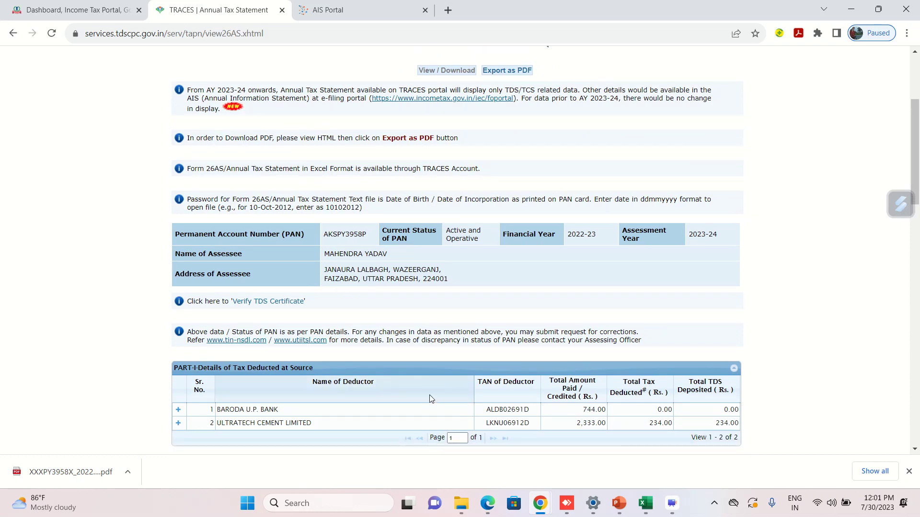
{"action": "scroll", "coordinate": [527, 393], "scroll_direction": "down", "scroll_amount": 2}
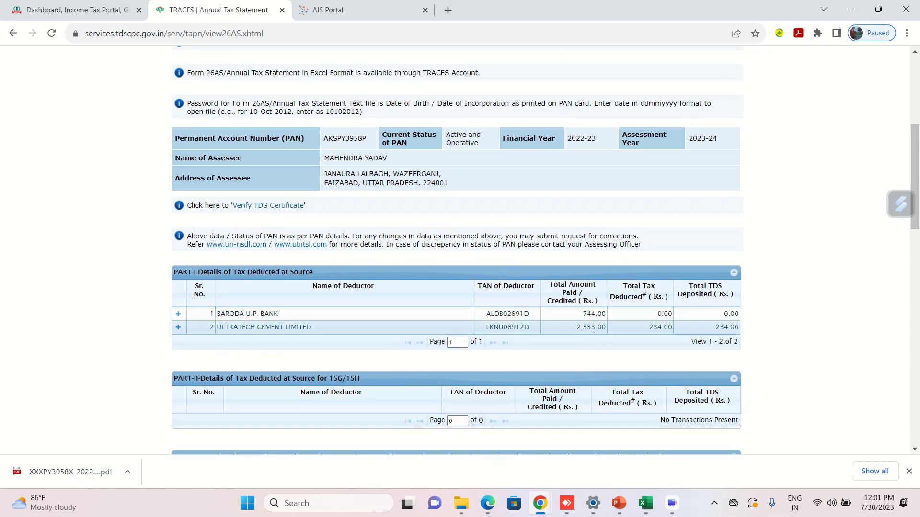
{"action": "scroll", "coordinate": [593, 341], "scroll_direction": "up", "scroll_amount": 1}
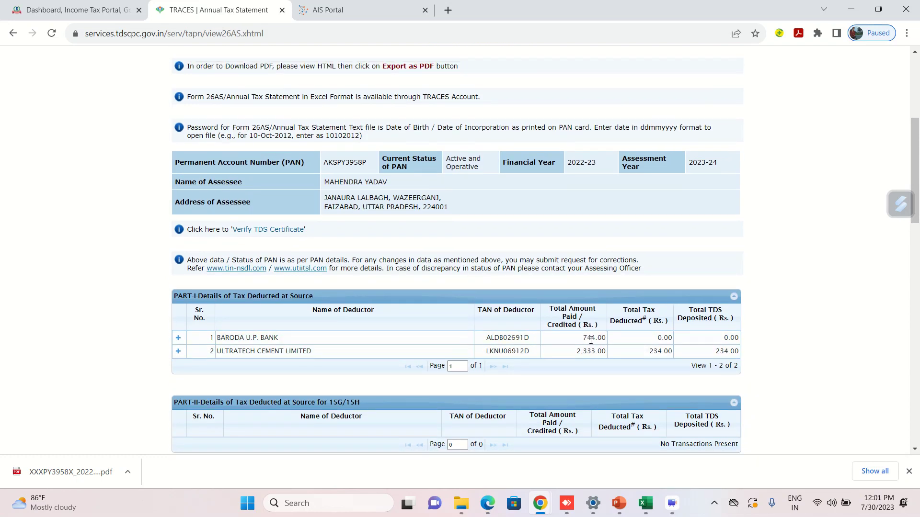
{"action": "scroll", "coordinate": [590, 343], "scroll_direction": "up", "scroll_amount": 5}
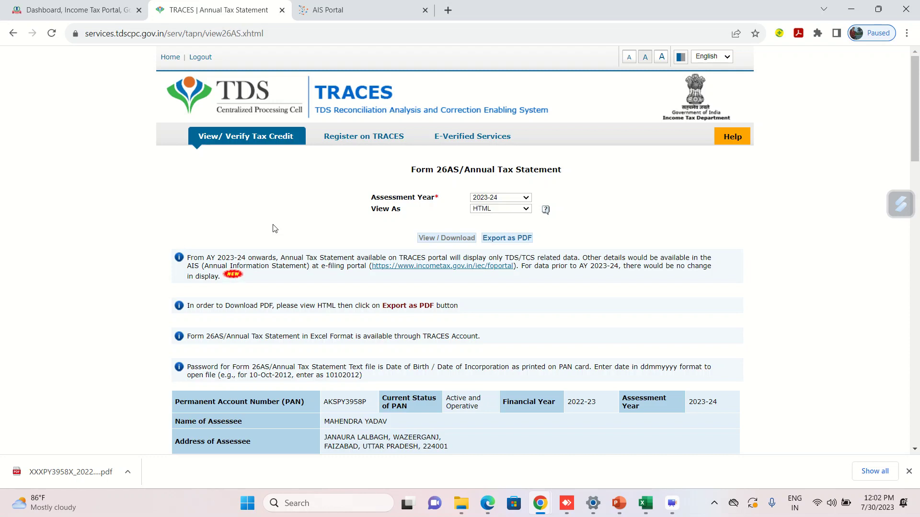
From the Dashboard's File Now, choose A.Y. 2023-24 and Online mode, then Start New Filing.
{"action": "left_click", "coordinate": [66, 6]}
{"action": "left_click", "coordinate": [199, 104]}
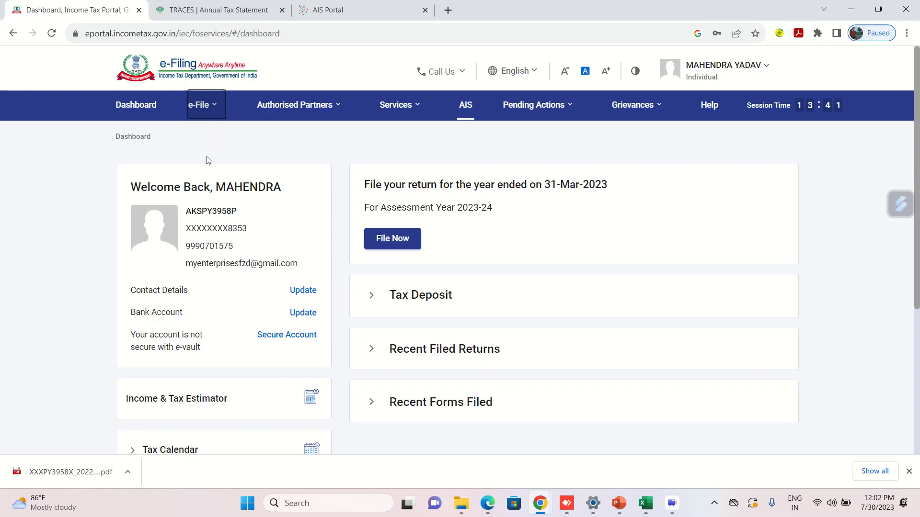
{"action": "left_click", "coordinate": [390, 244]}
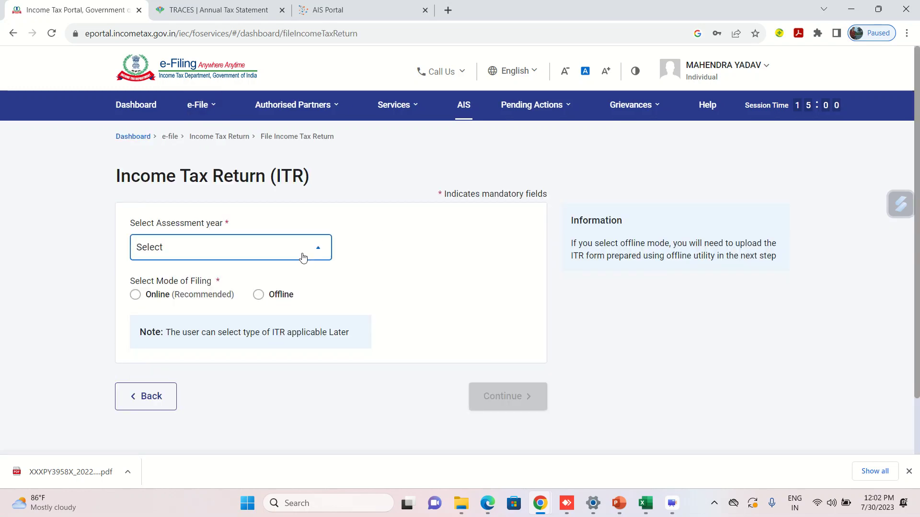
{"action": "left_click", "coordinate": [302, 257]}
{"action": "left_click", "coordinate": [201, 300]}
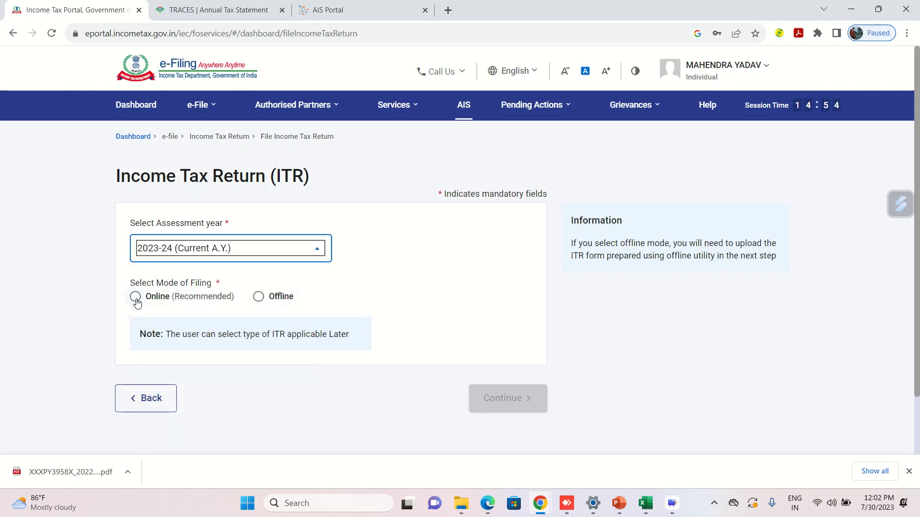
{"action": "left_click", "coordinate": [136, 296]}
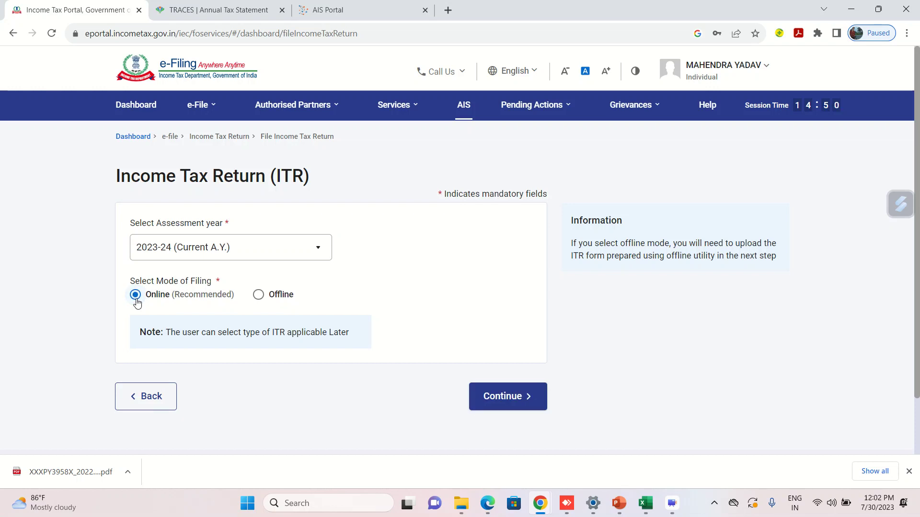
{"action": "left_click", "coordinate": [513, 397]}
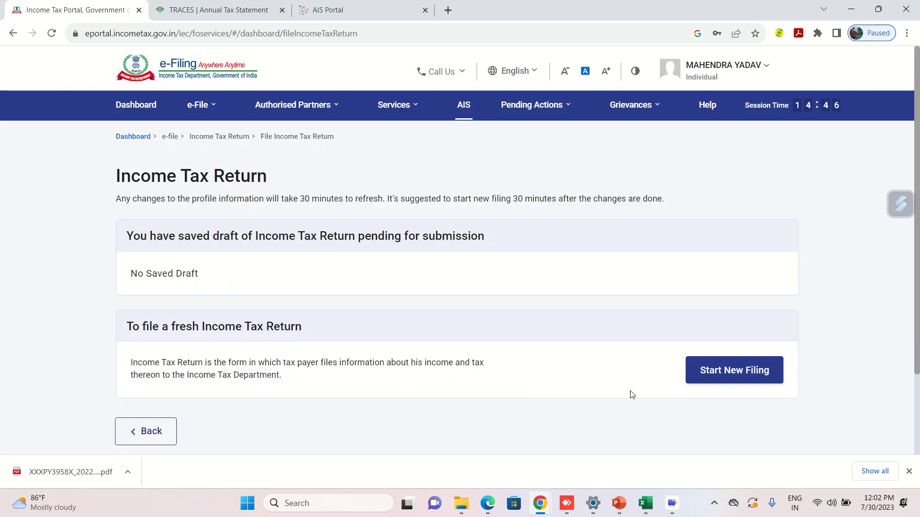
{"action": "left_click", "coordinate": [725, 369]}
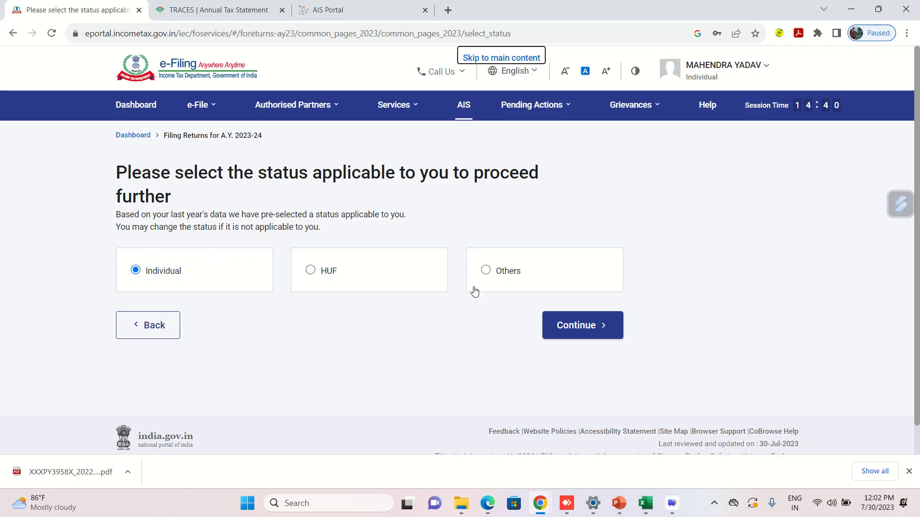
Continue as Individual, select ITR - 4 from the form list, and proceed with ITR 4.
{"action": "left_click", "coordinate": [573, 331]}
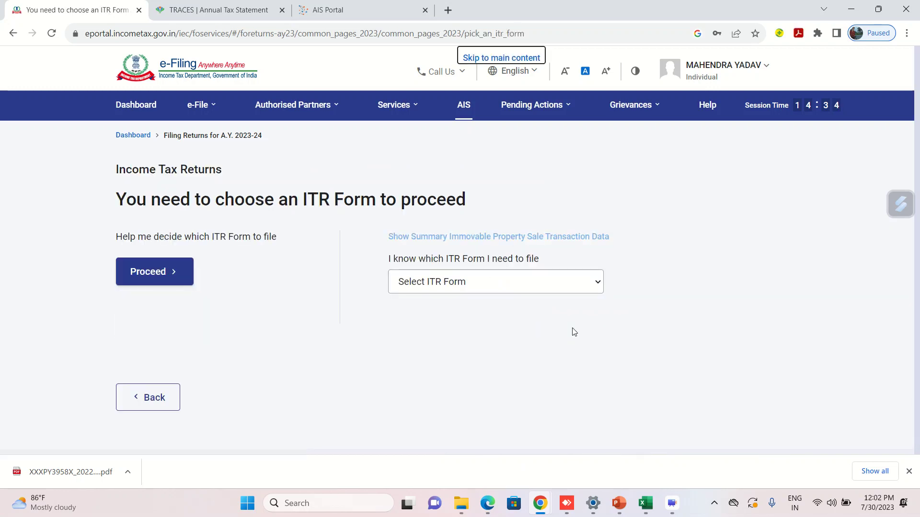
{"action": "left_click", "coordinate": [475, 290]}
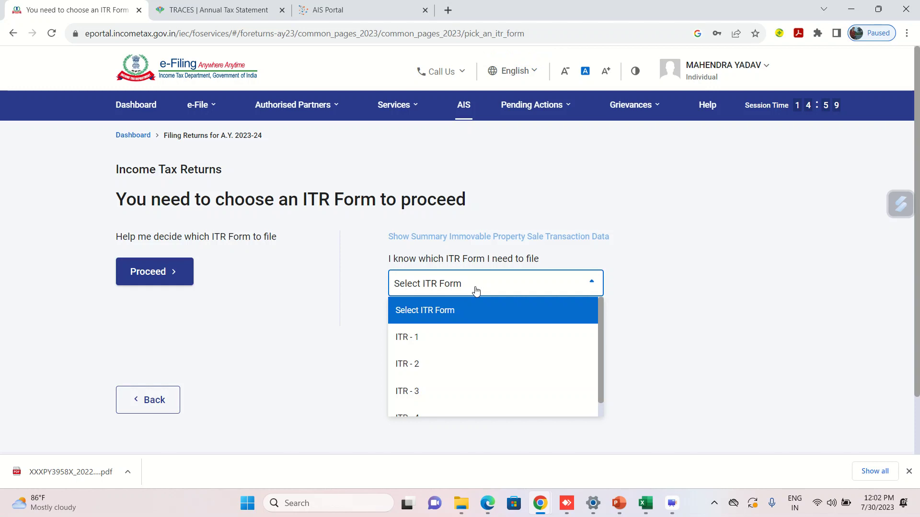
{"action": "key", "text": "Down"}
{"action": "key", "text": "Down"}
{"action": "key", "text": "Down"}
{"action": "key", "text": "Down"}
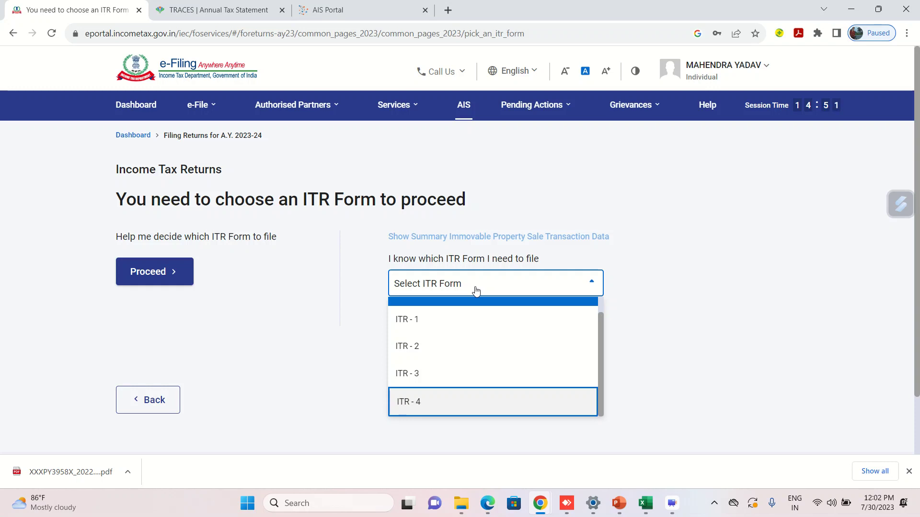
{"action": "left_click", "coordinate": [476, 288]}
{"action": "left_click", "coordinate": [475, 289]}
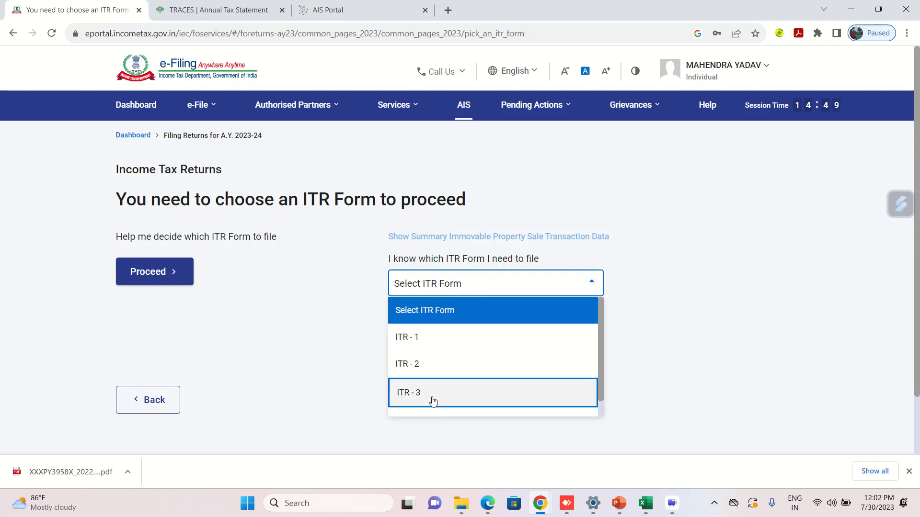
{"action": "left_click", "coordinate": [424, 417]}
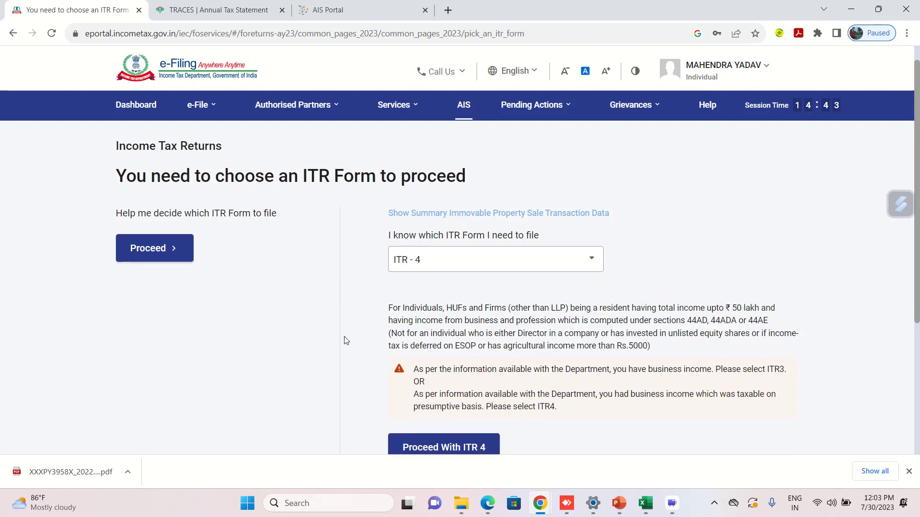
{"action": "scroll", "coordinate": [345, 338], "scroll_direction": "down", "scroll_amount": 2}
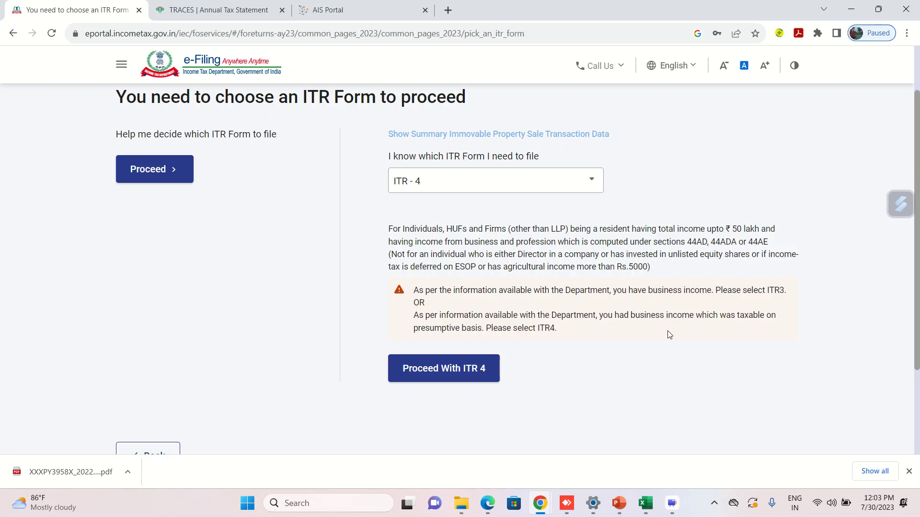
{"action": "left_click", "coordinate": [433, 374]}
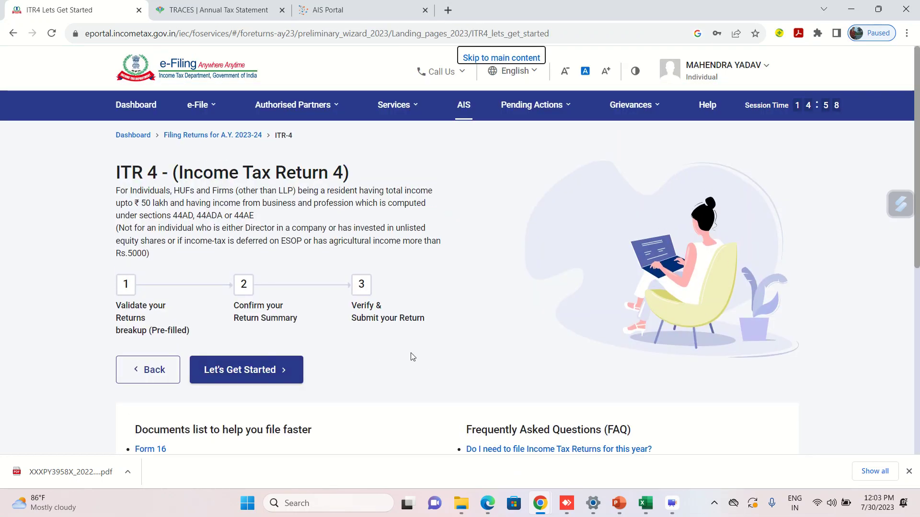
Start ITR-4 with 'Taxable income is more than basic exemption limit' as the filing reason.
{"action": "scroll", "coordinate": [411, 355], "scroll_direction": "down", "scroll_amount": 3}
{"action": "left_click", "coordinate": [249, 273]}
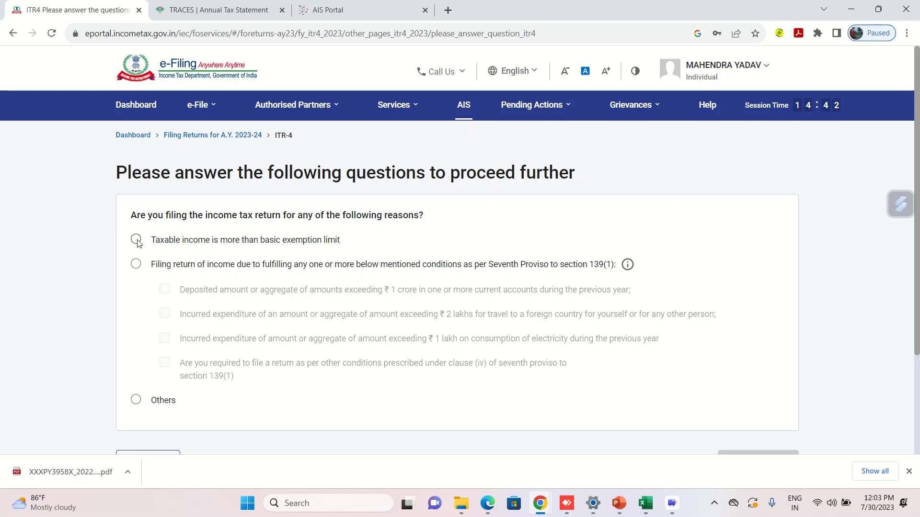
{"action": "left_click", "coordinate": [136, 240]}
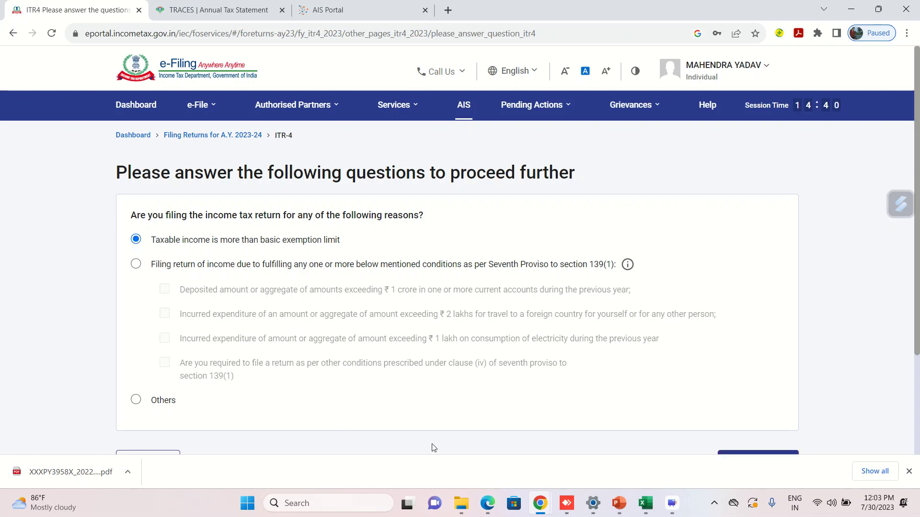
{"action": "scroll", "coordinate": [483, 421], "scroll_direction": "down", "scroll_amount": 2}
{"action": "left_click", "coordinate": [737, 392]}
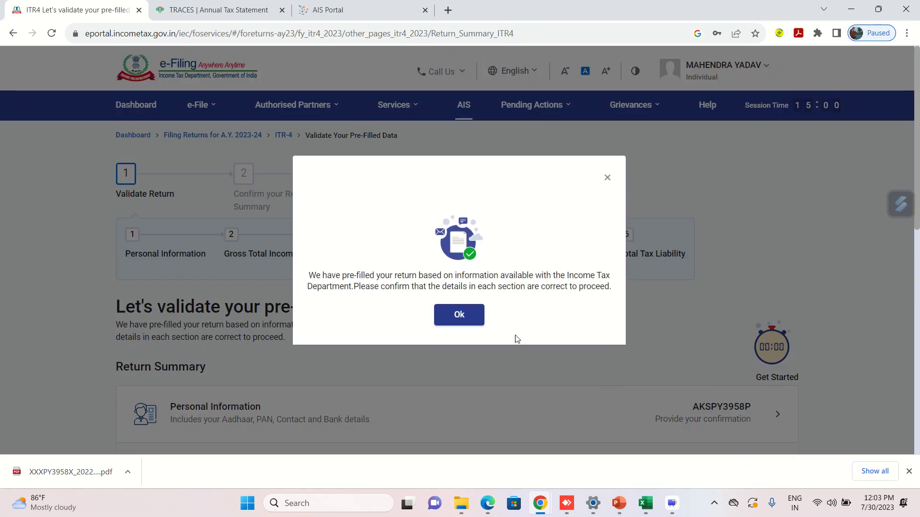
Dismiss the pre-filled return notice and look over the Return Summary.
{"action": "left_click", "coordinate": [460, 324]}
{"action": "scroll", "coordinate": [461, 325], "scroll_direction": "down", "scroll_amount": 6}
{"action": "scroll", "coordinate": [461, 325], "scroll_direction": "down", "scroll_amount": 2}
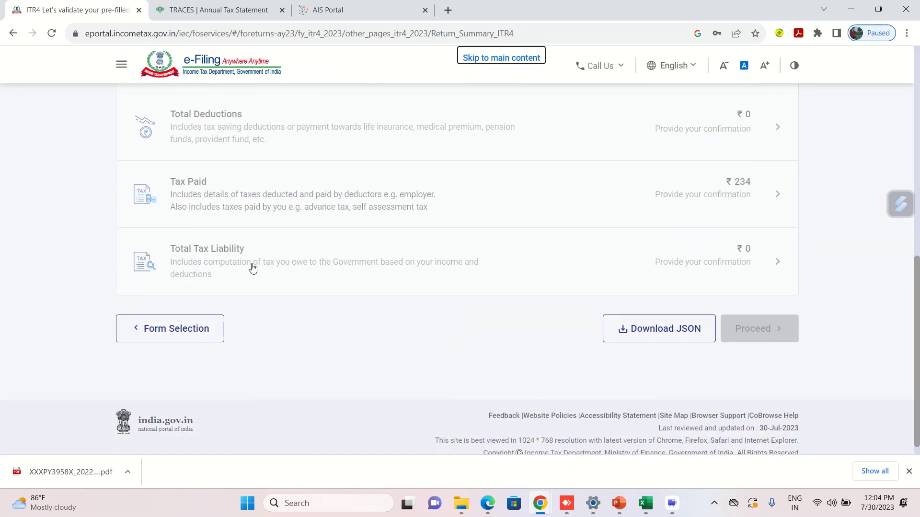
{"action": "scroll", "coordinate": [252, 266], "scroll_direction": "up", "scroll_amount": 2}
{"action": "scroll", "coordinate": [256, 270], "scroll_direction": "up", "scroll_amount": 4}
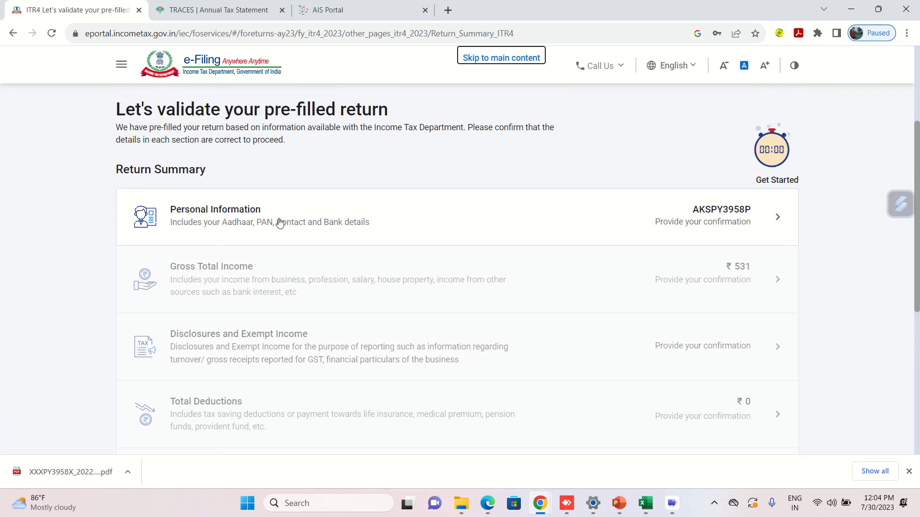
{"action": "scroll", "coordinate": [278, 226], "scroll_direction": "up", "scroll_amount": 1}
Open Personal Information, review the Profile and Contact cards, and edit Contact.
{"action": "left_click", "coordinate": [259, 246]}
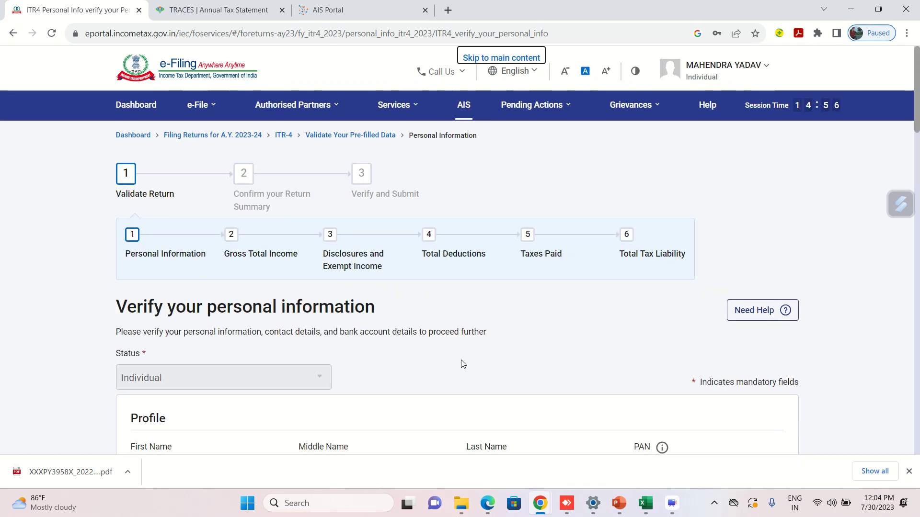
{"action": "scroll", "coordinate": [464, 364], "scroll_direction": "down", "scroll_amount": 4}
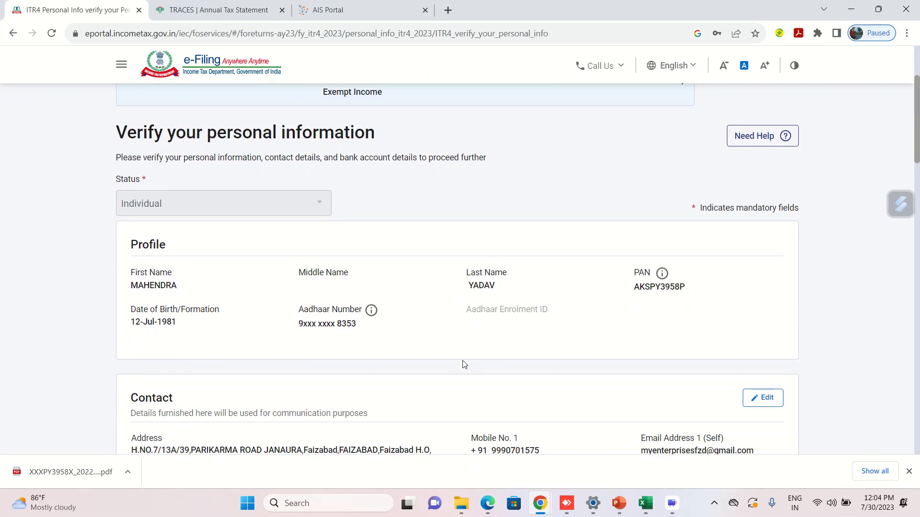
{"action": "scroll", "coordinate": [464, 365], "scroll_direction": "down", "scroll_amount": 2}
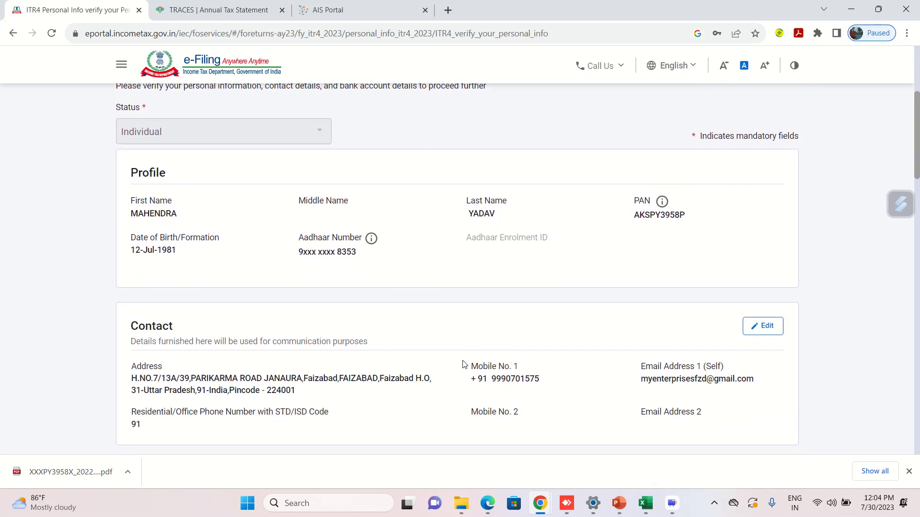
{"action": "scroll", "coordinate": [464, 364], "scroll_direction": "down", "scroll_amount": 1}
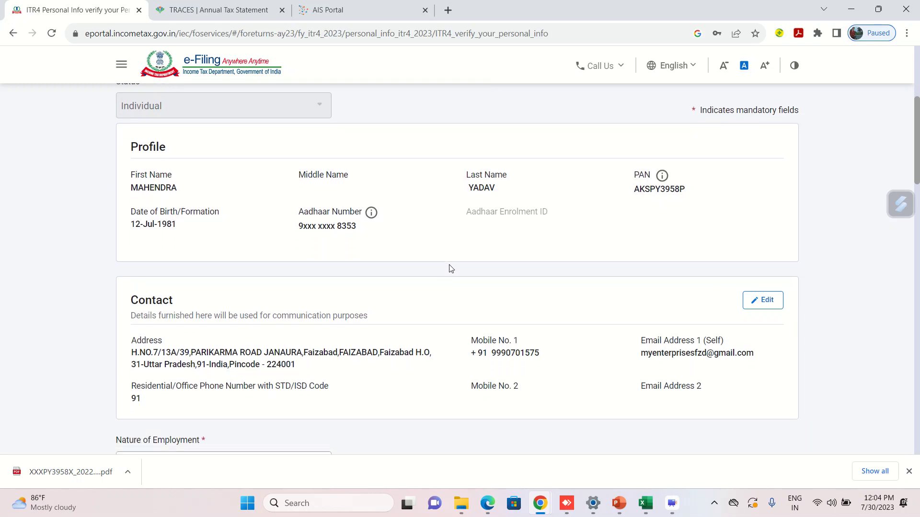
{"action": "scroll", "coordinate": [450, 267], "scroll_direction": "down", "scroll_amount": 1}
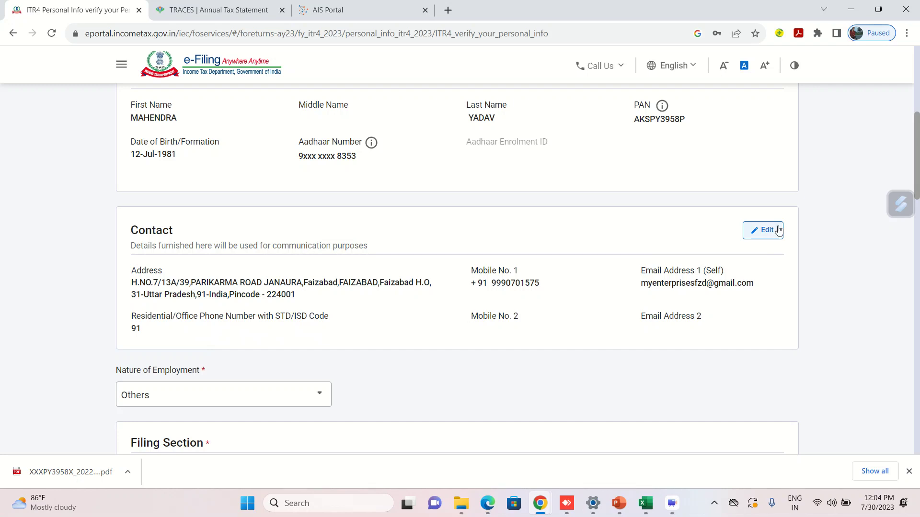
{"action": "left_click", "coordinate": [763, 233]}
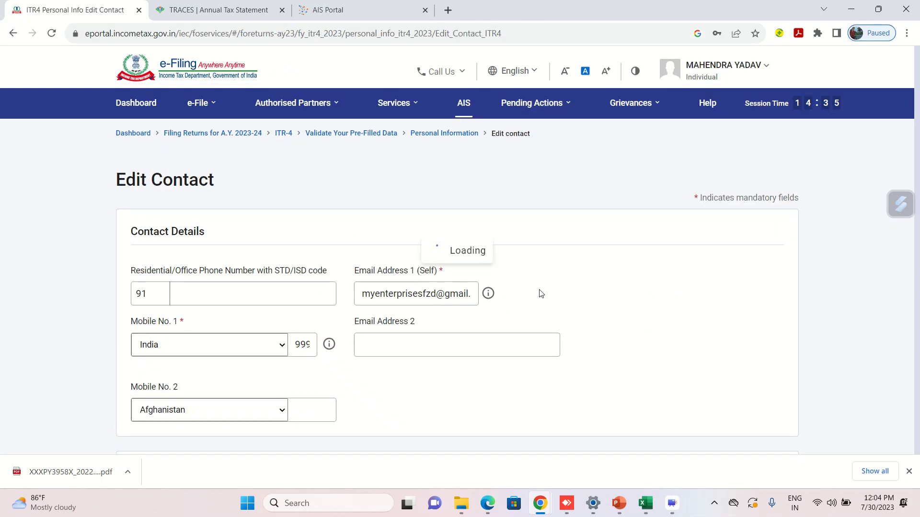
Enter the residential phone number in the contact details.
{"action": "left_click", "coordinate": [249, 299]}
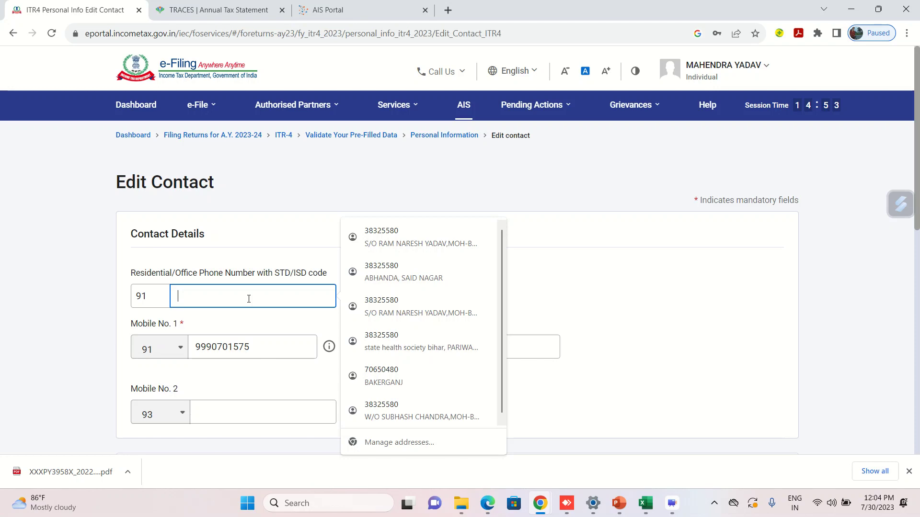
{"action": "type", "text": "123456"}
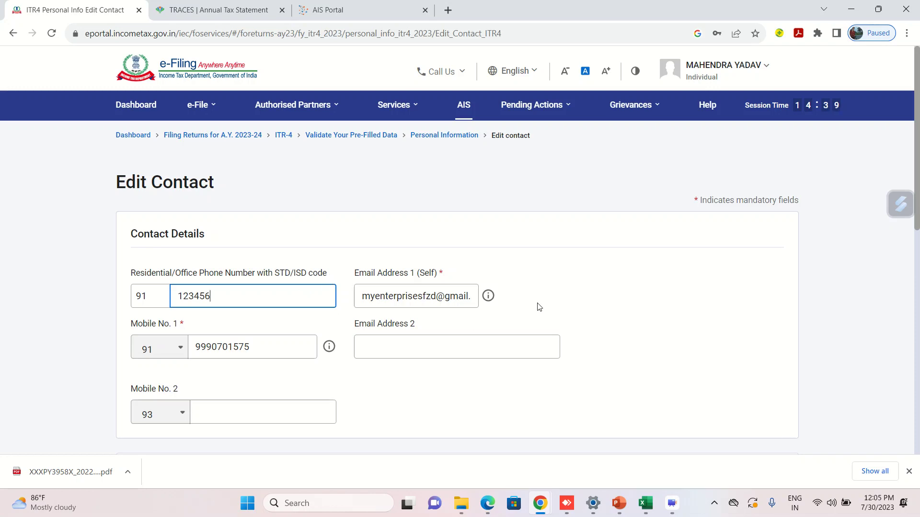
{"action": "left_click", "coordinate": [591, 290]}
{"action": "scroll", "coordinate": [590, 290], "scroll_direction": "down", "scroll_amount": 2}
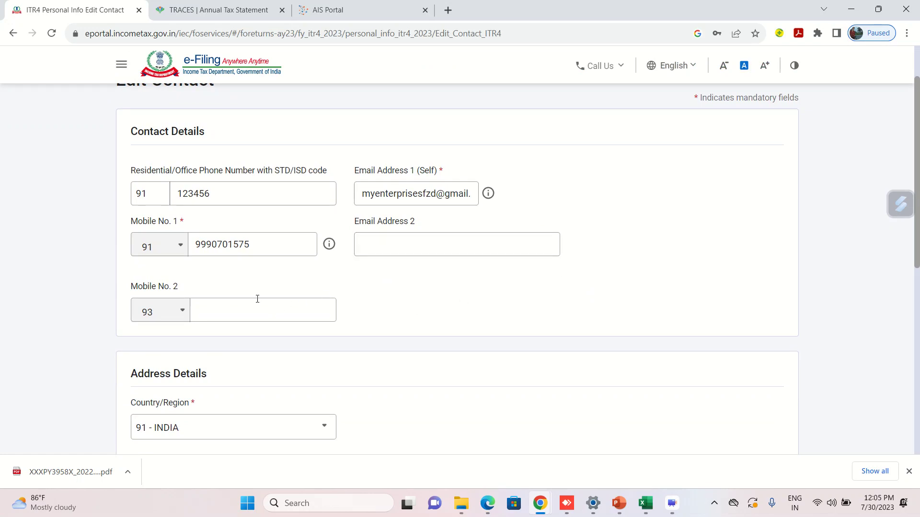
Set the Mobile No. 2 country code to India.
{"action": "left_click", "coordinate": [180, 317]}
{"action": "type", "text": "ind"}
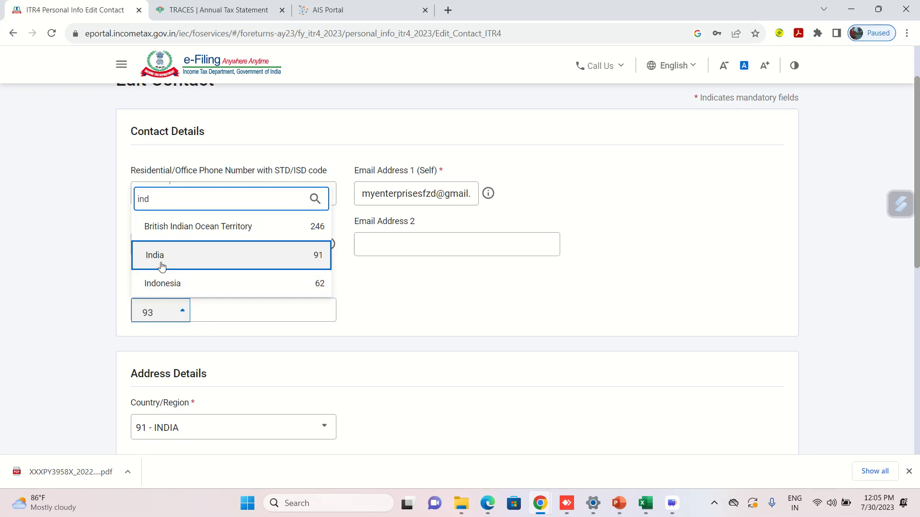
{"action": "left_click", "coordinate": [161, 266]}
{"action": "left_click", "coordinate": [448, 295]}
{"action": "scroll", "coordinate": [447, 294], "scroll_direction": "down", "scroll_amount": 2}
{"action": "scroll", "coordinate": [448, 294], "scroll_direction": "down", "scroll_amount": 5}
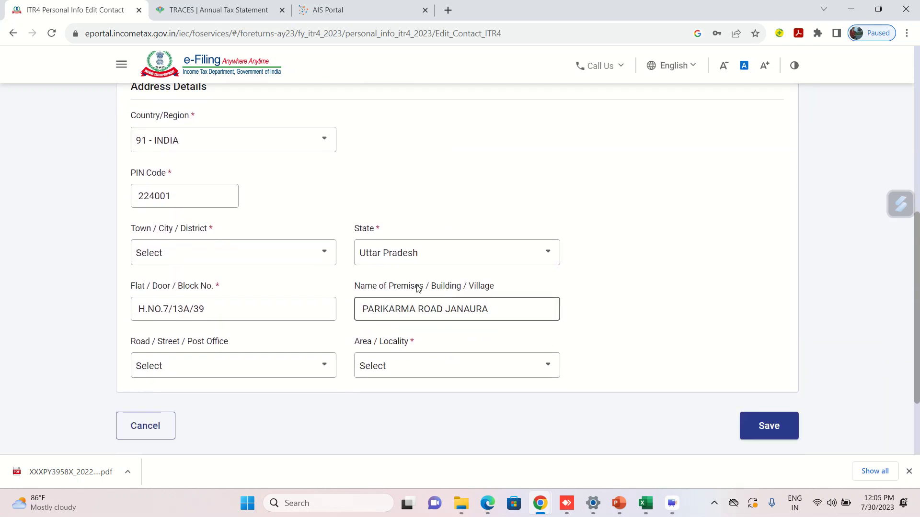
Choose the address district and the matching post office.
{"action": "left_click", "coordinate": [295, 261]}
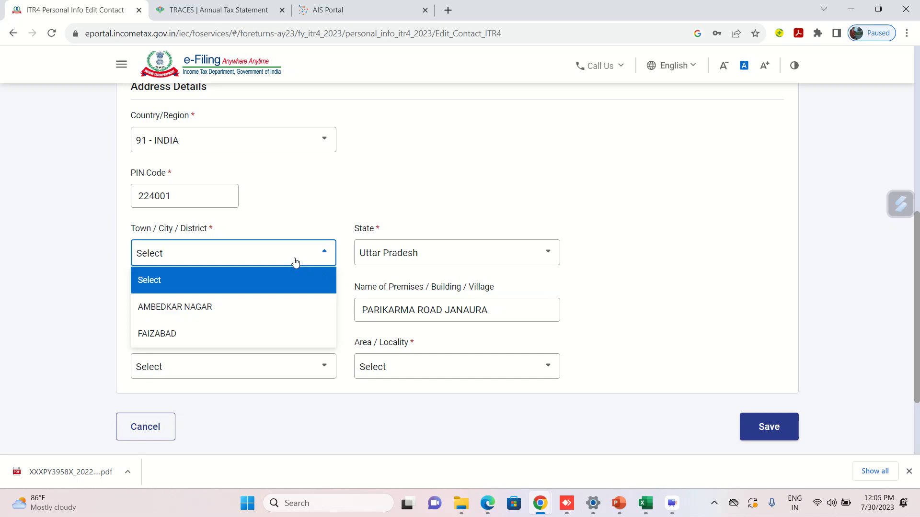
{"action": "left_click", "coordinate": [210, 335]}
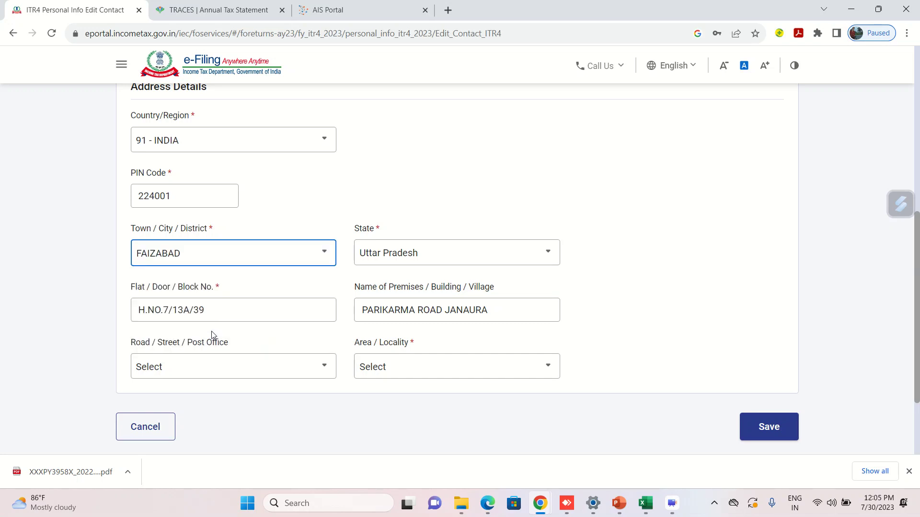
{"action": "left_click", "coordinate": [283, 379]}
{"action": "key", "text": "Down"}
{"action": "key", "text": "Down"}
{"action": "key", "text": "Down"}
{"action": "key", "text": "Down"}
{"action": "key", "text": "Down"}
{"action": "key", "text": "Down"}
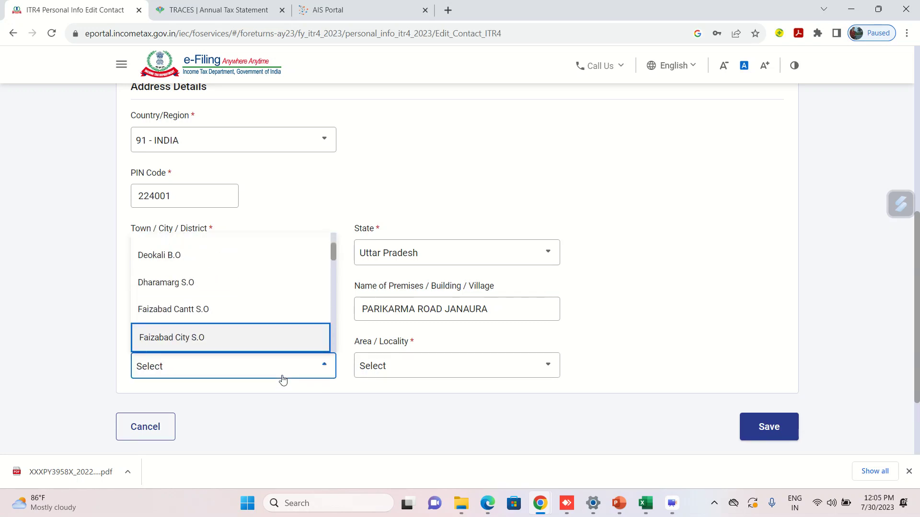
{"action": "key", "text": "Up"}
{"action": "key", "text": "Return"}
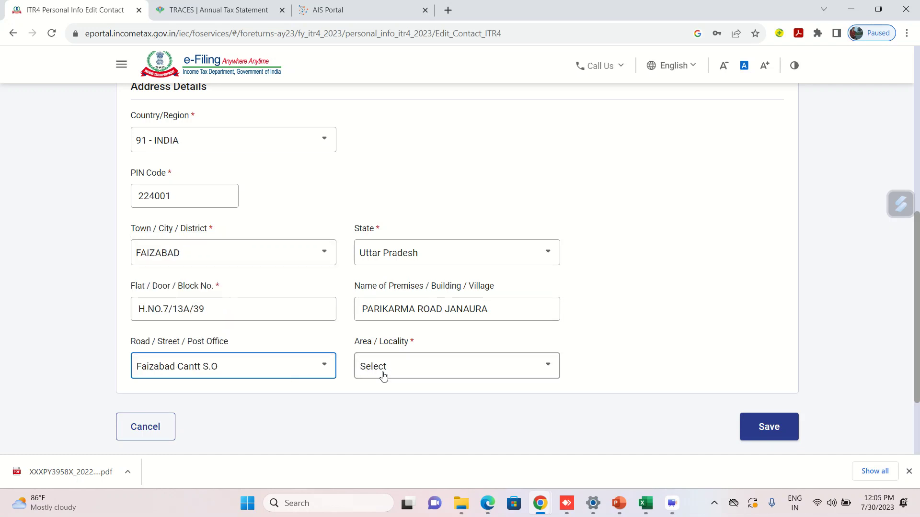
Pick the address locality and save the contact details.
{"action": "left_click", "coordinate": [383, 375]}
{"action": "key", "text": "Down"}
{"action": "key", "text": "Down"}
{"action": "key", "text": "Down"}
{"action": "key", "text": "Down"}
{"action": "key", "text": "Down"}
{"action": "key", "text": "Down"}
{"action": "key", "text": "Down"}
{"action": "key", "text": "Down"}
{"action": "key", "text": "Down"}
{"action": "key", "text": "Down"}
{"action": "key", "text": "Down"}
{"action": "key", "text": "Down"}
{"action": "key", "text": "Down"}
{"action": "key", "text": "Down"}
{"action": "key", "text": "Down"}
{"action": "key", "text": "Down"}
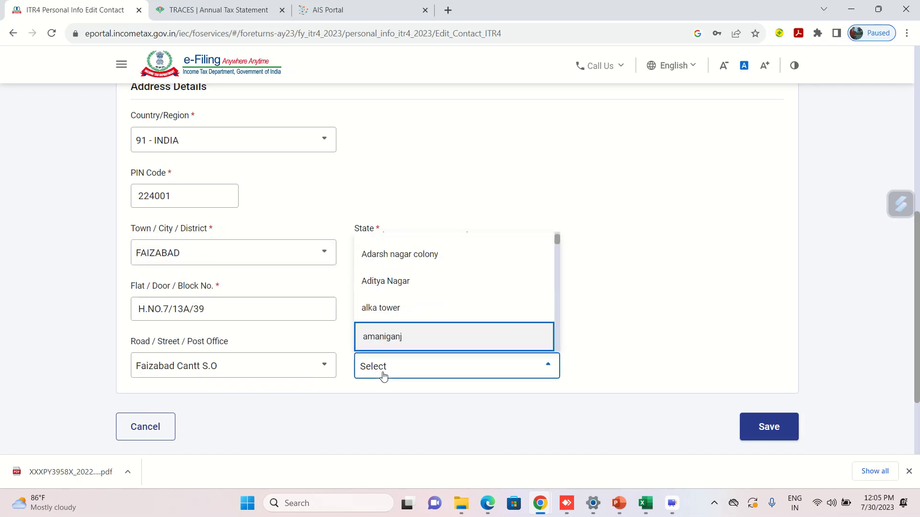
{"action": "key", "text": "Down"}
{"action": "key", "text": "Down"}
{"action": "key", "text": "Down"}
{"action": "key", "text": "Down"}
{"action": "key", "text": "Down"}
{"action": "key", "text": "Down"}
{"action": "key", "text": "Down"}
{"action": "key", "text": "Down"}
{"action": "key", "text": "Down"}
{"action": "key", "text": "Down"}
{"action": "key", "text": "Down"}
{"action": "key", "text": "Down"}
{"action": "key", "text": "Down"}
{"action": "key", "text": "Down"}
{"action": "key", "text": "Down"}
{"action": "key", "text": "Down"}
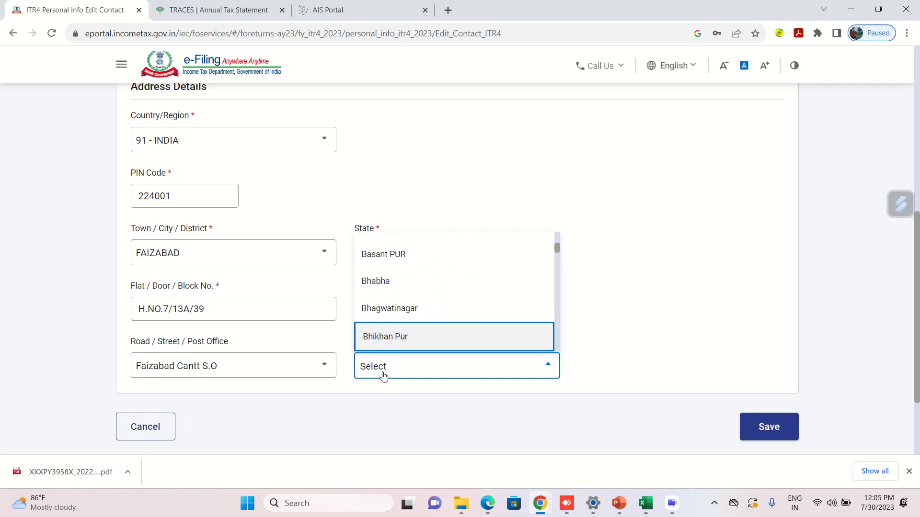
{"action": "key", "text": "Down"}
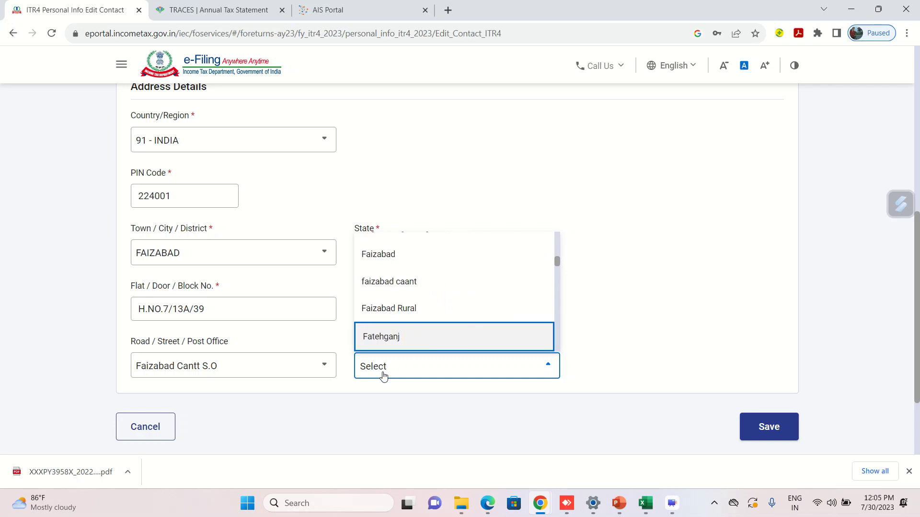
{"action": "key", "text": "Up"}
{"action": "key", "text": "Up"}
{"action": "key", "text": "Up"}
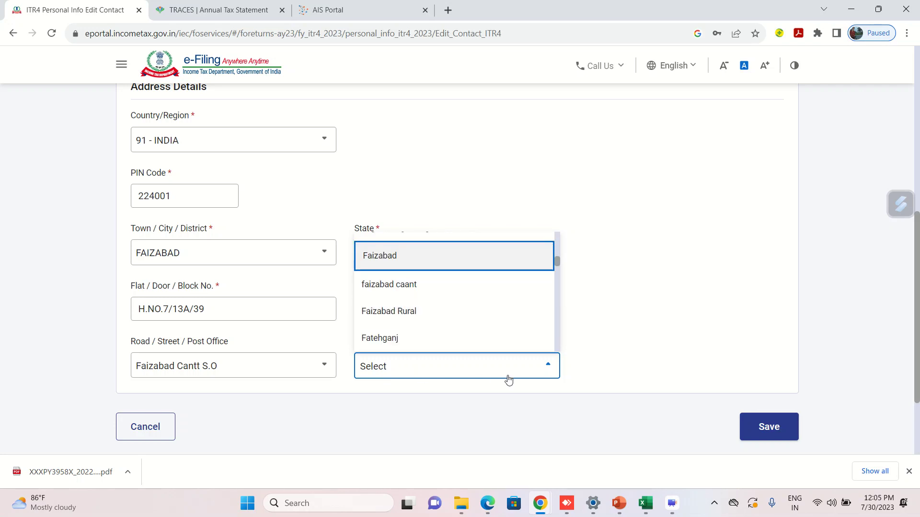
{"action": "key", "text": "Return"}
{"action": "left_click", "coordinate": [767, 427]}
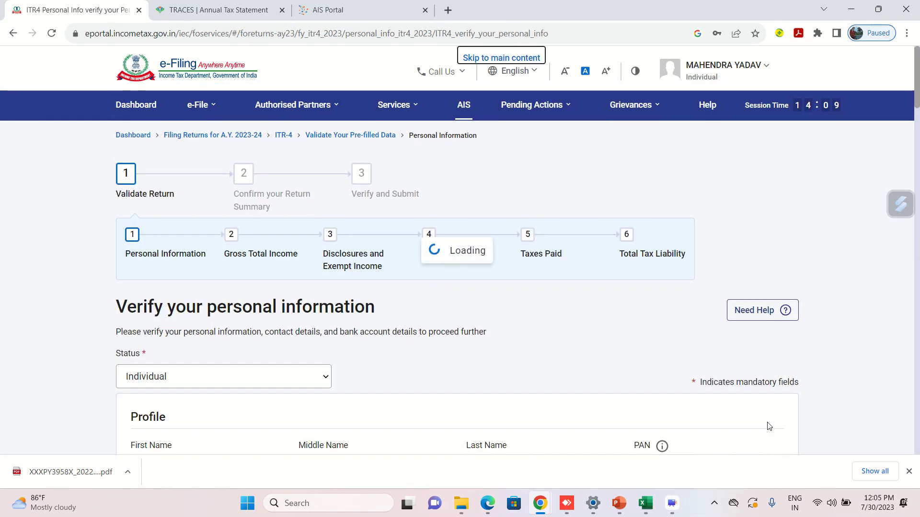
{"action": "left_click", "coordinate": [909, 472]}
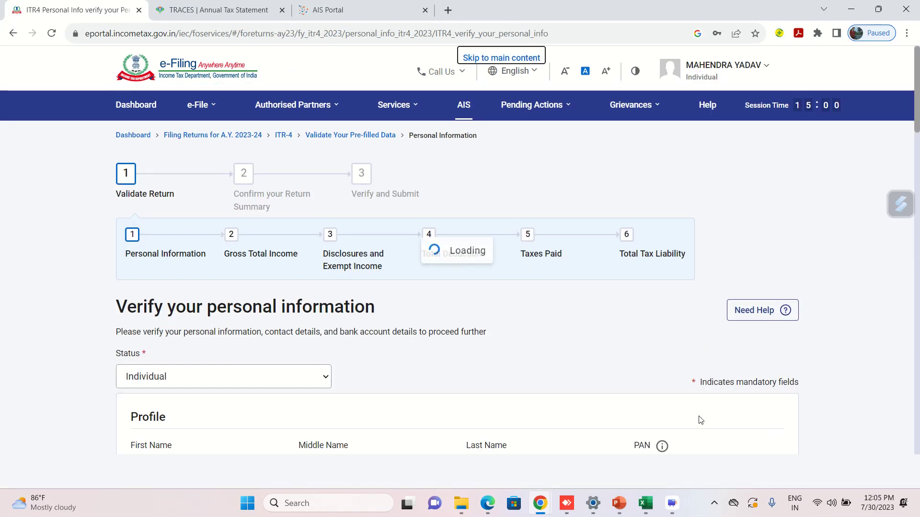
Set Nature of Employment to Others.
{"action": "scroll", "coordinate": [548, 362], "scroll_direction": "down", "scroll_amount": 7}
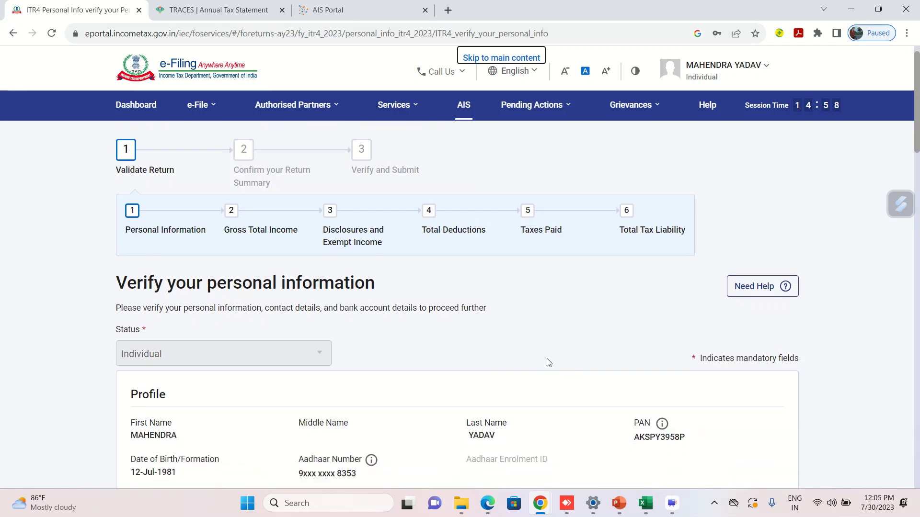
{"action": "scroll", "coordinate": [548, 363], "scroll_direction": "down", "scroll_amount": 2}
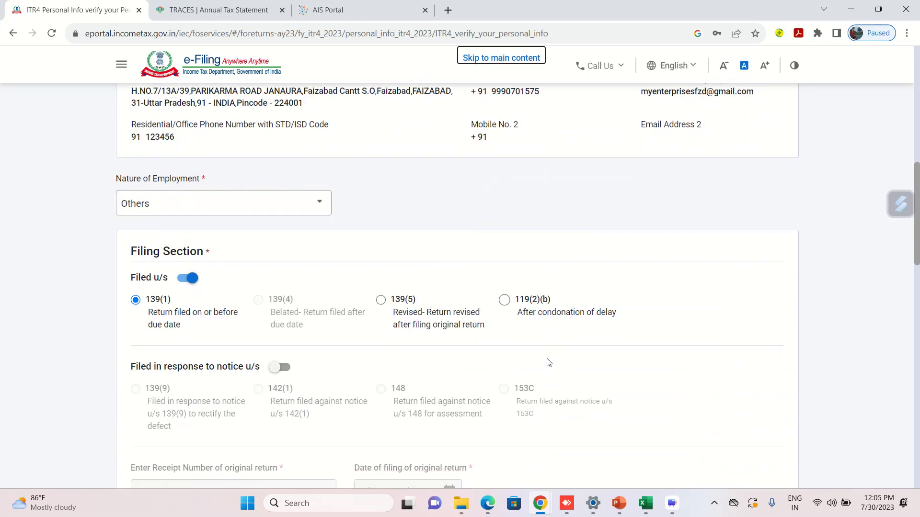
{"action": "left_click", "coordinate": [266, 216]}
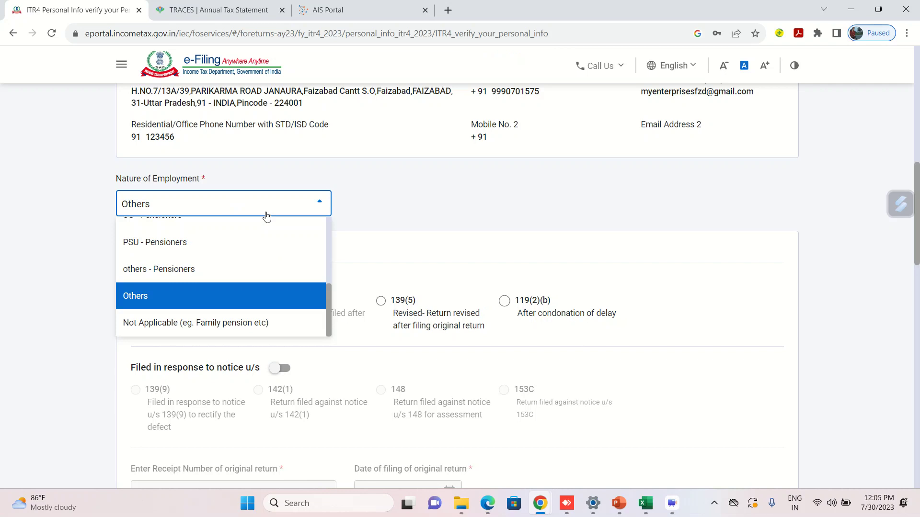
{"action": "key", "text": "Up"}
{"action": "key", "text": "Up"}
{"action": "key", "text": "Up"}
{"action": "key", "text": "Up"}
{"action": "key", "text": "Up"}
{"action": "key", "text": "Up"}
{"action": "key", "text": "Up"}
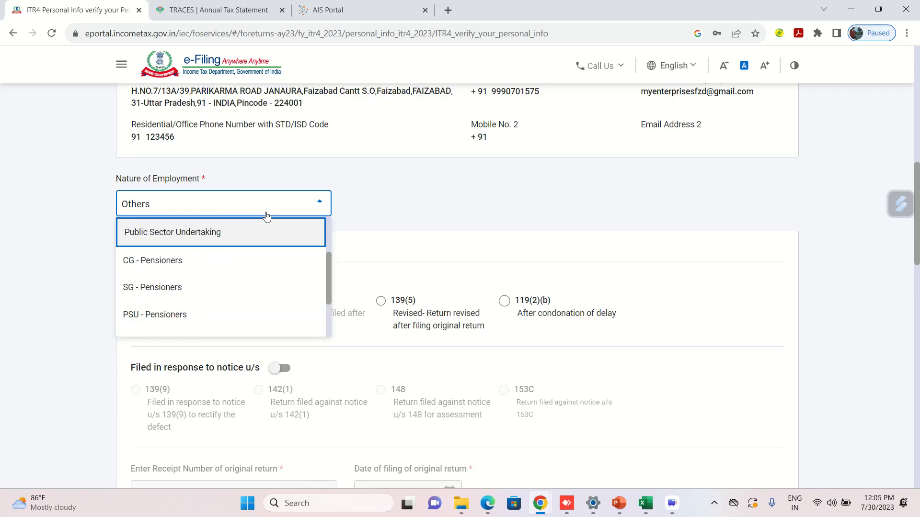
{"action": "key", "text": "Up"}
{"action": "key", "text": "Down"}
{"action": "key", "text": "Down"}
{"action": "key", "text": "Down"}
{"action": "key", "text": "Down"}
{"action": "key", "text": "Down"}
{"action": "key", "text": "Down"}
{"action": "key", "text": "Down"}
{"action": "key", "text": "Down"}
{"action": "key", "text": "Down"}
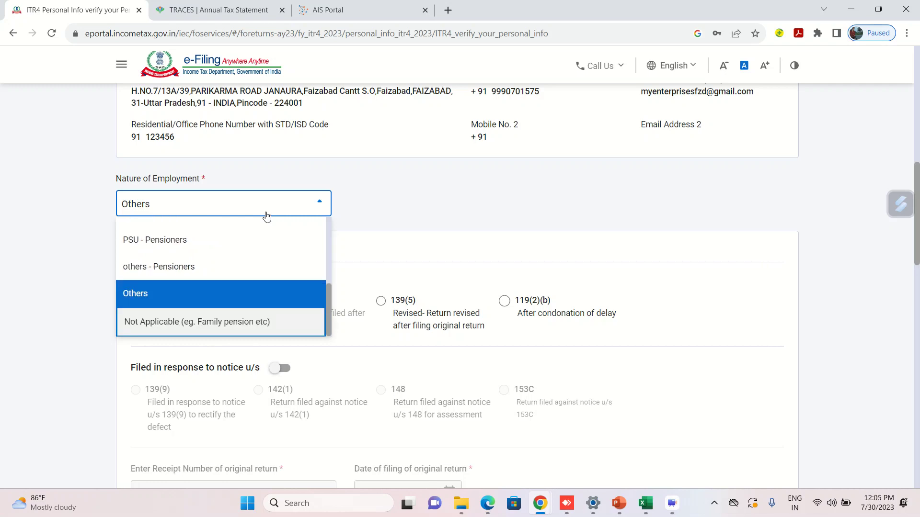
{"action": "key", "text": "Return"}
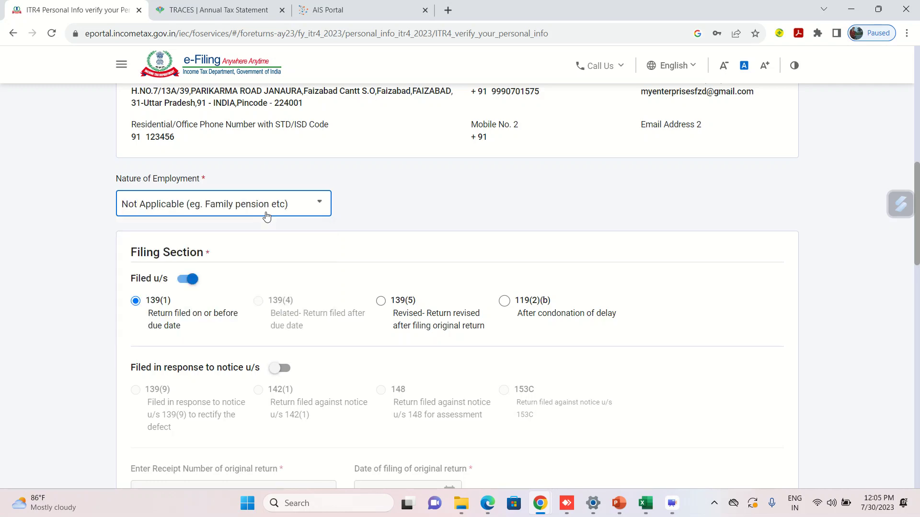
{"action": "left_click", "coordinate": [298, 210]}
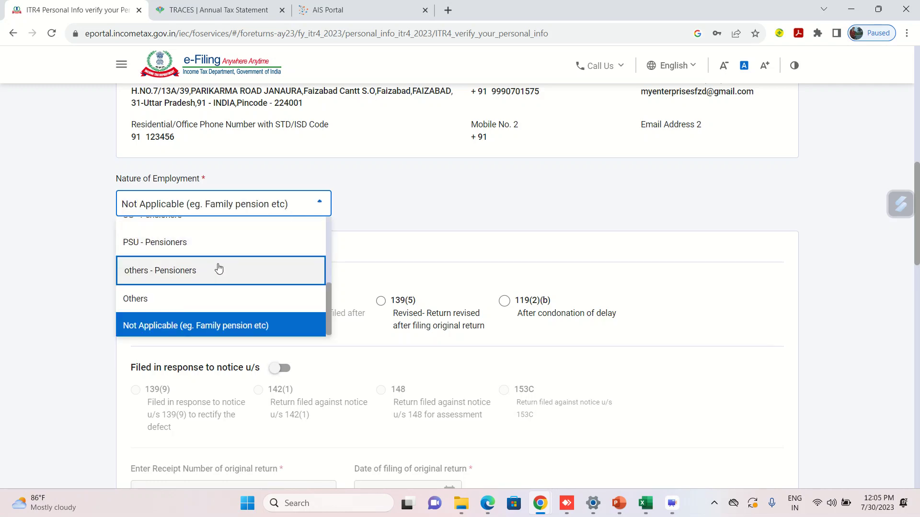
{"action": "left_click", "coordinate": [178, 298]}
Review the Filing Section and new tax regime answer (No, not opting this year).
{"action": "scroll", "coordinate": [433, 251], "scroll_direction": "down", "scroll_amount": 1}
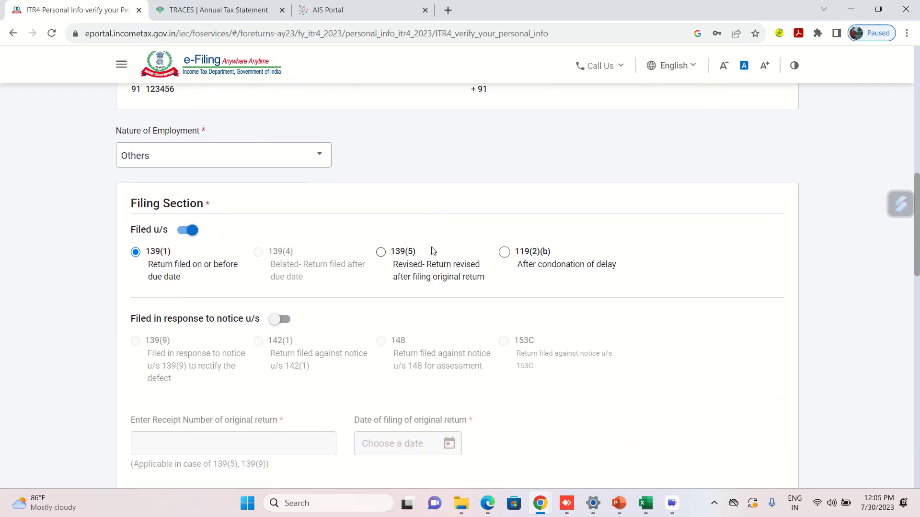
{"action": "scroll", "coordinate": [433, 251], "scroll_direction": "down", "scroll_amount": 1}
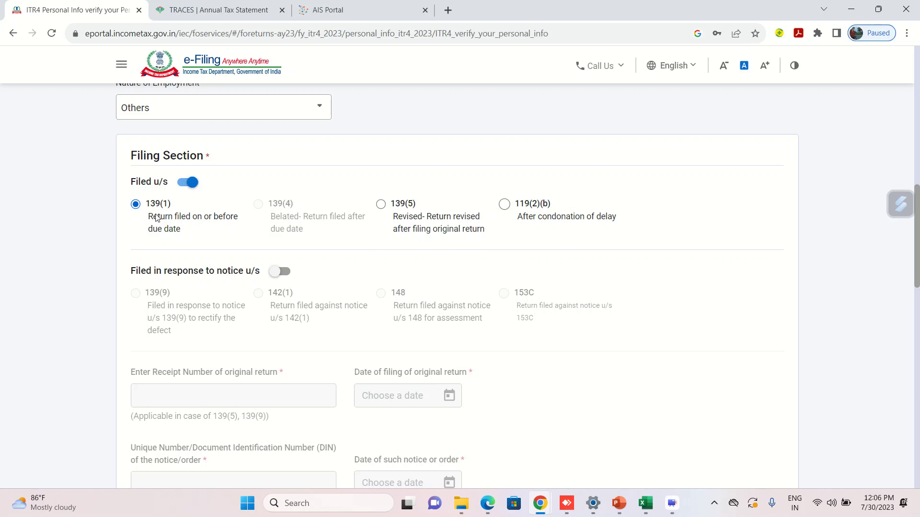
{"action": "scroll", "coordinate": [361, 257], "scroll_direction": "down", "scroll_amount": 1}
{"action": "scroll", "coordinate": [361, 258], "scroll_direction": "down", "scroll_amount": 6}
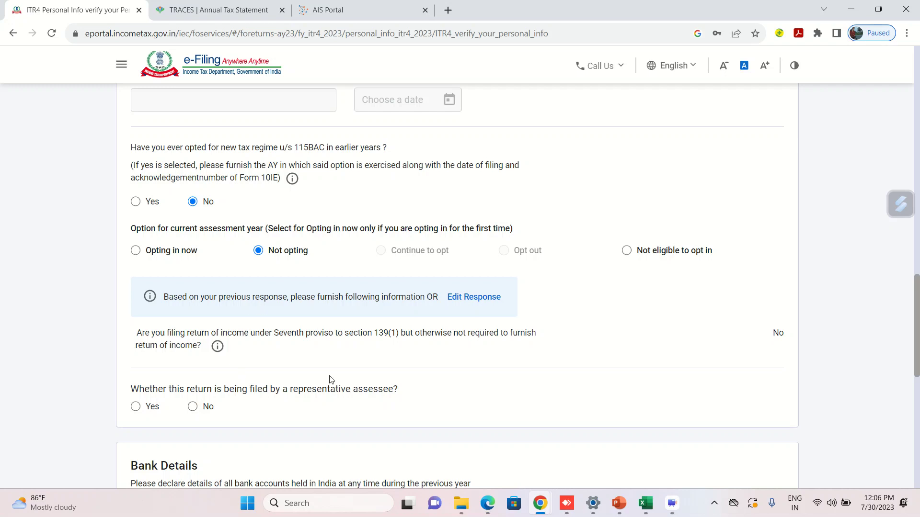
{"action": "scroll", "coordinate": [440, 386], "scroll_direction": "down", "scroll_amount": 2}
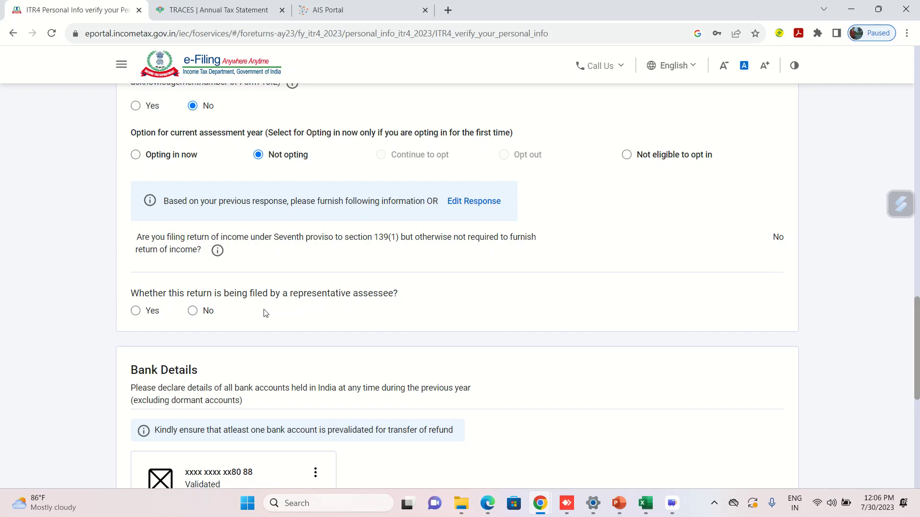
Answer No to representative assessee, keep the validated account selected for refund, and confirm.
{"action": "left_click", "coordinate": [192, 311]}
{"action": "scroll", "coordinate": [498, 338], "scroll_direction": "down", "scroll_amount": 1}
{"action": "scroll", "coordinate": [498, 338], "scroll_direction": "down", "scroll_amount": 5}
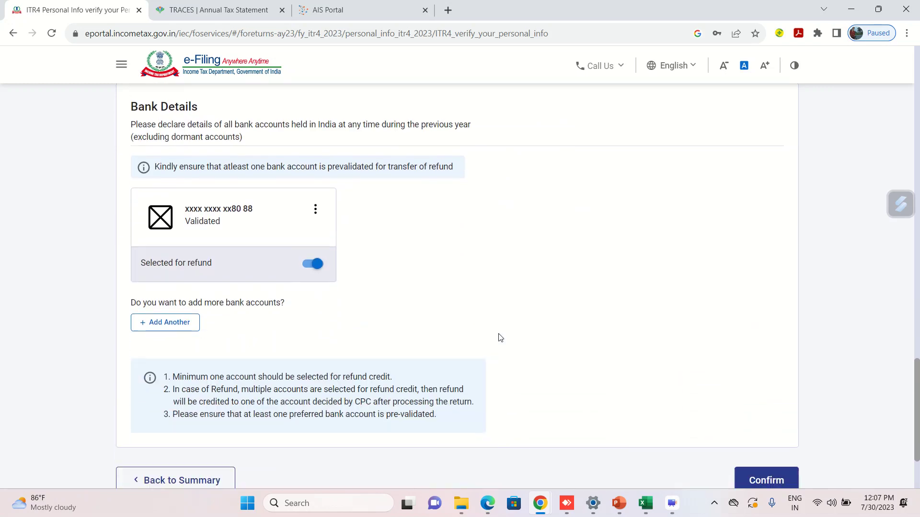
{"action": "left_click", "coordinate": [320, 262]}
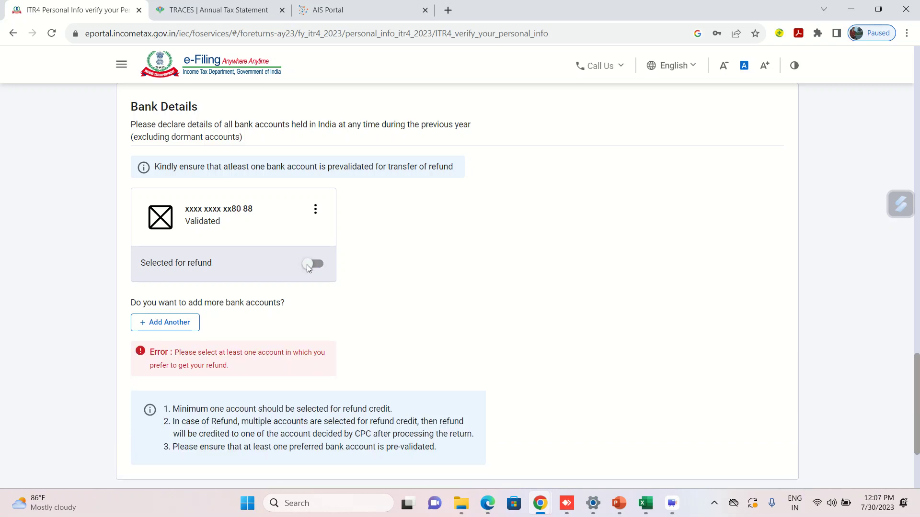
{"action": "left_click", "coordinate": [307, 264]}
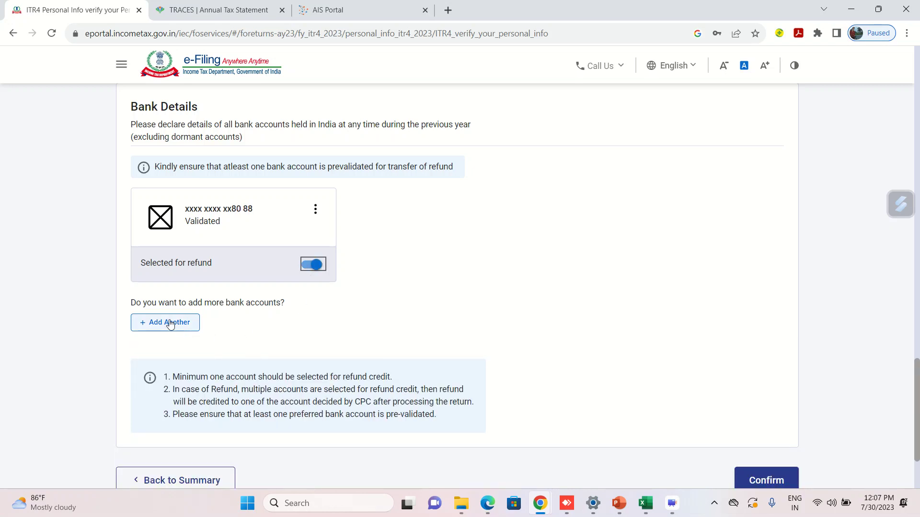
{"action": "left_click", "coordinate": [496, 319]}
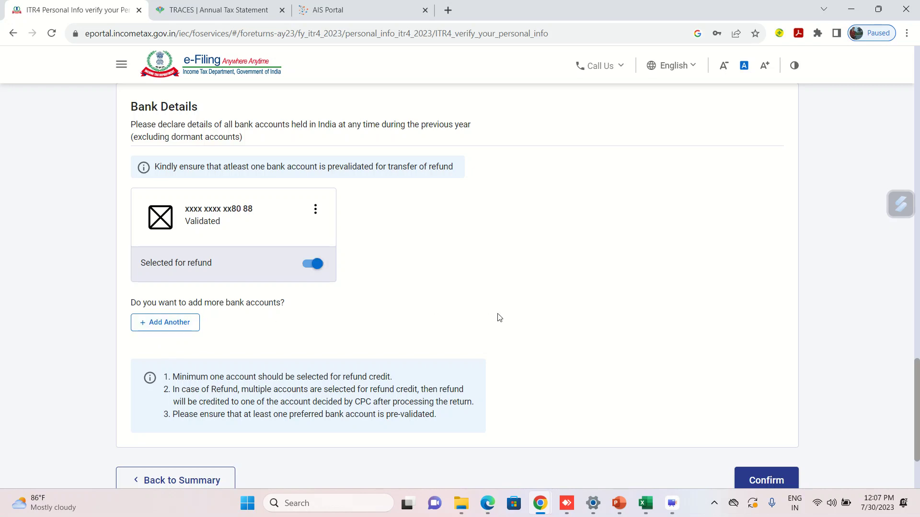
{"action": "scroll", "coordinate": [383, 261], "scroll_direction": "down", "scroll_amount": 1}
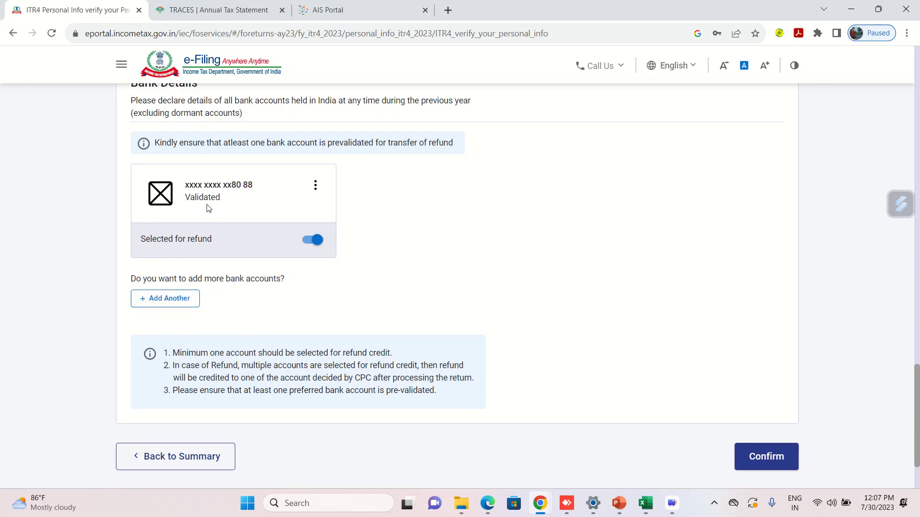
{"action": "scroll", "coordinate": [436, 262], "scroll_direction": "down", "scroll_amount": 1}
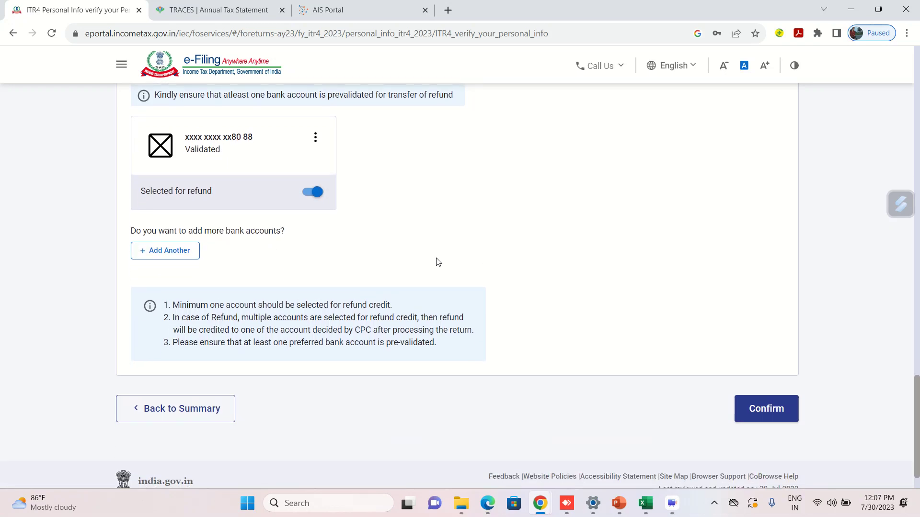
{"action": "left_click", "coordinate": [769, 411]}
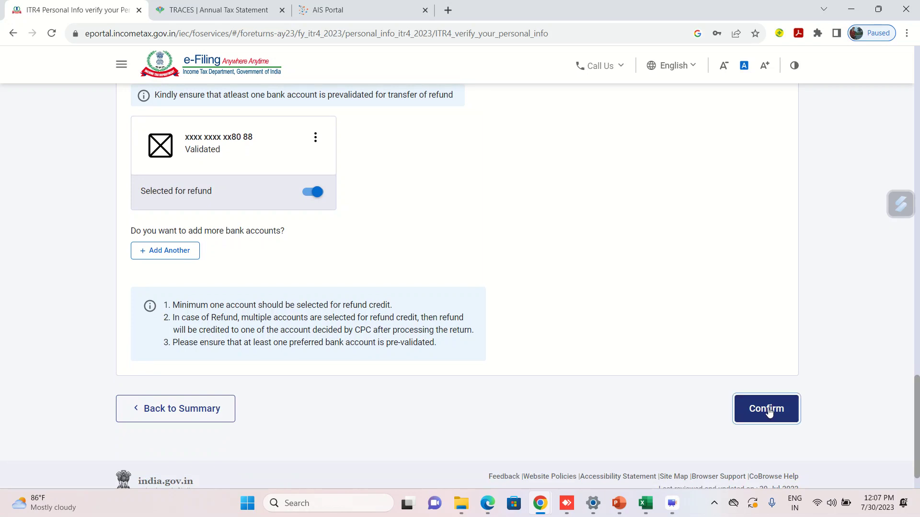
Open the Gross Total Income row from the Return Summary.
{"action": "scroll", "coordinate": [599, 357], "scroll_direction": "down", "scroll_amount": 5}
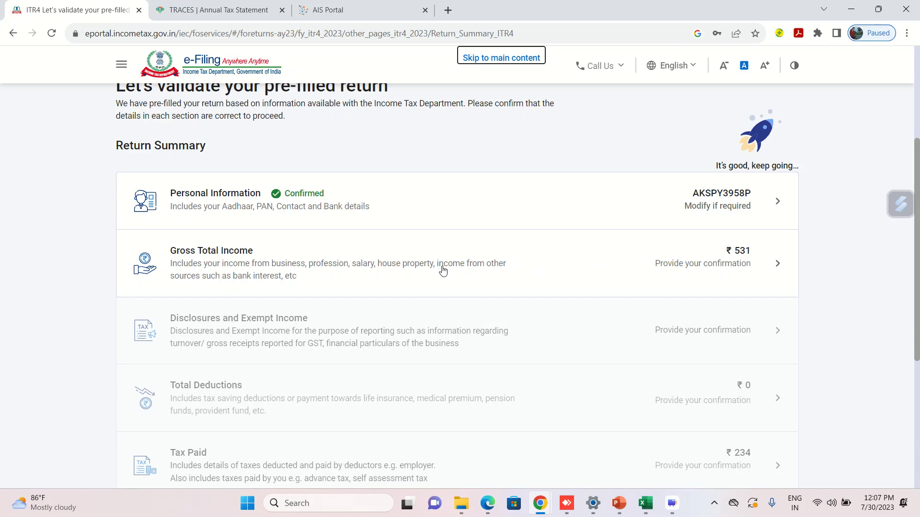
{"action": "left_click", "coordinate": [360, 268]}
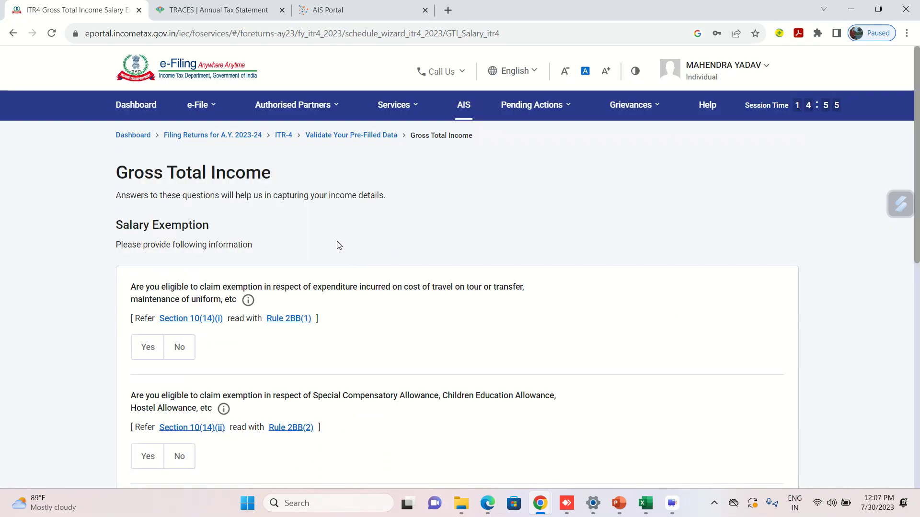
Decline the travel and uniform expense exemption and continue past the salary exemption questions.
{"action": "scroll", "coordinate": [339, 245], "scroll_direction": "down", "scroll_amount": 1}
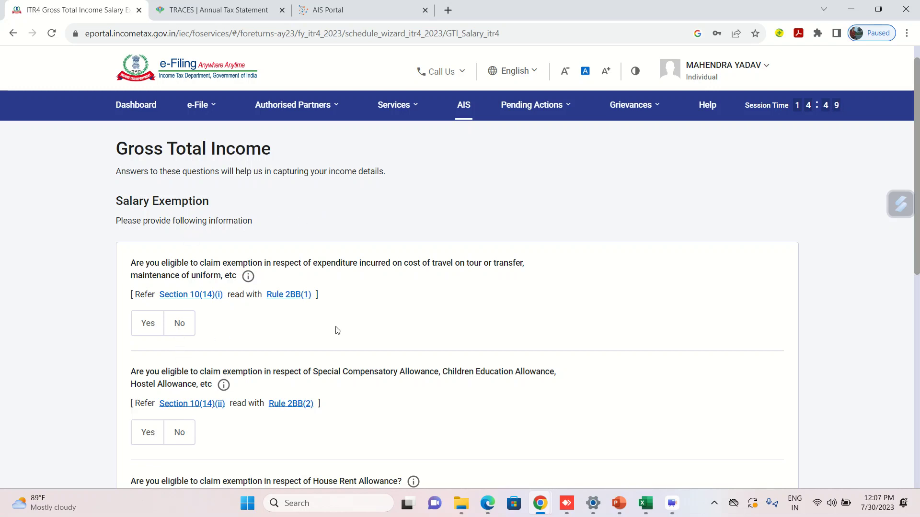
{"action": "scroll", "coordinate": [389, 320], "scroll_direction": "down", "scroll_amount": 1}
{"action": "scroll", "coordinate": [388, 320], "scroll_direction": "down", "scroll_amount": 7}
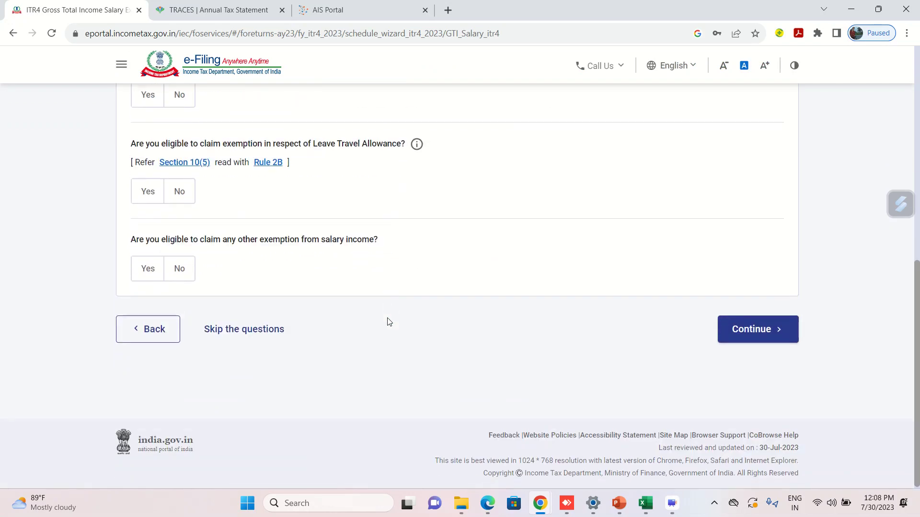
{"action": "scroll", "coordinate": [266, 299], "scroll_direction": "up", "scroll_amount": 10}
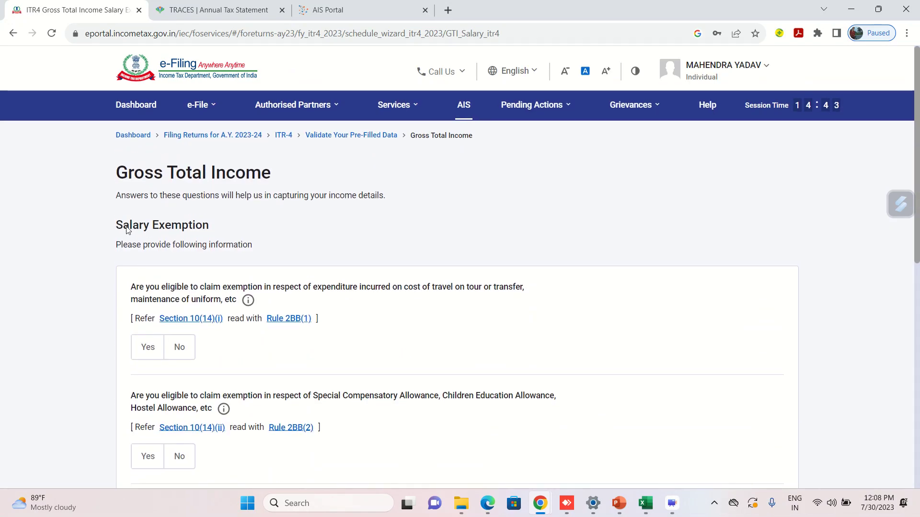
{"action": "left_click", "coordinate": [182, 353]}
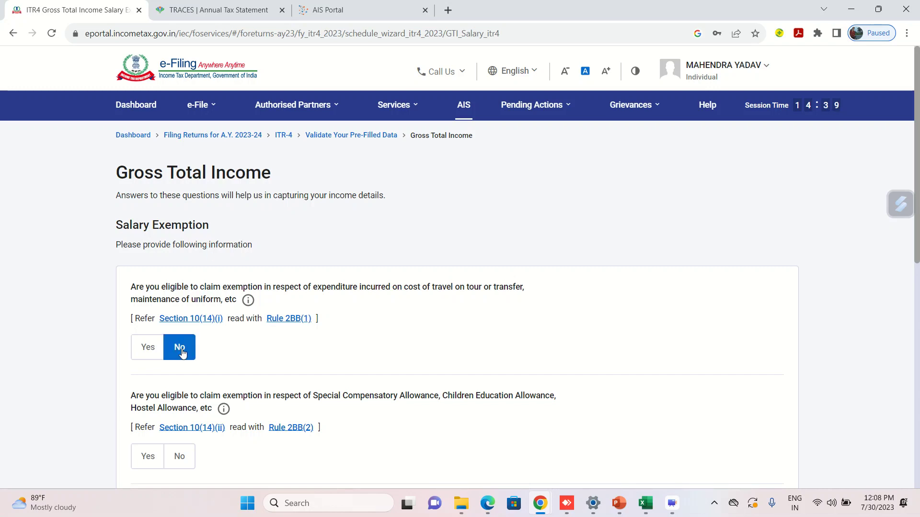
{"action": "scroll", "coordinate": [558, 333], "scroll_direction": "down", "scroll_amount": 8}
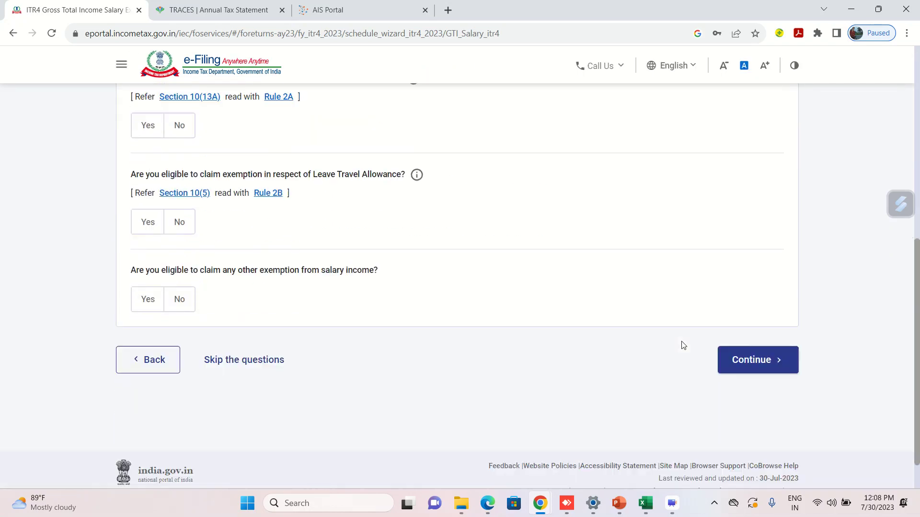
{"action": "scroll", "coordinate": [664, 343], "scroll_direction": "down", "scroll_amount": 2}
{"action": "left_click", "coordinate": [753, 331]}
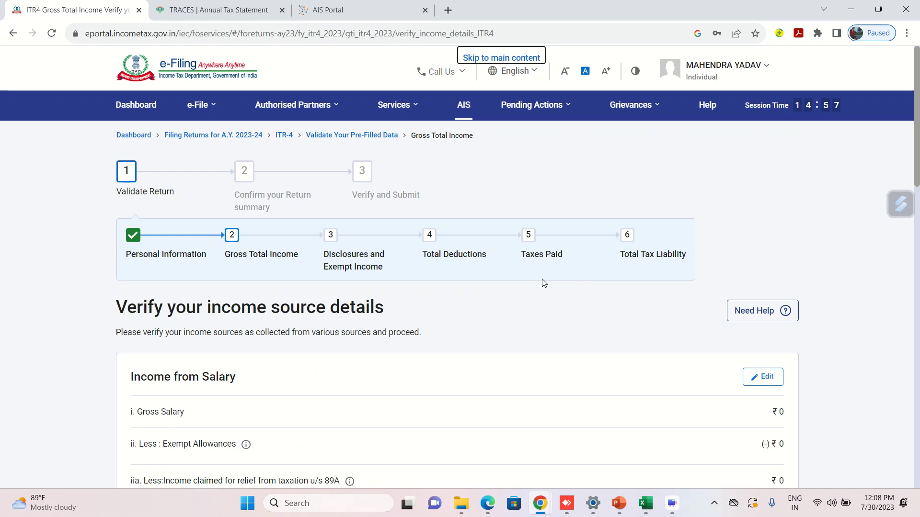
Open Add Details under Income from Business or Profession, showing the 44AD business coded 09028.
{"action": "scroll", "coordinate": [468, 361], "scroll_direction": "down", "scroll_amount": 2}
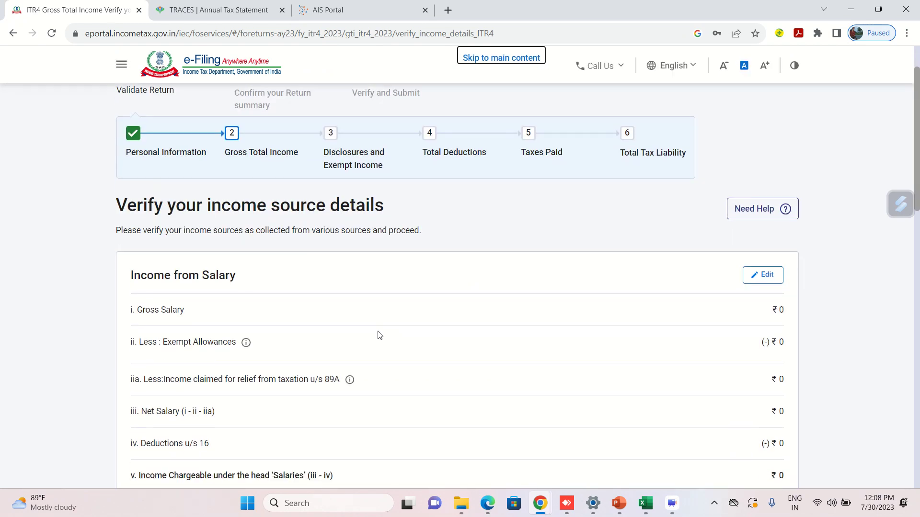
{"action": "scroll", "coordinate": [410, 264], "scroll_direction": "down", "scroll_amount": 1}
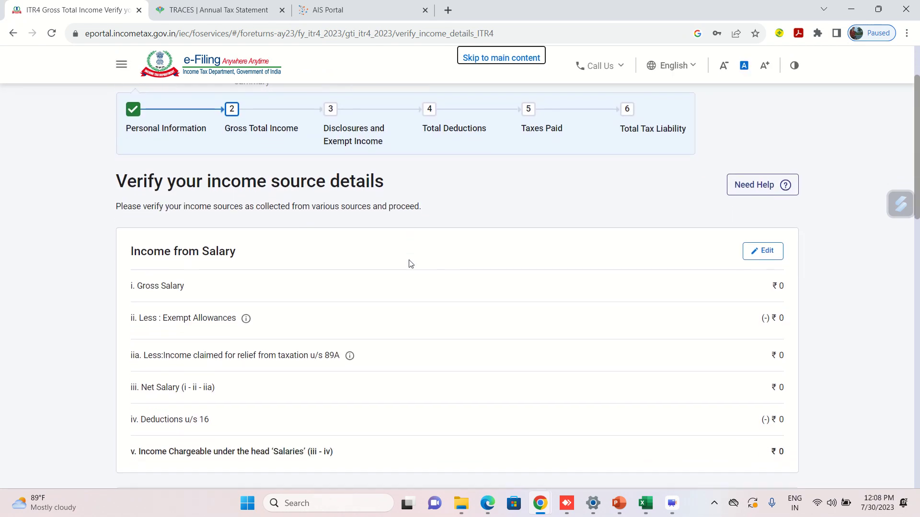
{"action": "scroll", "coordinate": [467, 284], "scroll_direction": "down", "scroll_amount": 1}
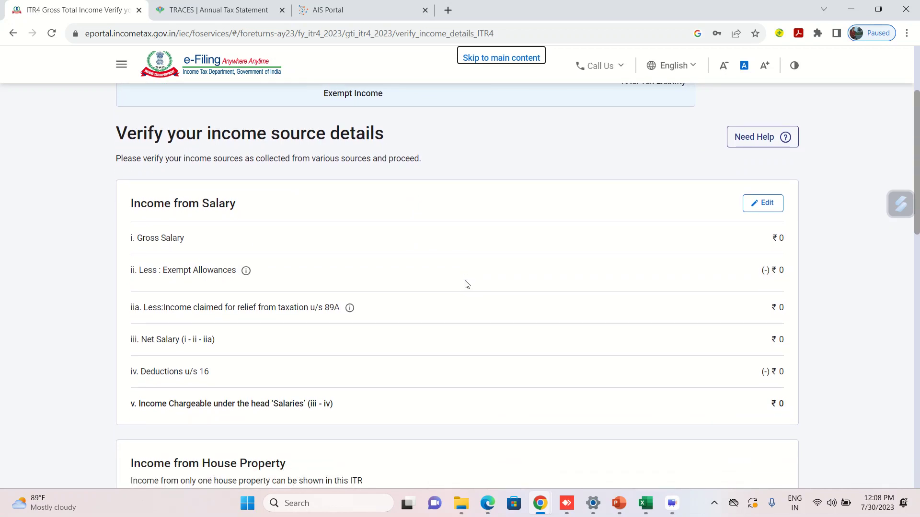
{"action": "scroll", "coordinate": [267, 364], "scroll_direction": "down", "scroll_amount": 1}
{"action": "scroll", "coordinate": [267, 379], "scroll_direction": "down", "scroll_amount": 4}
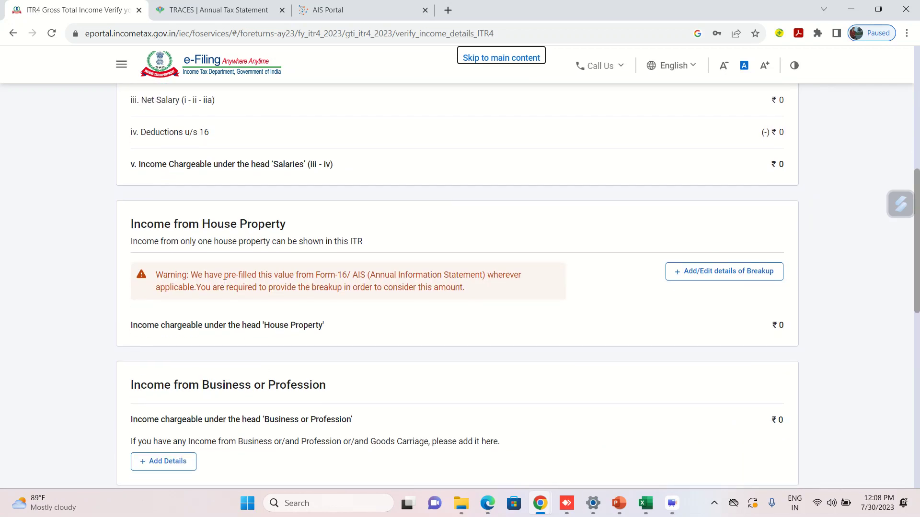
{"action": "scroll", "coordinate": [409, 277], "scroll_direction": "down", "scroll_amount": 3}
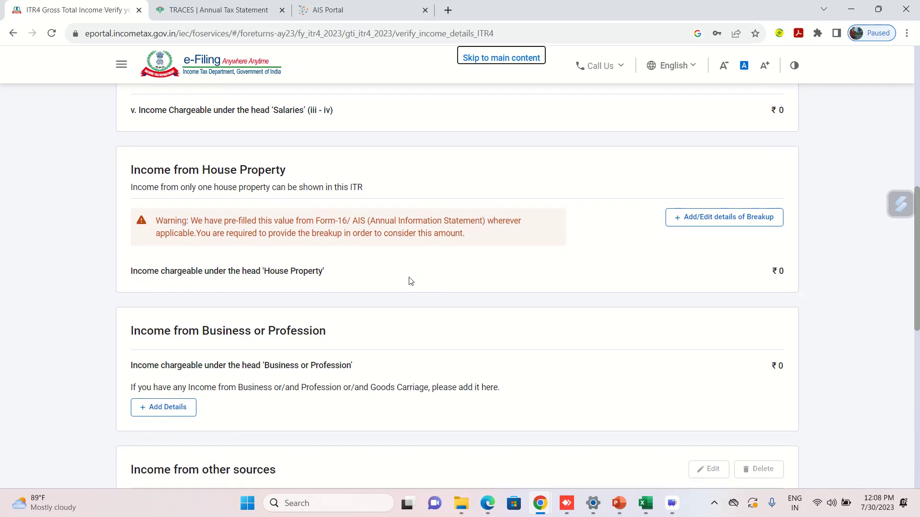
{"action": "left_click", "coordinate": [168, 298]}
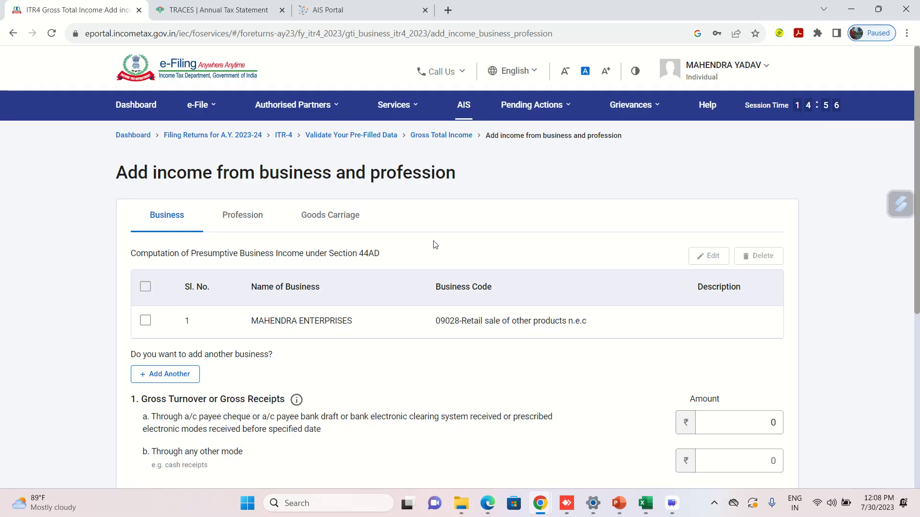
Look through the 44ADA and 44AE forms, then return to the 44AD business income details.
{"action": "scroll", "coordinate": [435, 245], "scroll_direction": "down", "scroll_amount": 2}
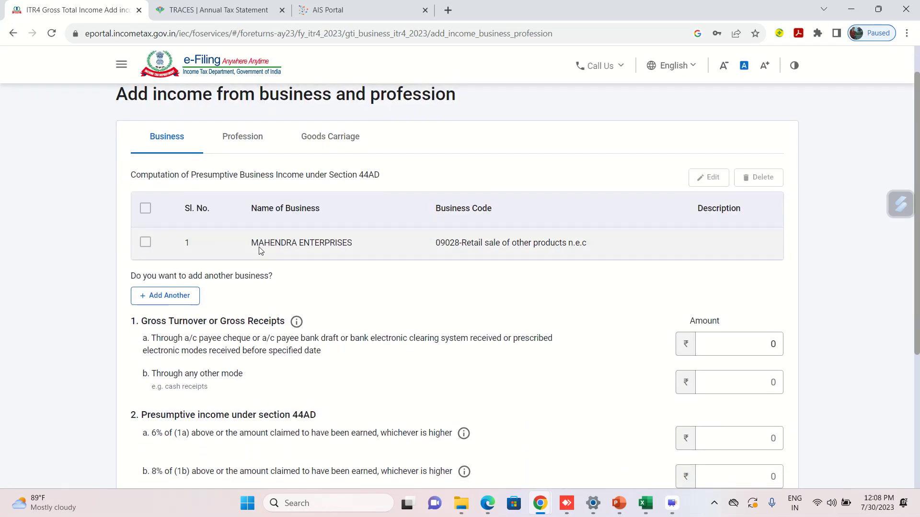
{"action": "scroll", "coordinate": [459, 260], "scroll_direction": "up", "scroll_amount": 2}
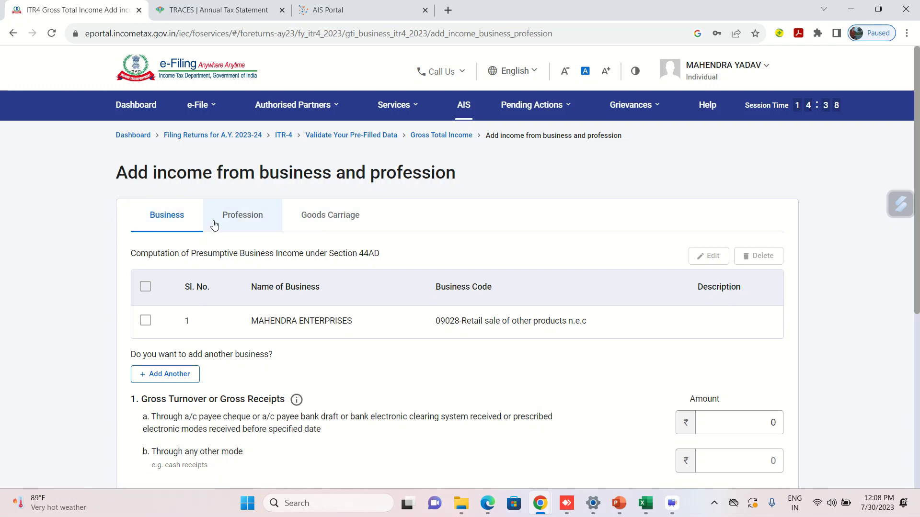
{"action": "left_click", "coordinate": [246, 218]}
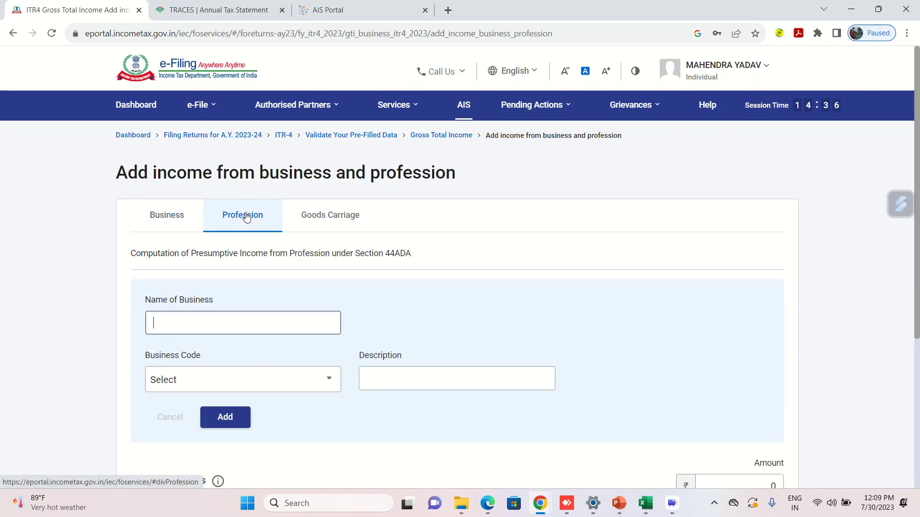
{"action": "left_click", "coordinate": [319, 218]}
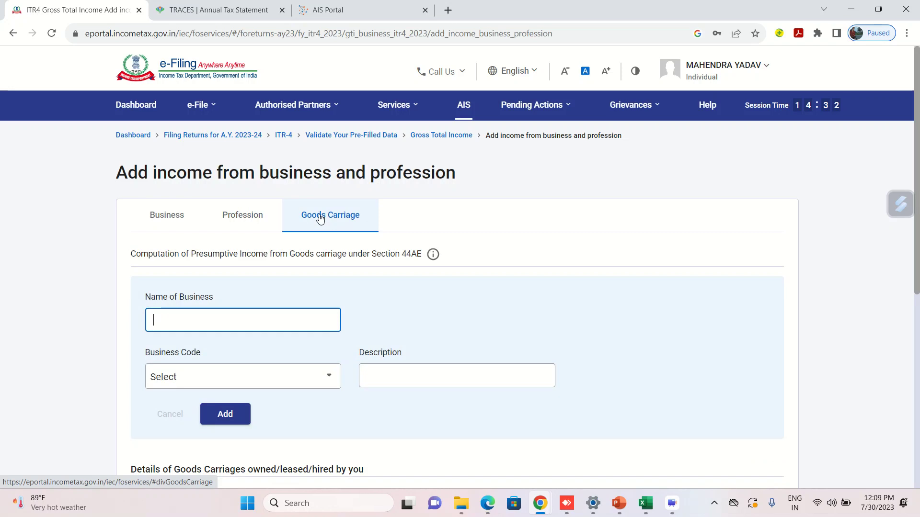
{"action": "left_click", "coordinate": [172, 219]}
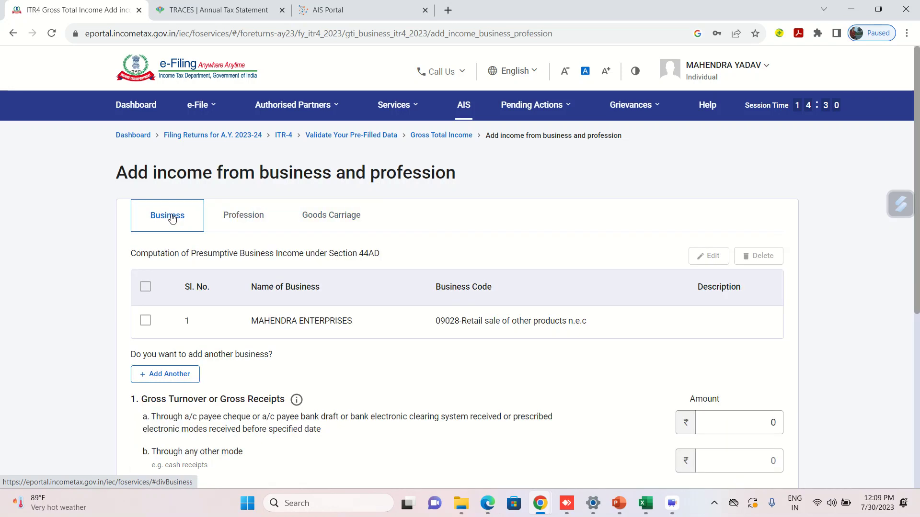
Check the existing business entry, then view Excel's trading account with 3,300,105 sales.
{"action": "scroll", "coordinate": [343, 358], "scroll_direction": "down", "scroll_amount": 2}
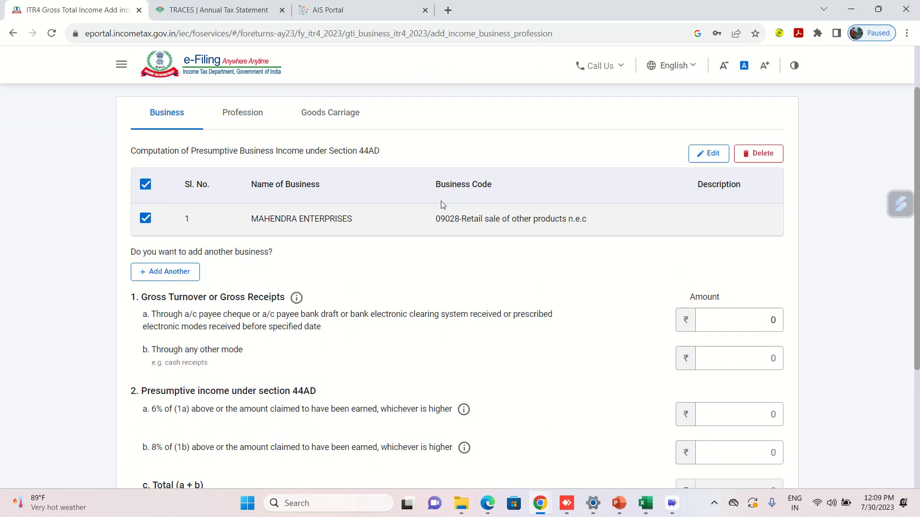
{"action": "left_click", "coordinate": [146, 219]}
{"action": "left_click", "coordinate": [145, 219]}
{"action": "scroll", "coordinate": [360, 277], "scroll_direction": "down", "scroll_amount": 2}
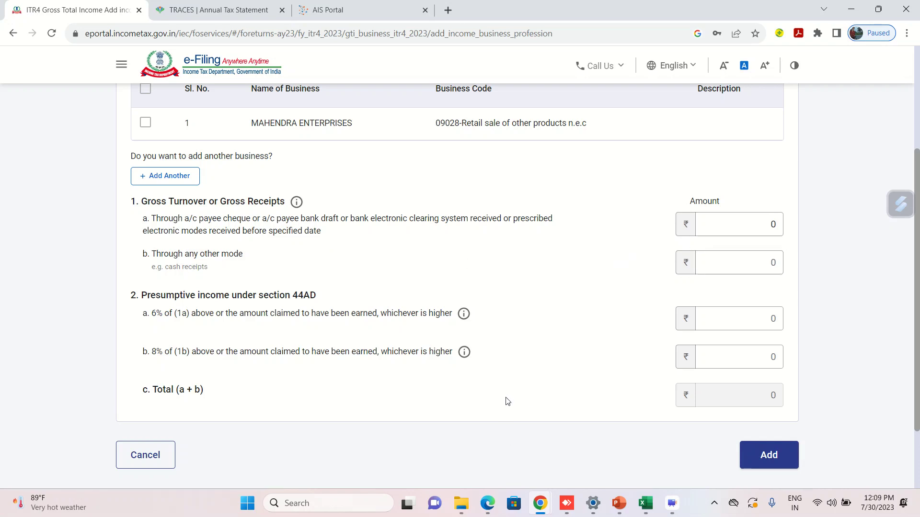
{"action": "left_click", "coordinate": [645, 505]}
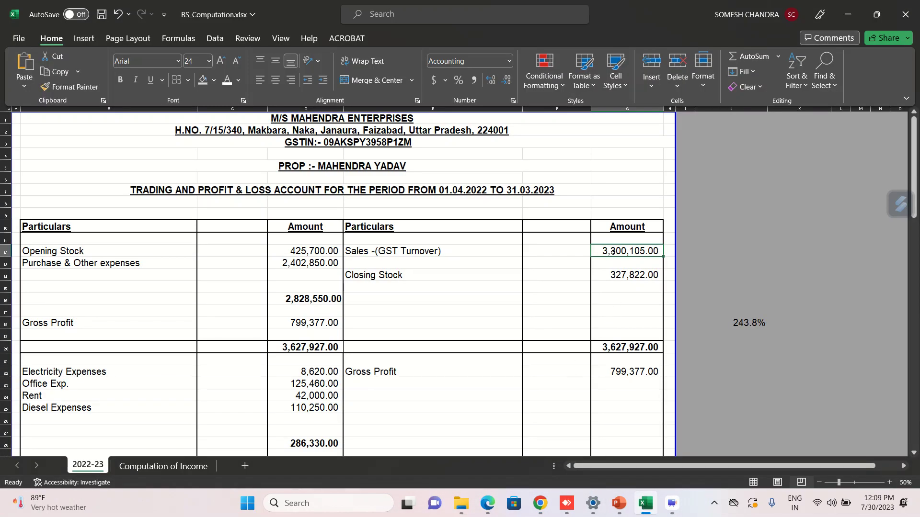
Back in the ITR-4 form, enter 33,00,105 as the banking-channel gross receipts in 1a.
{"action": "left_click", "coordinate": [452, 503]}
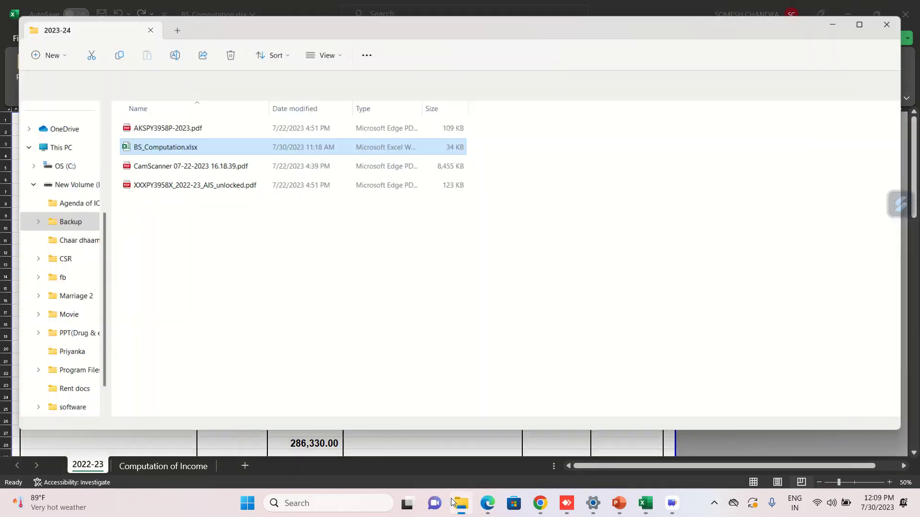
{"action": "key", "text": "super+d"}
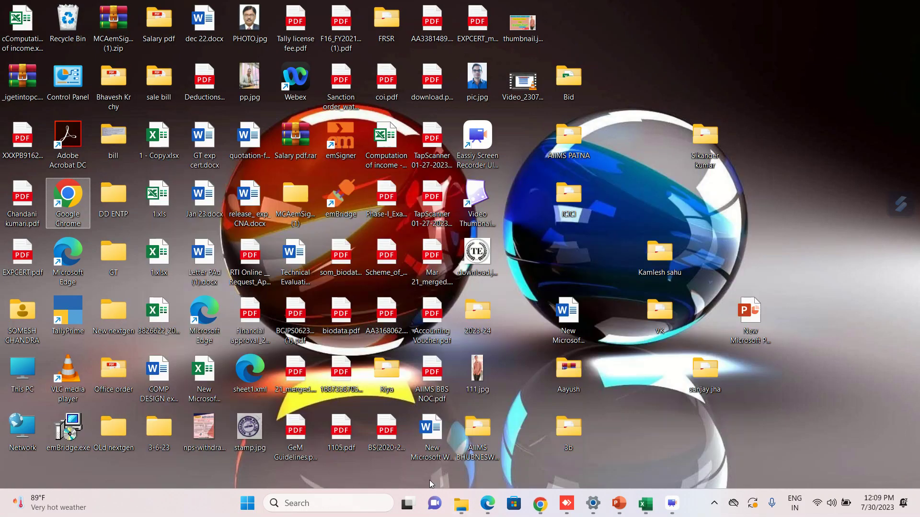
{"action": "mouse_move", "coordinate": [536, 507]}
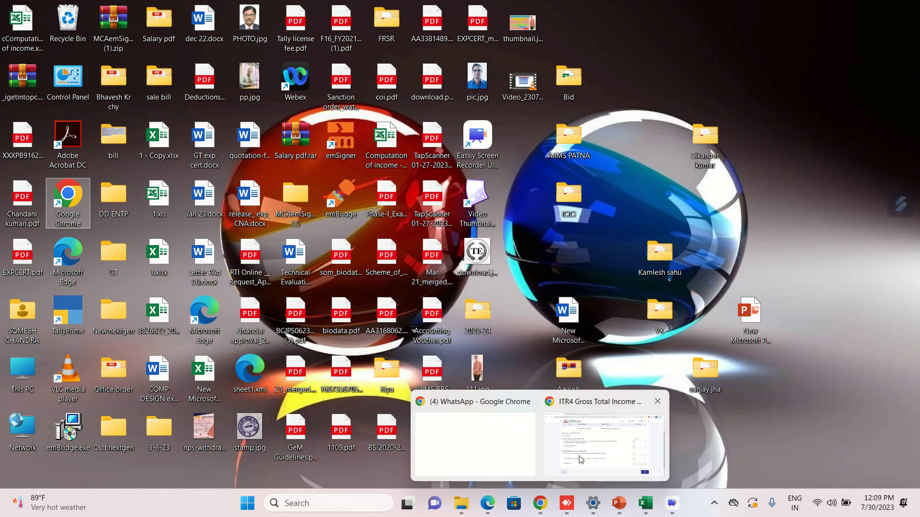
{"action": "left_click", "coordinate": [581, 459]}
{"action": "left_click", "coordinate": [730, 231]}
{"action": "type", "text": "33,00,105"}
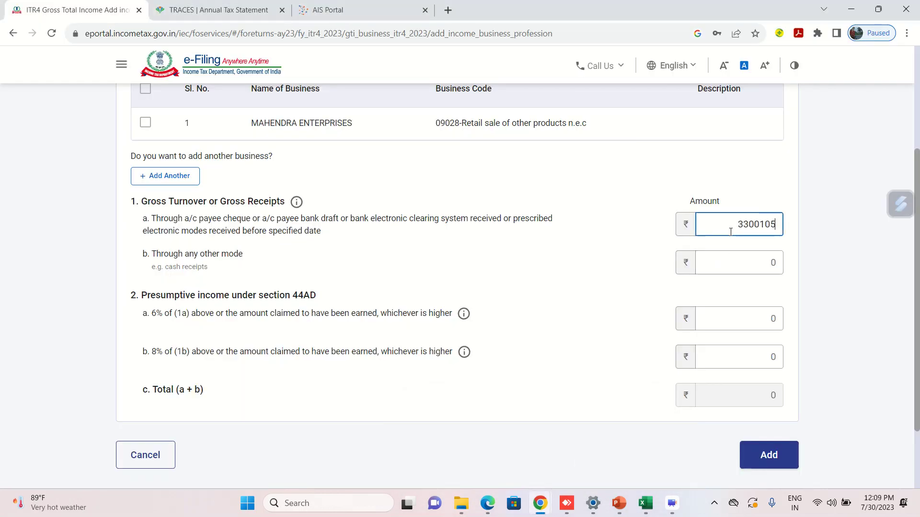
Commit the 33,00,105 turnover and look up the 513,047 net profit in the Excel workbook.
{"action": "left_click", "coordinate": [550, 277]}
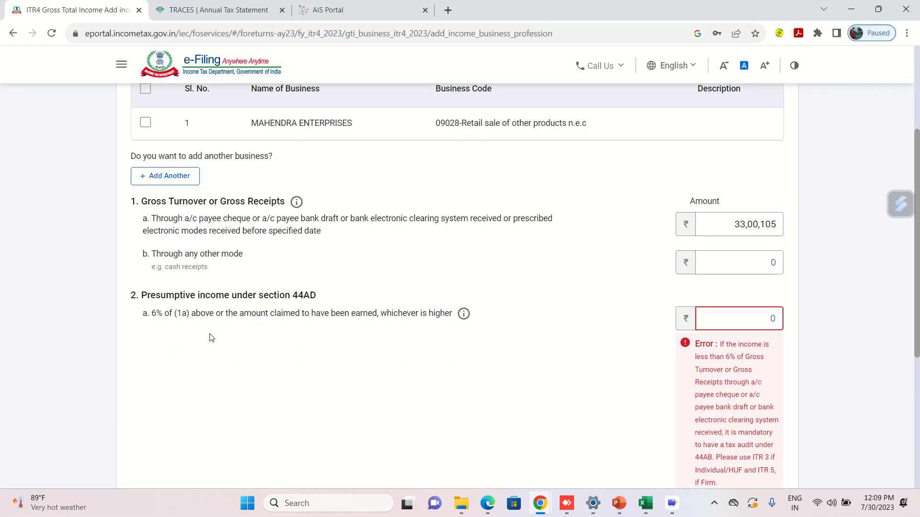
{"action": "scroll", "coordinate": [210, 337], "scroll_direction": "down", "scroll_amount": 1}
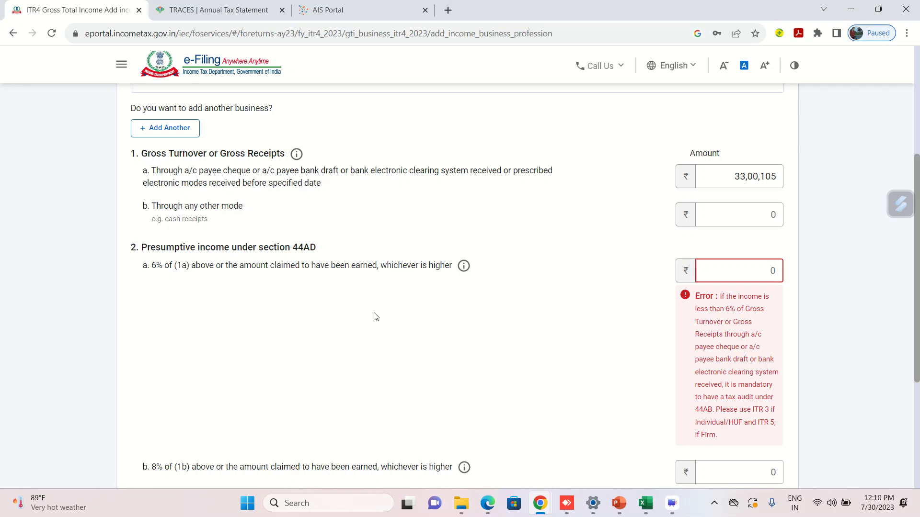
{"action": "mouse_move", "coordinate": [646, 505]}
{"action": "left_click", "coordinate": [633, 467]}
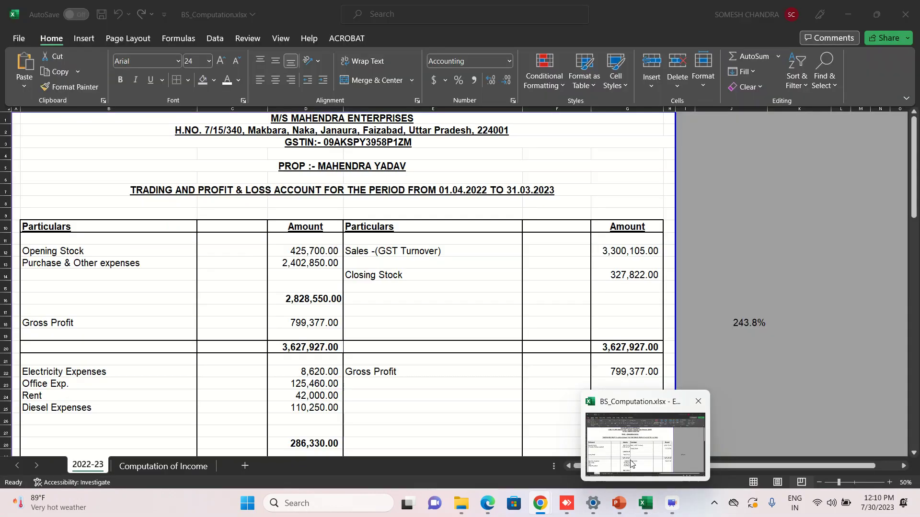
{"action": "left_click", "coordinate": [427, 390]}
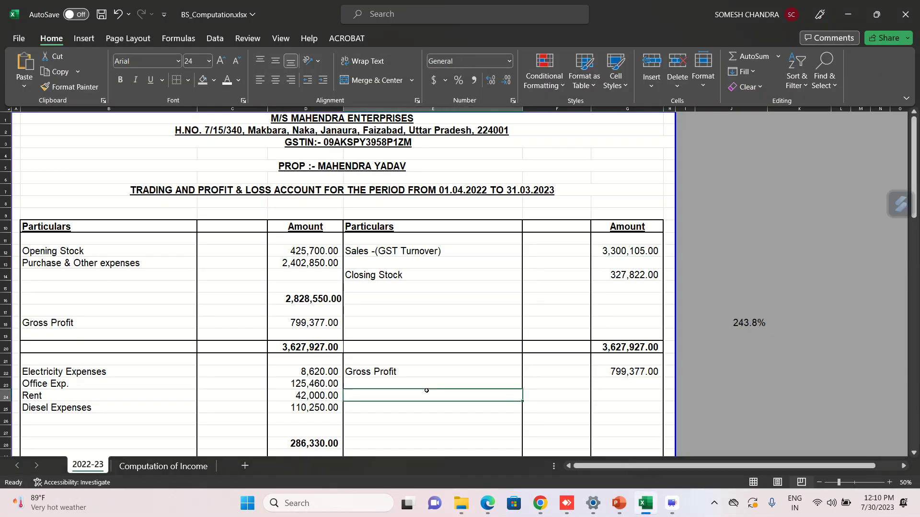
{"action": "key", "text": "Down"}
{"action": "key", "text": "Down"}
{"action": "key", "text": "Down"}
{"action": "key", "text": "Down"}
{"action": "key", "text": "Down"}
{"action": "key", "text": "Down"}
{"action": "key", "text": "Down"}
{"action": "key", "text": "Down"}
{"action": "key", "text": "Down"}
{"action": "key", "text": "Down"}
{"action": "key", "text": "Down"}
{"action": "key", "text": "Down"}
{"action": "key", "text": "Down"}
{"action": "key", "text": "Down"}
{"action": "key", "text": "Down"}
{"action": "key", "text": "Down"}
{"action": "key", "text": "Down"}
{"action": "key", "text": "Down"}
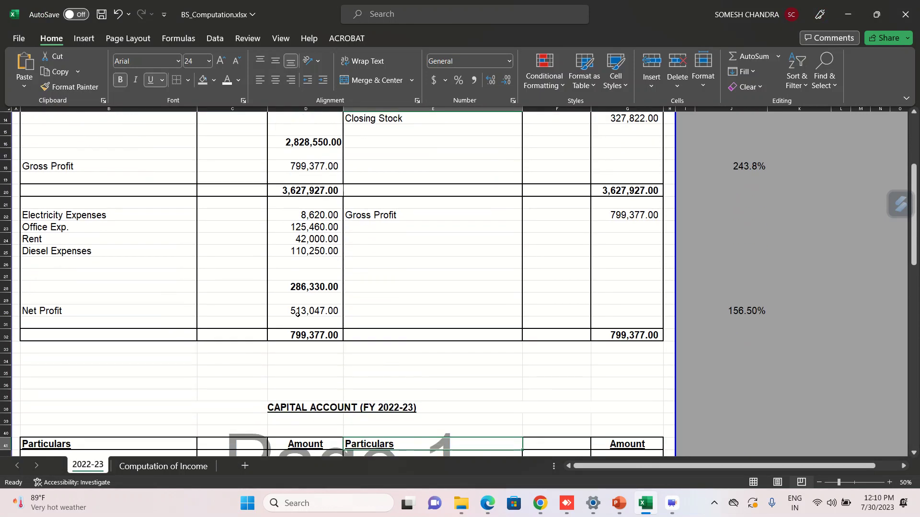
Enter 513047 as the 44AD presumptive income and add the business entry.
{"action": "mouse_move", "coordinate": [540, 511]}
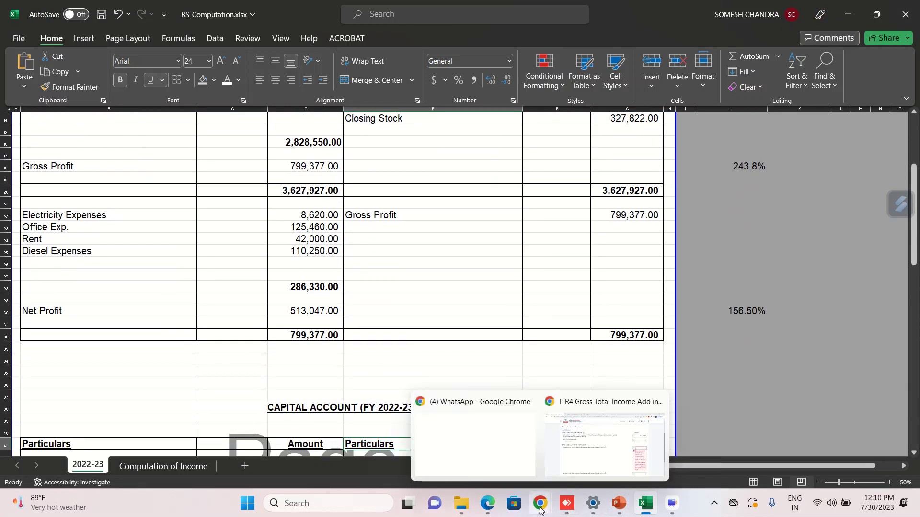
{"action": "left_click", "coordinate": [590, 448]}
{"action": "left_click", "coordinate": [746, 272]}
{"action": "type", "text": "513047"}
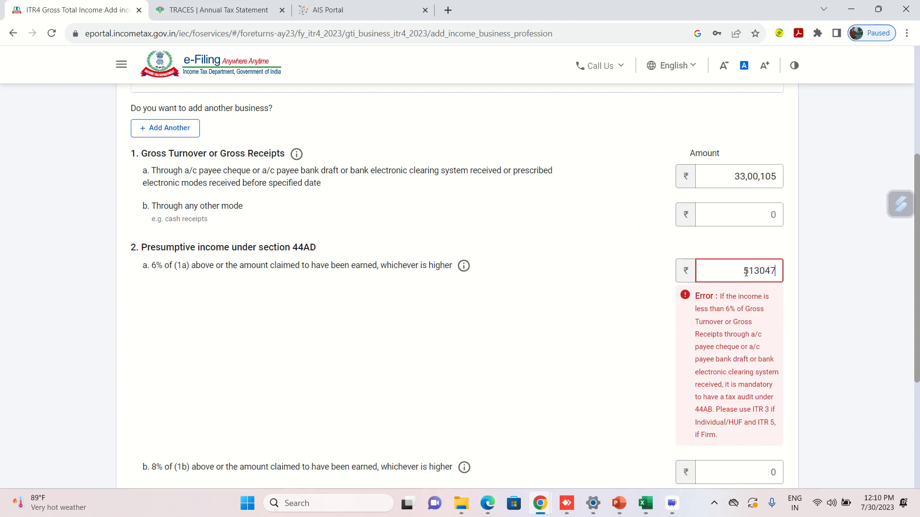
{"action": "left_click", "coordinate": [580, 326]}
{"action": "scroll", "coordinate": [581, 322], "scroll_direction": "down", "scroll_amount": 2}
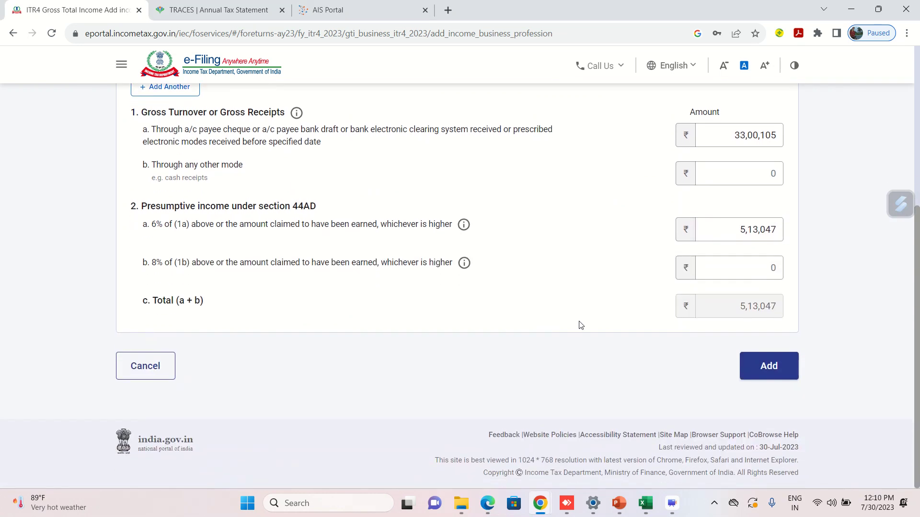
{"action": "left_click", "coordinate": [764, 373]}
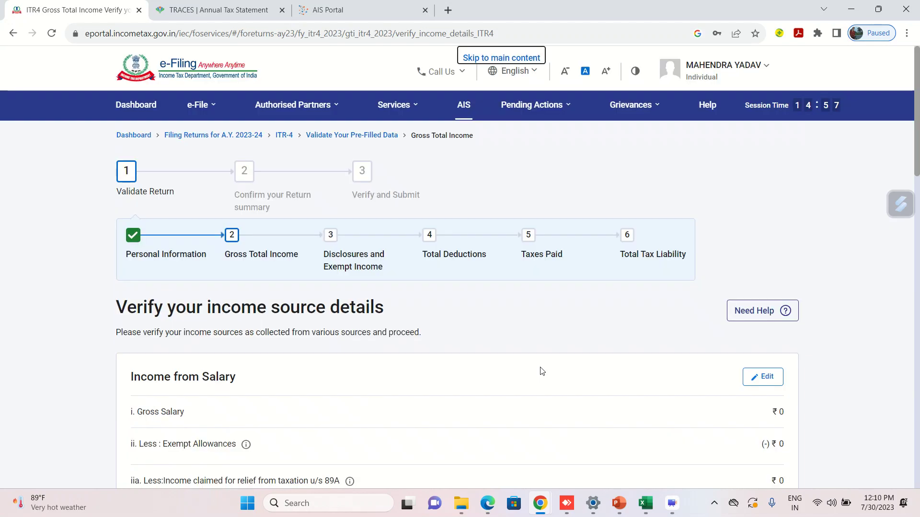
{"action": "scroll", "coordinate": [541, 371], "scroll_direction": "down", "scroll_amount": 10}
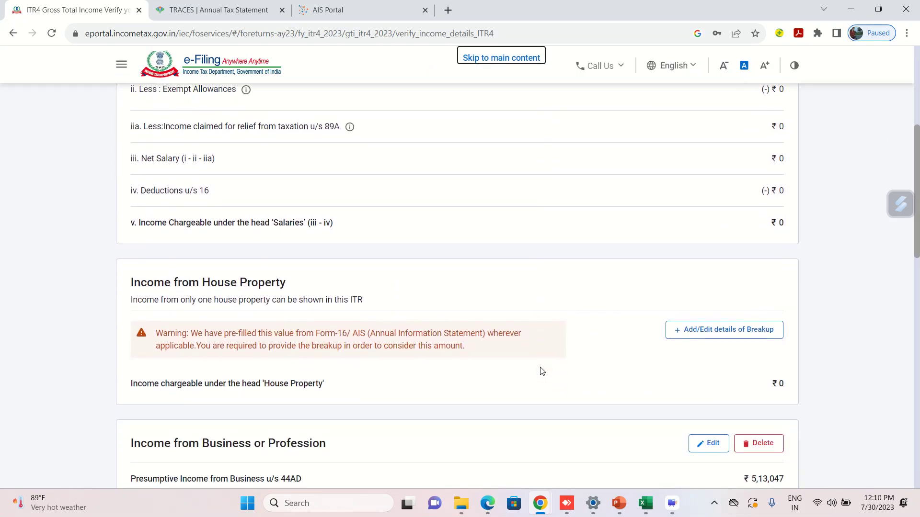
{"action": "scroll", "coordinate": [254, 235], "scroll_direction": "down", "scroll_amount": 1}
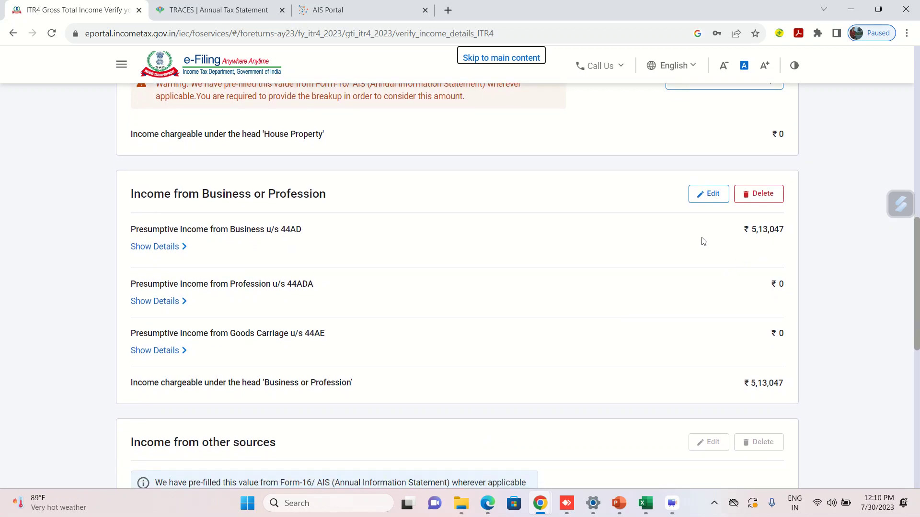
{"action": "left_click", "coordinate": [664, 250]}
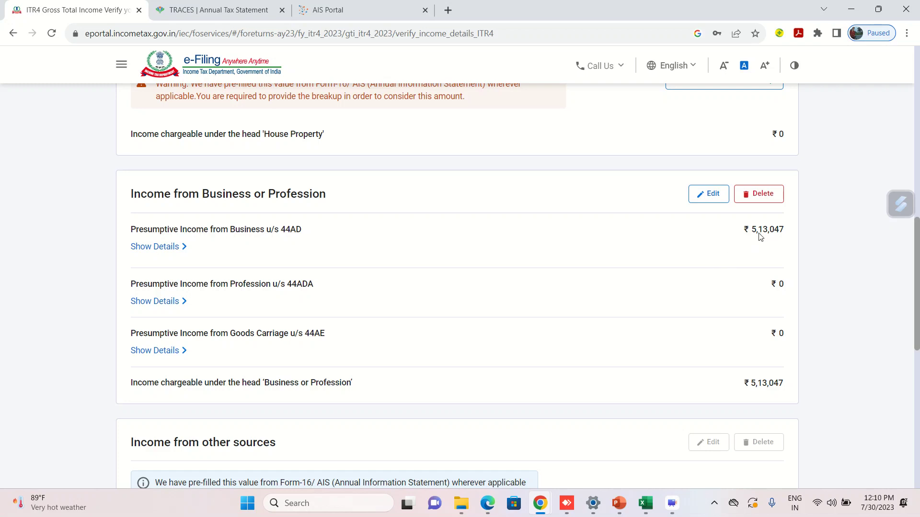
{"action": "scroll", "coordinate": [618, 279], "scroll_direction": "down", "scroll_amount": 1}
{"action": "scroll", "coordinate": [618, 278], "scroll_direction": "down", "scroll_amount": 4}
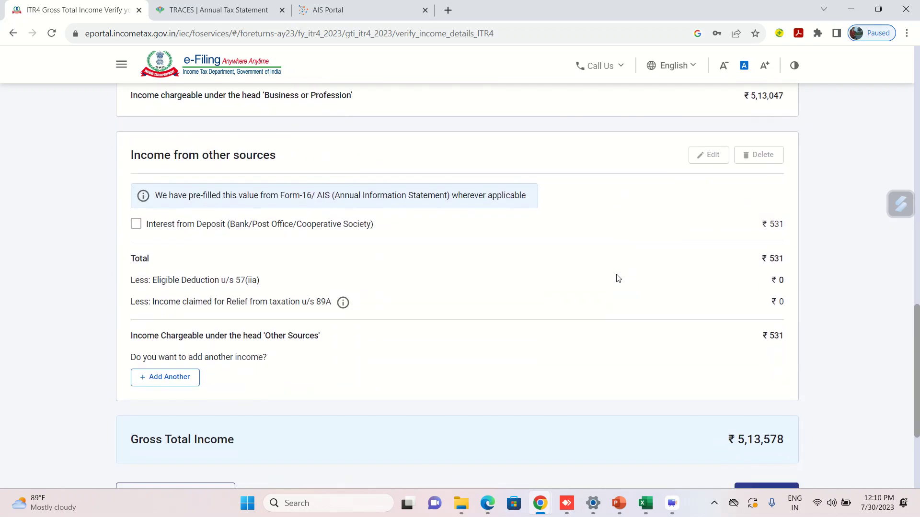
{"action": "scroll", "coordinate": [296, 180], "scroll_direction": "down", "scroll_amount": 1}
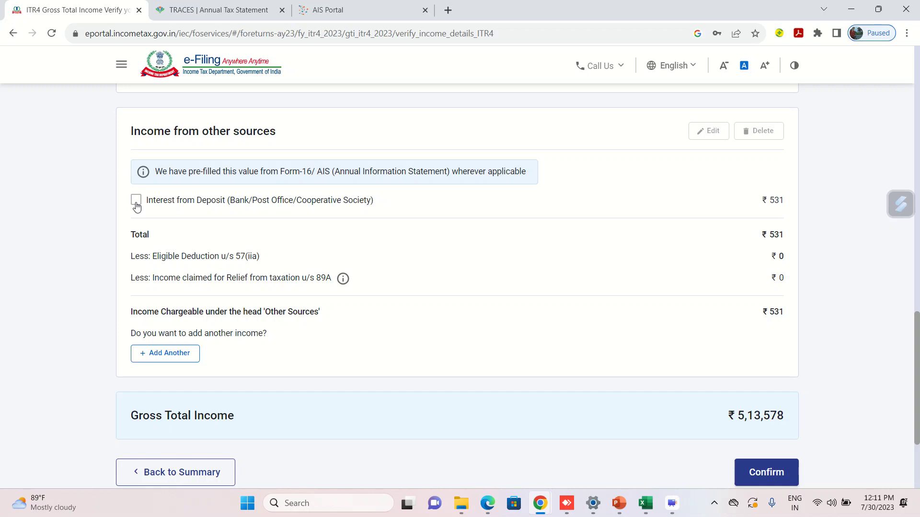
Open the deposit interest entry for editing and check its 744 figure in Computation of Income.
{"action": "left_click", "coordinate": [136, 201]}
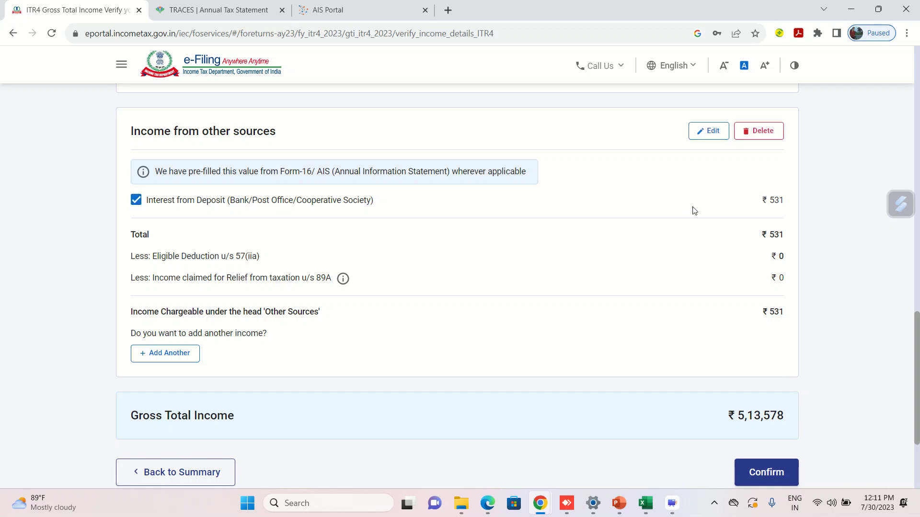
{"action": "left_click", "coordinate": [711, 131]}
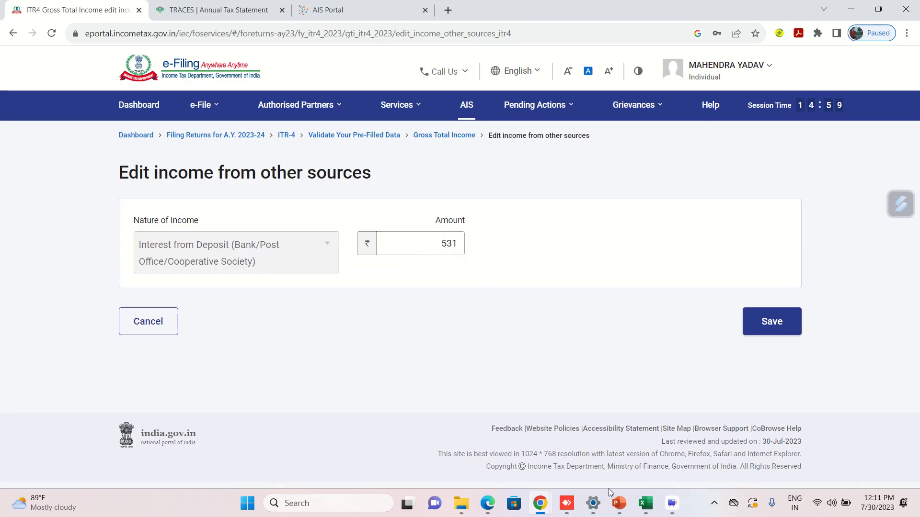
{"action": "mouse_move", "coordinate": [645, 503]}
{"action": "left_click", "coordinate": [643, 453]}
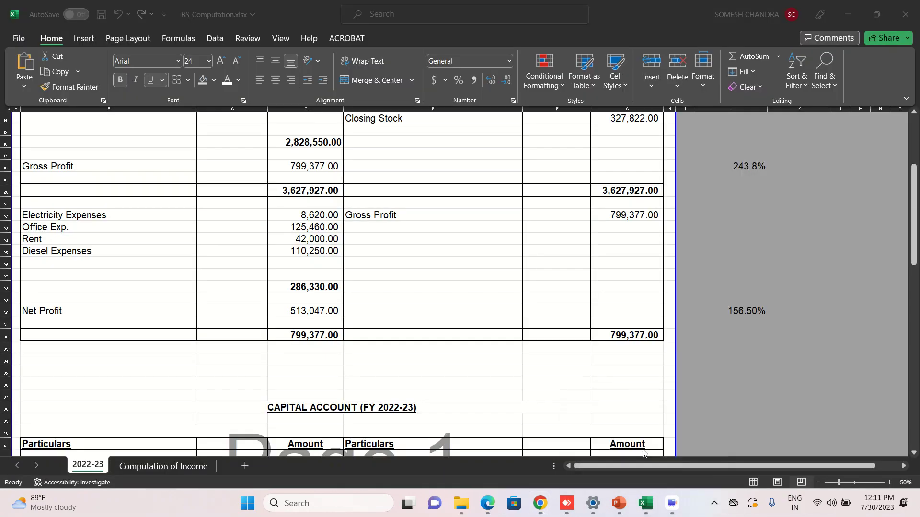
{"action": "left_click", "coordinate": [128, 467]}
{"action": "left_click", "coordinate": [174, 356]}
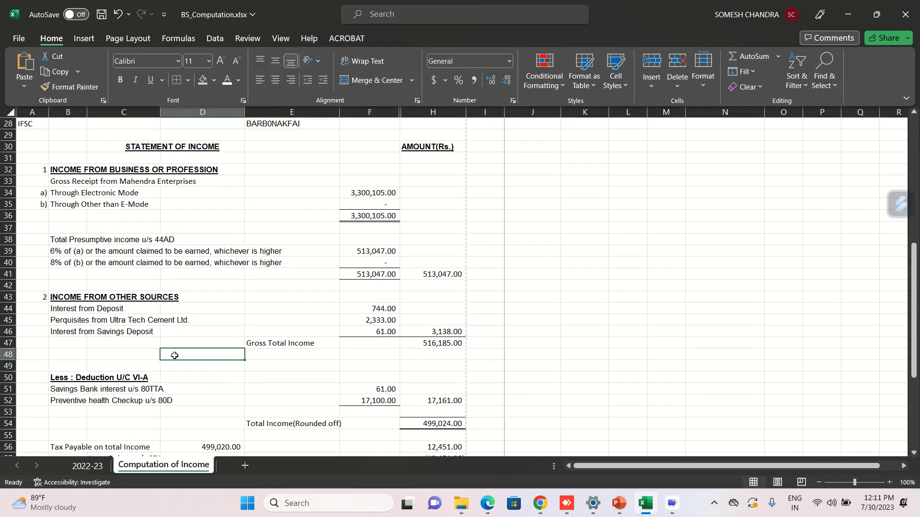
{"action": "left_click", "coordinate": [367, 312]}
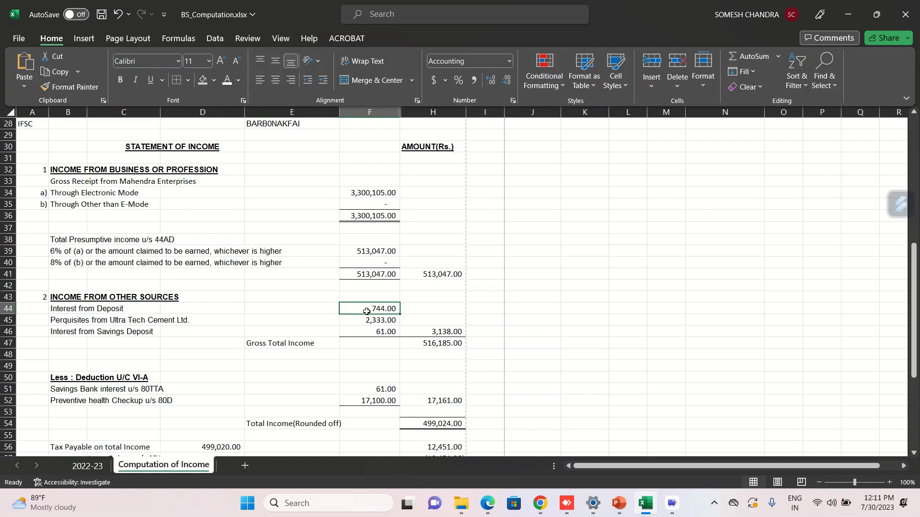
Correct the deposit interest from 531 to 744 and save it.
{"action": "mouse_move", "coordinate": [539, 507]}
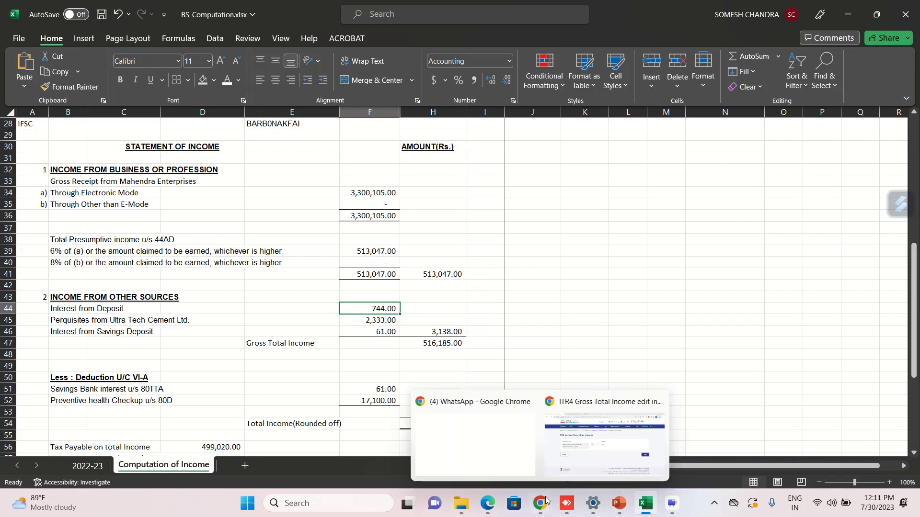
{"action": "left_click", "coordinate": [570, 463]}
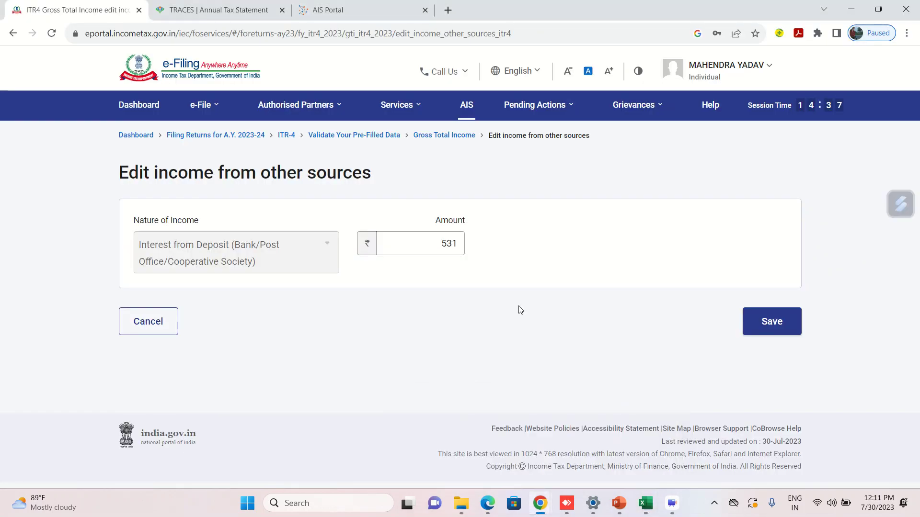
{"action": "left_click", "coordinate": [427, 246]}
{"action": "key", "text": "BackSpace"}
{"action": "key", "text": "BackSpace"}
{"action": "key", "text": "BackSpace"}
{"action": "type", "text": "744"}
{"action": "left_click", "coordinate": [772, 326]}
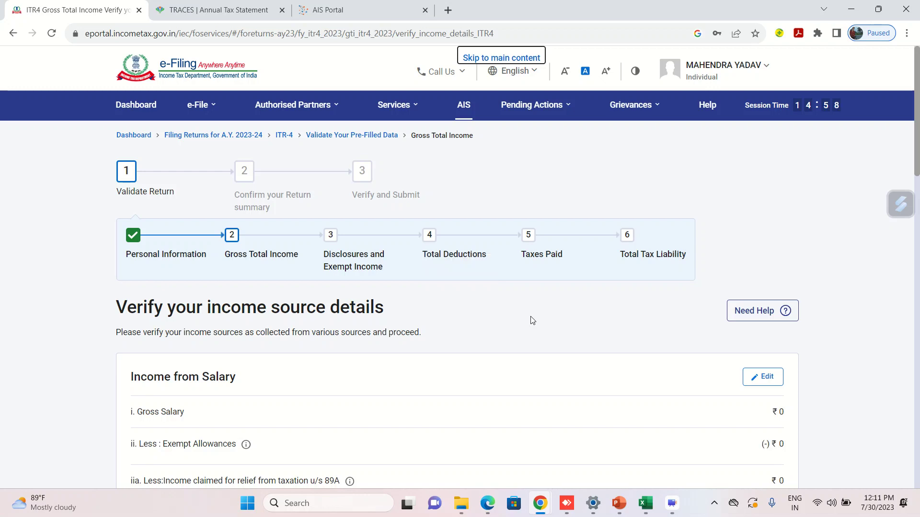
Start adding another income from other sources entry.
{"action": "scroll", "coordinate": [532, 320], "scroll_direction": "down", "scroll_amount": 10}
{"action": "scroll", "coordinate": [532, 320], "scroll_direction": "down", "scroll_amount": 7}
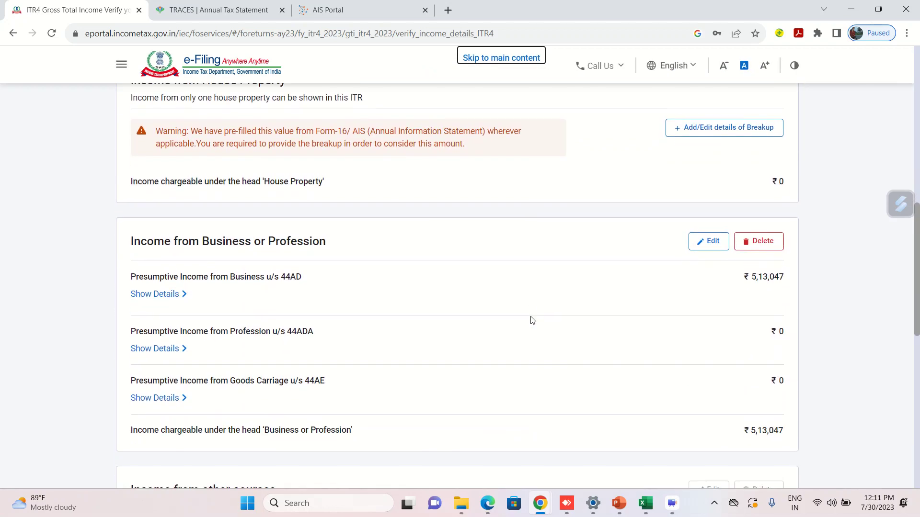
{"action": "scroll", "coordinate": [530, 320], "scroll_direction": "down", "scroll_amount": 2}
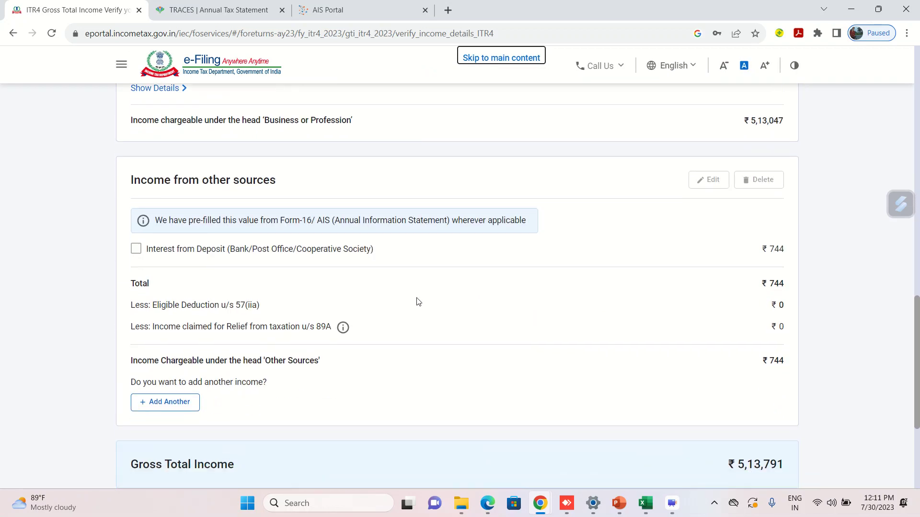
{"action": "left_click", "coordinate": [178, 331]}
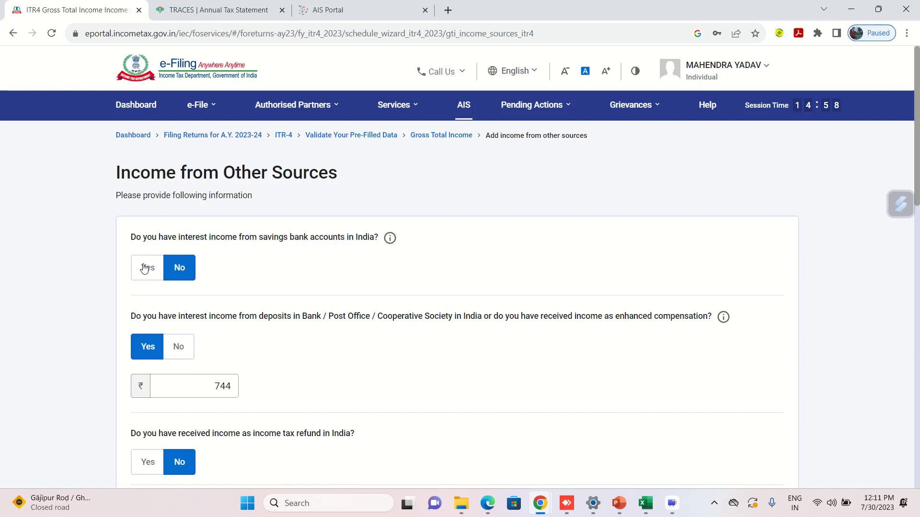
Declare savings bank interest of ₹61.
{"action": "left_click", "coordinate": [148, 268]}
{"action": "left_click", "coordinate": [182, 314]}
{"action": "type", "text": "61"}
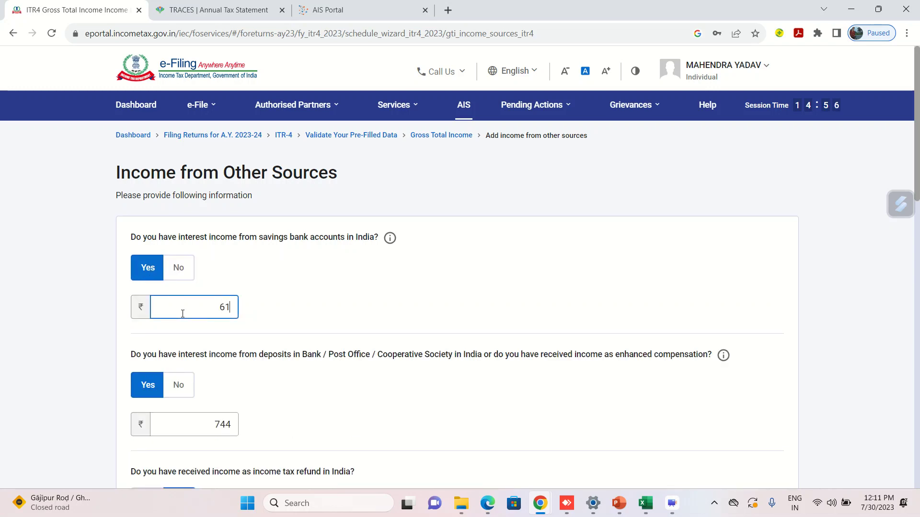
{"action": "left_click", "coordinate": [380, 310]}
Declare other income described as 'Perquisite received from Ultratech Cement Ltd'.
{"action": "scroll", "coordinate": [380, 310], "scroll_direction": "down", "scroll_amount": 2}
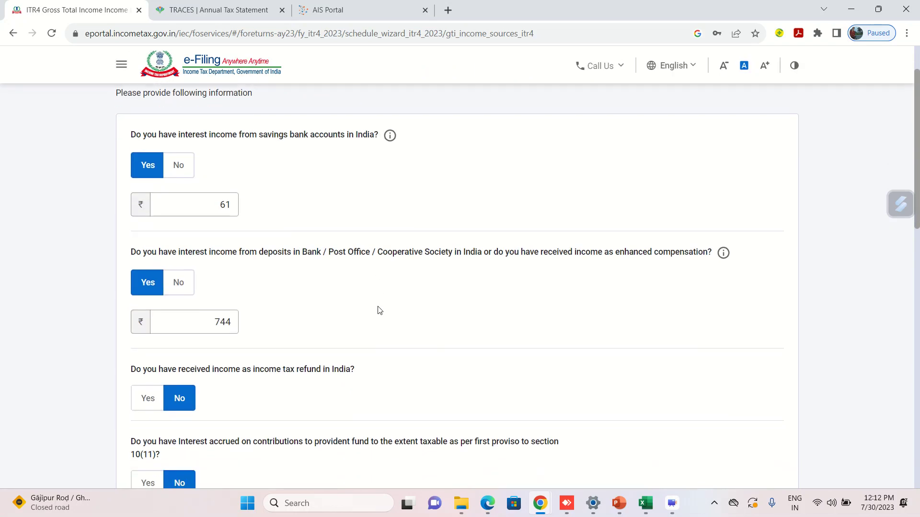
{"action": "scroll", "coordinate": [380, 311], "scroll_direction": "down", "scroll_amount": 1}
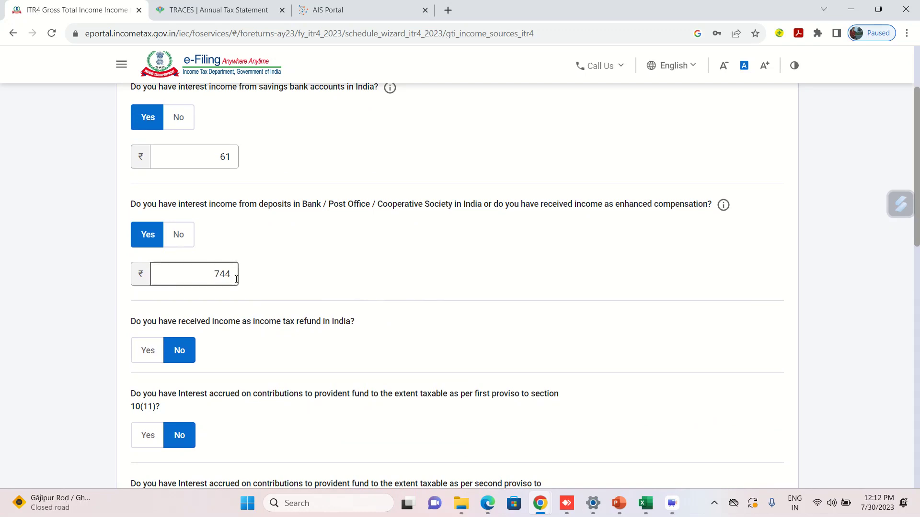
{"action": "scroll", "coordinate": [343, 285], "scroll_direction": "down", "scroll_amount": 7}
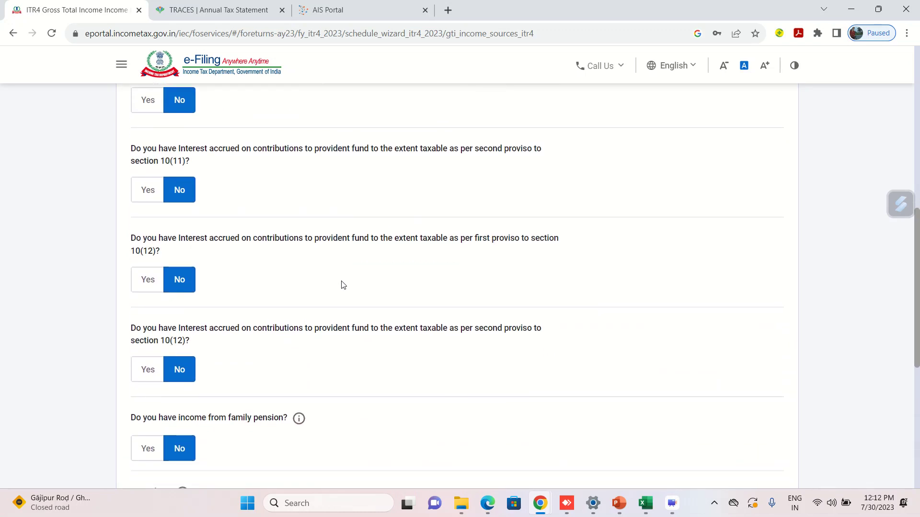
{"action": "left_click", "coordinate": [144, 332]}
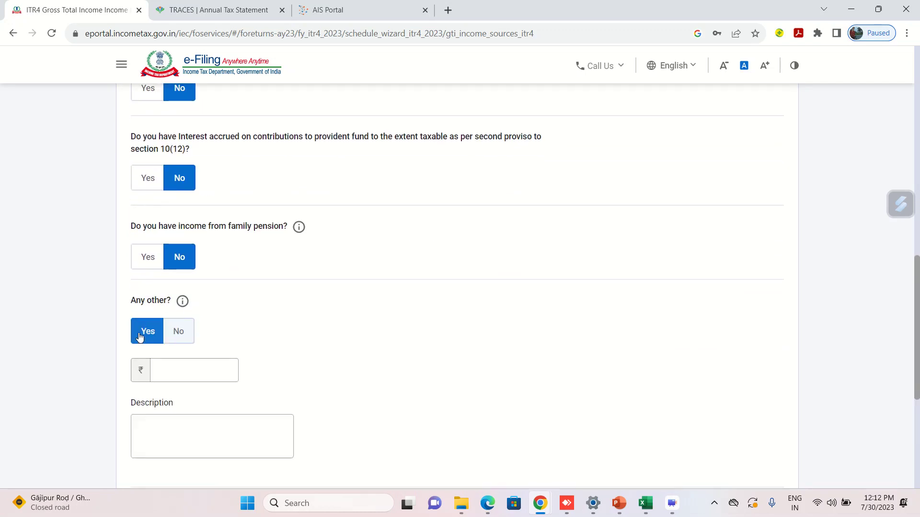
{"action": "left_click", "coordinate": [189, 370]}
{"action": "type", "text": "20333"}
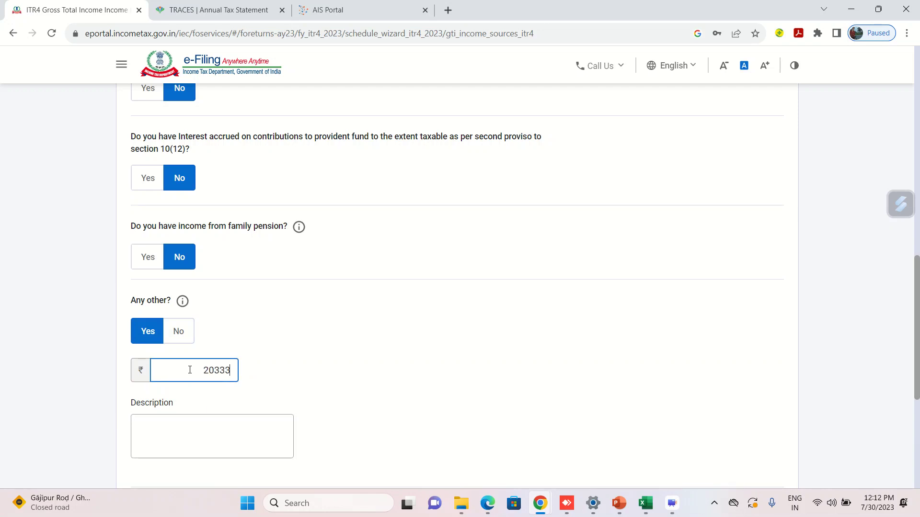
{"action": "left_click", "coordinate": [200, 442]}
{"action": "type", "text": "Per"}
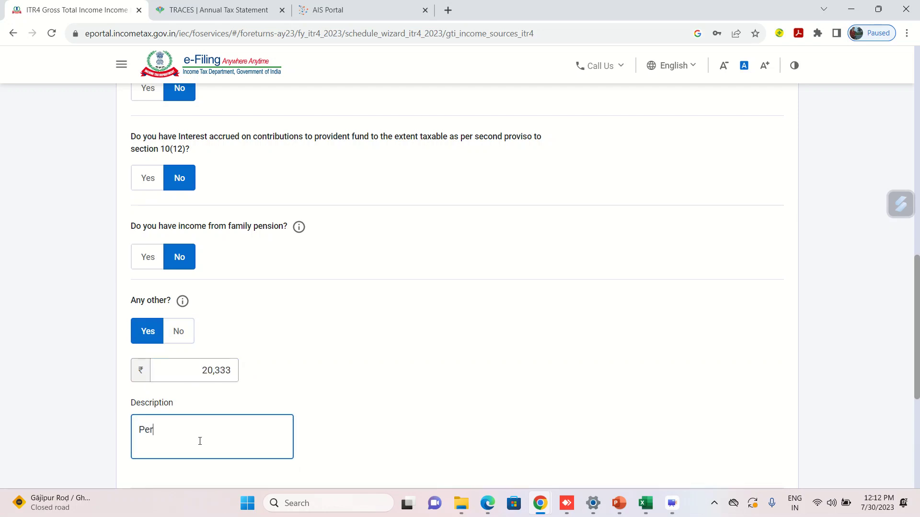
{"action": "type", "text": "quisite received from Ultratech "}
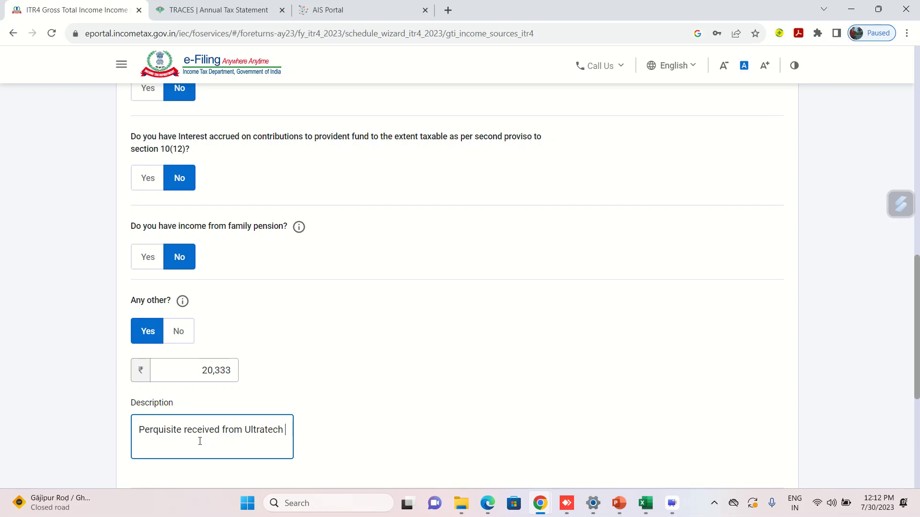
{"action": "type", "text": "Cement Ltd"}
{"action": "left_click", "coordinate": [348, 410]}
Correct the other-income amount to 2,333 and save the other-sources answers.
{"action": "scroll", "coordinate": [349, 411], "scroll_direction": "down", "scroll_amount": 2}
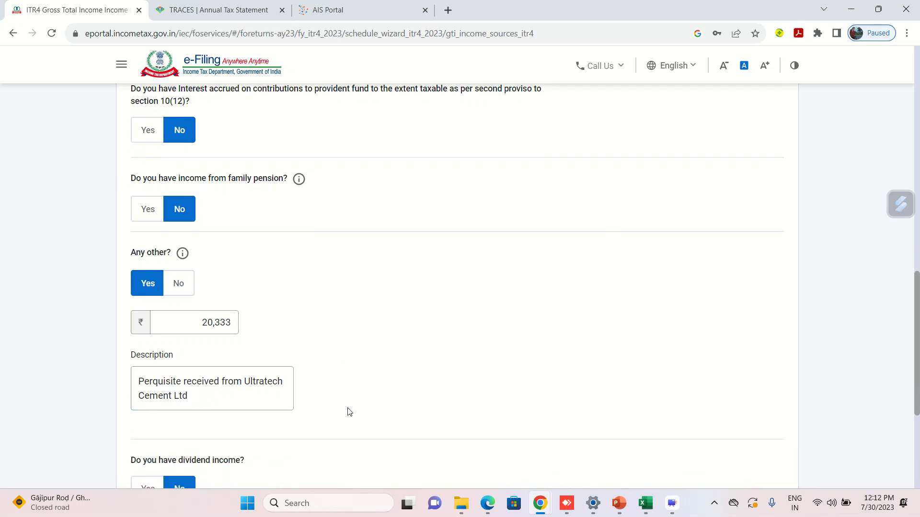
{"action": "scroll", "coordinate": [348, 412], "scroll_direction": "down", "scroll_amount": 1}
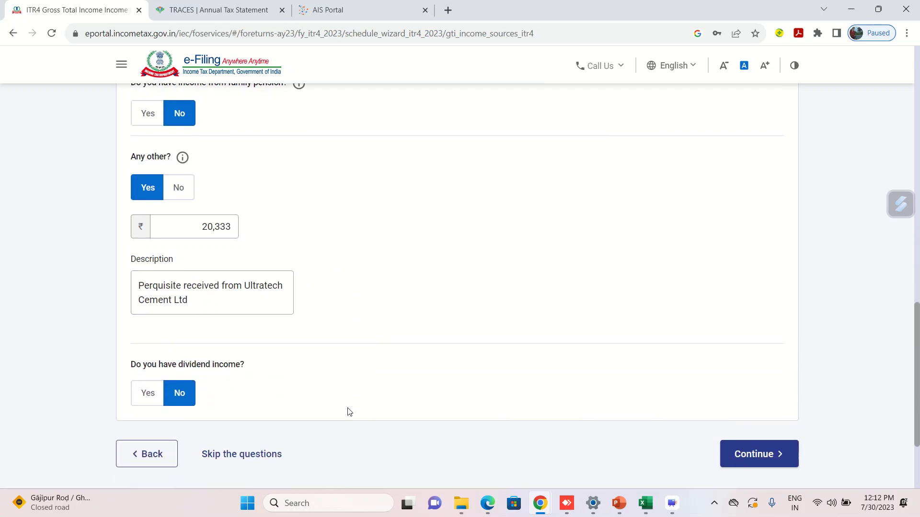
{"action": "left_click", "coordinate": [215, 229]}
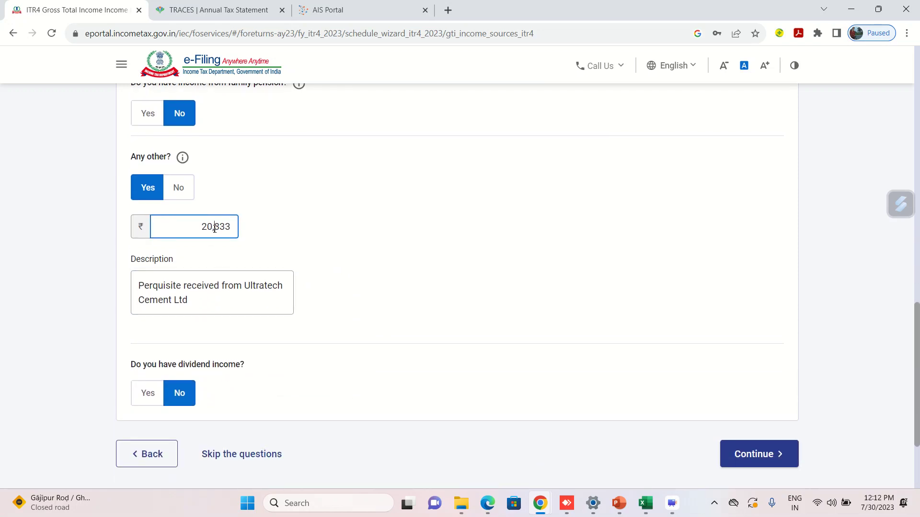
{"action": "key", "text": "BackSpace"}
{"action": "left_click", "coordinate": [392, 252]}
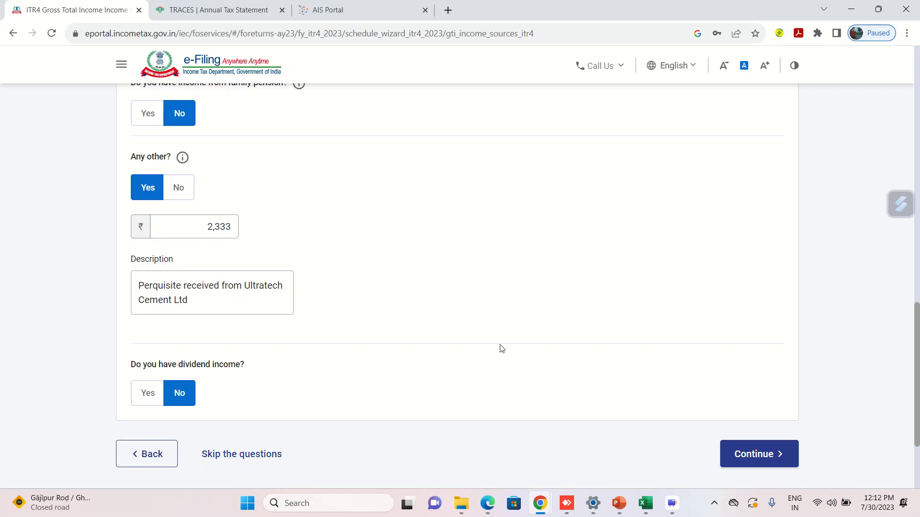
{"action": "left_click", "coordinate": [755, 460]}
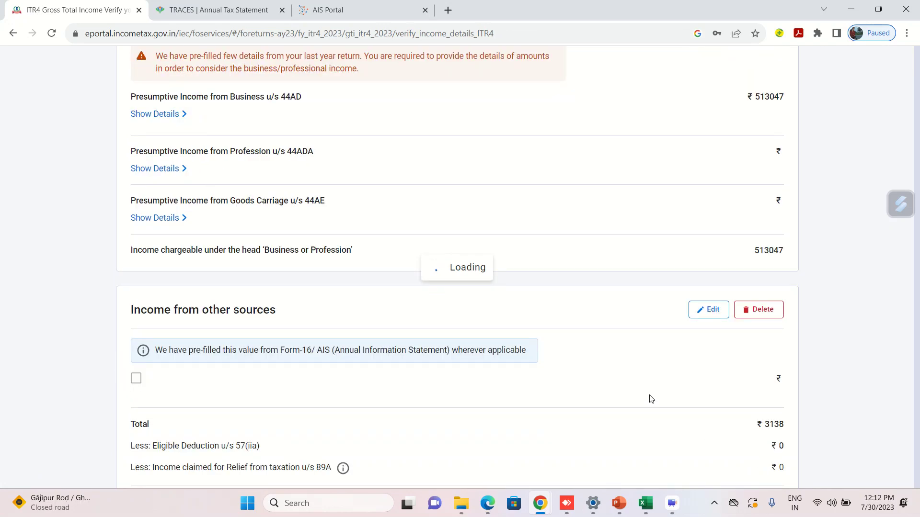
Scroll through the income sections on the income source details page.
{"action": "scroll", "coordinate": [651, 399], "scroll_direction": "down", "scroll_amount": 1}
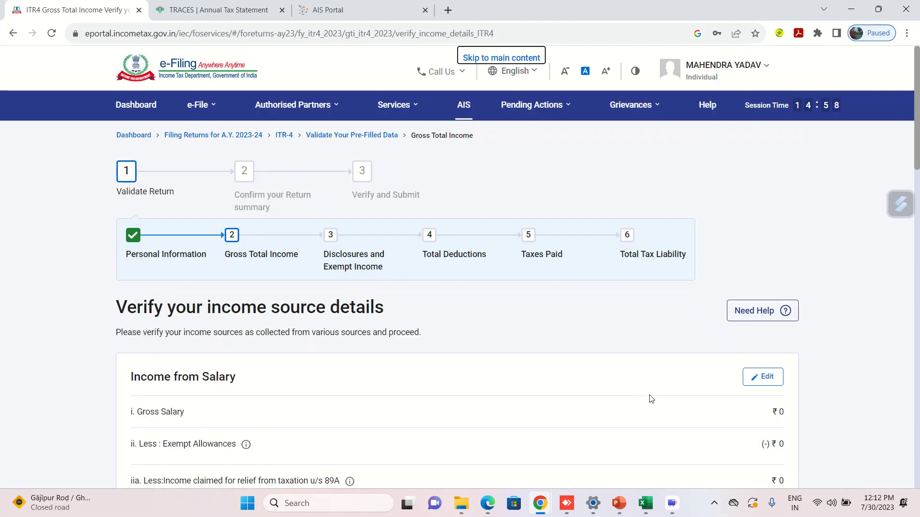
{"action": "scroll", "coordinate": [666, 461], "scroll_direction": "down", "scroll_amount": 3}
{"action": "mouse_move", "coordinate": [672, 513]}
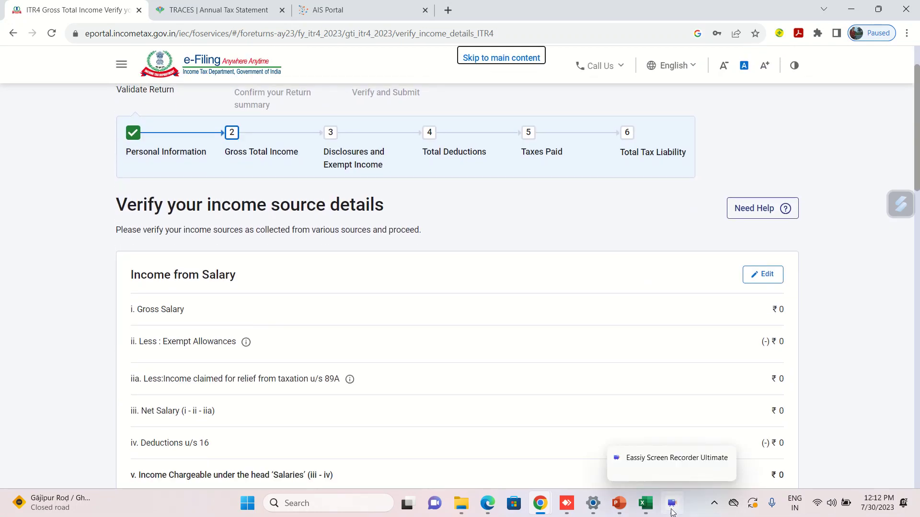
{"action": "scroll", "coordinate": [540, 315], "scroll_direction": "down", "scroll_amount": 6}
{"action": "scroll", "coordinate": [540, 314], "scroll_direction": "down", "scroll_amount": 6}
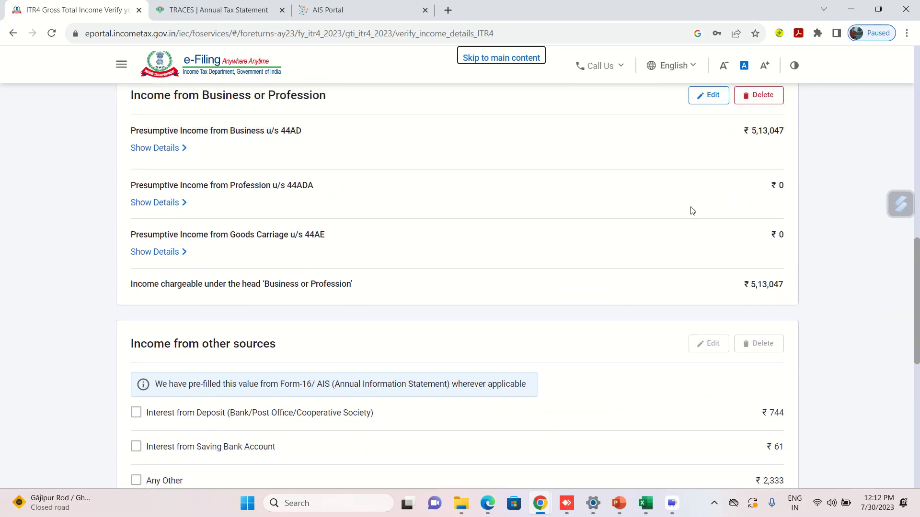
{"action": "scroll", "coordinate": [581, 292], "scroll_direction": "down", "scroll_amount": 4}
{"action": "scroll", "coordinate": [492, 339], "scroll_direction": "down", "scroll_amount": 1}
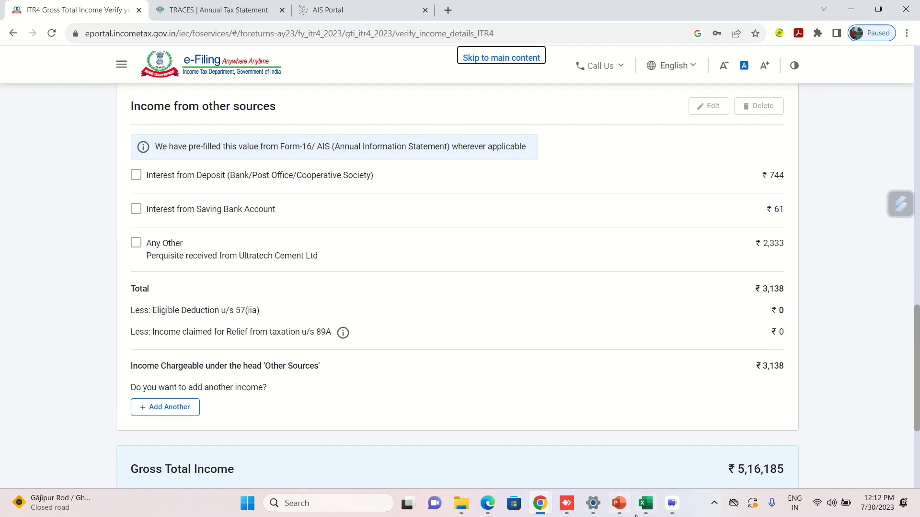
Compare the 513,047 business income and other-sources total in BS_Computation.
{"action": "mouse_move", "coordinate": [645, 509]}
{"action": "left_click", "coordinate": [663, 461]}
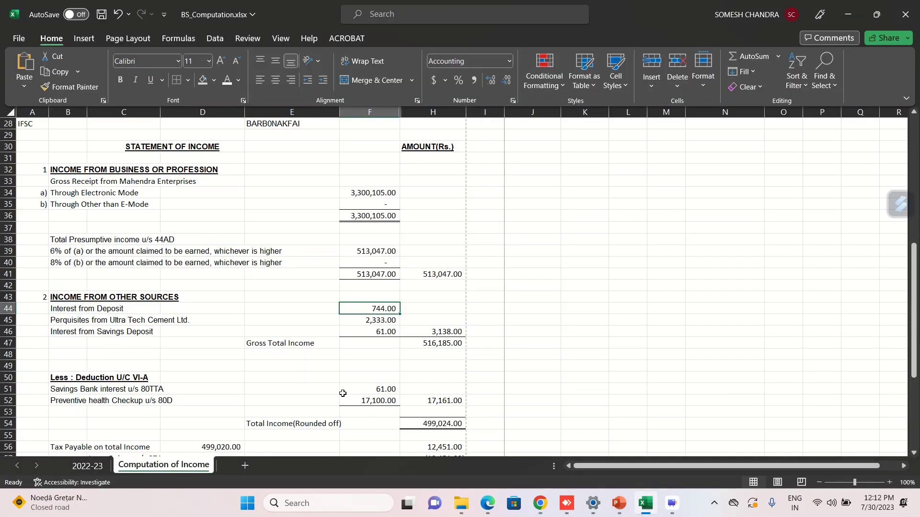
{"action": "left_click", "coordinate": [437, 332]}
{"action": "left_click", "coordinate": [433, 282]}
{"action": "left_click", "coordinate": [433, 270]}
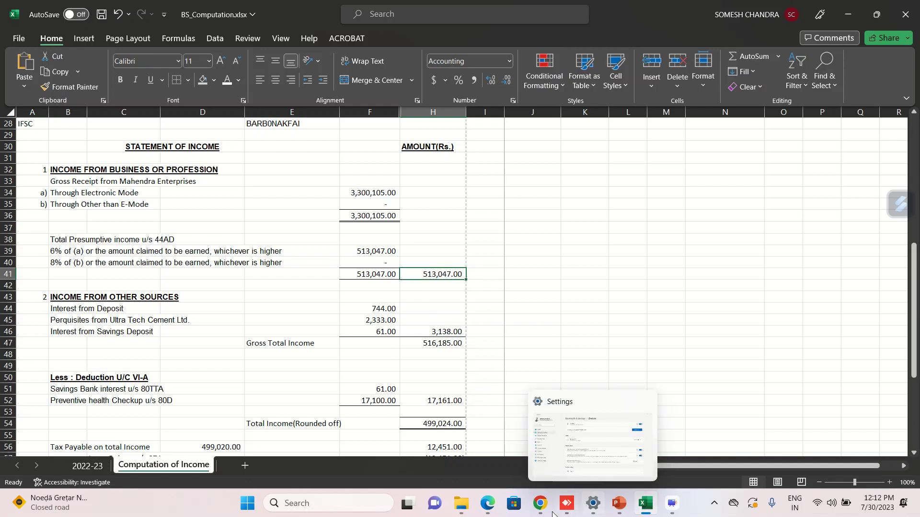
Confirm the gross total income of ₹5,16,185 in the e-Filing portal.
{"action": "mouse_move", "coordinate": [541, 508]}
{"action": "left_click", "coordinate": [593, 456]}
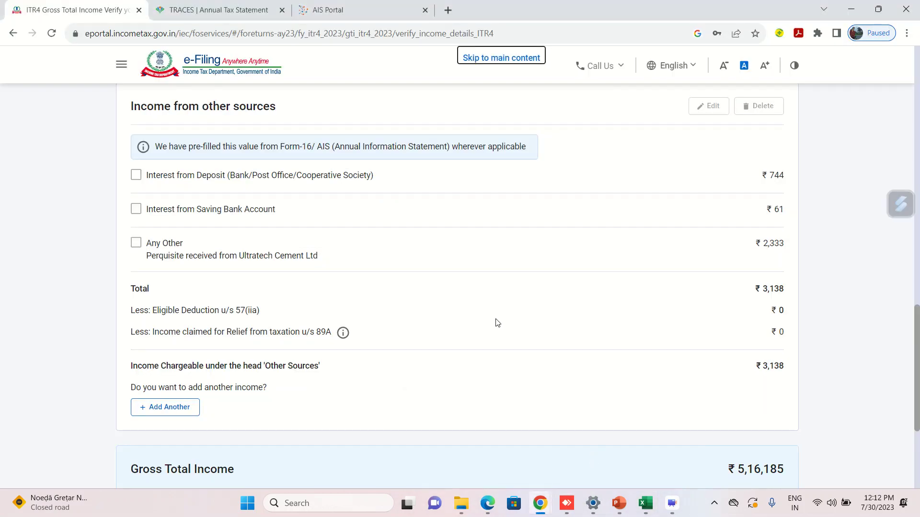
{"action": "scroll", "coordinate": [497, 323], "scroll_direction": "down", "scroll_amount": 4}
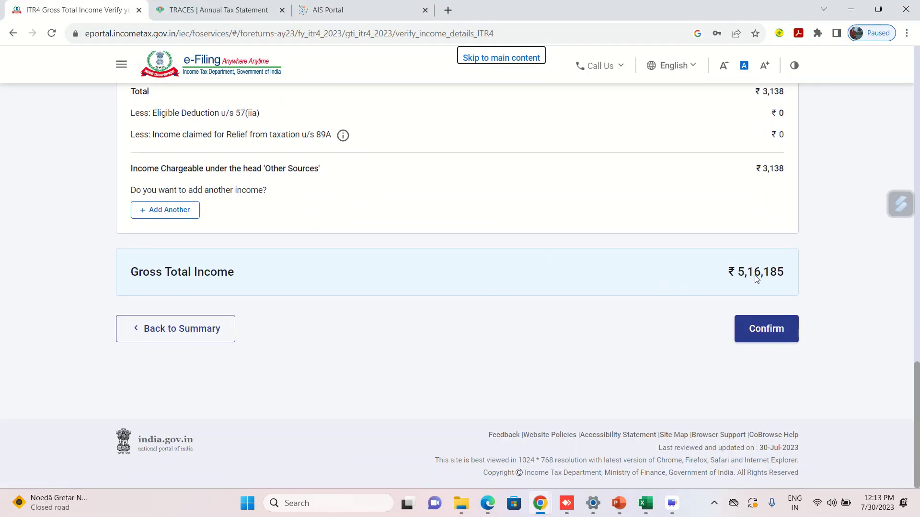
{"action": "left_click", "coordinate": [762, 330]}
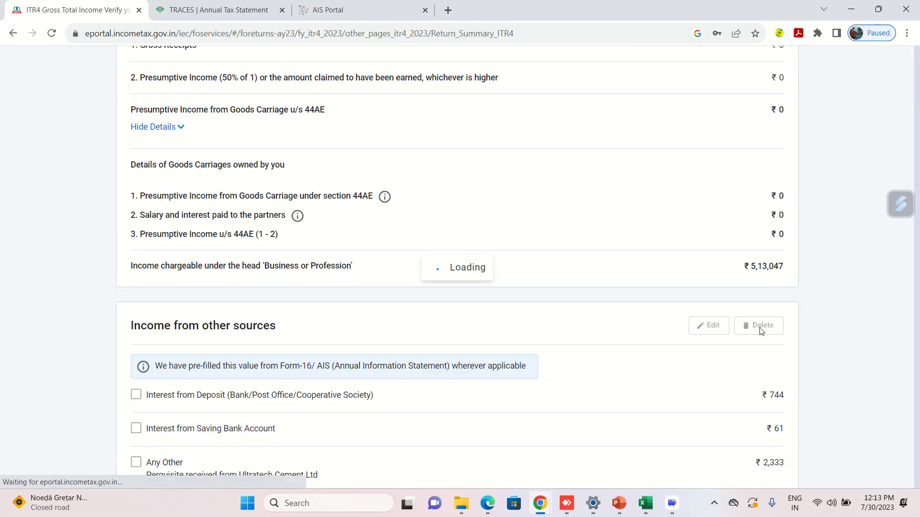
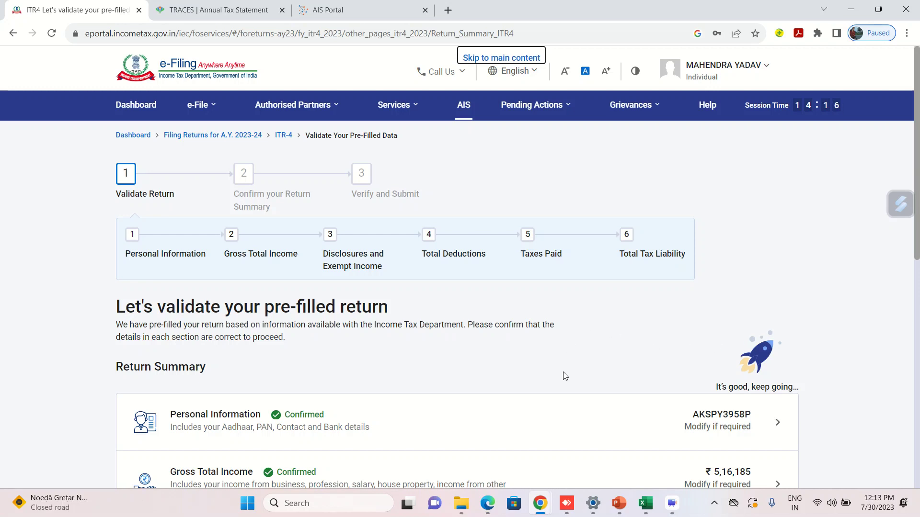
Open Disclosures and Exempt Income from the Return Summary and start adding Financial Particulars of the business.
{"action": "scroll", "coordinate": [564, 381], "scroll_direction": "down", "scroll_amount": 7}
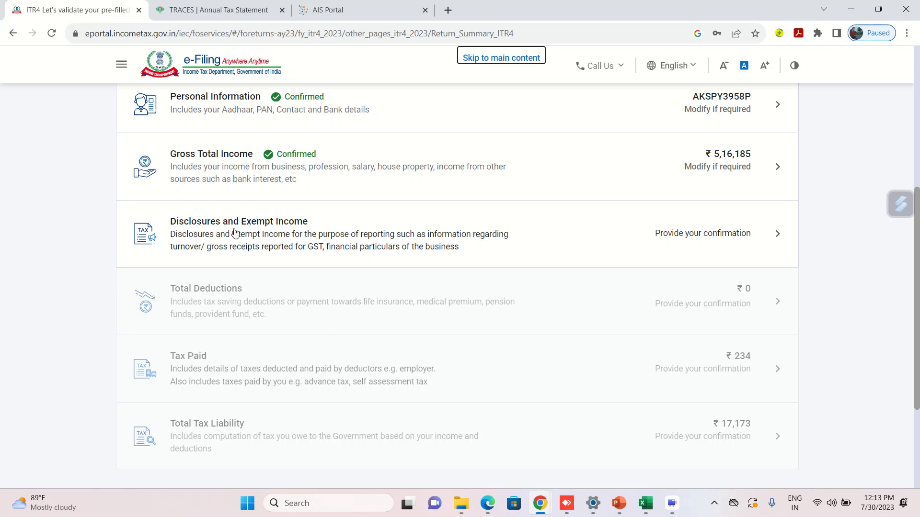
{"action": "left_click", "coordinate": [294, 237]}
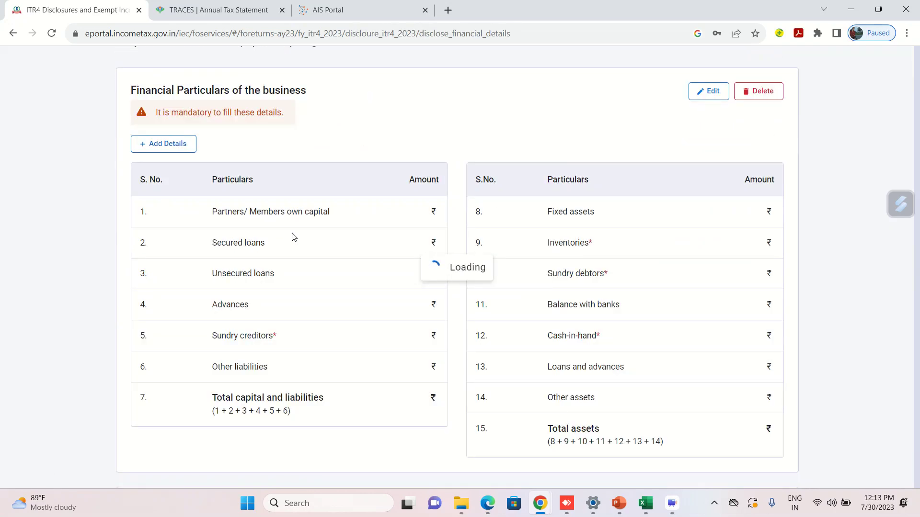
{"action": "scroll", "coordinate": [360, 345], "scroll_direction": "down", "scroll_amount": 3}
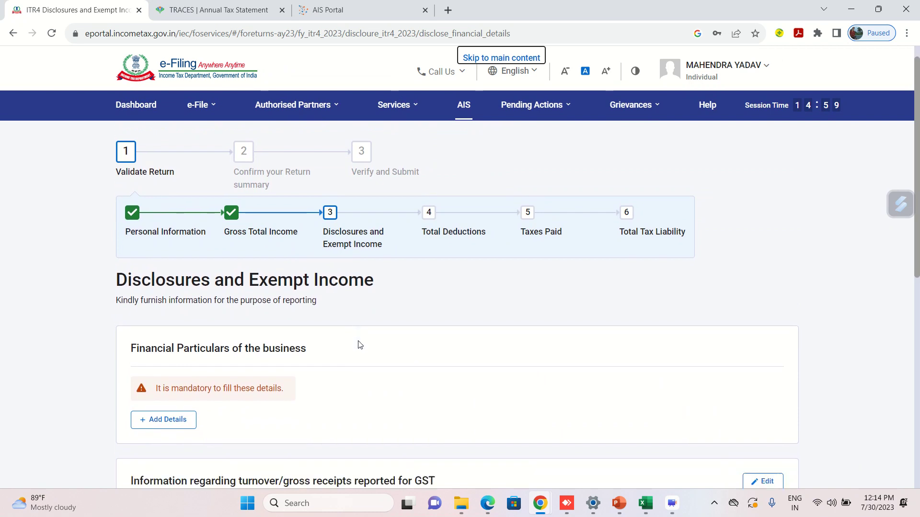
{"action": "scroll", "coordinate": [267, 335], "scroll_direction": "down", "scroll_amount": 1}
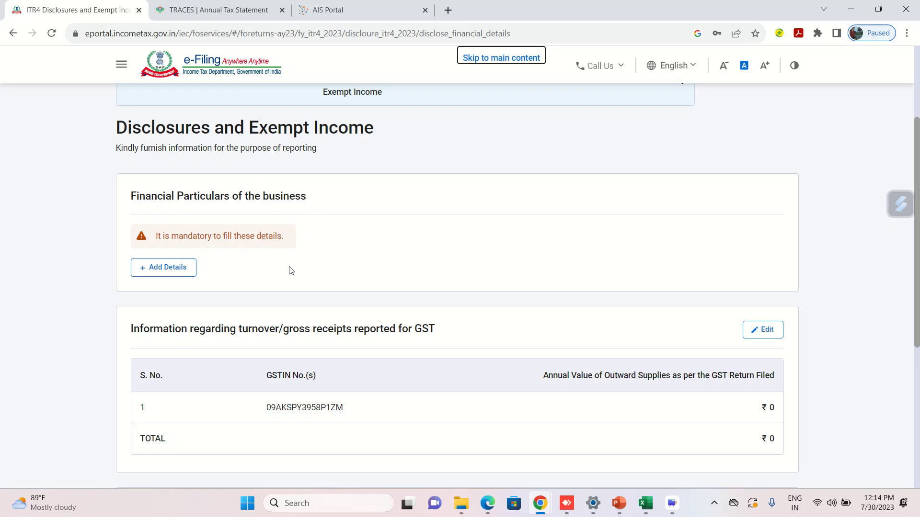
{"action": "scroll", "coordinate": [289, 268], "scroll_direction": "down", "scroll_amount": 1}
{"action": "left_click", "coordinate": [161, 221]}
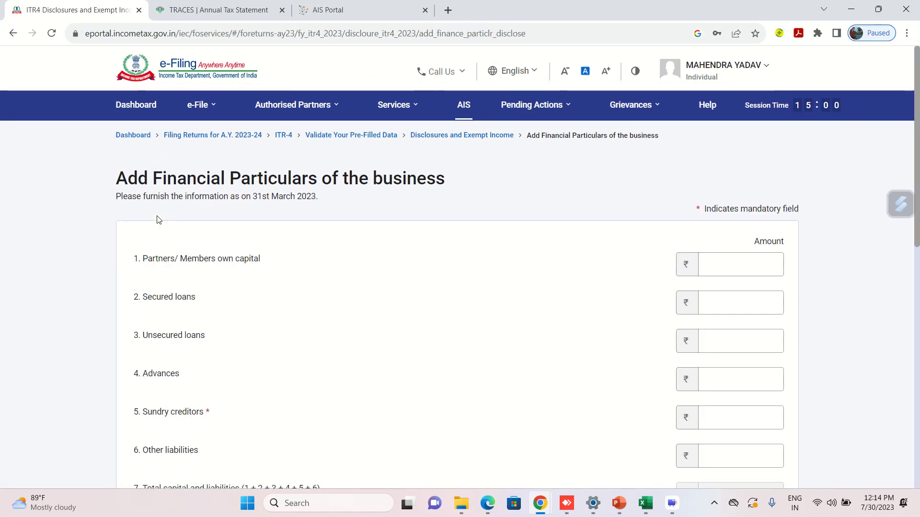
Look over the empty Financial Particulars form, then switch to the BS_Computation.xlsx workbook.
{"action": "scroll", "coordinate": [481, 204], "scroll_direction": "down", "scroll_amount": 6}
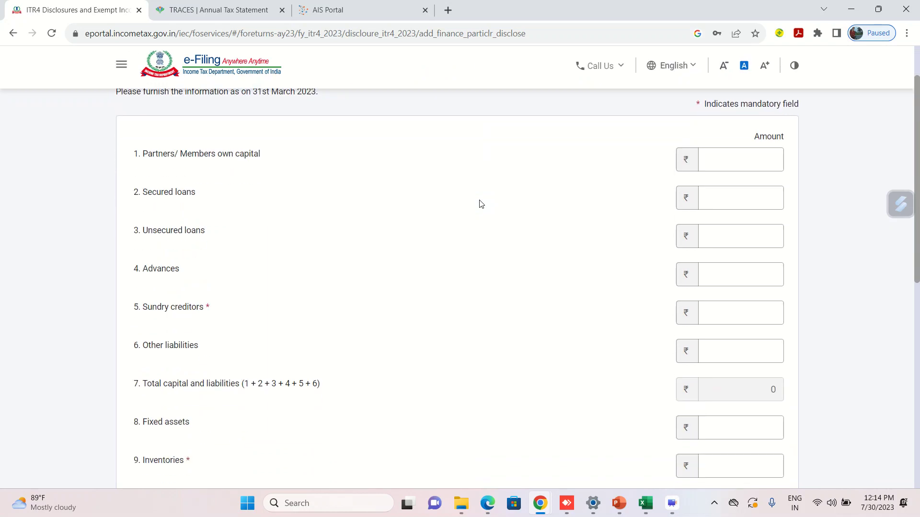
{"action": "scroll", "coordinate": [480, 204], "scroll_direction": "down", "scroll_amount": 4}
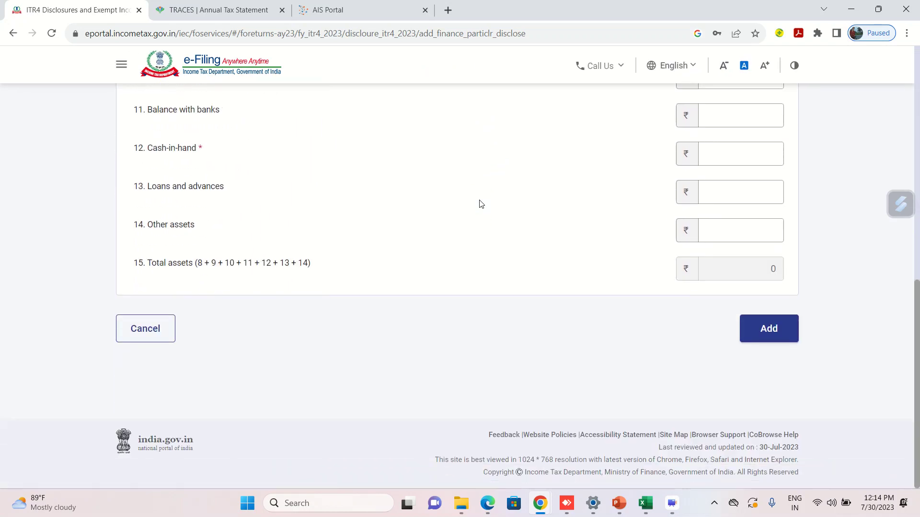
{"action": "scroll", "coordinate": [481, 204], "scroll_direction": "up", "scroll_amount": 10}
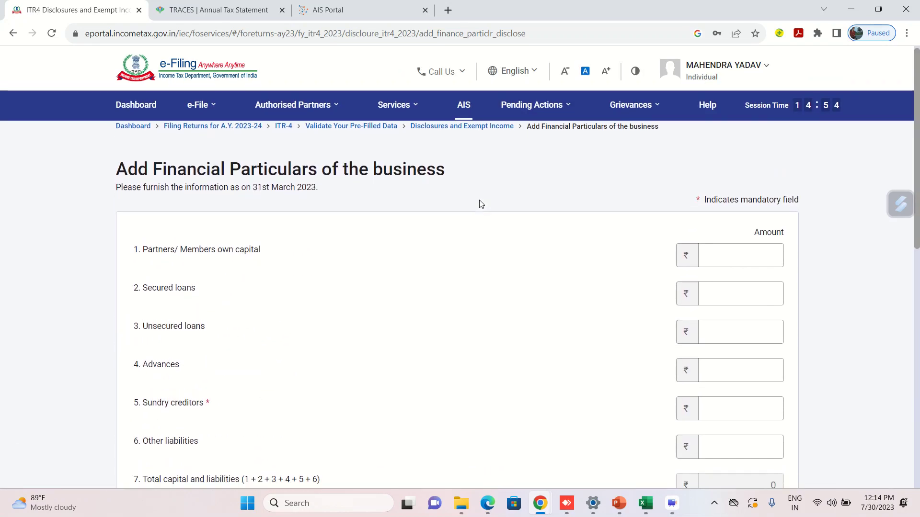
{"action": "scroll", "coordinate": [480, 204], "scroll_direction": "down", "scroll_amount": 4}
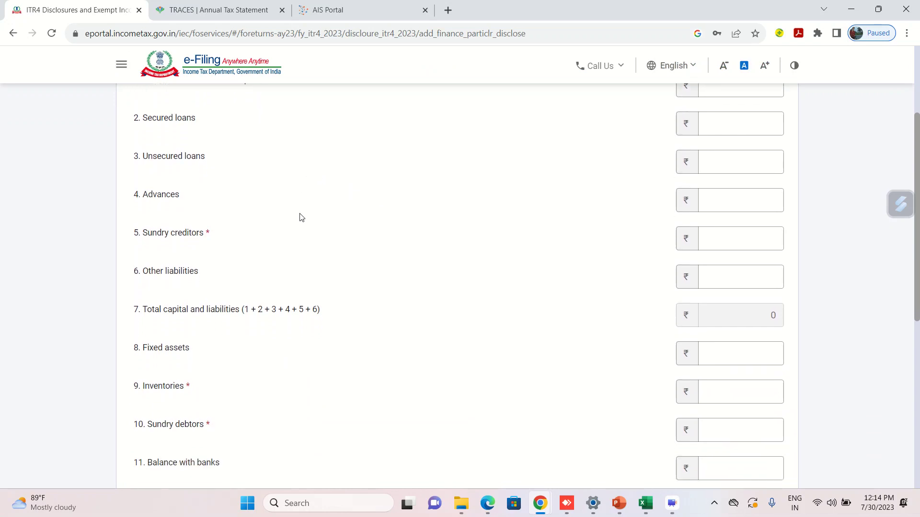
{"action": "scroll", "coordinate": [302, 218], "scroll_direction": "down", "scroll_amount": 3}
{"action": "scroll", "coordinate": [254, 404], "scroll_direction": "up", "scroll_amount": 4}
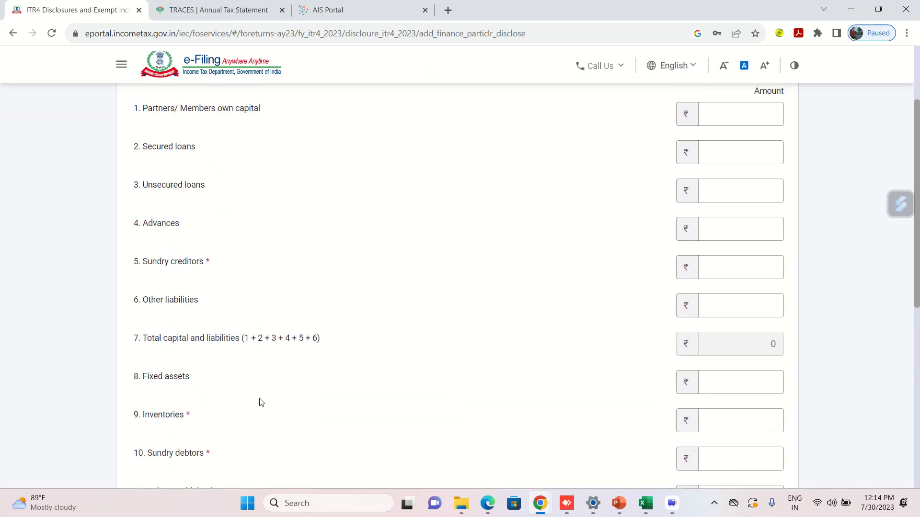
{"action": "scroll", "coordinate": [320, 308], "scroll_direction": "up", "scroll_amount": 1}
{"action": "scroll", "coordinate": [320, 307], "scroll_direction": "down", "scroll_amount": 1}
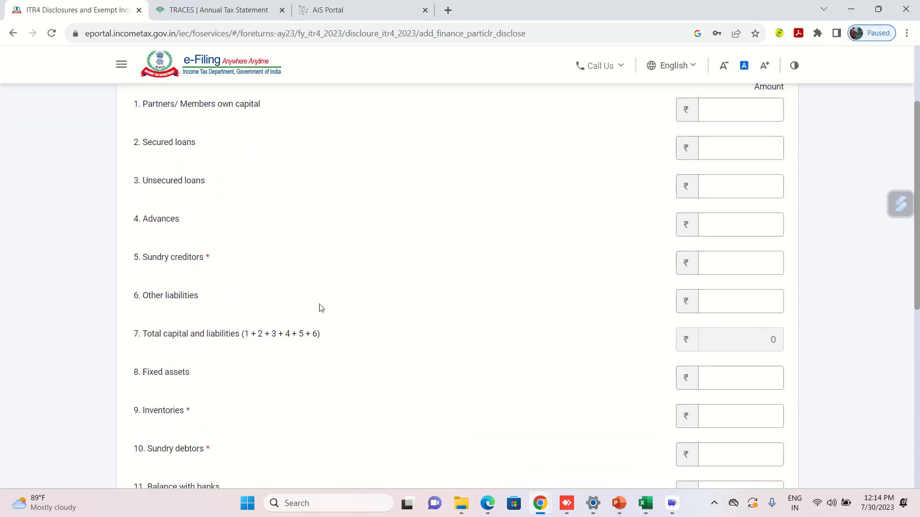
{"action": "scroll", "coordinate": [321, 308], "scroll_direction": "down", "scroll_amount": 1}
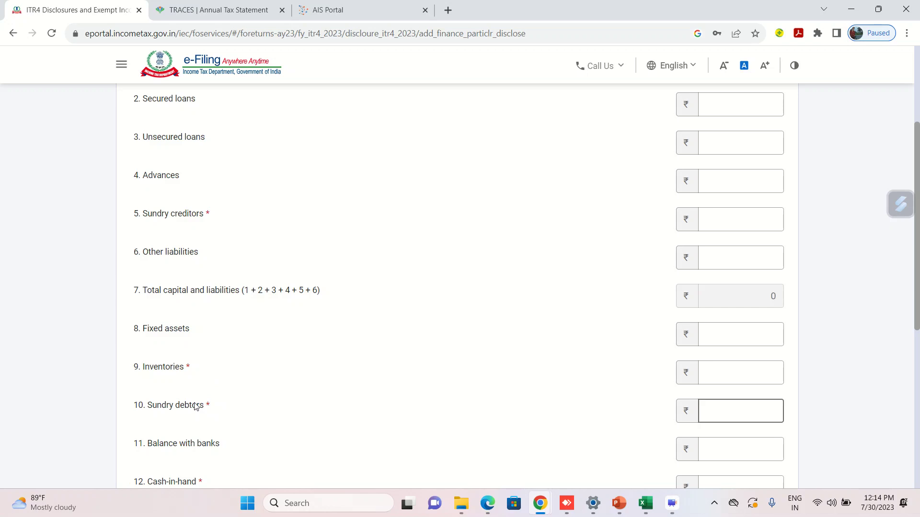
{"action": "scroll", "coordinate": [259, 400], "scroll_direction": "down", "scroll_amount": 1}
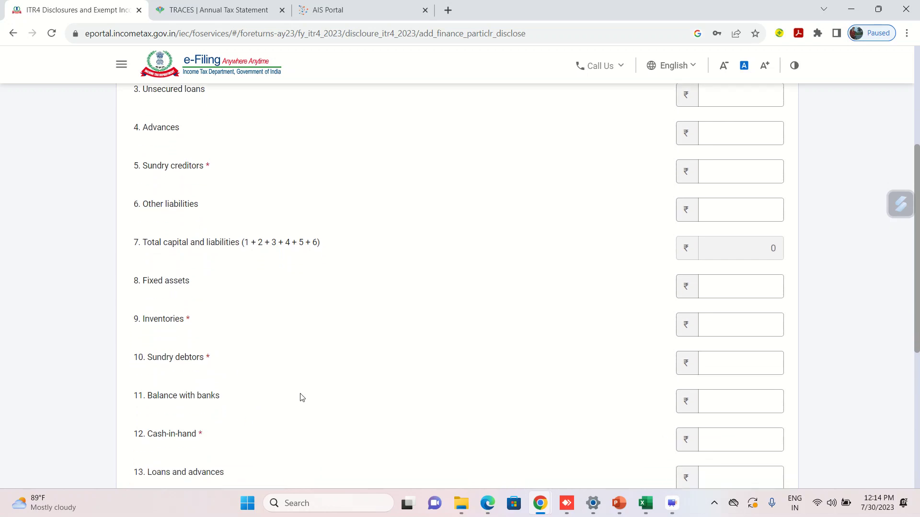
{"action": "scroll", "coordinate": [302, 397], "scroll_direction": "up", "scroll_amount": 1}
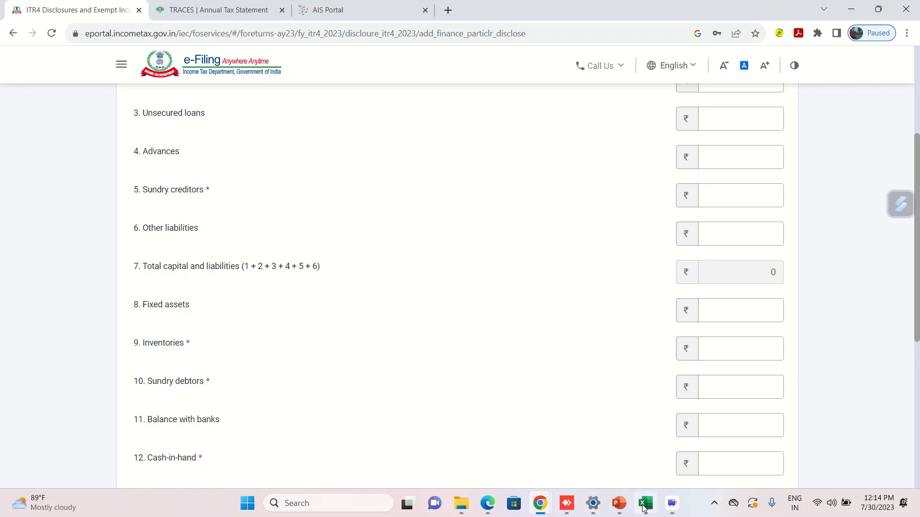
{"action": "mouse_move", "coordinate": [644, 508]}
{"action": "left_click", "coordinate": [628, 443]}
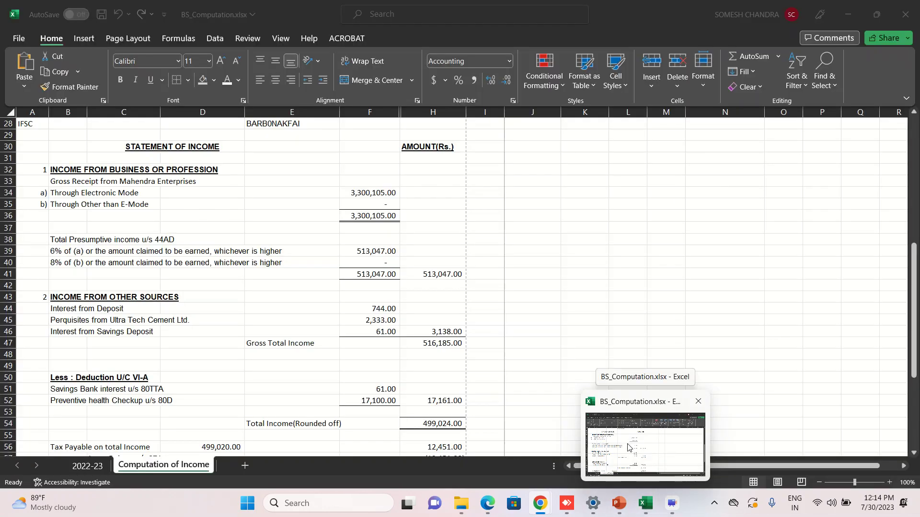
Review the 2022-23 sheet's balance sheet as at 31st March 2023, then return to the ITR-4 form.
{"action": "left_click", "coordinate": [87, 467]}
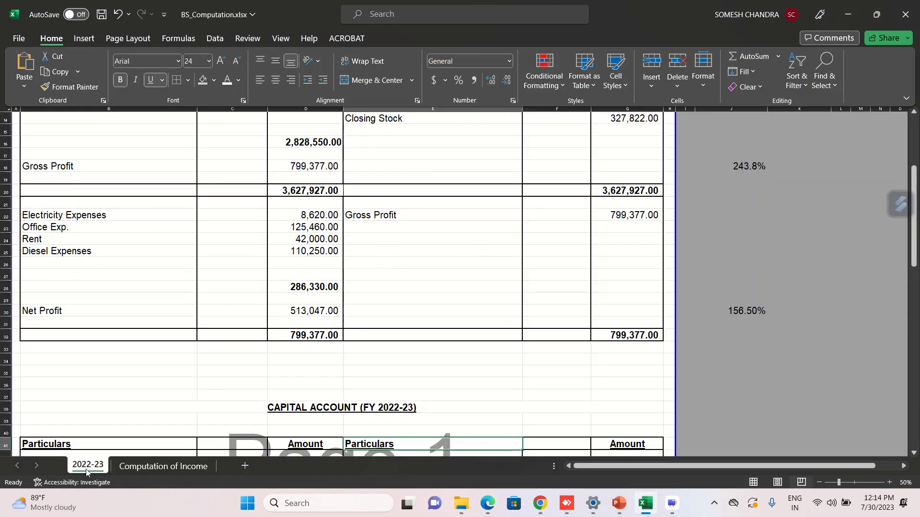
{"action": "left_click", "coordinate": [403, 255]}
{"action": "key", "text": "Up"}
{"action": "key", "text": "Up"}
{"action": "key", "text": "Up"}
{"action": "key", "text": "Up"}
{"action": "key", "text": "Up"}
{"action": "key", "text": "Up"}
{"action": "key", "text": "Up"}
{"action": "key", "text": "Up"}
{"action": "key", "text": "Up"}
{"action": "key", "text": "Up"}
{"action": "key", "text": "Up"}
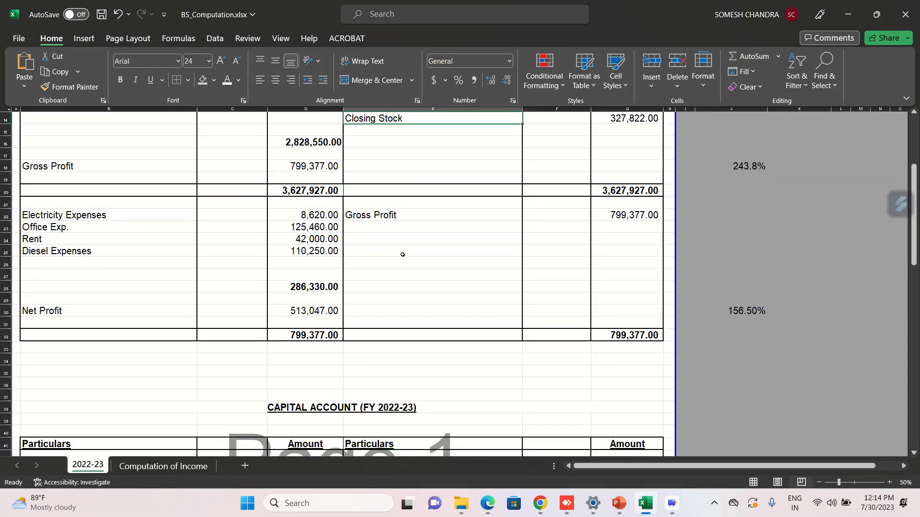
{"action": "scroll", "coordinate": [280, 300], "scroll_direction": "up", "scroll_amount": 5}
{"action": "key", "text": "Down"}
{"action": "key", "text": "Down"}
{"action": "key", "text": "Down"}
{"action": "key", "text": "Down"}
{"action": "key", "text": "Down"}
{"action": "key", "text": "Down"}
{"action": "key", "text": "Down"}
{"action": "key", "text": "Down"}
{"action": "key", "text": "Down"}
{"action": "key", "text": "Down"}
{"action": "key", "text": "Down"}
{"action": "key", "text": "Down"}
{"action": "key", "text": "Down"}
{"action": "key", "text": "Down"}
{"action": "key", "text": "Down"}
{"action": "key", "text": "Down"}
{"action": "key", "text": "Down"}
{"action": "key", "text": "Down"}
{"action": "key", "text": "Down"}
{"action": "key", "text": "Down"}
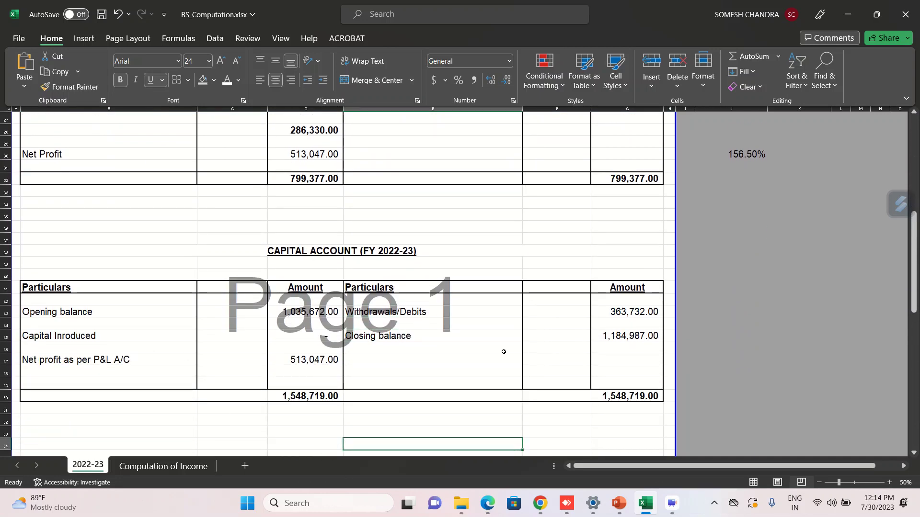
{"action": "key", "text": "Down"}
{"action": "key", "text": "Down"}
{"action": "key", "text": "Down"}
{"action": "key", "text": "Down"}
{"action": "key", "text": "Down"}
{"action": "key", "text": "Down"}
{"action": "key", "text": "Down"}
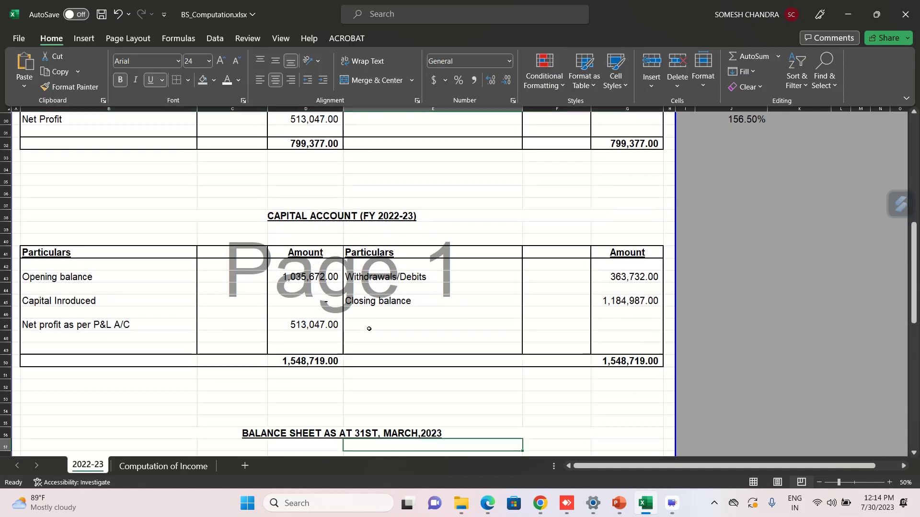
{"action": "key", "text": "Down"}
{"action": "key", "text": "Down"}
{"action": "key", "text": "Down"}
{"action": "key", "text": "Down"}
{"action": "key", "text": "Down"}
{"action": "key", "text": "Down"}
{"action": "key", "text": "Down"}
{"action": "key", "text": "Down"}
{"action": "key", "text": "Down"}
{"action": "key", "text": "Down"}
{"action": "key", "text": "Down"}
{"action": "key", "text": "Down"}
{"action": "key", "text": "Down"}
{"action": "key", "text": "Down"}
{"action": "key", "text": "Down"}
{"action": "key", "text": "Down"}
{"action": "key", "text": "Down"}
{"action": "key", "text": "Down"}
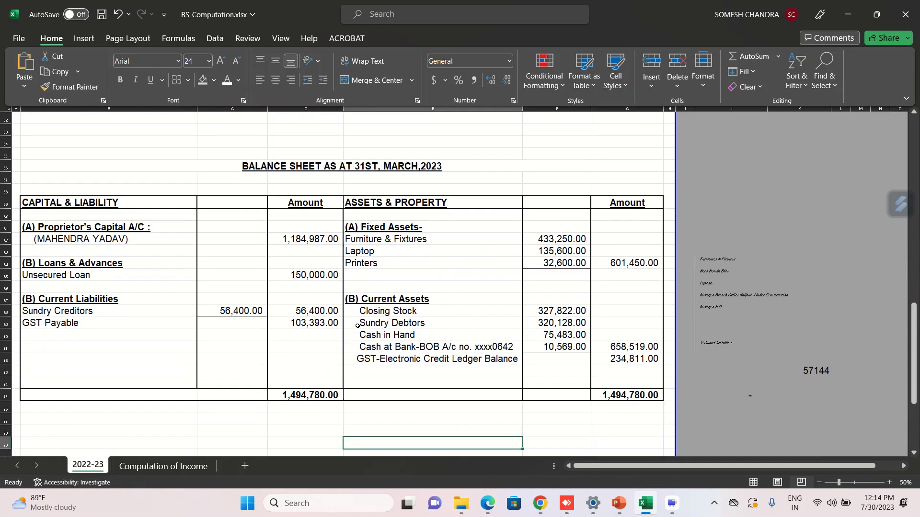
{"action": "mouse_move", "coordinate": [539, 503]}
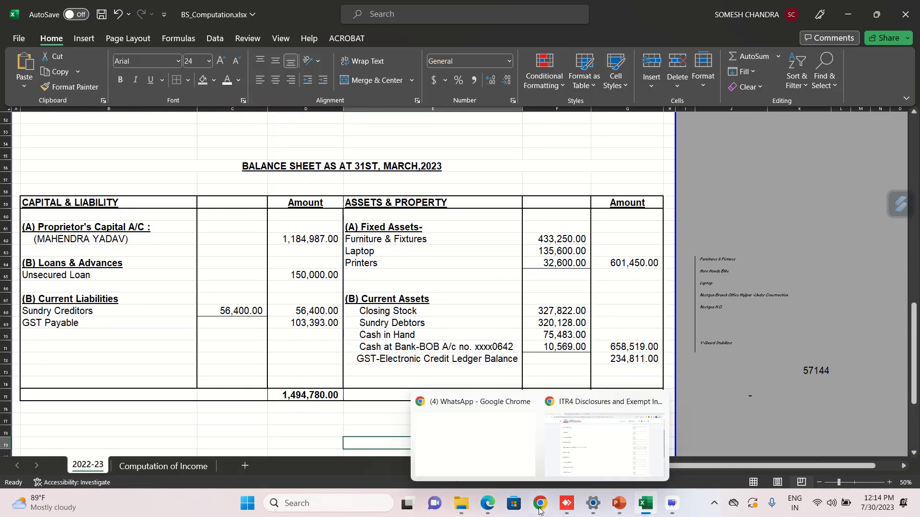
{"action": "left_click", "coordinate": [593, 455]}
Enter 11,84,987 as the partners/members own capital in the financial particulars.
{"action": "scroll", "coordinate": [563, 288], "scroll_direction": "up", "scroll_amount": 4}
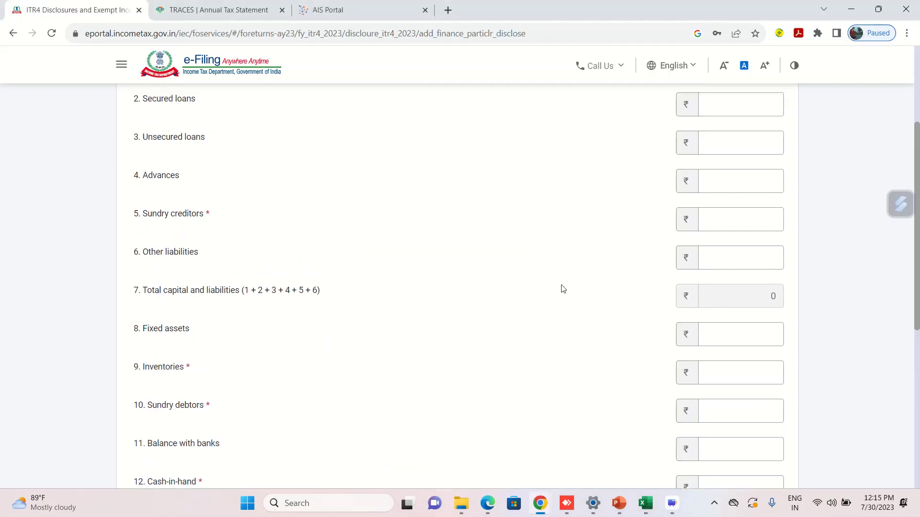
{"action": "left_click", "coordinate": [729, 213]}
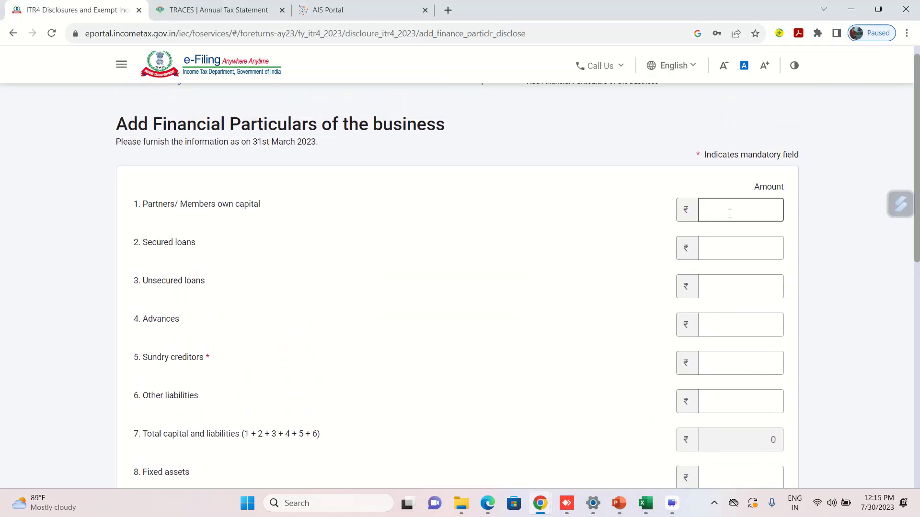
{"action": "type", "text": "118499"}
{"action": "key", "text": "BackSpace"}
{"action": "type", "text": "8"}
{"action": "key", "text": "BackSpace"}
{"action": "type", "text": "87"}
{"action": "left_click", "coordinate": [598, 304]}
Cross-check the remaining figures in Excel and add the financial particulars with total assets of 14,94,780.
{"action": "scroll", "coordinate": [599, 304], "scroll_direction": "down", "scroll_amount": 1}
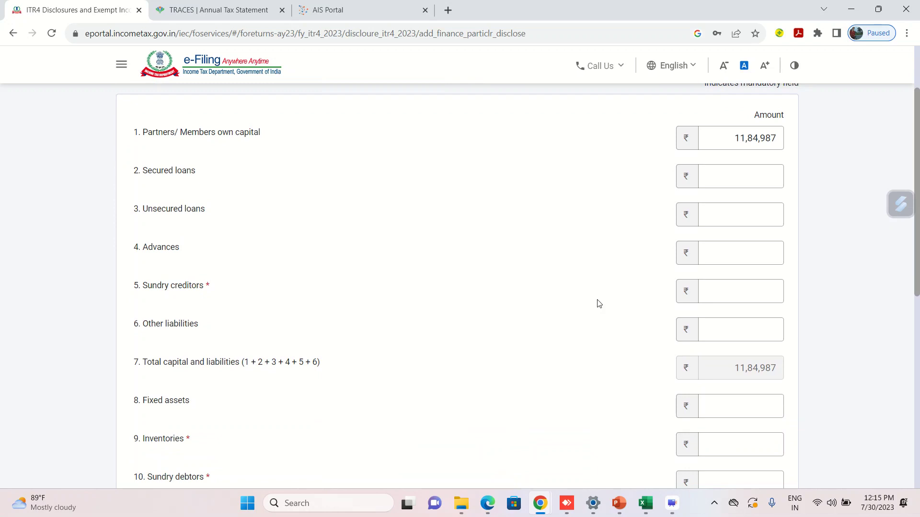
{"action": "scroll", "coordinate": [598, 311], "scroll_direction": "down", "scroll_amount": 1}
{"action": "mouse_move", "coordinate": [672, 509]}
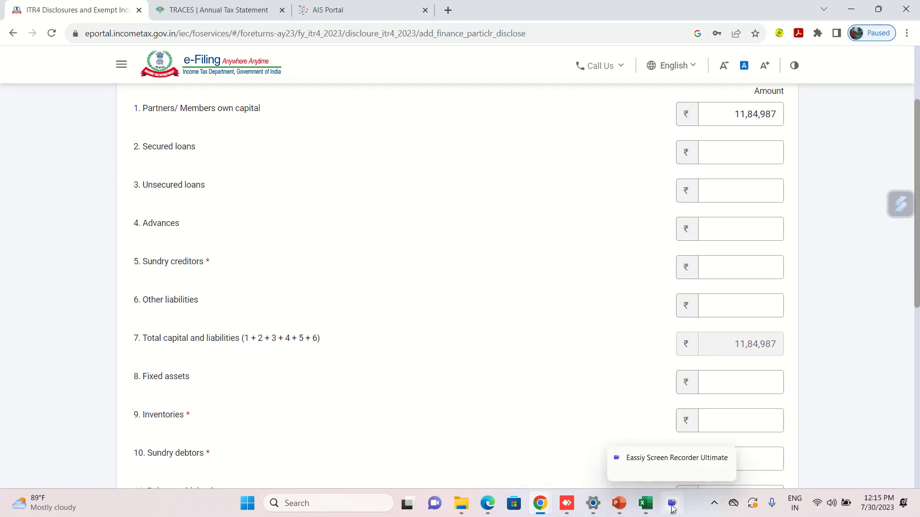
{"action": "left_click", "coordinate": [623, 460]}
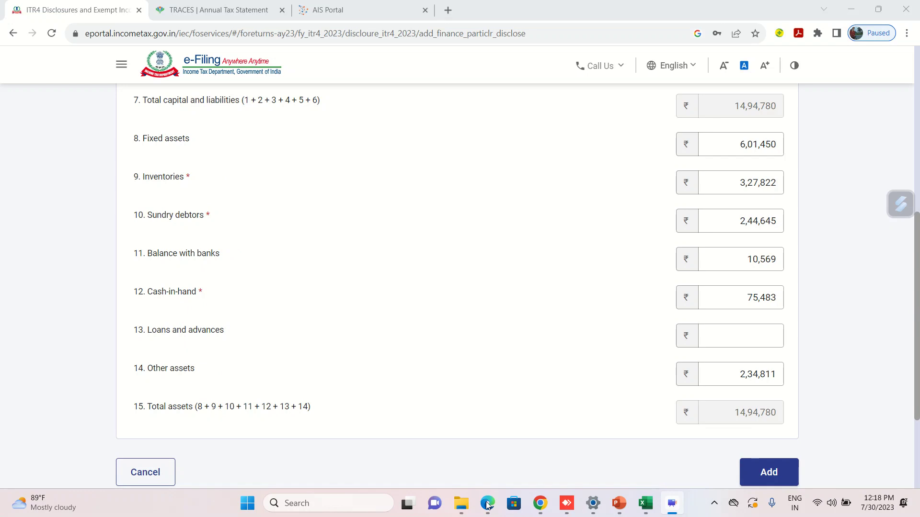
{"action": "left_click", "coordinate": [509, 418]}
{"action": "scroll", "coordinate": [509, 418], "scroll_direction": "up", "scroll_amount": 7}
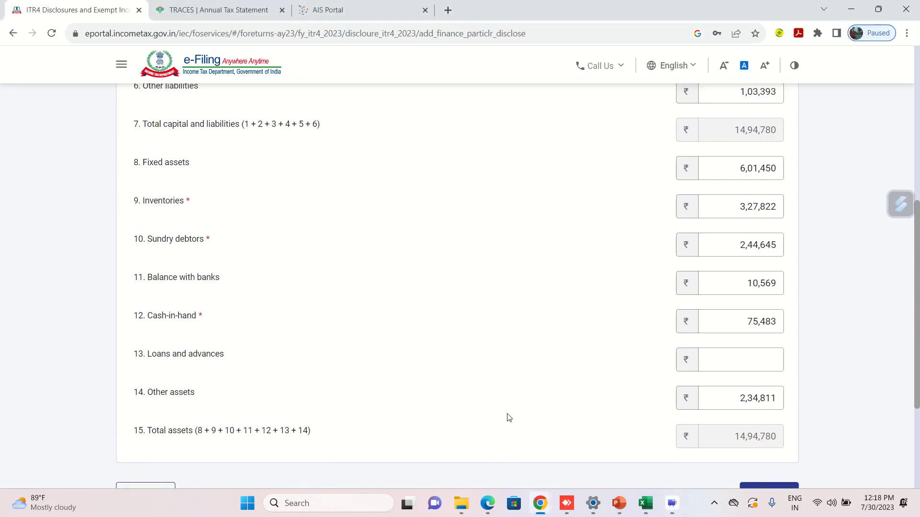
{"action": "scroll", "coordinate": [508, 418], "scroll_direction": "down", "scroll_amount": 3}
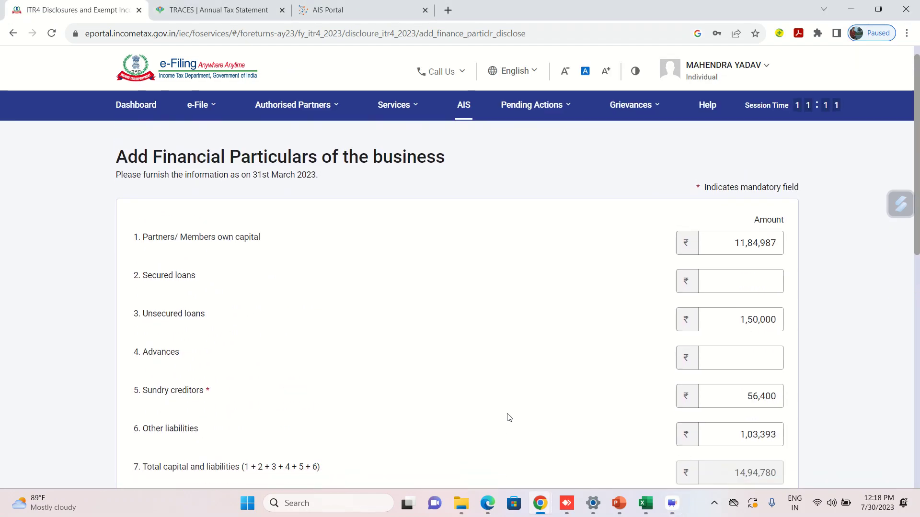
{"action": "scroll", "coordinate": [653, 332], "scroll_direction": "down", "scroll_amount": 2}
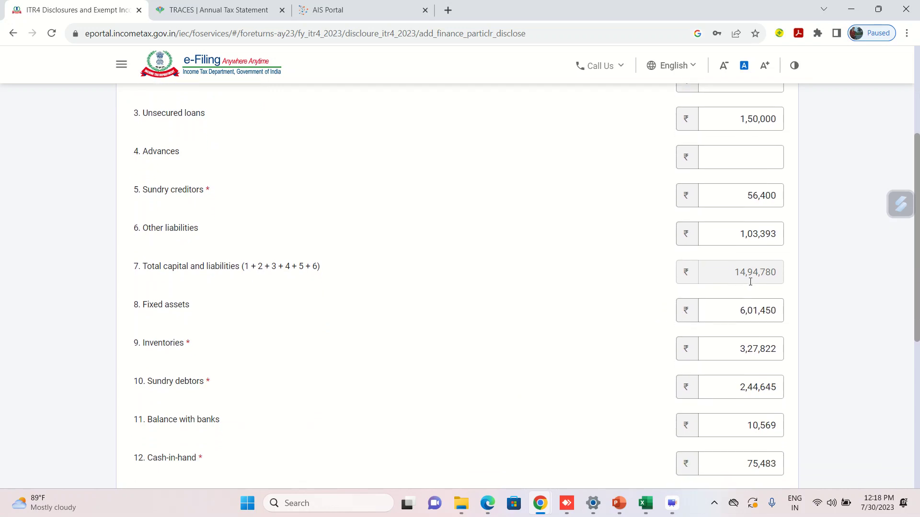
{"action": "scroll", "coordinate": [615, 330], "scroll_direction": "down", "scroll_amount": 6}
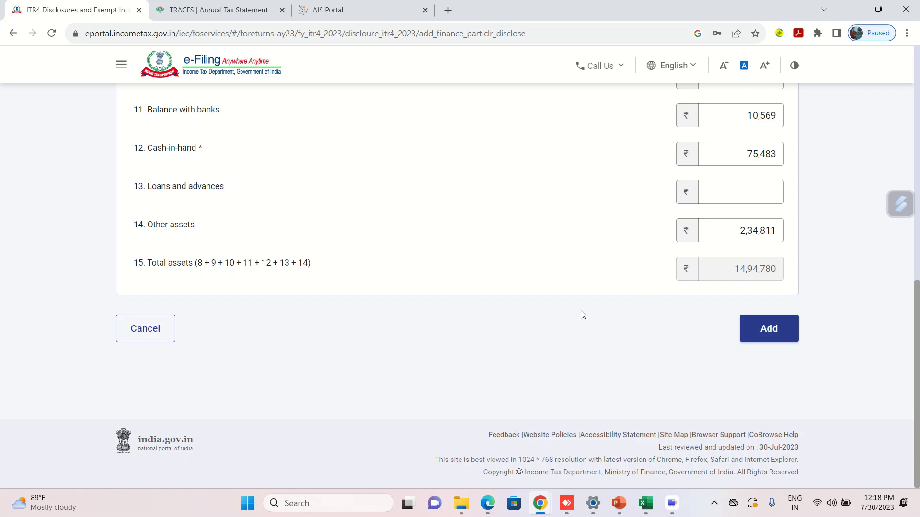
{"action": "left_click", "coordinate": [646, 506]}
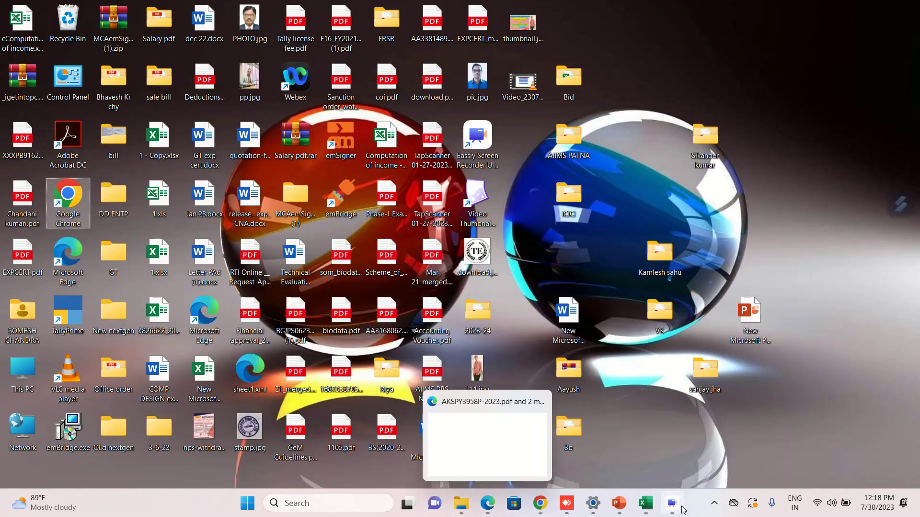
{"action": "left_click", "coordinate": [645, 504]}
{"action": "left_click", "coordinate": [496, 445]}
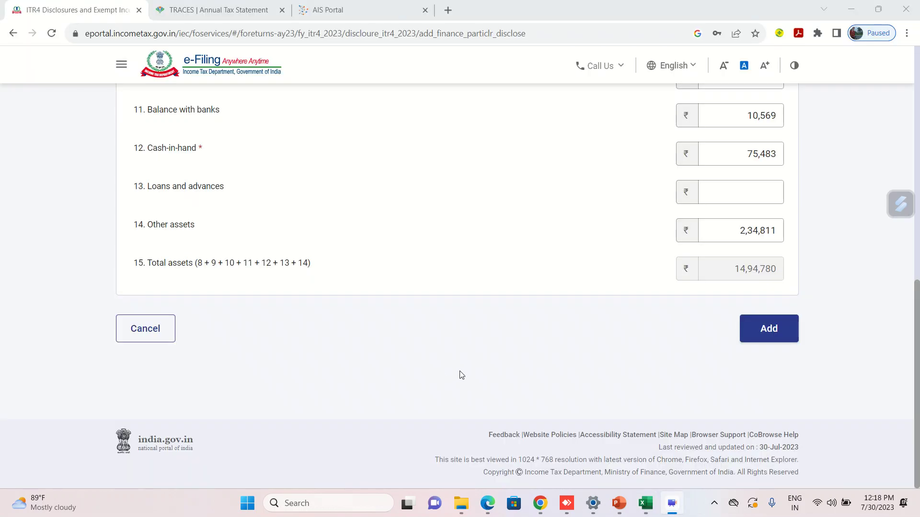
{"action": "left_click", "coordinate": [768, 338]}
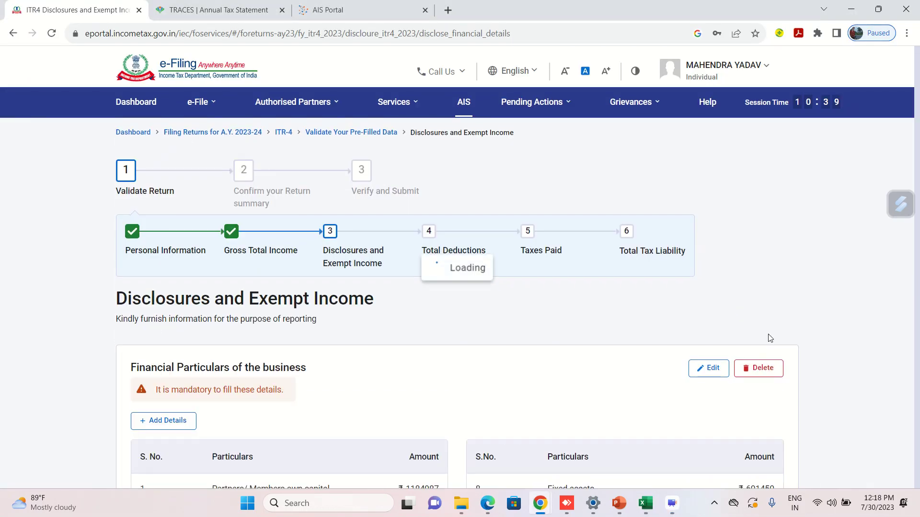
Find the GST turnover/gross receipts table showing ₹0 and open it for editing.
{"action": "scroll", "coordinate": [507, 329], "scroll_direction": "down", "scroll_amount": 9}
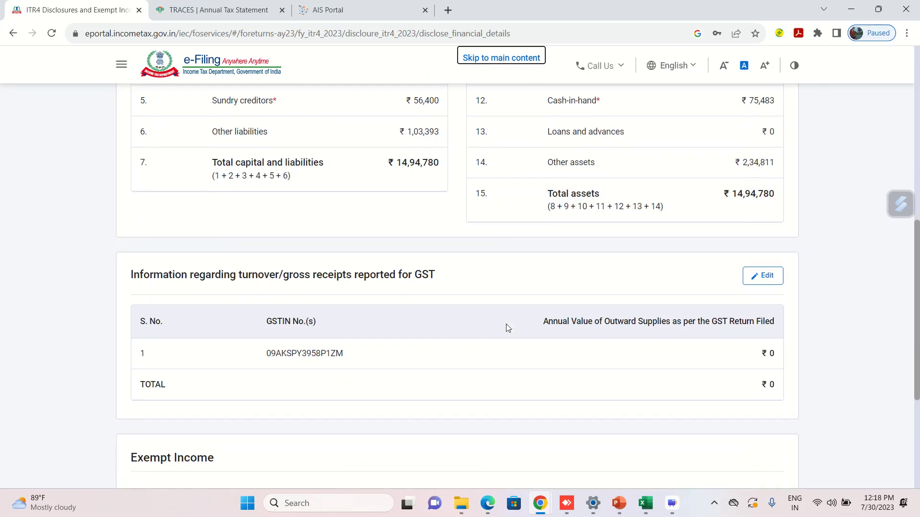
{"action": "scroll", "coordinate": [508, 329], "scroll_direction": "down", "scroll_amount": 2}
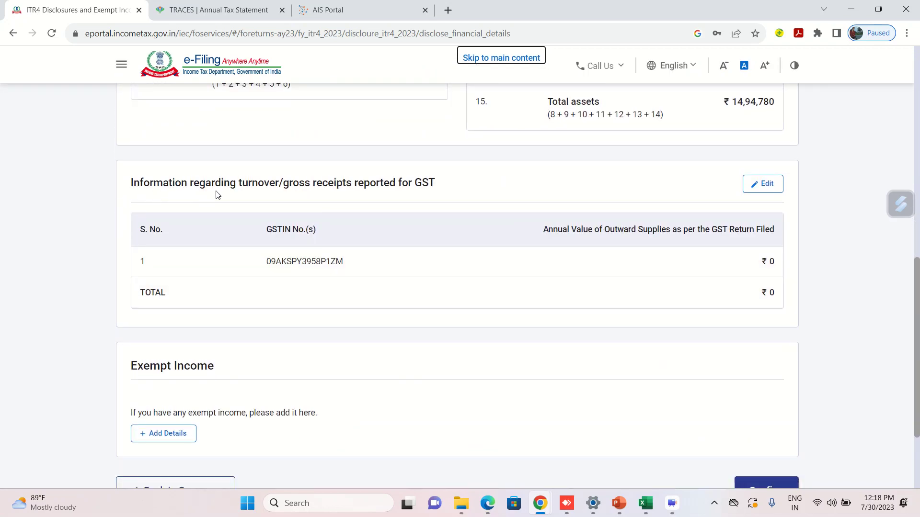
{"action": "left_click", "coordinate": [415, 199]}
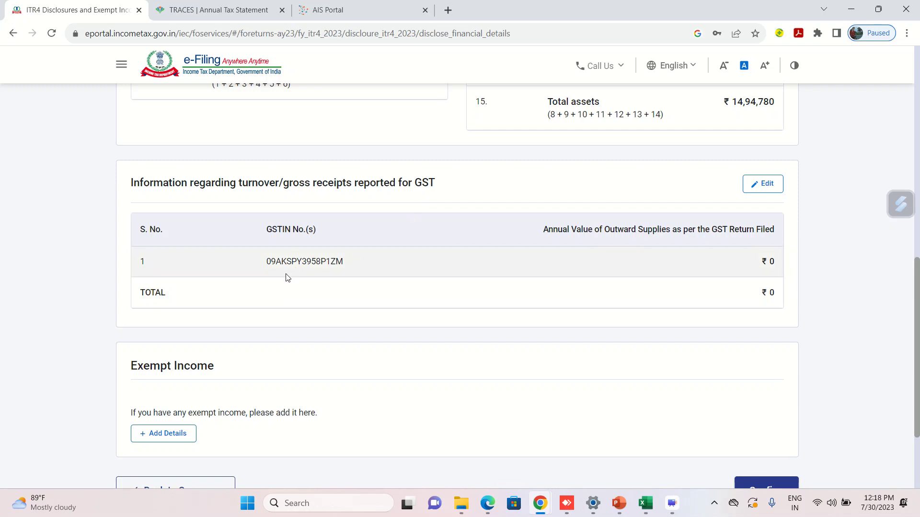
{"action": "left_click", "coordinate": [761, 188]}
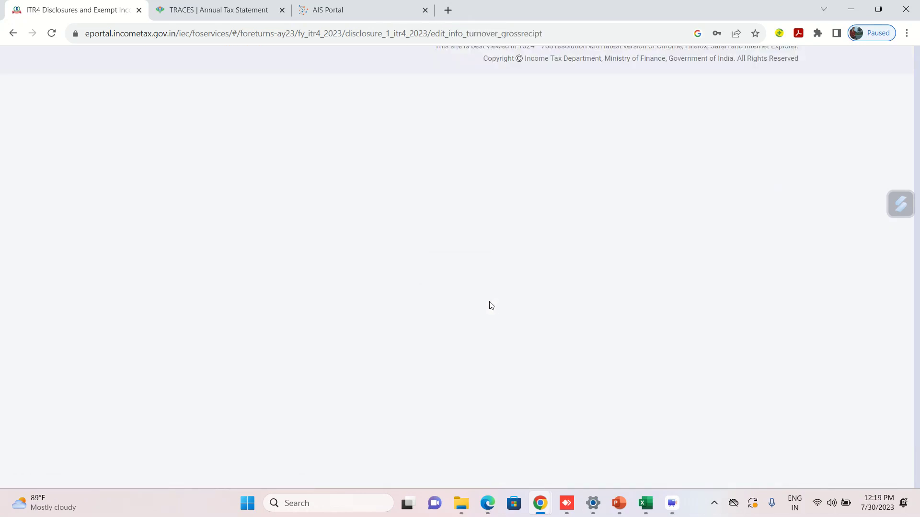
Enter 33,00,105 as the GSTIN's annual value of outward supplies and save it.
{"action": "left_click", "coordinate": [424, 320]}
{"action": "type", "text": "3300105"}
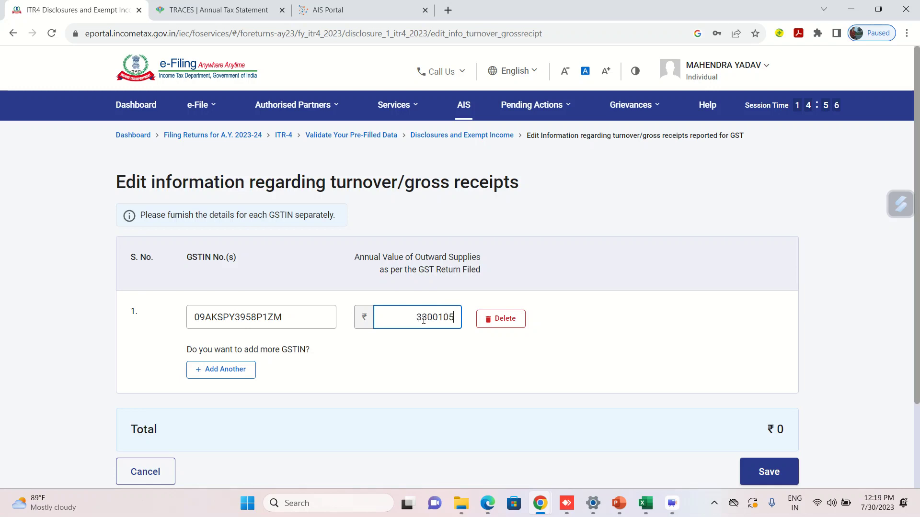
{"action": "left_click", "coordinate": [405, 364]}
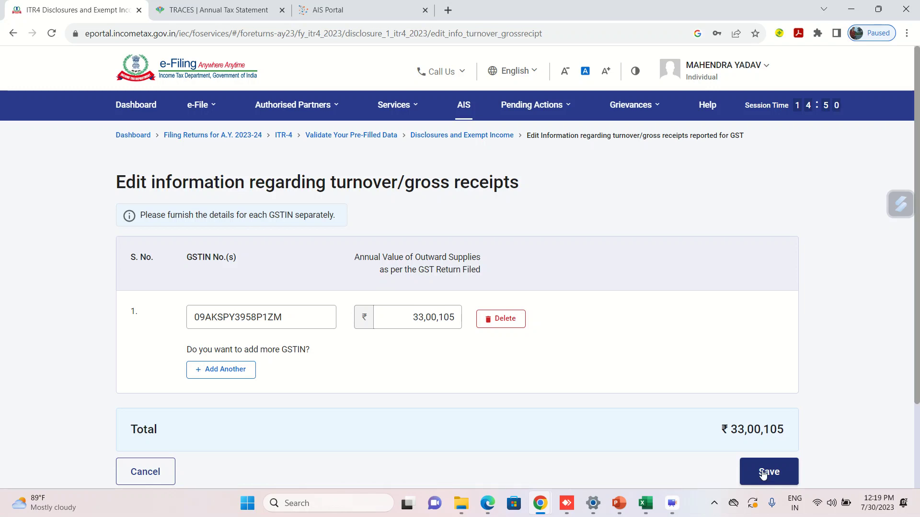
{"action": "left_click", "coordinate": [763, 473]}
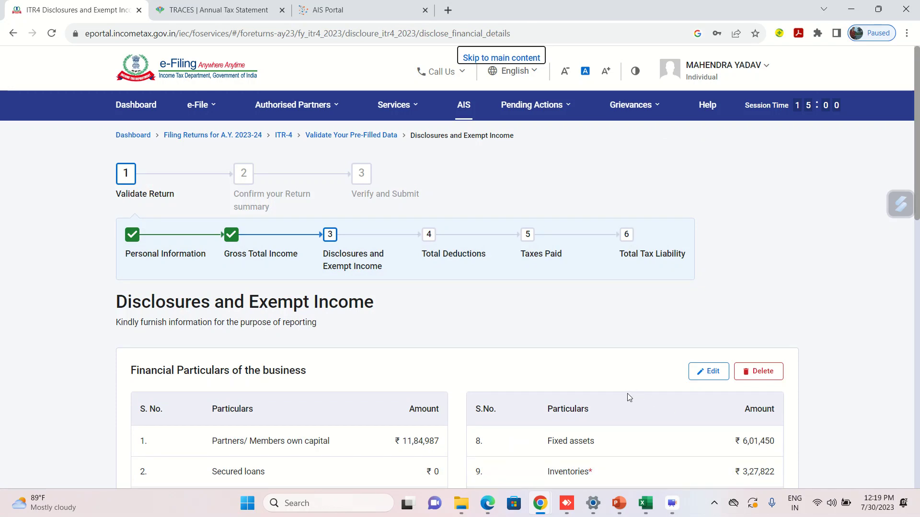
{"action": "scroll", "coordinate": [578, 369], "scroll_direction": "down", "scroll_amount": 6}
{"action": "scroll", "coordinate": [577, 369], "scroll_direction": "down", "scroll_amount": 5}
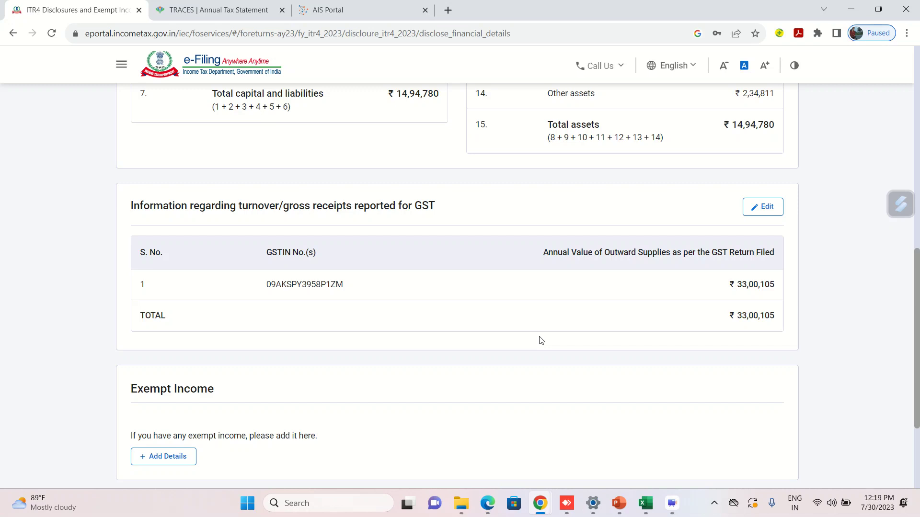
{"action": "scroll", "coordinate": [541, 340], "scroll_direction": "down", "scroll_amount": 3}
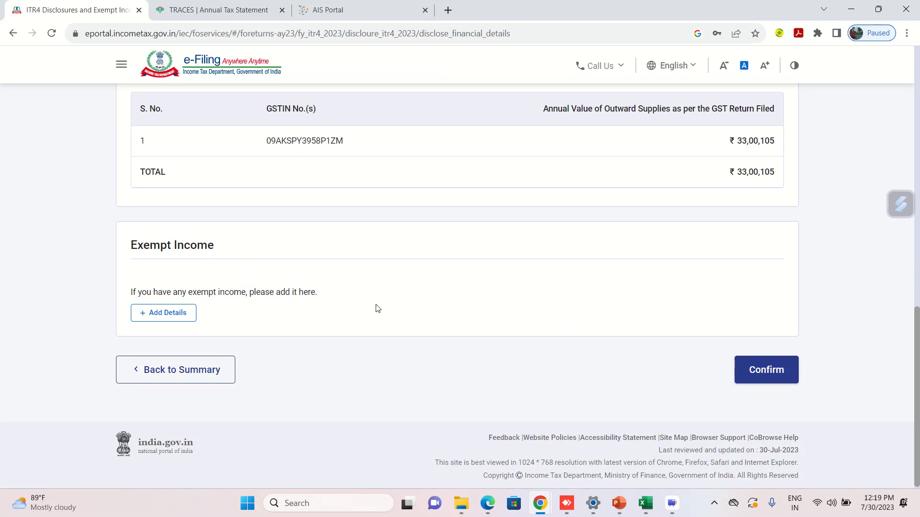
Confirm the Disclosures and Exempt Income section.
{"action": "left_click", "coordinate": [757, 378]}
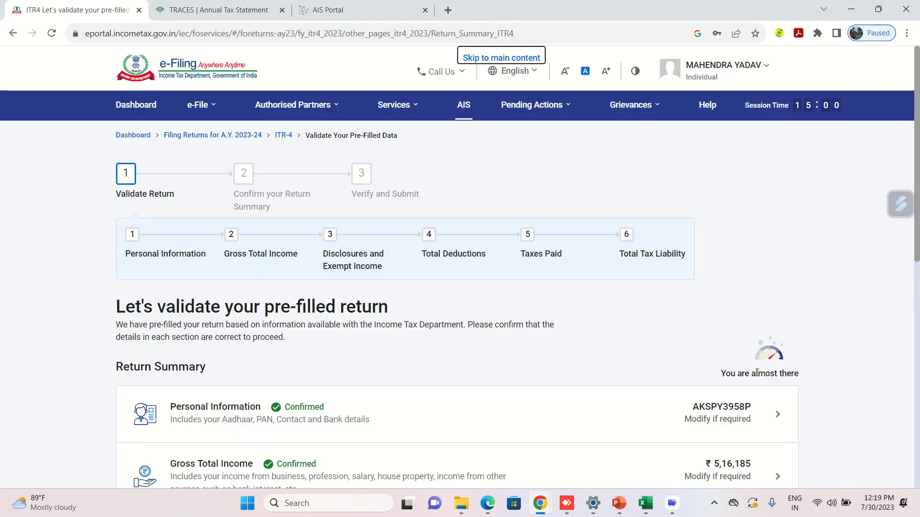
{"action": "scroll", "coordinate": [755, 376], "scroll_direction": "down", "scroll_amount": 4}
{"action": "scroll", "coordinate": [355, 367], "scroll_direction": "down", "scroll_amount": 1}
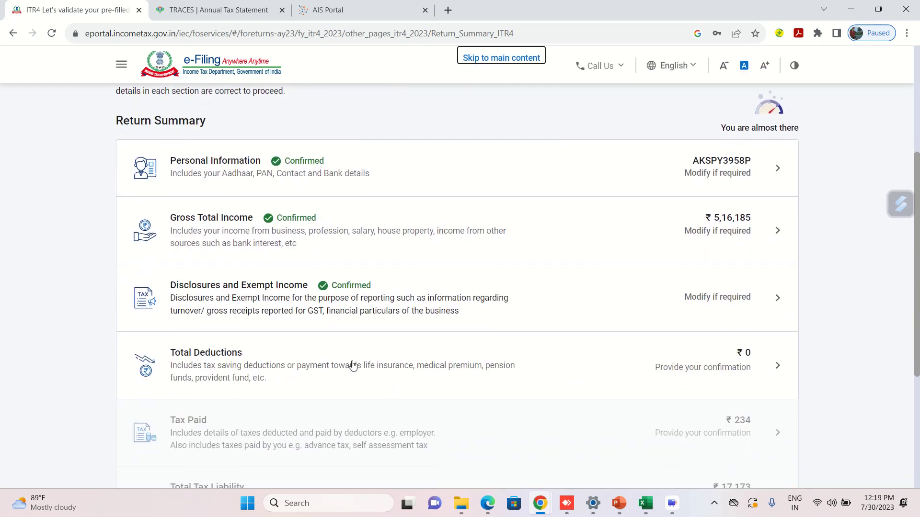
Open Total Deductions and answer Yes to claiming a Section 80C deduction.
{"action": "left_click", "coordinate": [213, 365]}
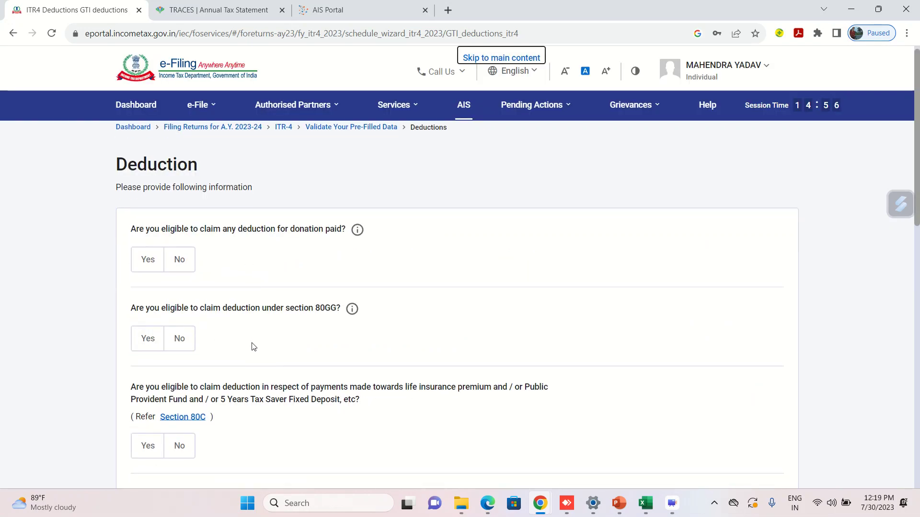
{"action": "scroll", "coordinate": [253, 346], "scroll_direction": "down", "scroll_amount": 3}
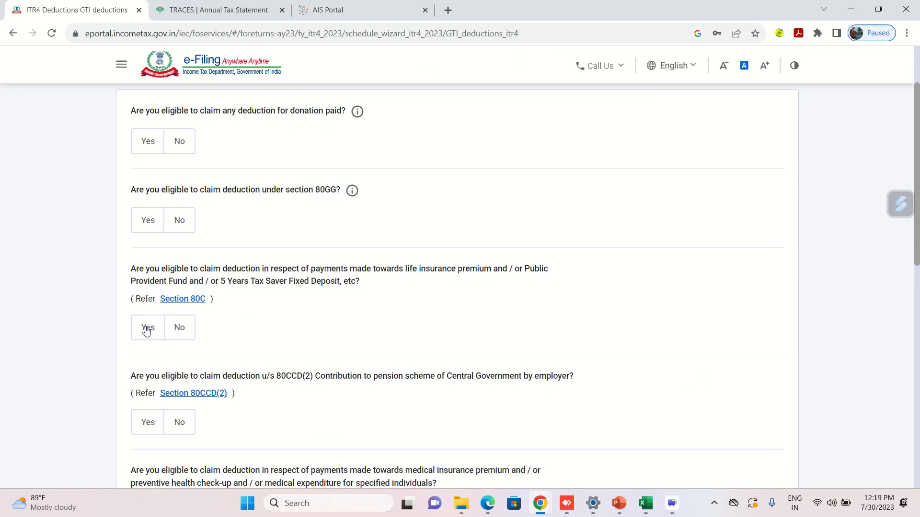
{"action": "left_click", "coordinate": [146, 330]}
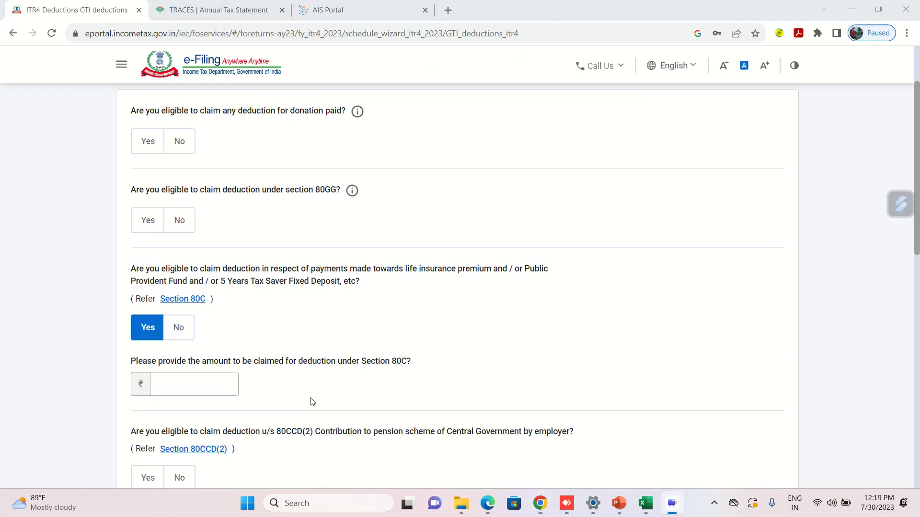
{"action": "left_click", "coordinate": [194, 393]}
{"action": "left_click", "coordinate": [641, 505]}
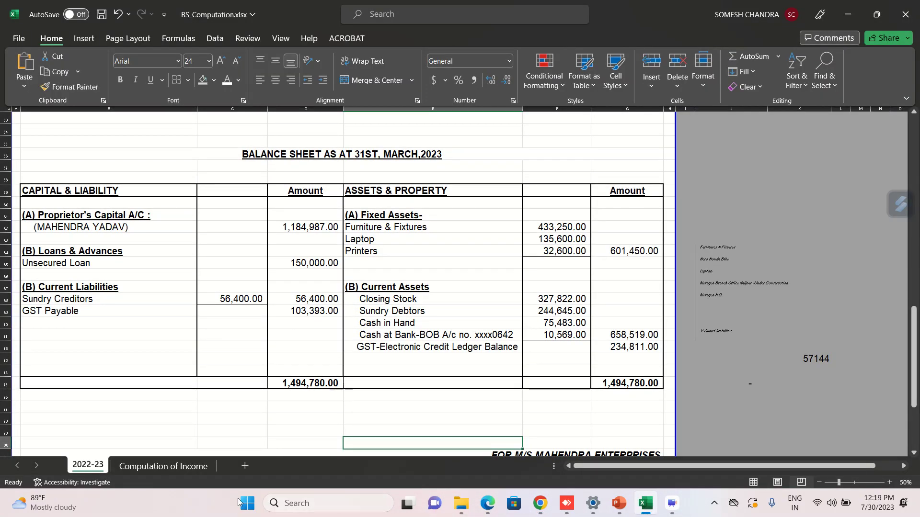
Check the 80TTA deduction in F51 and savings interest in F46 on Computation of Income.
{"action": "left_click", "coordinate": [171, 469]}
{"action": "left_click", "coordinate": [262, 405]}
{"action": "key", "text": "Down"}
{"action": "key", "text": "Down"}
{"action": "key", "text": "Down"}
{"action": "key", "text": "Down"}
{"action": "key", "text": "Down"}
{"action": "key", "text": "Down"}
{"action": "key", "text": "Down"}
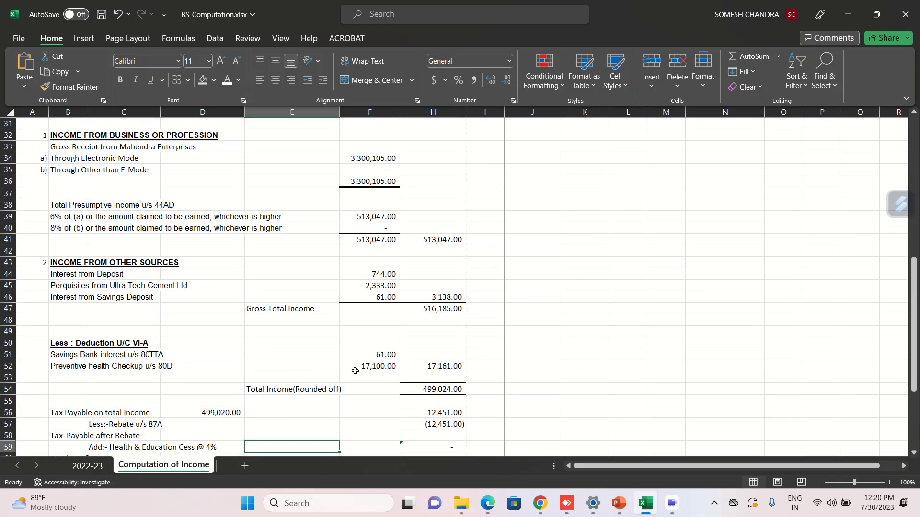
{"action": "key", "text": "alt"}
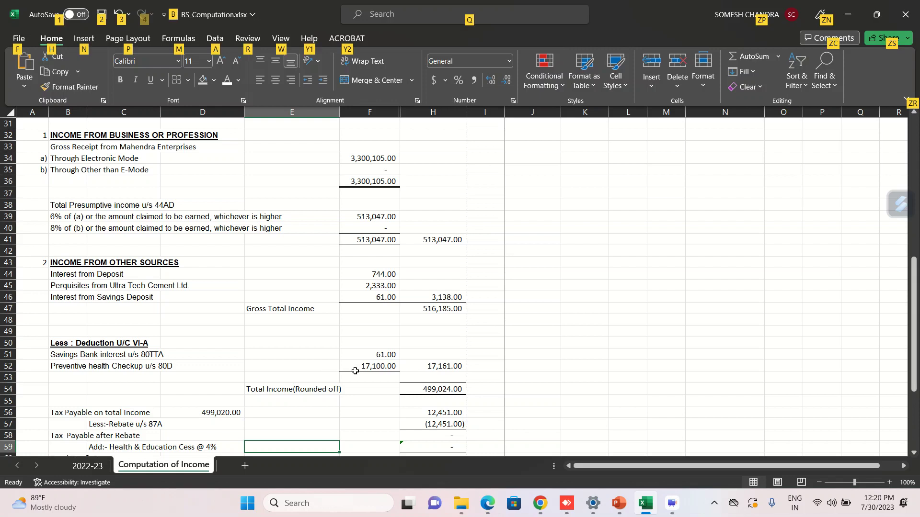
{"action": "left_click", "coordinate": [240, 366]}
{"action": "left_click", "coordinate": [379, 357]}
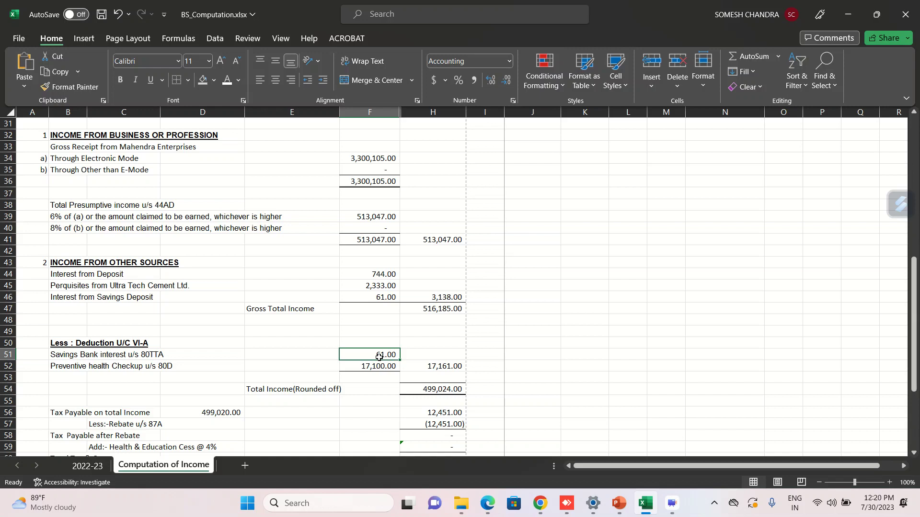
{"action": "left_click", "coordinate": [381, 297]}
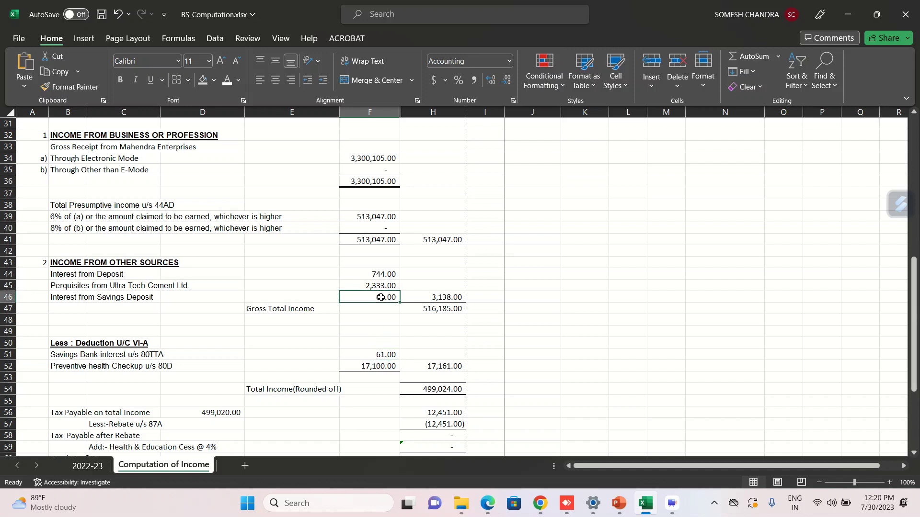
{"action": "left_click", "coordinate": [377, 356]}
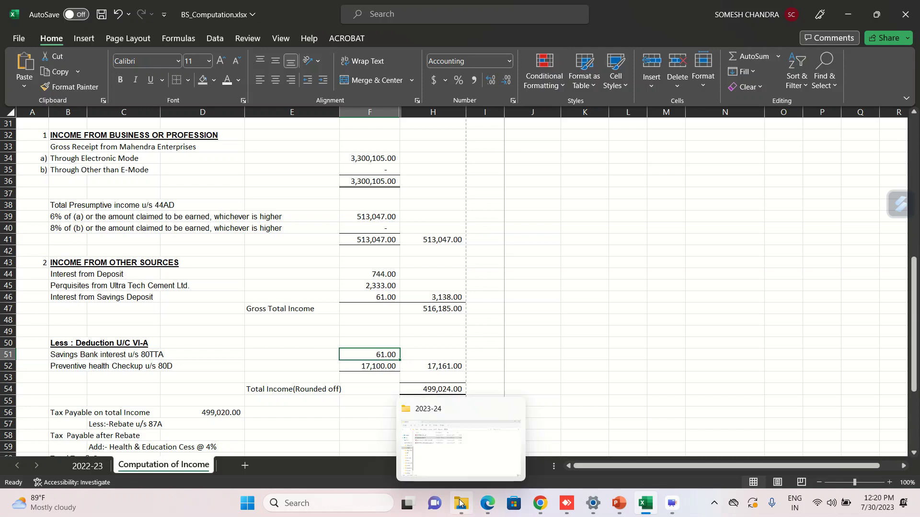
{"action": "left_click", "coordinate": [540, 503]}
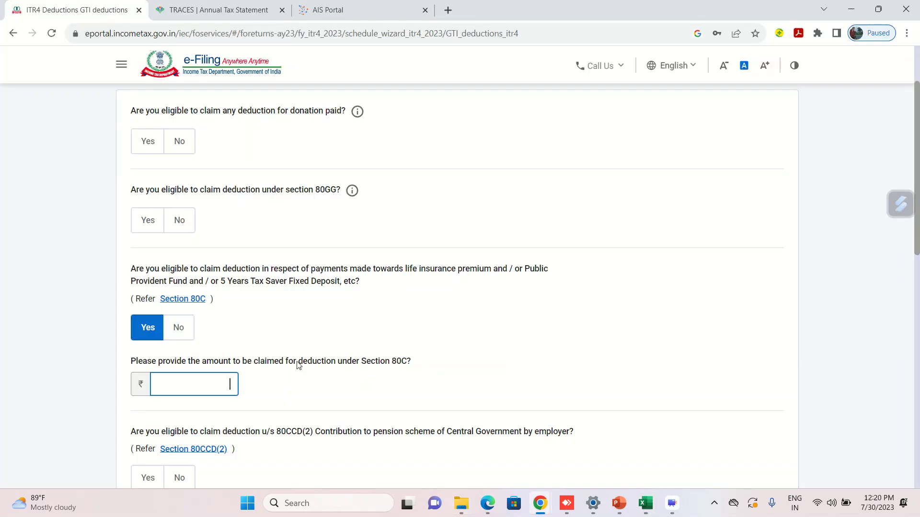
Answer No for 80C and Yes for 80D and 80TTA, then edit the 80D deduction.
{"action": "left_click", "coordinate": [178, 336]}
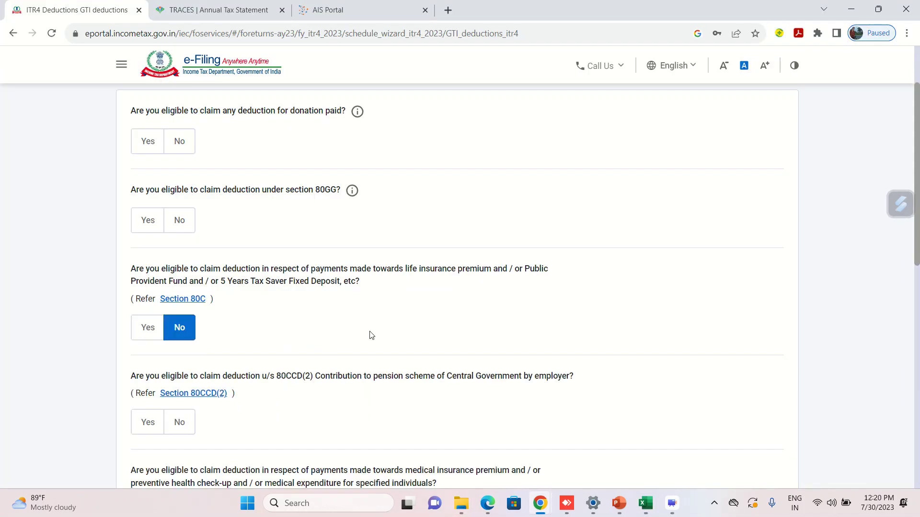
{"action": "scroll", "coordinate": [369, 332], "scroll_direction": "down", "scroll_amount": 4}
{"action": "scroll", "coordinate": [369, 335], "scroll_direction": "down", "scroll_amount": 3}
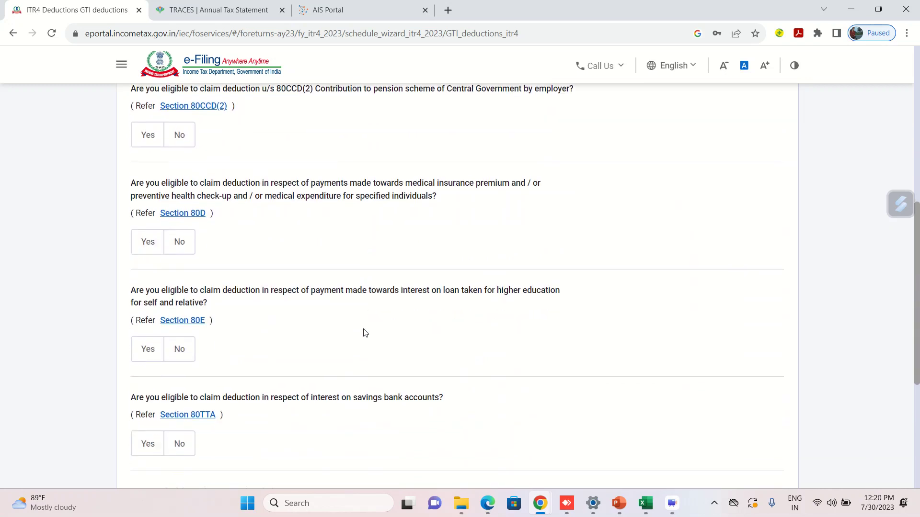
{"action": "left_click", "coordinate": [149, 242]}
{"action": "scroll", "coordinate": [448, 307], "scroll_direction": "down", "scroll_amount": 5}
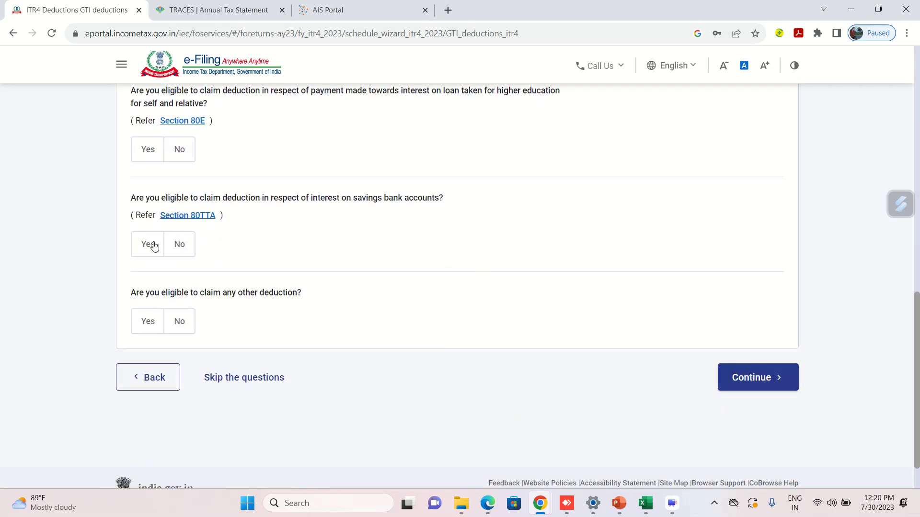
{"action": "left_click", "coordinate": [150, 244]}
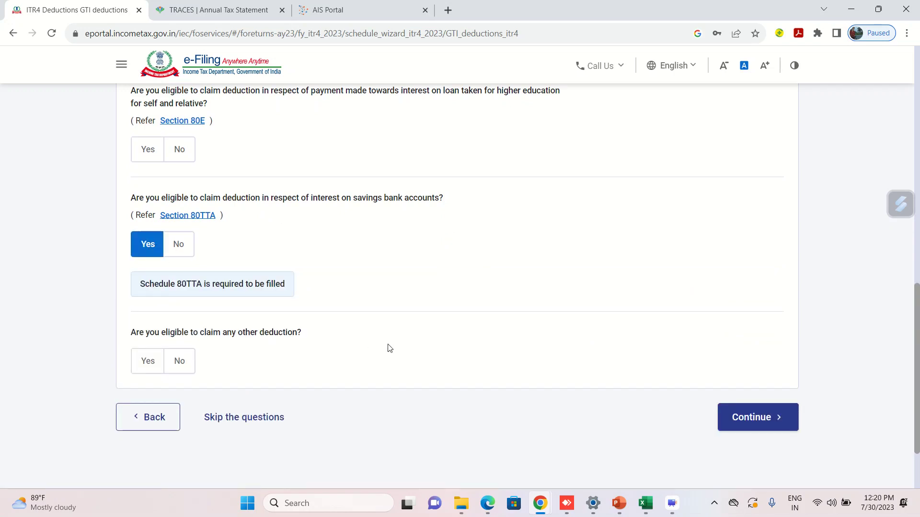
{"action": "left_click", "coordinate": [754, 418]}
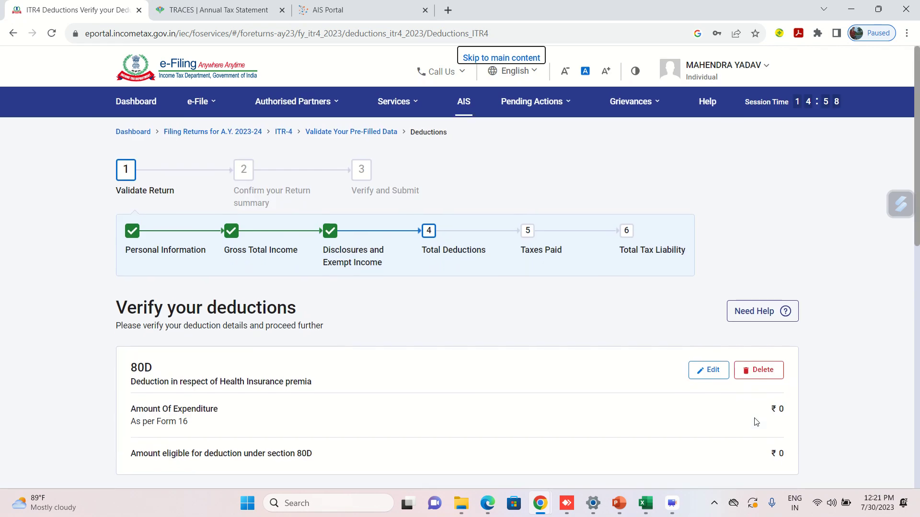
{"action": "scroll", "coordinate": [623, 383], "scroll_direction": "down", "scroll_amount": 4}
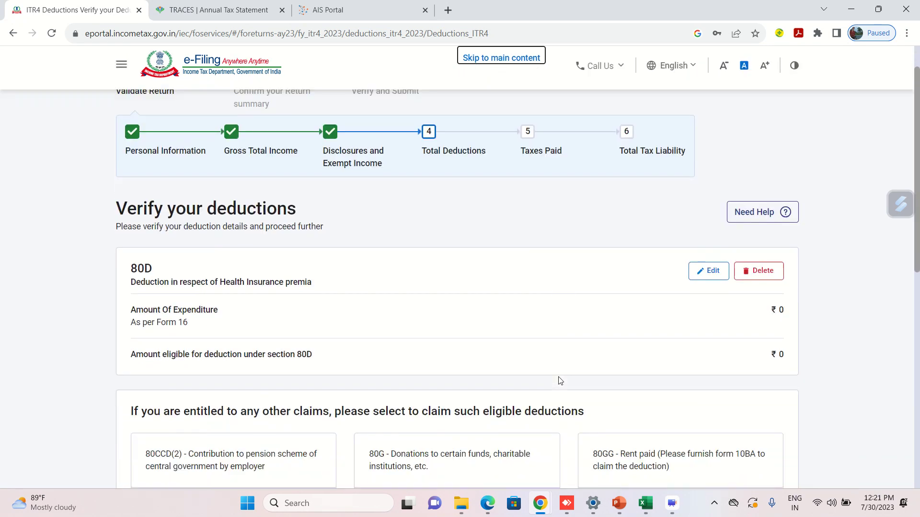
{"action": "left_click", "coordinate": [707, 227]}
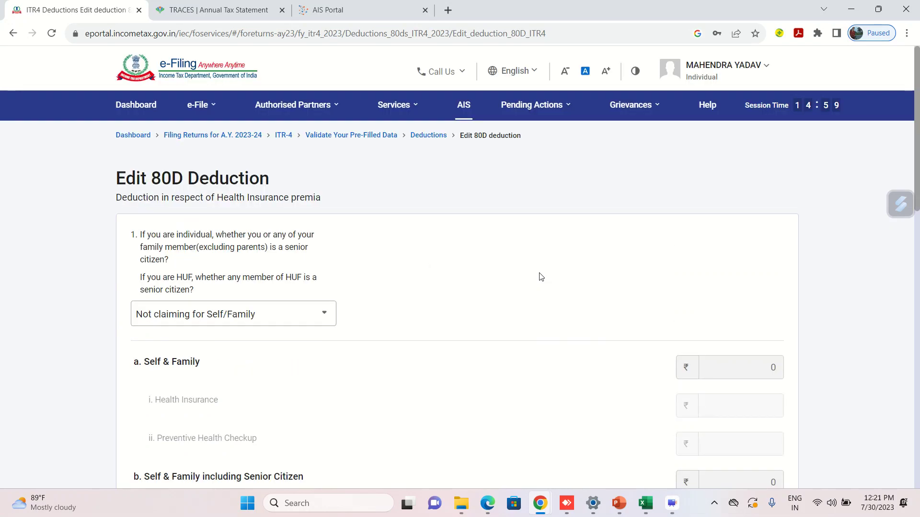
Answer Yes to the self/family senior-citizen question in the 80D form.
{"action": "left_click", "coordinate": [315, 312]}
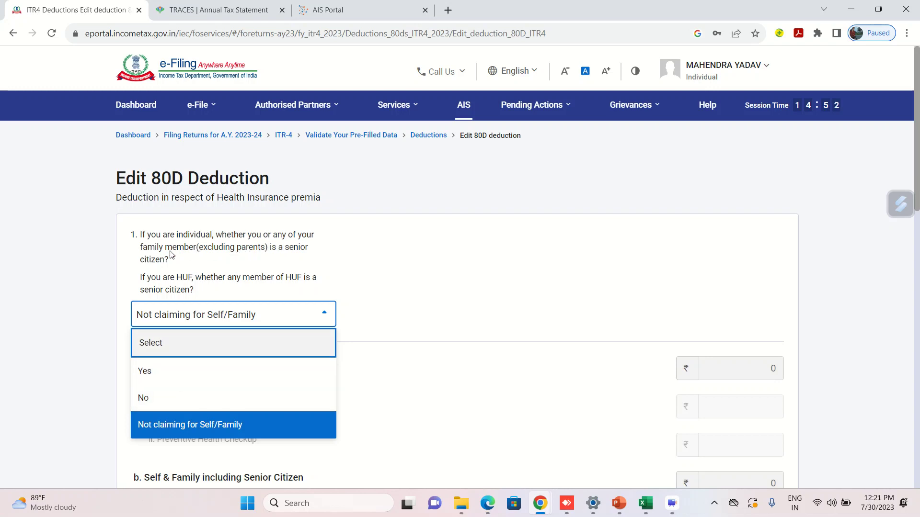
{"action": "left_click", "coordinate": [171, 408]}
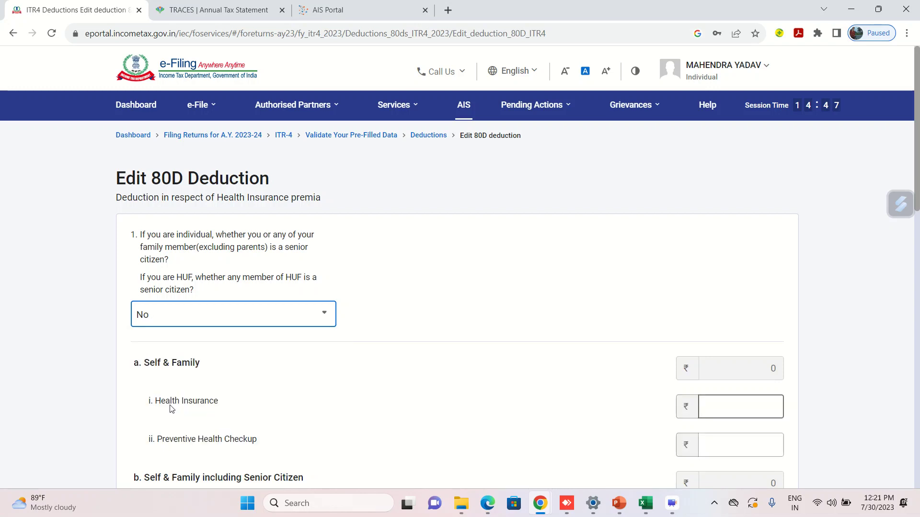
{"action": "left_click", "coordinate": [230, 323]}
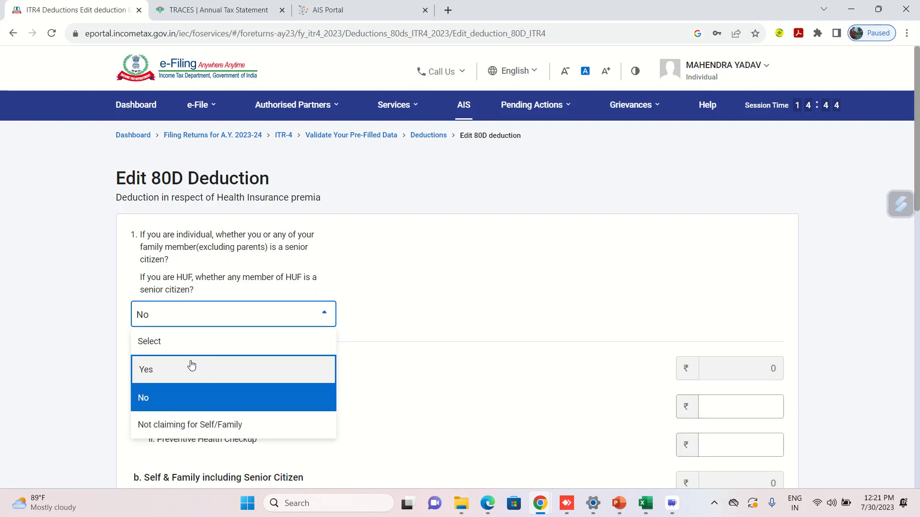
{"action": "left_click", "coordinate": [341, 367]}
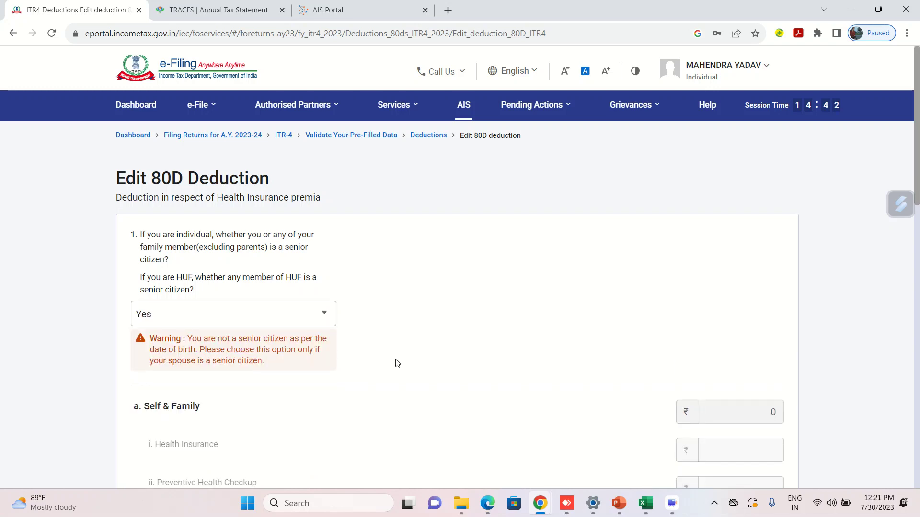
Look up the 80D preventive checkup figure in Excel's F52 for the senior-citizen checkup field.
{"action": "scroll", "coordinate": [395, 359], "scroll_direction": "down", "scroll_amount": 2}
{"action": "scroll", "coordinate": [397, 359], "scroll_direction": "down", "scroll_amount": 2}
{"action": "scroll", "coordinate": [507, 321], "scroll_direction": "down", "scroll_amount": 1}
{"action": "scroll", "coordinate": [284, 300], "scroll_direction": "down", "scroll_amount": 1}
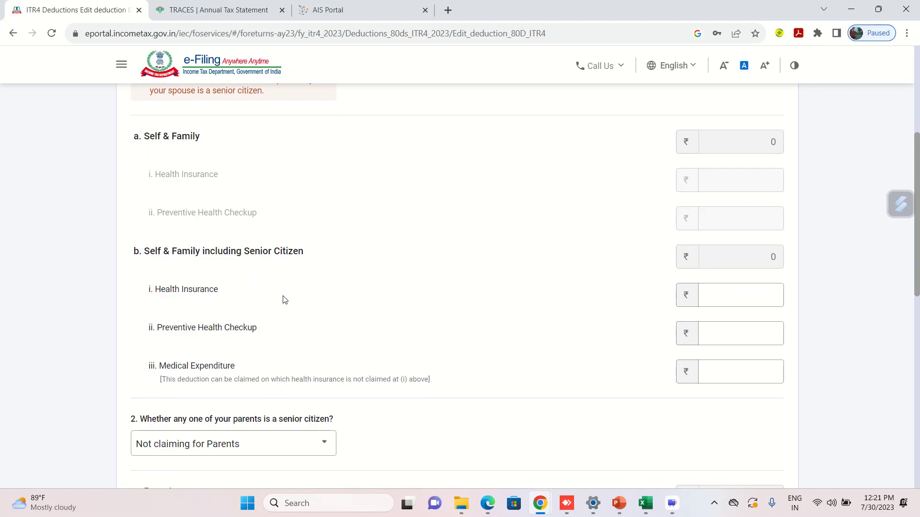
{"action": "left_click", "coordinate": [744, 315]}
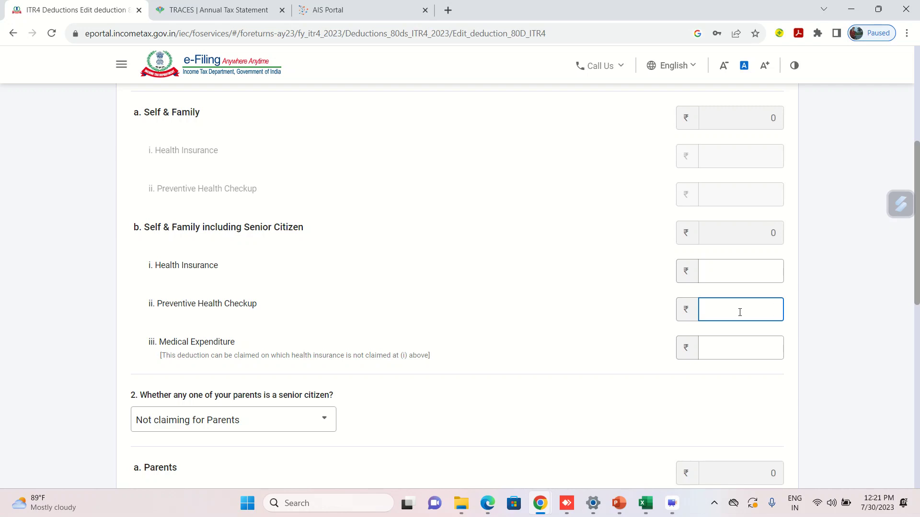
{"action": "key", "text": "alt+Tab"}
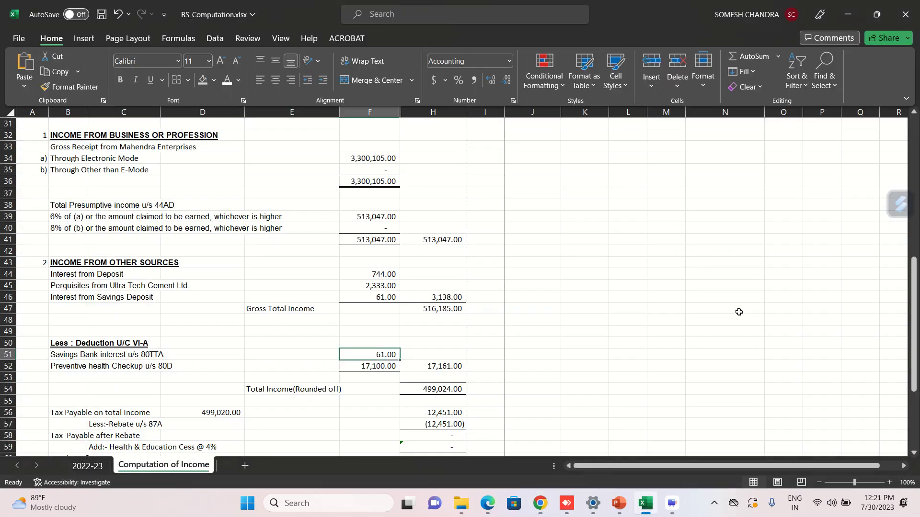
{"action": "key", "text": "alt+Tab"}
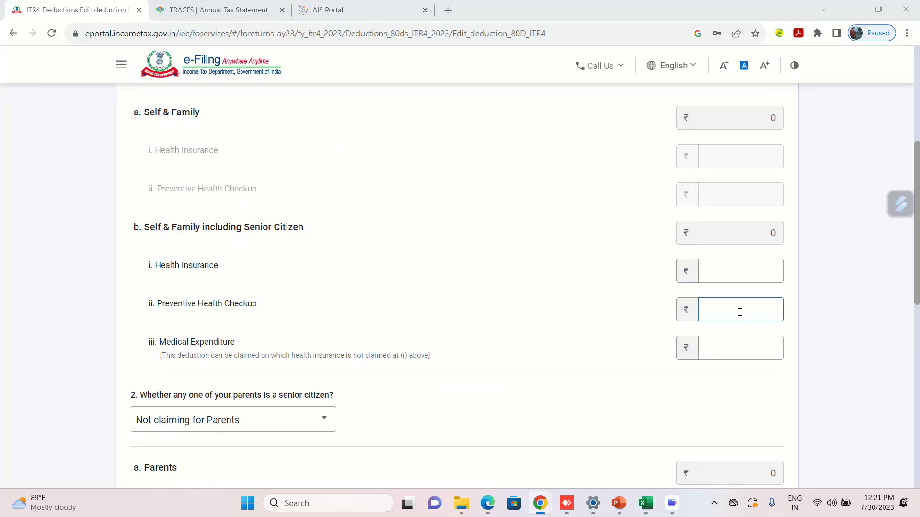
{"action": "key", "text": "alt+Tab"}
{"action": "key", "text": "Down"}
{"action": "key", "text": "alt+Tab"}
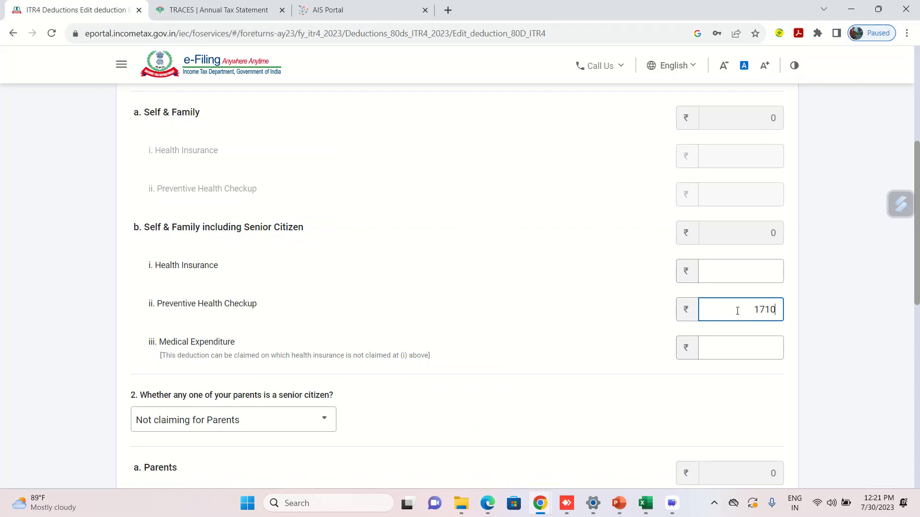
Clear the senior citizen Preventive Health Checkup amount and reopen the senior-citizen answer choices.
{"action": "key", "text": "BackSpace"}
{"action": "key", "text": "BackSpace"}
{"action": "key", "text": "BackSpace"}
{"action": "left_click", "coordinate": [563, 317]}
{"action": "scroll", "coordinate": [397, 271], "scroll_direction": "up", "scroll_amount": 2}
{"action": "scroll", "coordinate": [240, 180], "scroll_direction": "up", "scroll_amount": 3}
{"action": "left_click", "coordinate": [200, 140]}
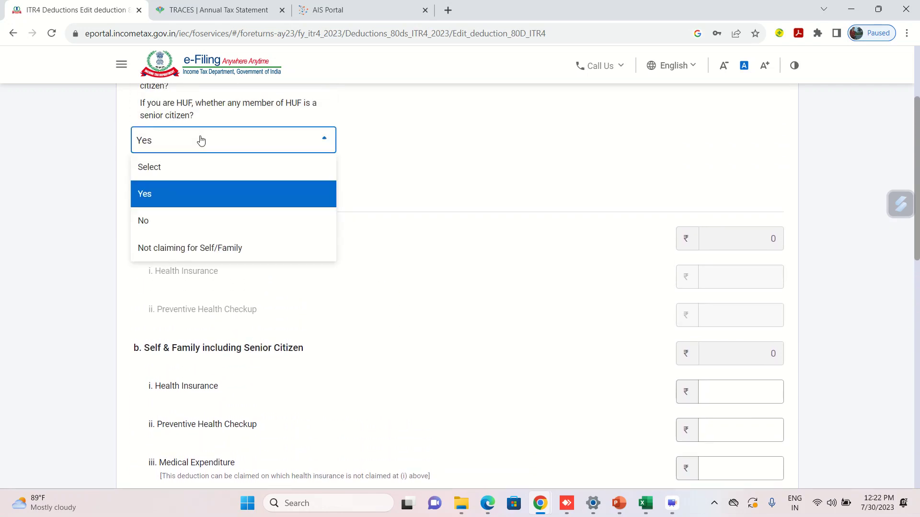
Mark no senior citizen and enter 17,100 as the Self & Family health insurance amount.
{"action": "left_click", "coordinate": [169, 227]}
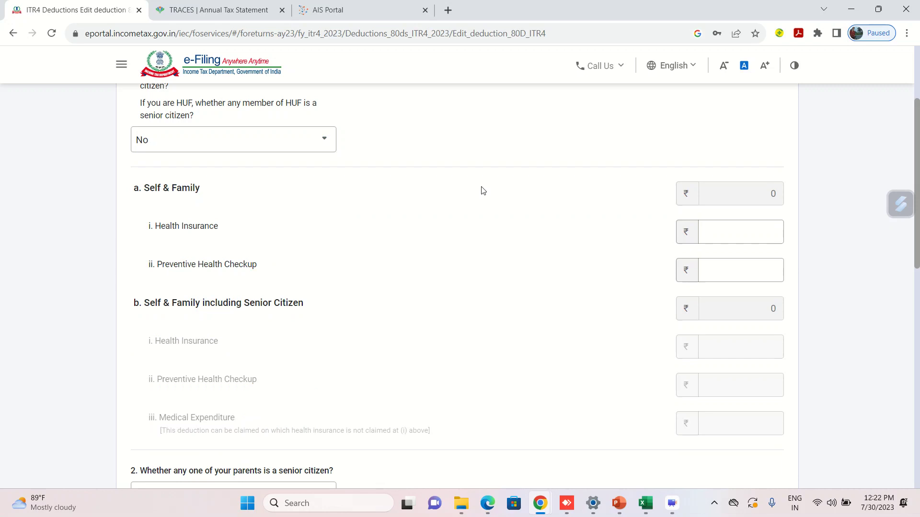
{"action": "left_click", "coordinate": [723, 272]}
{"action": "type", "text": "1710"}
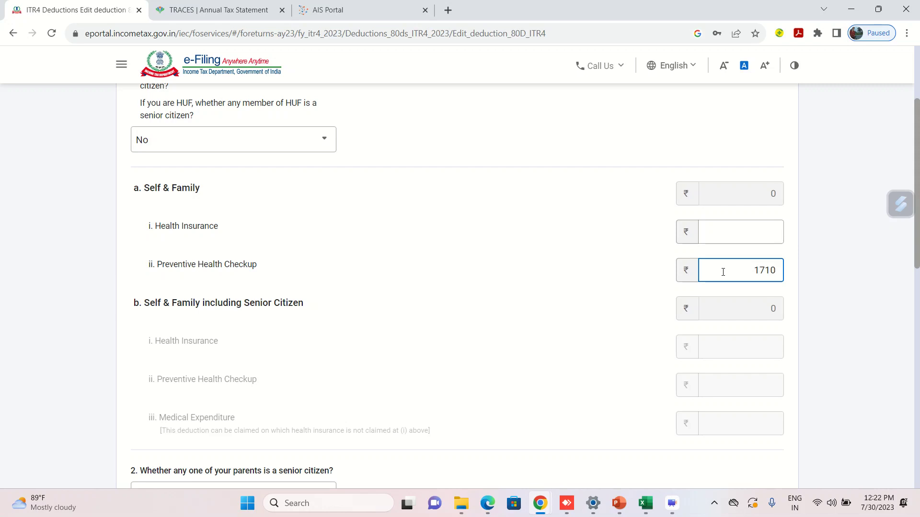
{"action": "left_click", "coordinate": [612, 277]}
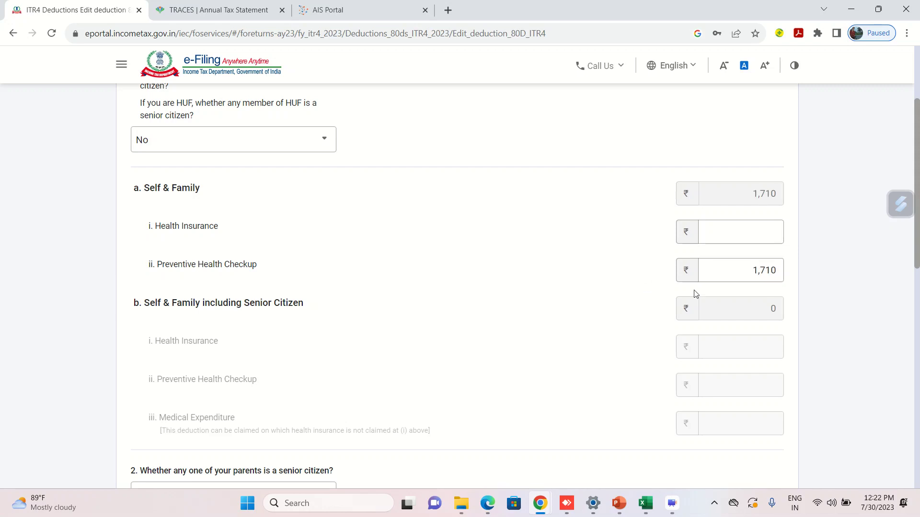
{"action": "left_click", "coordinate": [738, 276]}
{"action": "key", "text": "Delete"}
{"action": "key", "text": "Delete"}
{"action": "key", "text": "Delete"}
{"action": "key", "text": "Delete"}
{"action": "left_click", "coordinate": [758, 236]}
{"action": "type", "text": "17100"}
{"action": "left_click", "coordinate": [501, 278]}
Enter 5,000 for preventive health checkup, then clear both 80D amounts.
{"action": "left_click", "coordinate": [720, 275]}
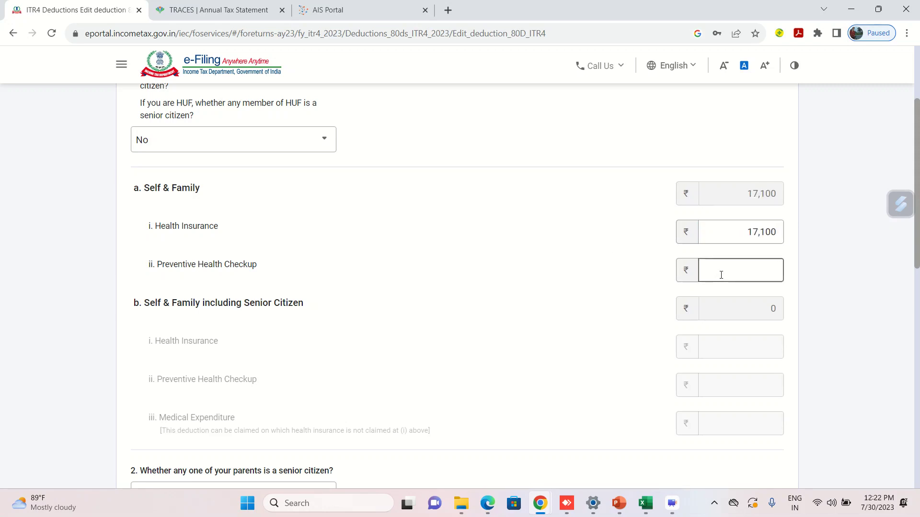
{"action": "type", "text": "5,000"}
{"action": "left_click", "coordinate": [631, 279]}
{"action": "left_click", "coordinate": [734, 270]}
{"action": "key", "text": "Delete"}
{"action": "key", "text": "Delete"}
{"action": "left_click", "coordinate": [745, 228]}
{"action": "key", "text": "Delete"}
{"action": "key", "text": "Delete"}
{"action": "key", "text": "Delete"}
{"action": "key", "text": "Delete"}
{"action": "key", "text": "Delete"}
Re-enter 5,000 as the Self & Family preventive health checkup amount.
{"action": "left_click", "coordinate": [731, 276]}
{"action": "type", "text": "1710"}
{"action": "key", "text": "BackSpace"}
{"action": "key", "text": "BackSpace"}
{"action": "key", "text": "BackSpace"}
{"action": "left_click", "coordinate": [582, 270]}
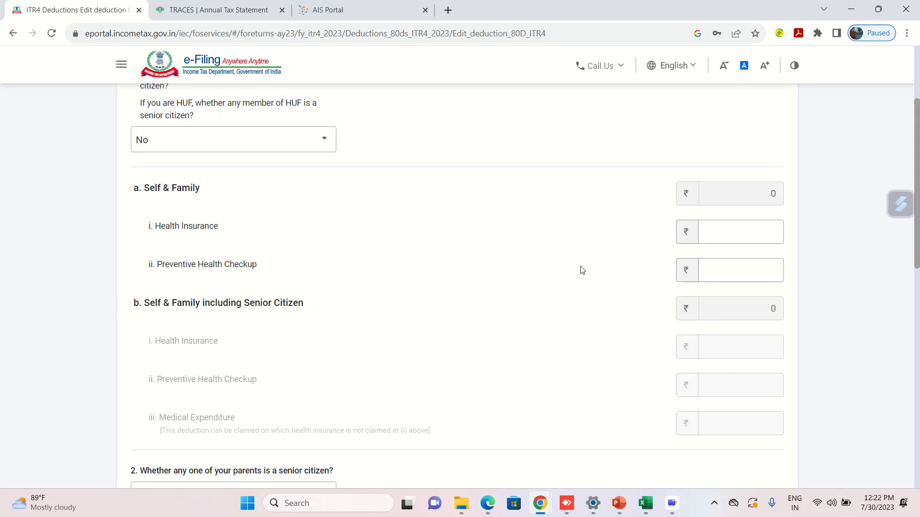
{"action": "left_click", "coordinate": [718, 276]}
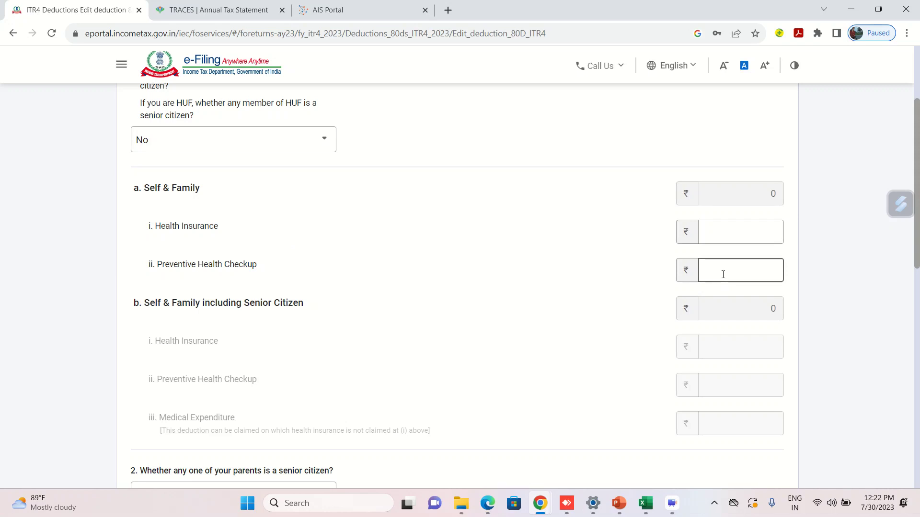
{"action": "type", "text": "5000"}
{"action": "left_click", "coordinate": [654, 269]}
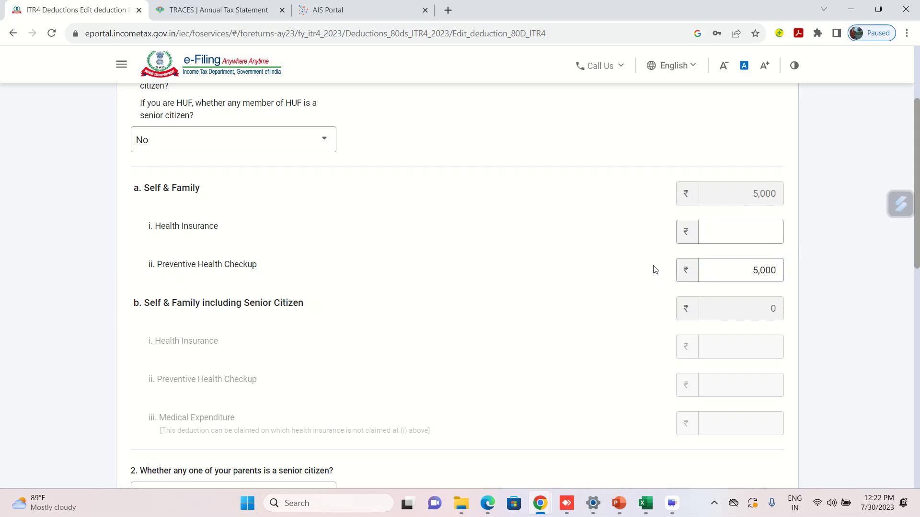
In Excel, compute =F52-5000 in cell K49 to get the 12,100 health insurance share.
{"action": "left_click", "coordinate": [724, 234]}
{"action": "key", "text": "alt+Tab"}
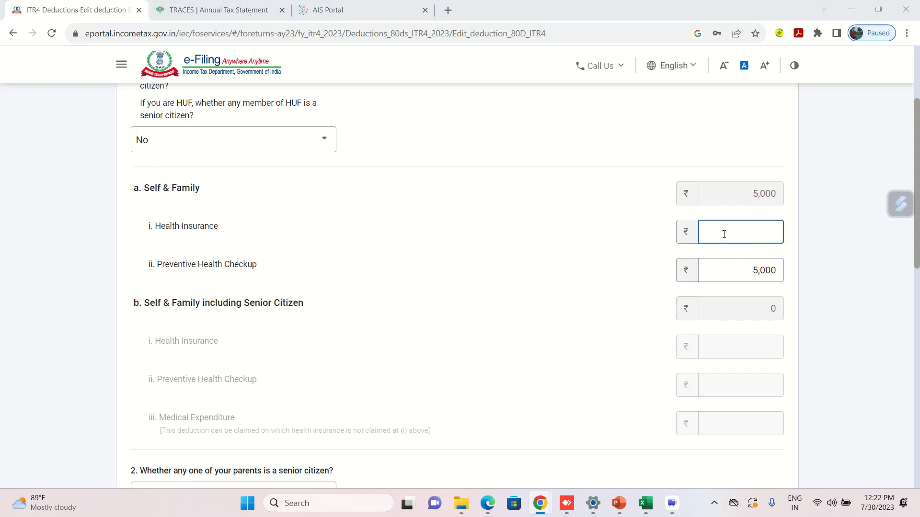
{"action": "left_click", "coordinate": [600, 329]}
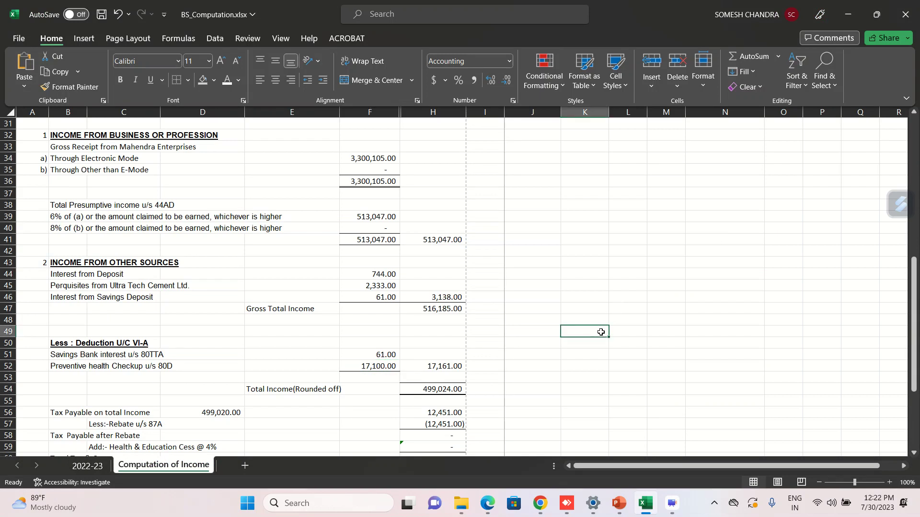
{"action": "type", "text": "="}
{"action": "left_click", "coordinate": [369, 365]}
{"action": "type", "text": "-"}
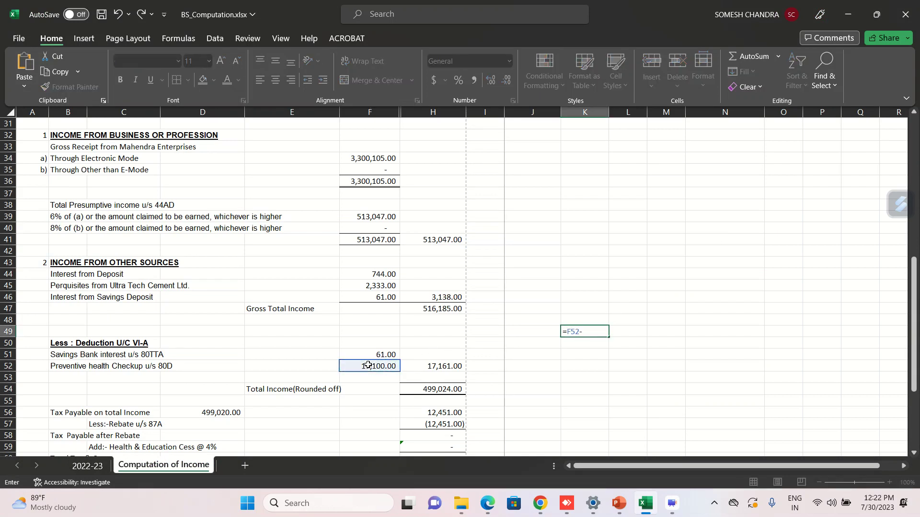
{"action": "type", "text": "500"}
{"action": "key", "text": "Return"}
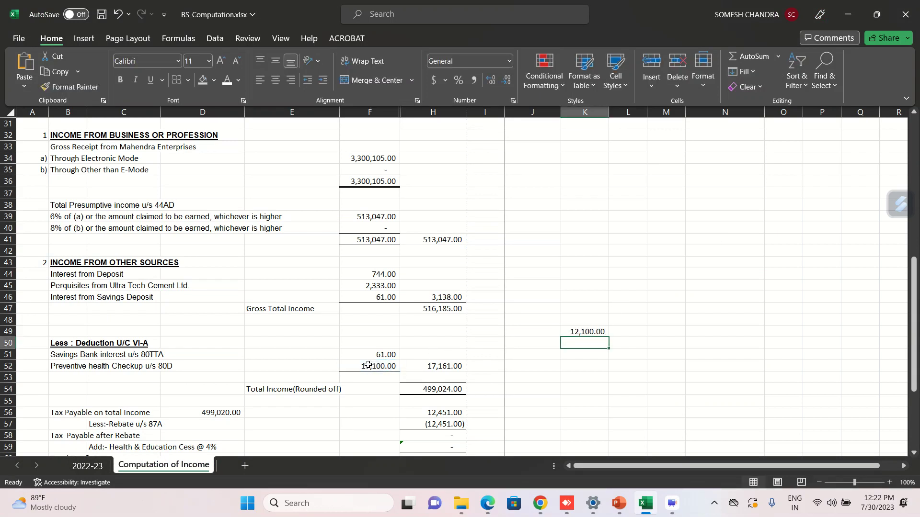
{"action": "key", "text": "alt+Tab"}
Enter 12,100 as health insurance premium and save the 80D deduction.
{"action": "type", "text": "12,100"}
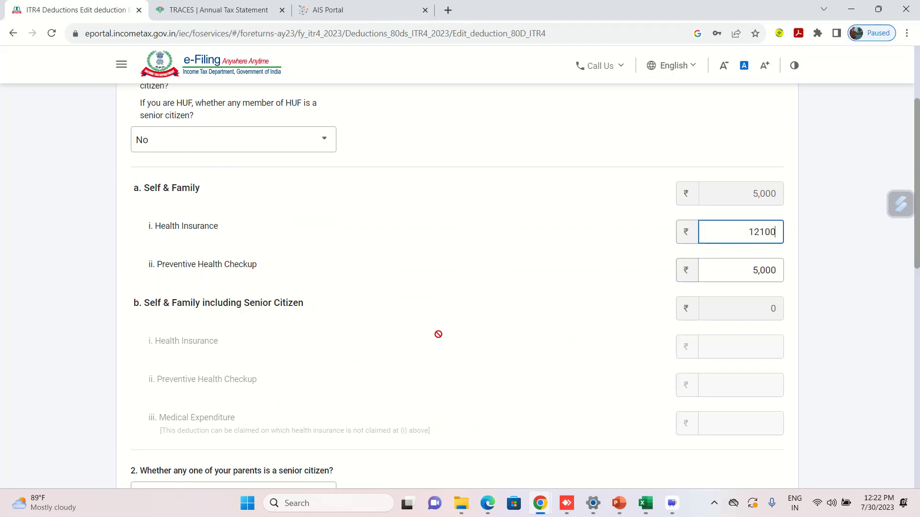
{"action": "left_click", "coordinate": [528, 318]}
{"action": "scroll", "coordinate": [527, 316], "scroll_direction": "down", "scroll_amount": 1}
{"action": "scroll", "coordinate": [527, 315], "scroll_direction": "down", "scroll_amount": 9}
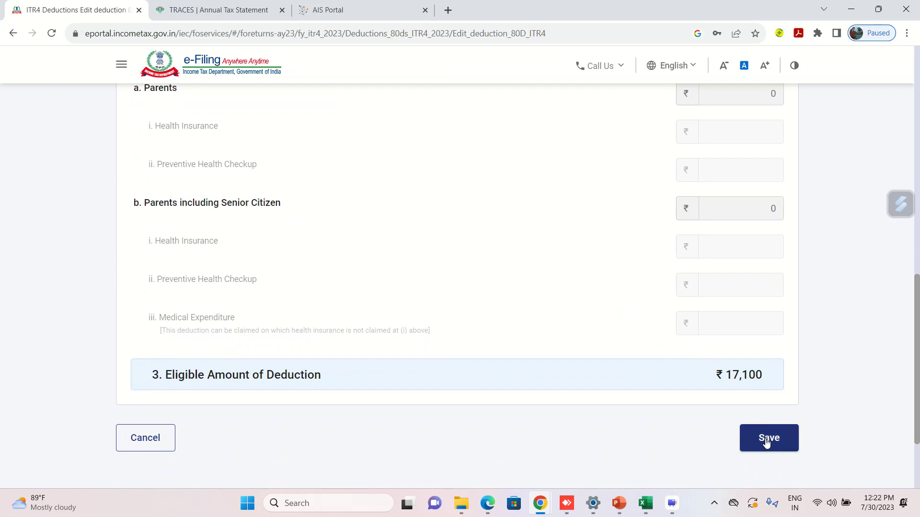
{"action": "scroll", "coordinate": [570, 249], "scroll_direction": "up", "scroll_amount": 6}
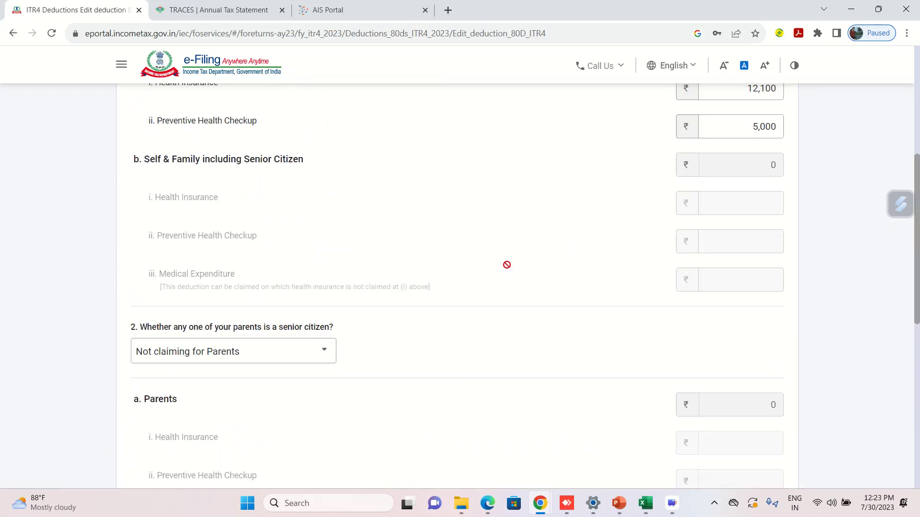
{"action": "scroll", "coordinate": [363, 248], "scroll_direction": "up", "scroll_amount": 3}
{"action": "scroll", "coordinate": [364, 251], "scroll_direction": "up", "scroll_amount": 1}
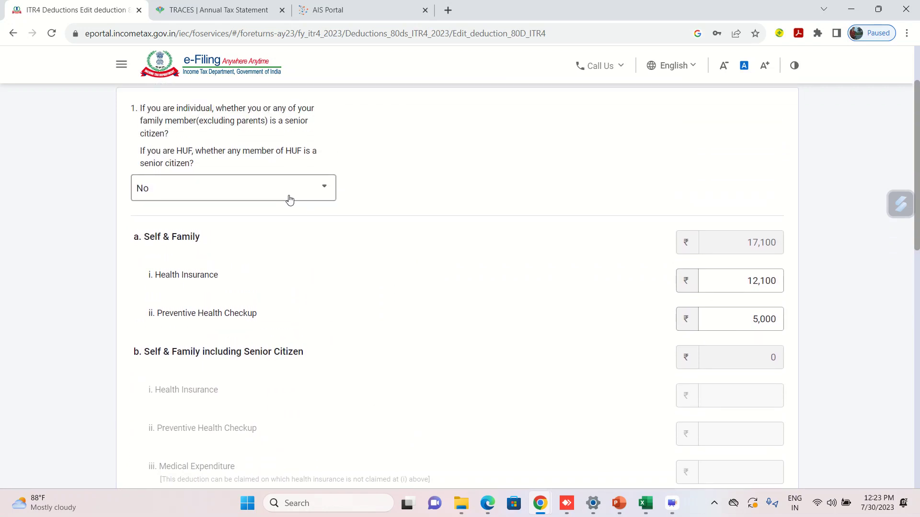
{"action": "scroll", "coordinate": [409, 254], "scroll_direction": "down", "scroll_amount": 11}
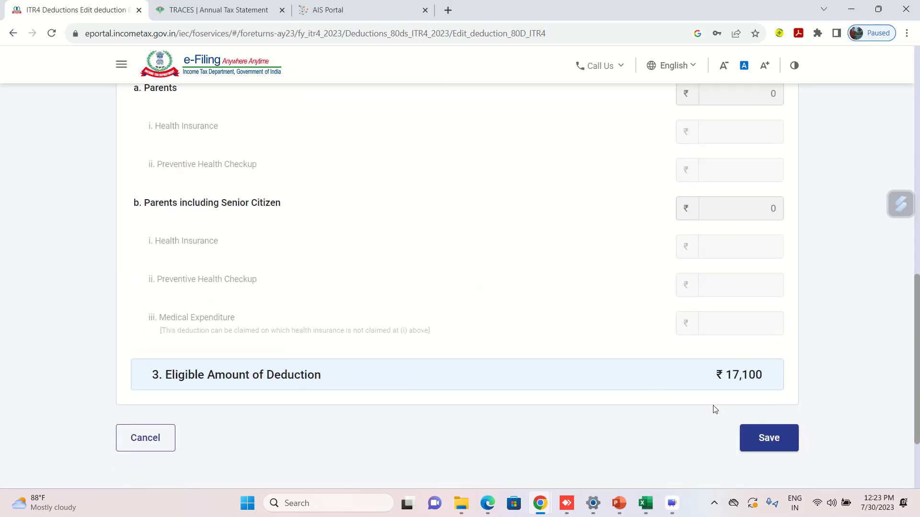
{"action": "left_click", "coordinate": [767, 422]}
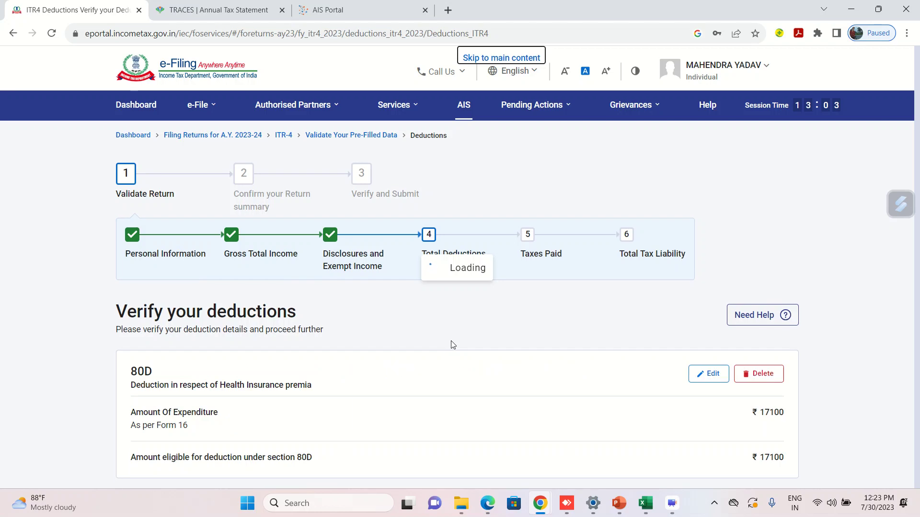
Add the 80TTA savings bank interest deduction from the full deductions list.
{"action": "scroll", "coordinate": [453, 345], "scroll_direction": "down", "scroll_amount": 8}
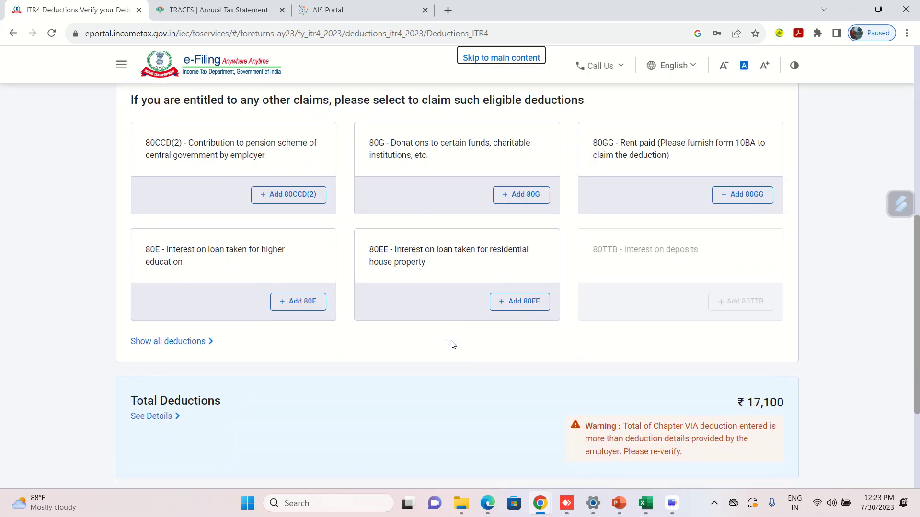
{"action": "left_click", "coordinate": [180, 344]}
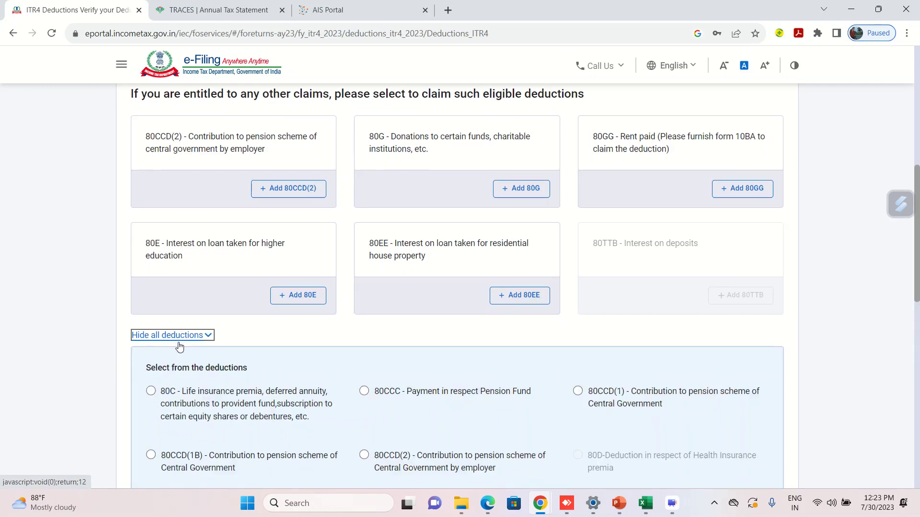
{"action": "scroll", "coordinate": [232, 355], "scroll_direction": "down", "scroll_amount": 5}
{"action": "scroll", "coordinate": [333, 368], "scroll_direction": "down", "scroll_amount": 1}
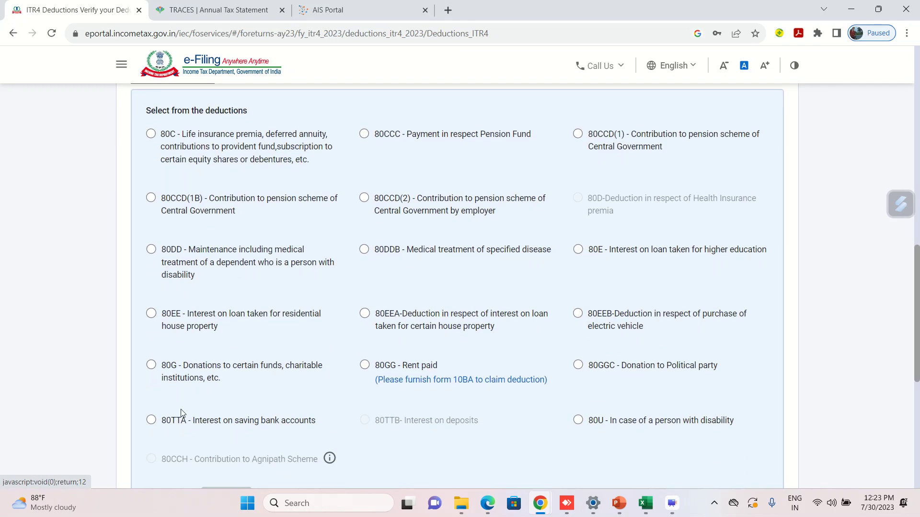
{"action": "left_click", "coordinate": [150, 396]}
{"action": "left_click", "coordinate": [219, 473]}
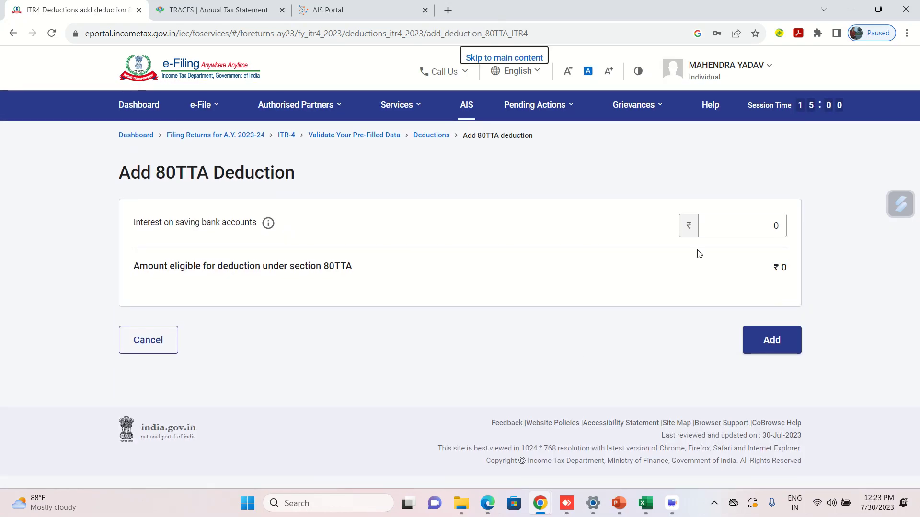
Enter the savings bank interest, save the 80TTA deduction, and confirm ₹17,161 total deductions.
{"action": "left_click", "coordinate": [727, 225]}
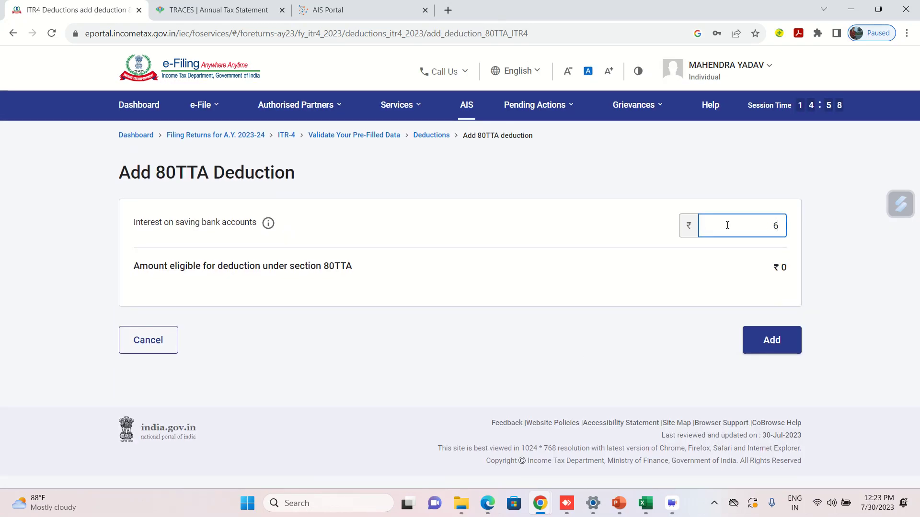
{"action": "left_click", "coordinate": [630, 294]}
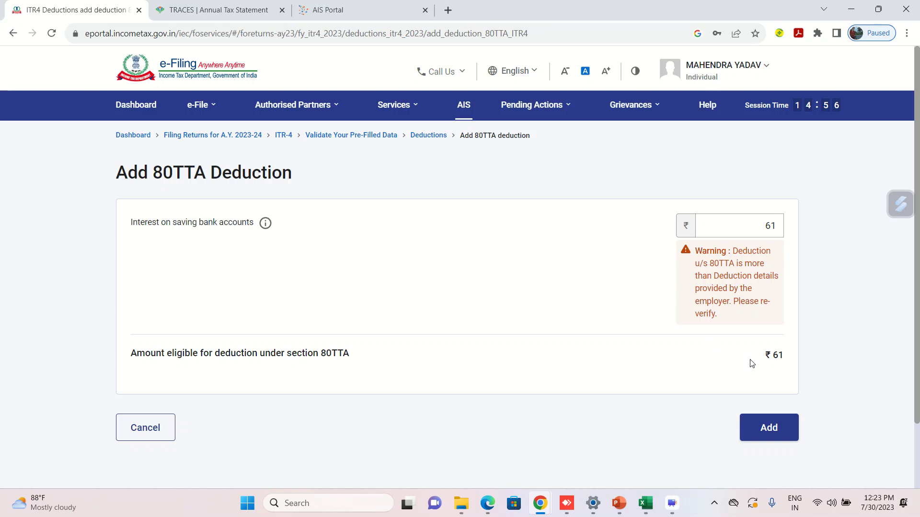
{"action": "double_click", "coordinate": [763, 228]}
{"action": "key", "text": "BackSpace"}
{"action": "type", "text": "62"}
{"action": "left_click", "coordinate": [565, 263]}
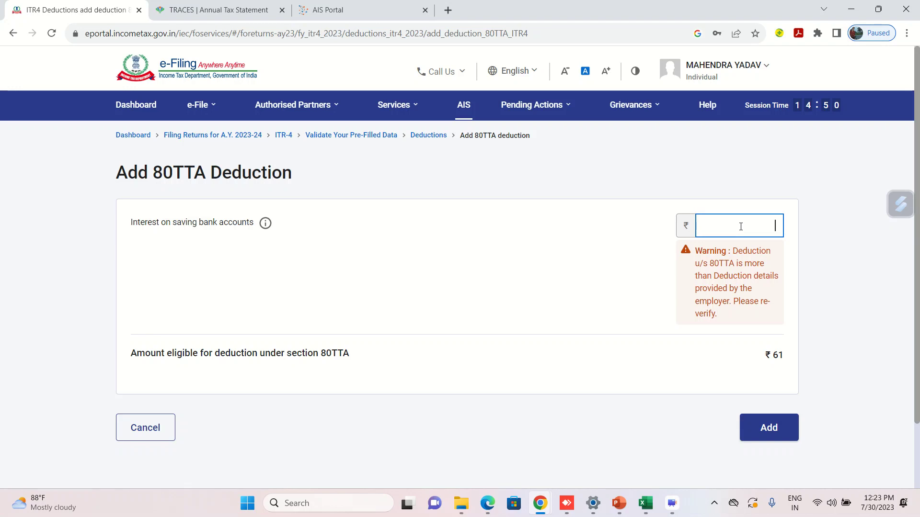
{"action": "left_click", "coordinate": [606, 308]}
{"action": "left_click", "coordinate": [759, 432]}
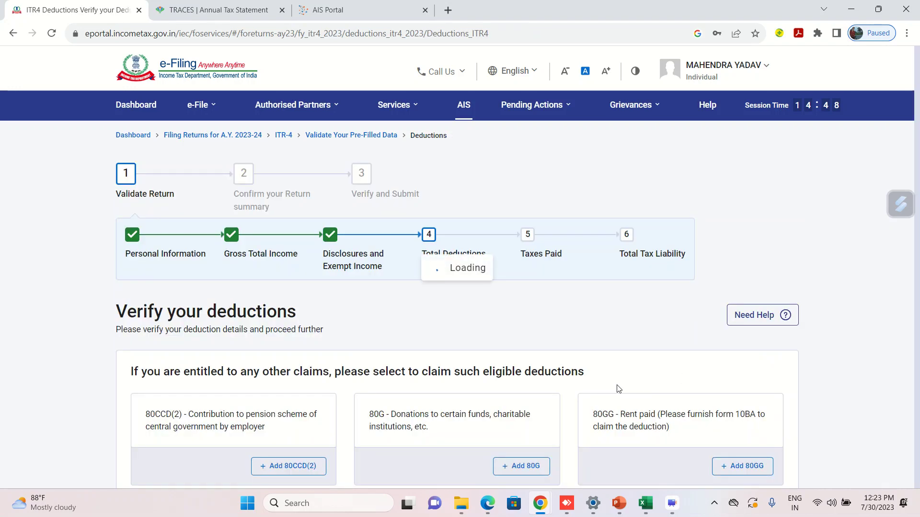
{"action": "scroll", "coordinate": [618, 389], "scroll_direction": "down", "scroll_amount": 2}
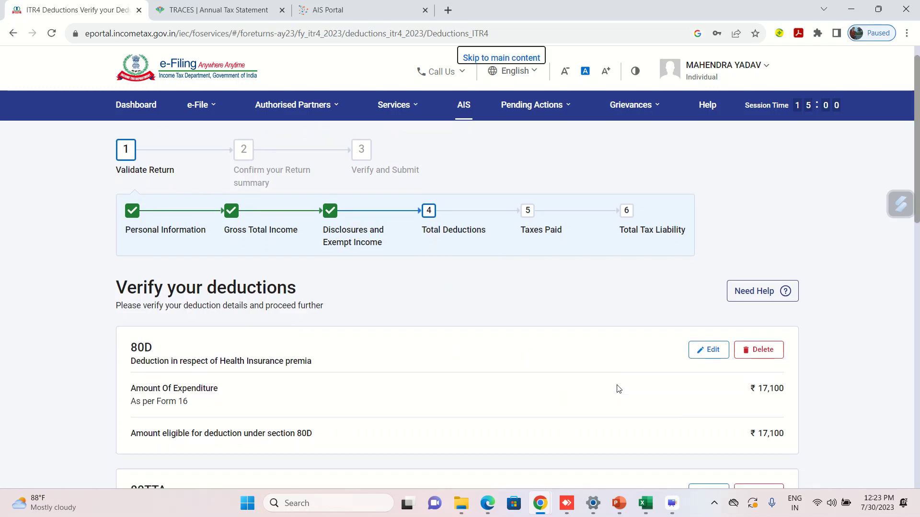
{"action": "scroll", "coordinate": [618, 389], "scroll_direction": "down", "scroll_amount": 10}
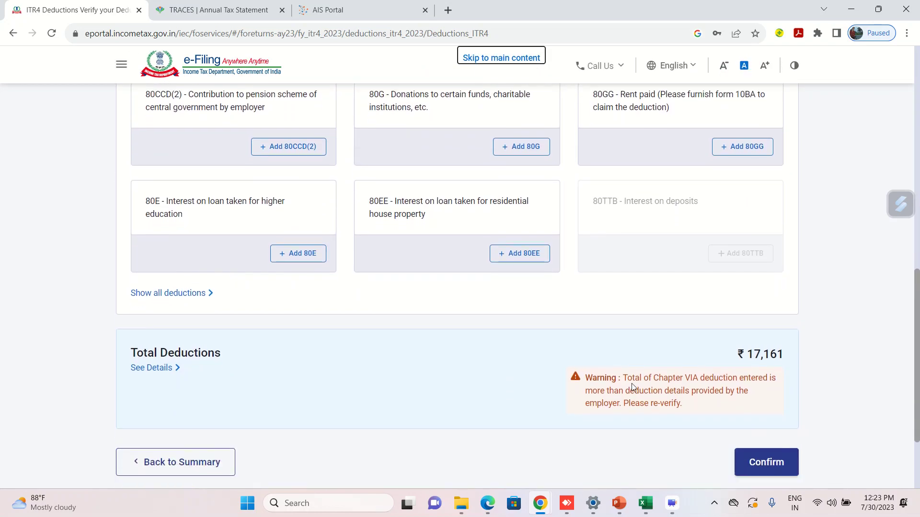
{"action": "left_click", "coordinate": [766, 418]}
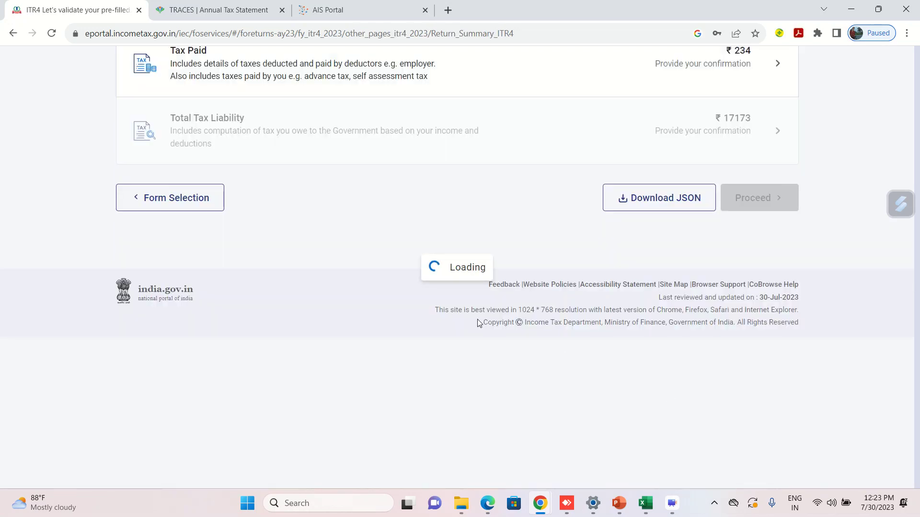
Open Tax Paid and edit the first deductor row under TDS 2(i).
{"action": "scroll", "coordinate": [450, 317], "scroll_direction": "down", "scroll_amount": 2}
{"action": "scroll", "coordinate": [449, 319], "scroll_direction": "down", "scroll_amount": 2}
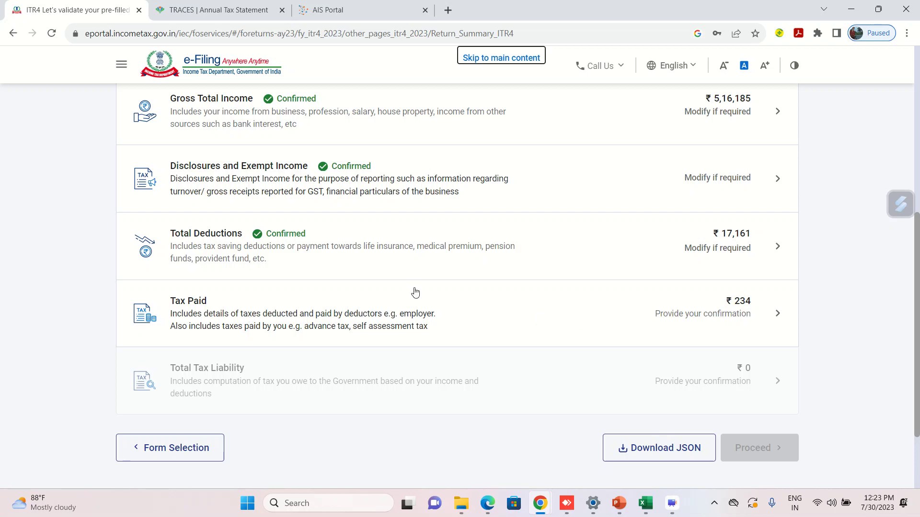
{"action": "left_click", "coordinate": [327, 311]}
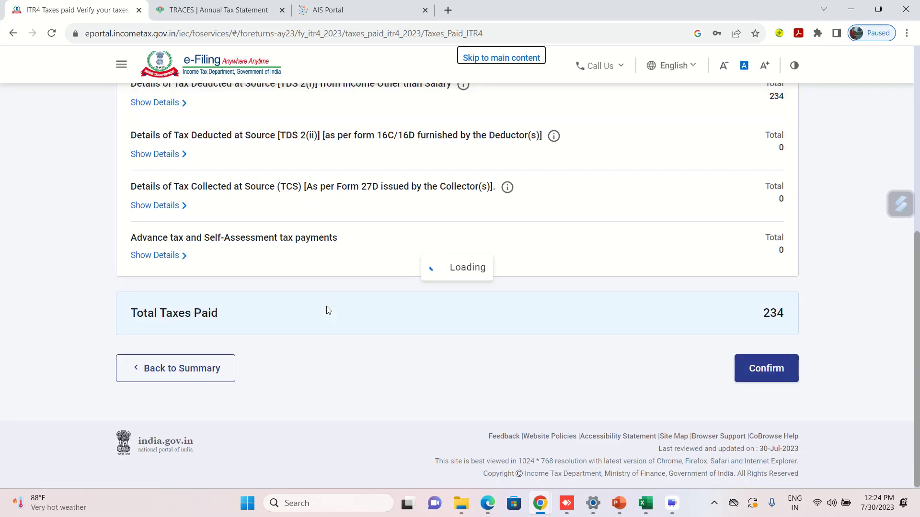
{"action": "scroll", "coordinate": [328, 310], "scroll_direction": "down", "scroll_amount": 3}
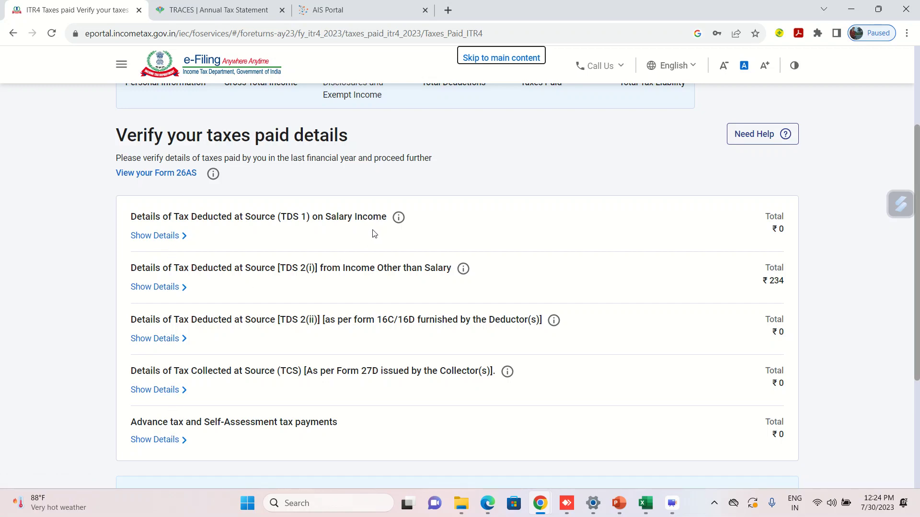
{"action": "left_click", "coordinate": [173, 290]}
{"action": "scroll", "coordinate": [379, 317], "scroll_direction": "down", "scroll_amount": 2}
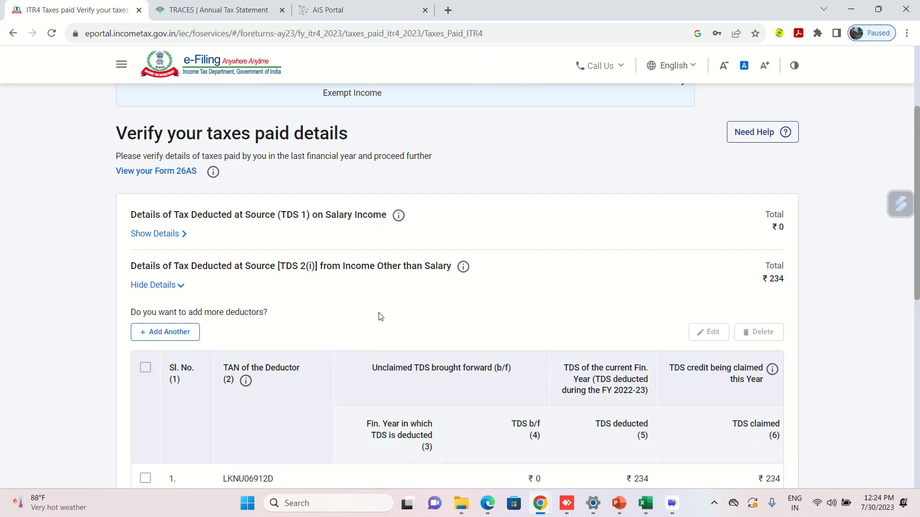
{"action": "scroll", "coordinate": [379, 316], "scroll_direction": "down", "scroll_amount": 3}
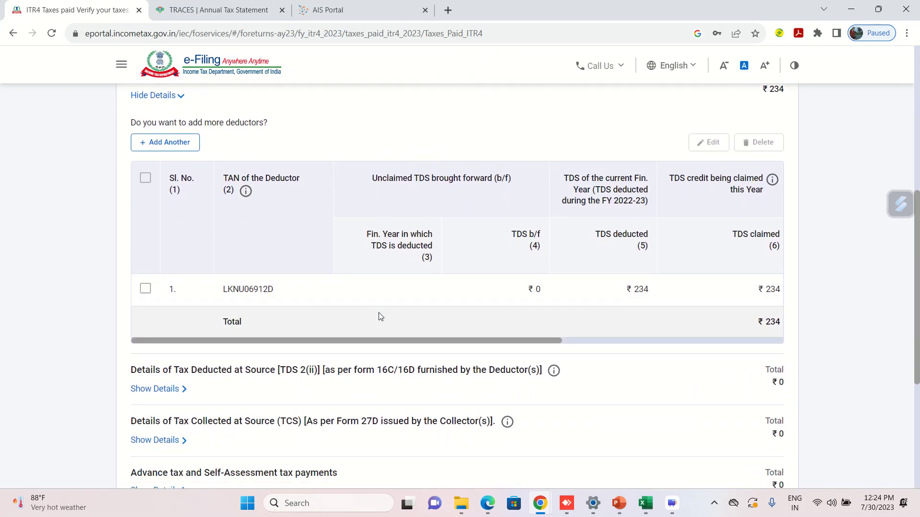
{"action": "left_click", "coordinate": [145, 288]}
{"action": "left_click", "coordinate": [703, 144]}
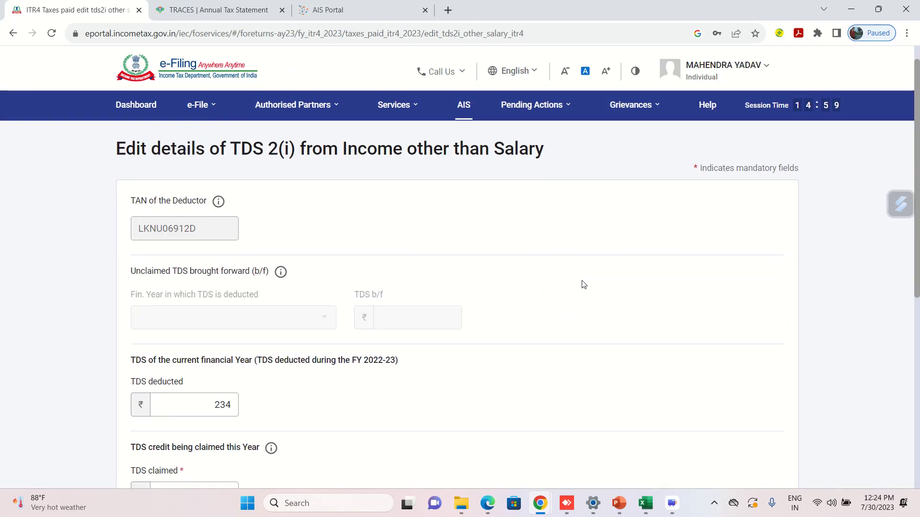
Set Head of Income to OS - Income from Other Source, save, and confirm ₹234 taxes paid.
{"action": "scroll", "coordinate": [582, 283], "scroll_direction": "down", "scroll_amount": 7}
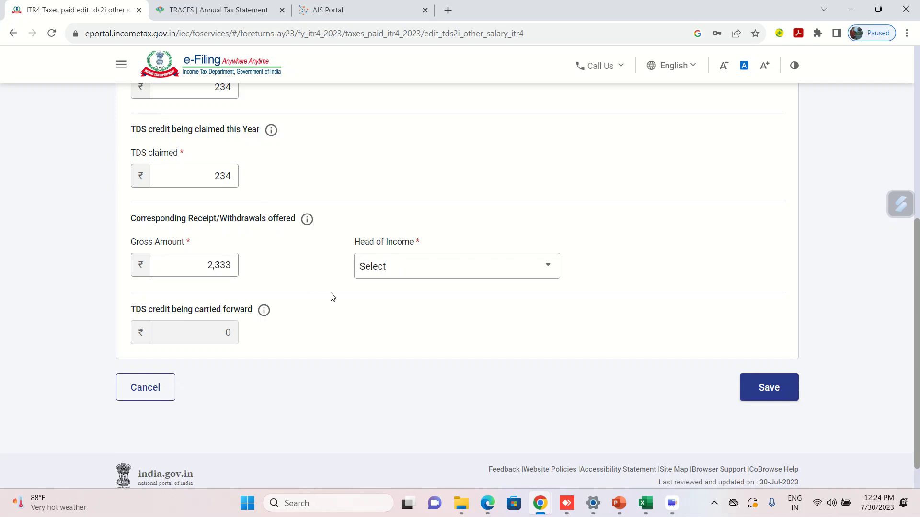
{"action": "left_click", "coordinate": [400, 270]}
{"action": "key", "text": "Down"}
{"action": "key", "text": "Down"}
{"action": "key", "text": "Down"}
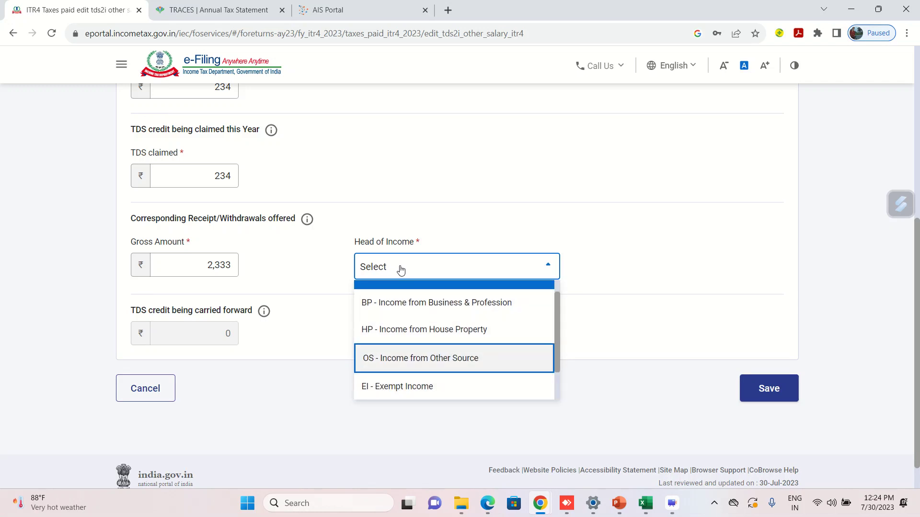
{"action": "key", "text": "Return"}
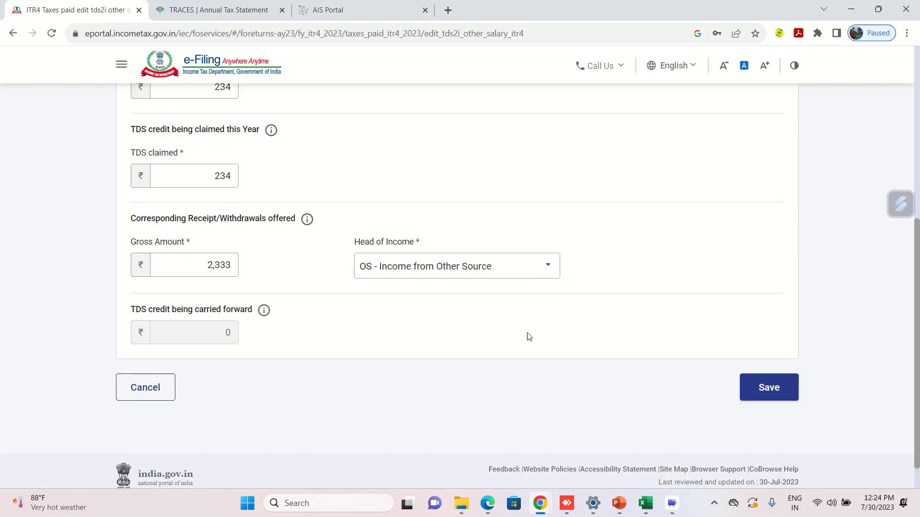
{"action": "left_click", "coordinate": [742, 379]}
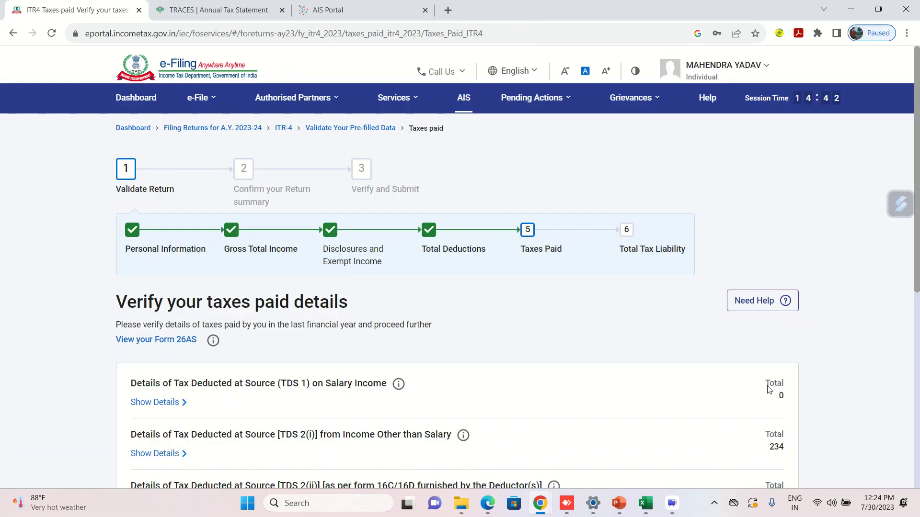
{"action": "scroll", "coordinate": [608, 396], "scroll_direction": "down", "scroll_amount": 7}
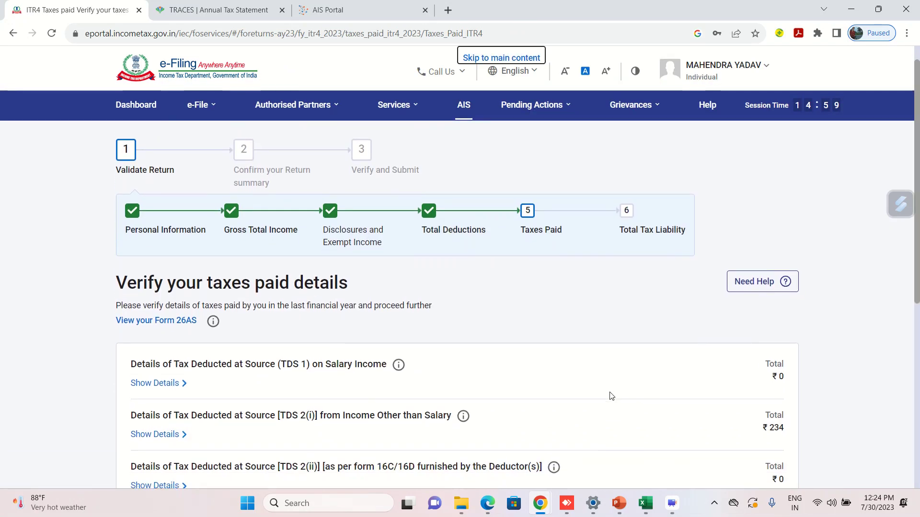
{"action": "scroll", "coordinate": [611, 396], "scroll_direction": "down", "scroll_amount": 1}
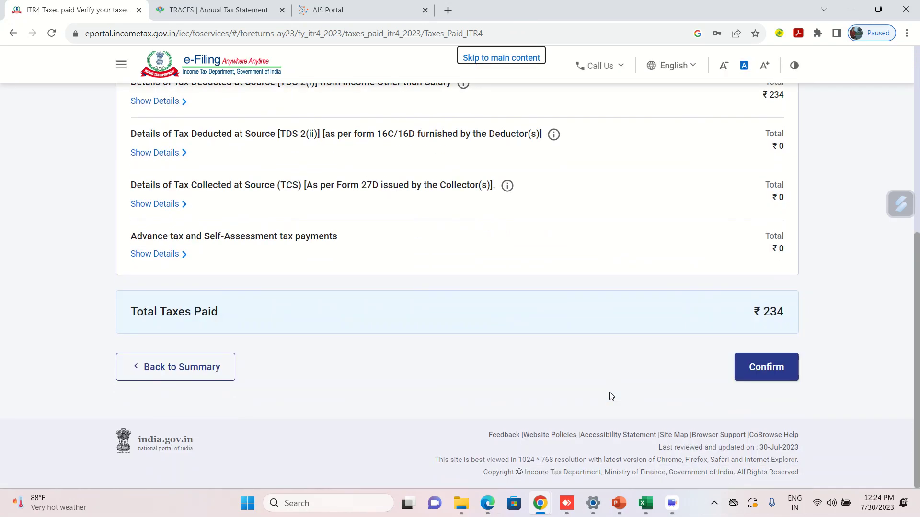
{"action": "left_click", "coordinate": [756, 369]}
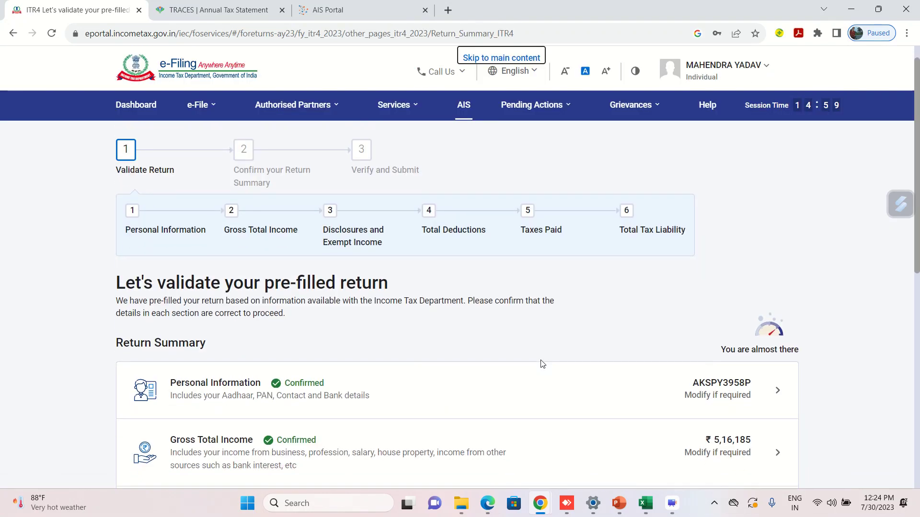
Review the Total Tax Liability schedule and confirm it at ₹0.
{"action": "scroll", "coordinate": [542, 365], "scroll_direction": "down", "scroll_amount": 3}
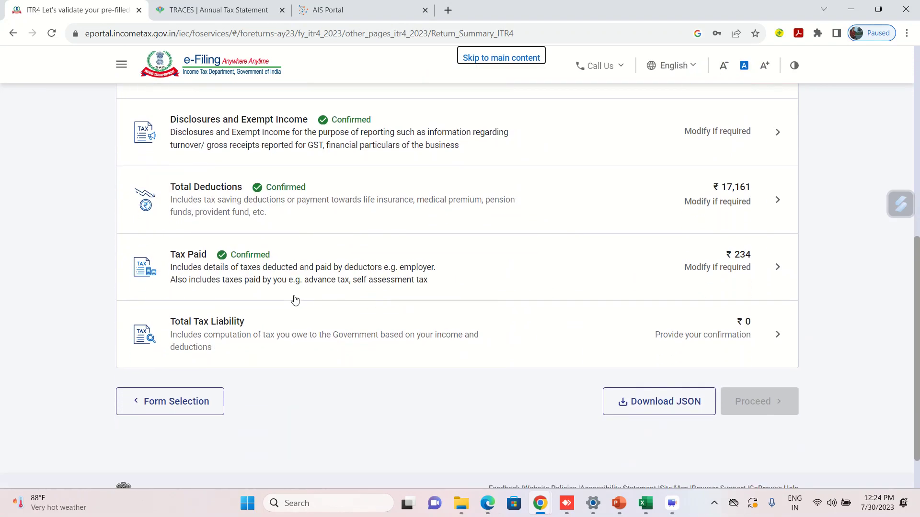
{"action": "left_click", "coordinate": [229, 327]}
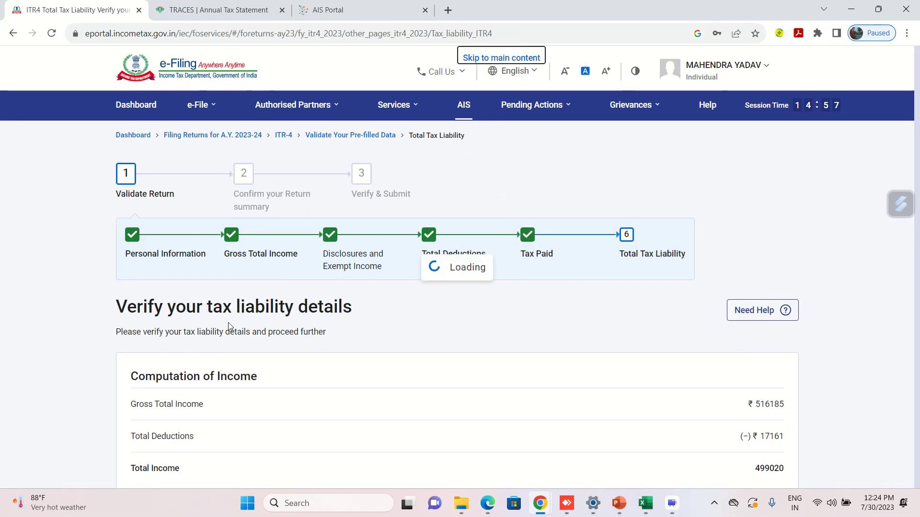
{"action": "scroll", "coordinate": [436, 379], "scroll_direction": "down", "scroll_amount": 3}
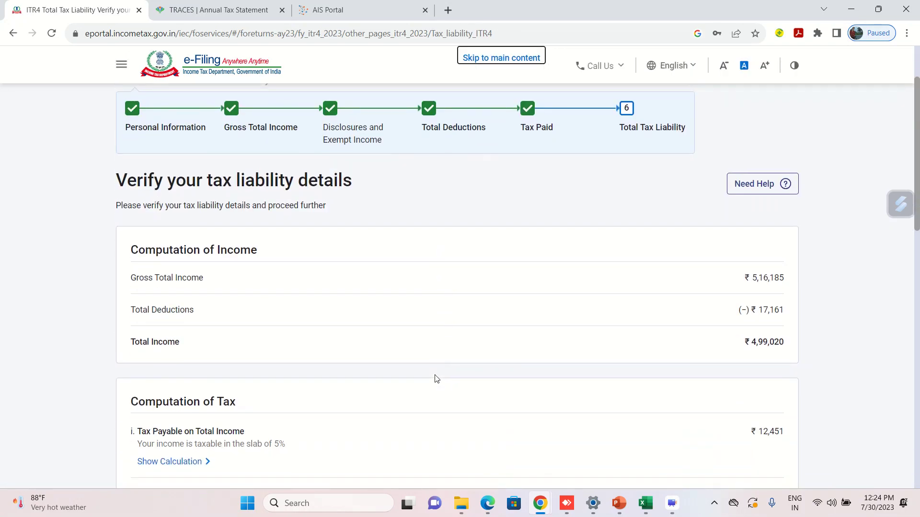
{"action": "scroll", "coordinate": [436, 380], "scroll_direction": "down", "scroll_amount": 1}
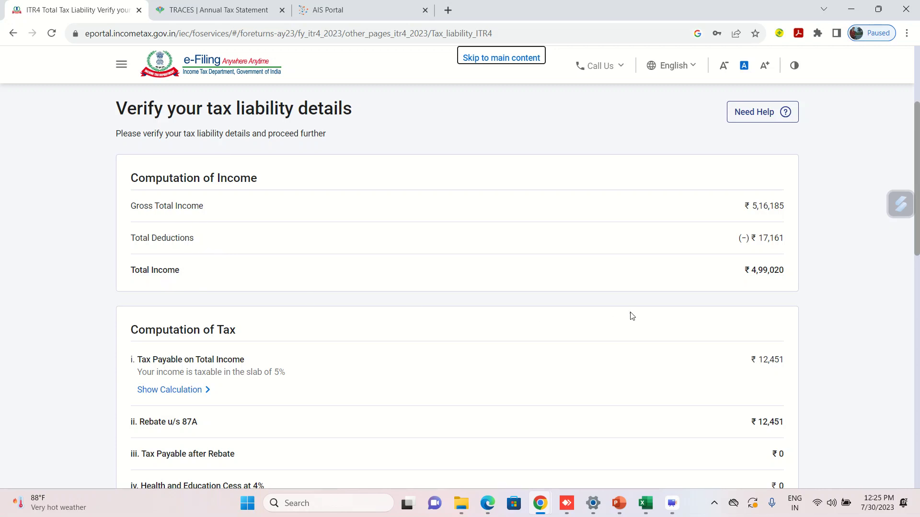
{"action": "scroll", "coordinate": [741, 291], "scroll_direction": "down", "scroll_amount": 2}
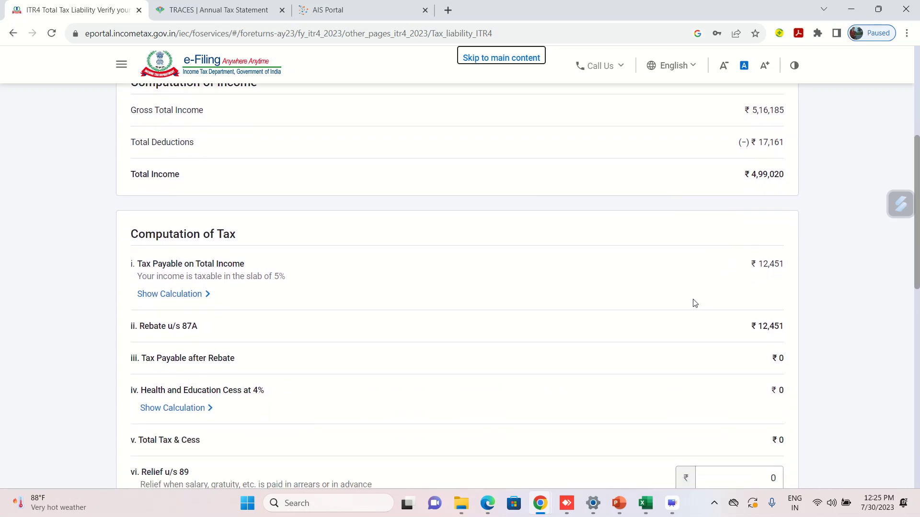
{"action": "scroll", "coordinate": [745, 269], "scroll_direction": "down", "scroll_amount": 1}
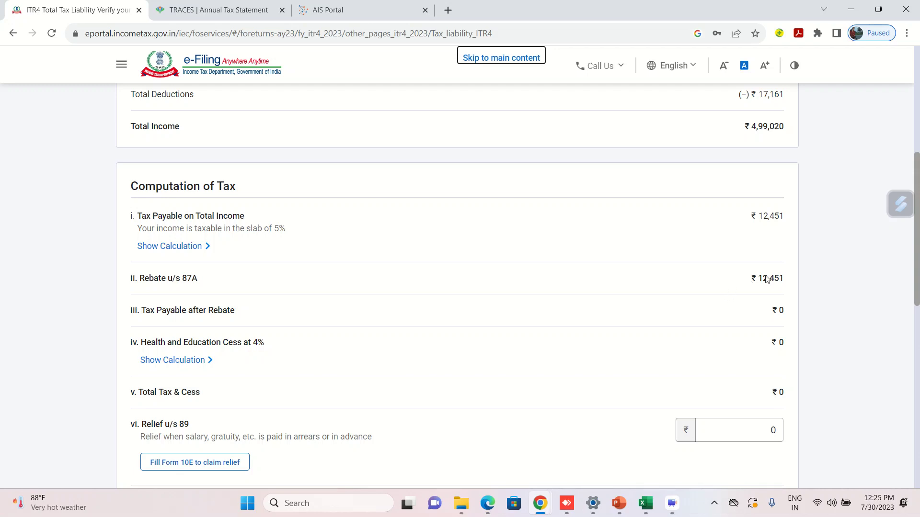
{"action": "scroll", "coordinate": [689, 328], "scroll_direction": "down", "scroll_amount": 4}
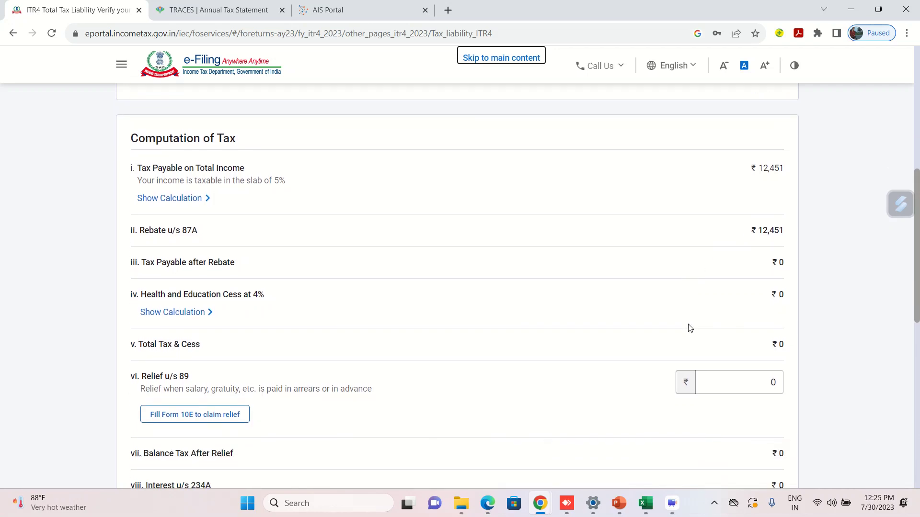
{"action": "scroll", "coordinate": [689, 328], "scroll_direction": "down", "scroll_amount": 6}
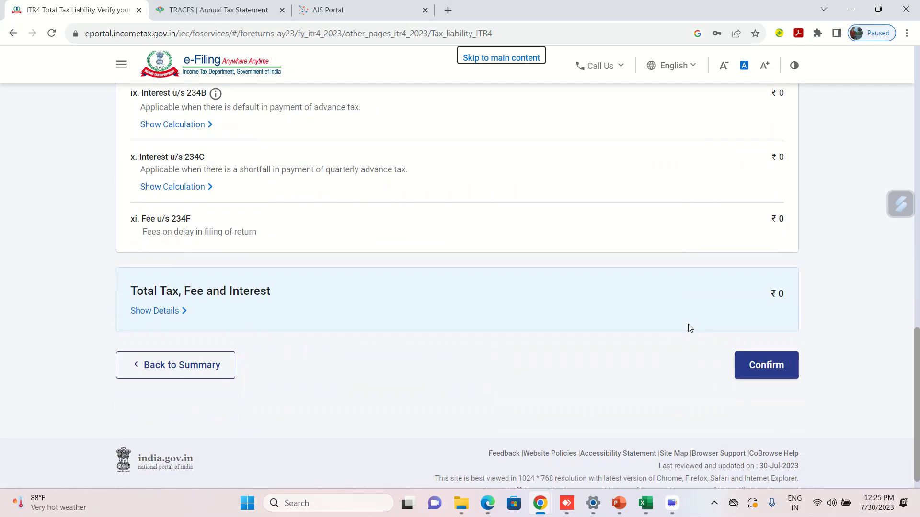
{"action": "scroll", "coordinate": [657, 267], "scroll_direction": "up", "scroll_amount": 5}
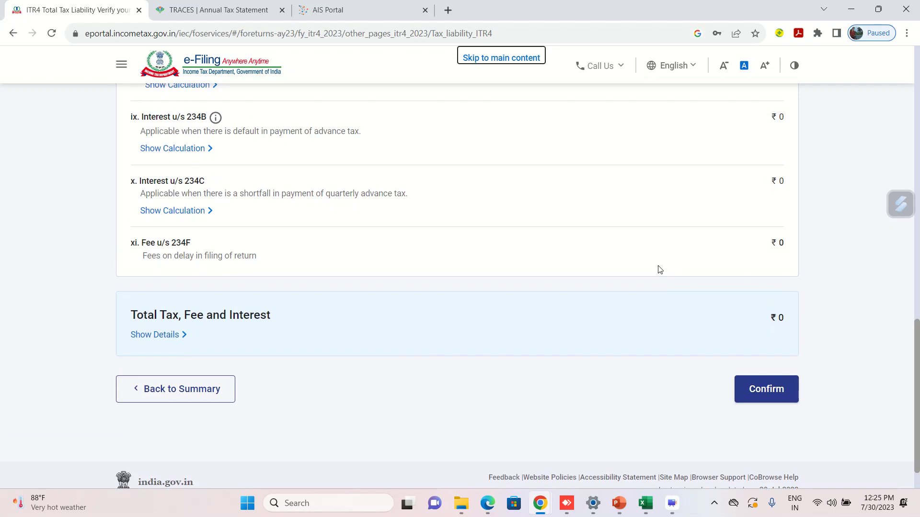
{"action": "scroll", "coordinate": [478, 371], "scroll_direction": "down", "scroll_amount": 6}
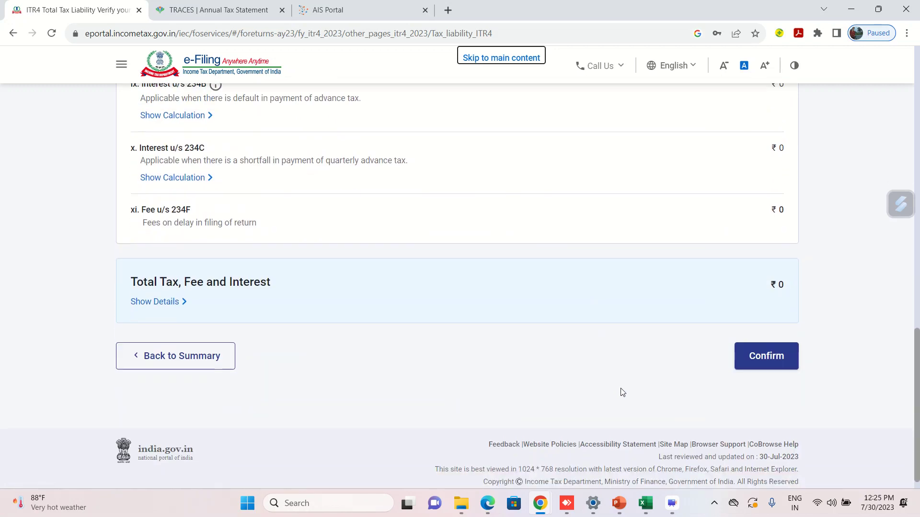
{"action": "left_click", "coordinate": [762, 346]}
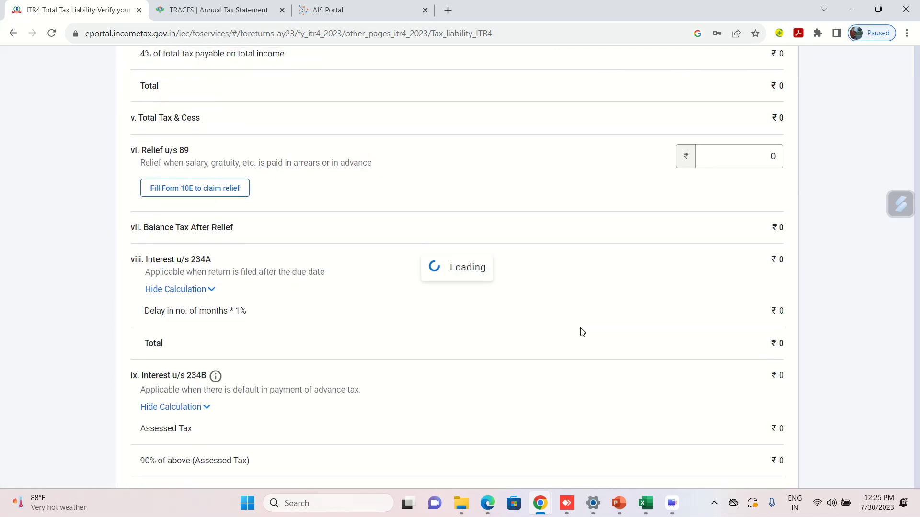
Cross-check tax payable in cell H56 of BS_Computation.xlsx, then review the return summary.
{"action": "key", "text": "alt+Tab"}
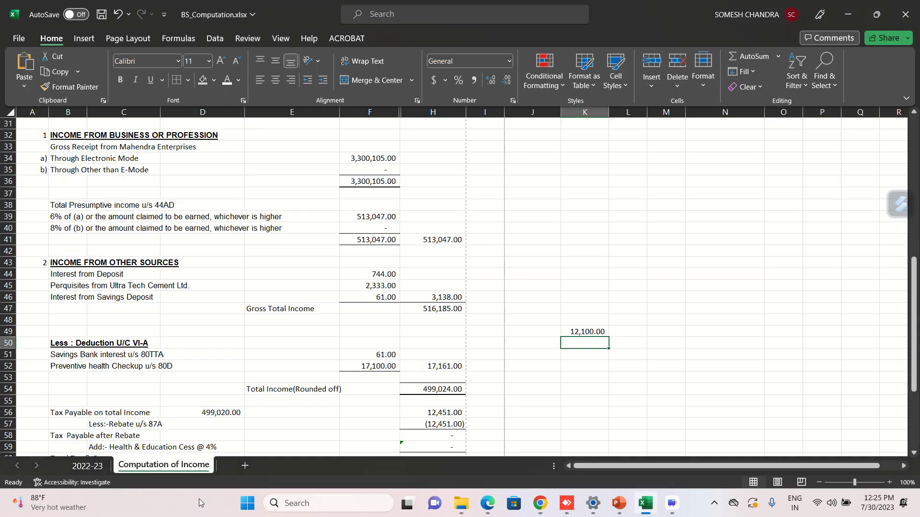
{"action": "left_click", "coordinate": [238, 435]}
{"action": "left_click", "coordinate": [460, 415]}
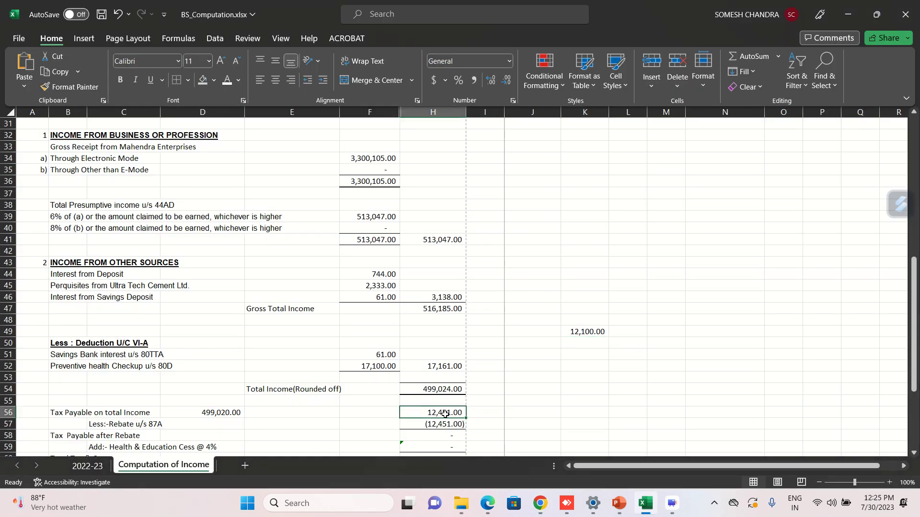
{"action": "left_click", "coordinate": [376, 415]}
{"action": "key", "text": "alt+Tab"}
{"action": "scroll", "coordinate": [297, 418], "scroll_direction": "down", "scroll_amount": 10}
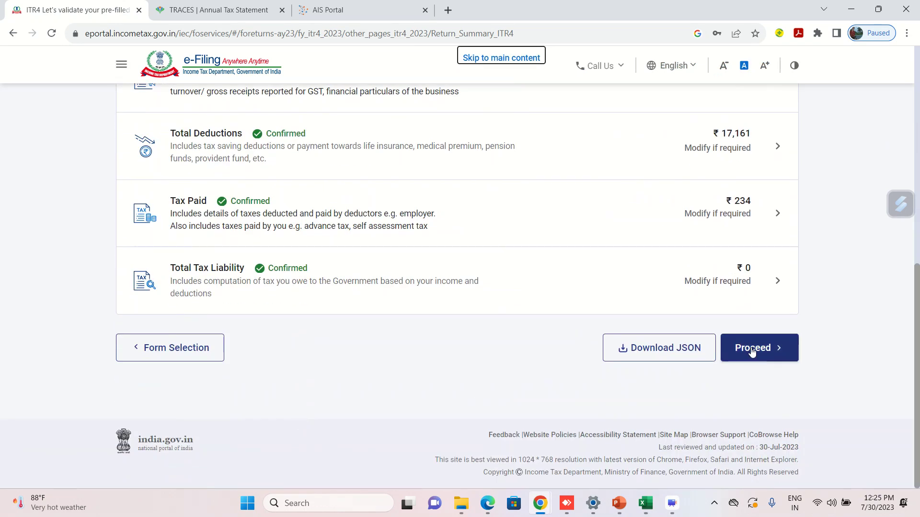
Proceed to the tax summary showing a ₹230 refund, then open Preview Return.
{"action": "left_click", "coordinate": [750, 349]}
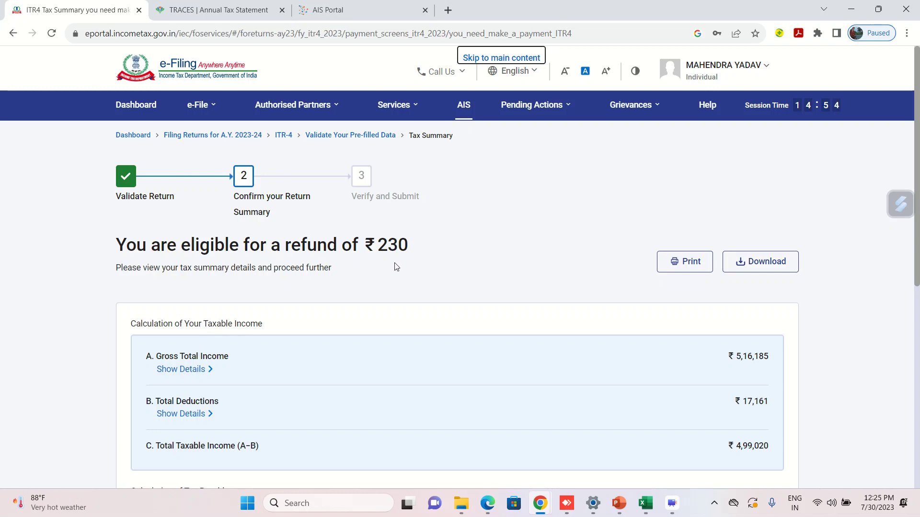
{"action": "scroll", "coordinate": [396, 266], "scroll_direction": "down", "scroll_amount": 5}
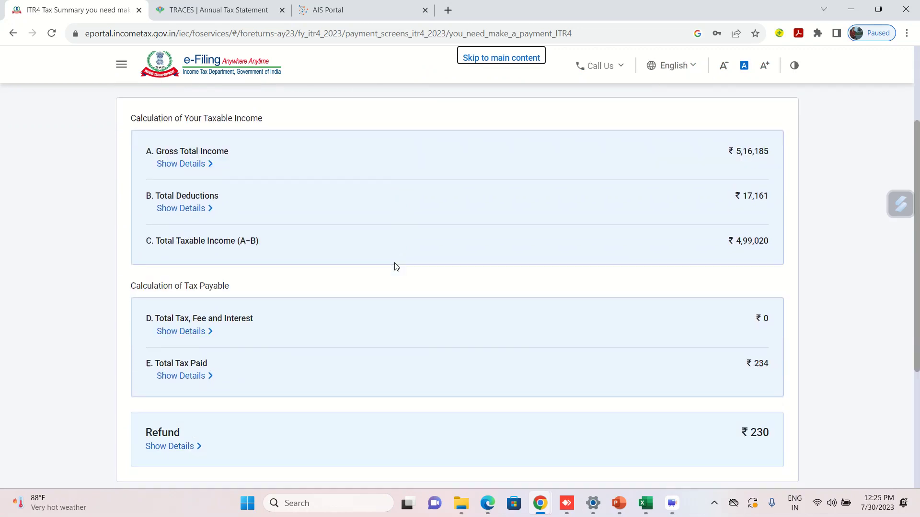
{"action": "scroll", "coordinate": [425, 279], "scroll_direction": "down", "scroll_amount": 1}
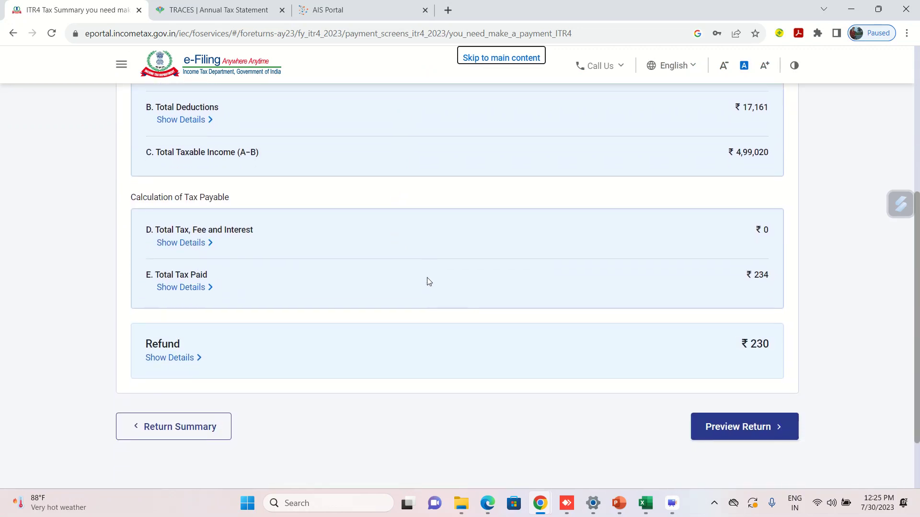
{"action": "left_click", "coordinate": [730, 426]}
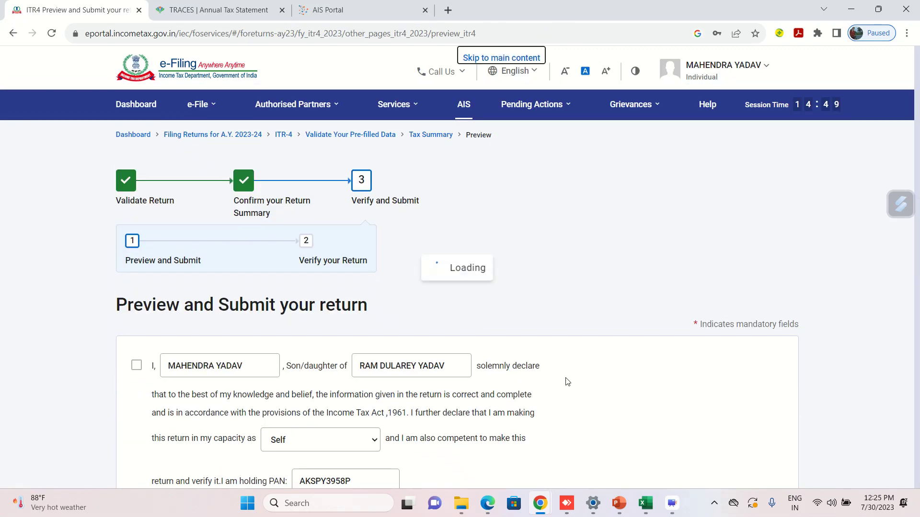
Accept the verification declaration and proceed to the return preview.
{"action": "left_click", "coordinate": [138, 367]}
{"action": "scroll", "coordinate": [541, 290], "scroll_direction": "down", "scroll_amount": 6}
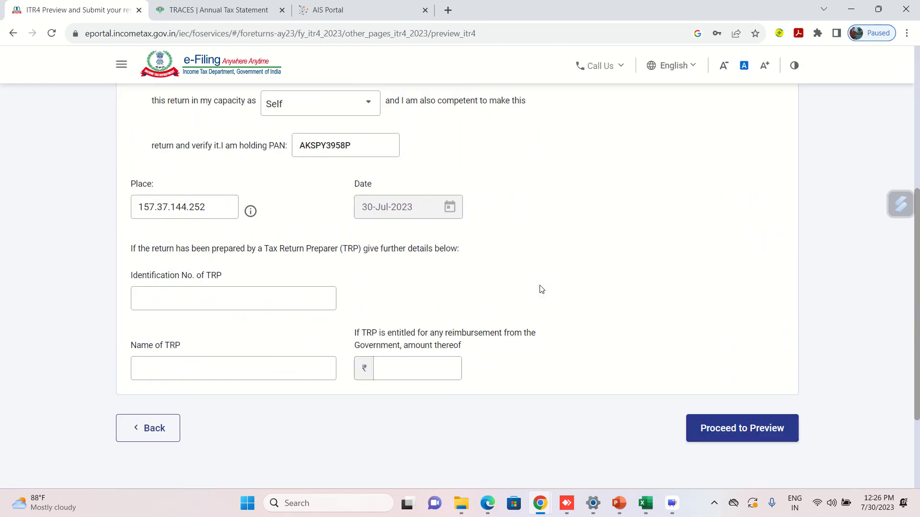
{"action": "left_click", "coordinate": [709, 402]}
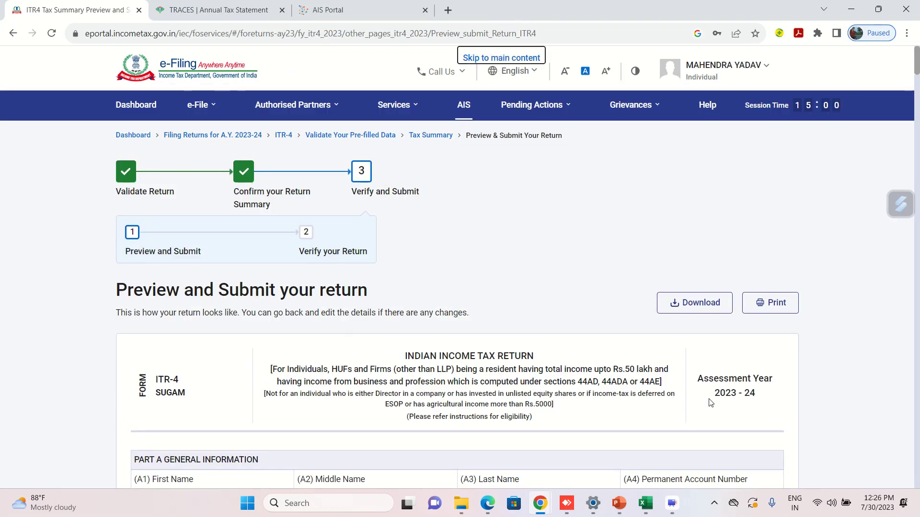
Scroll through the previewed ITR 4 and send it for validation.
{"action": "scroll", "coordinate": [555, 303], "scroll_direction": "down", "scroll_amount": 10}
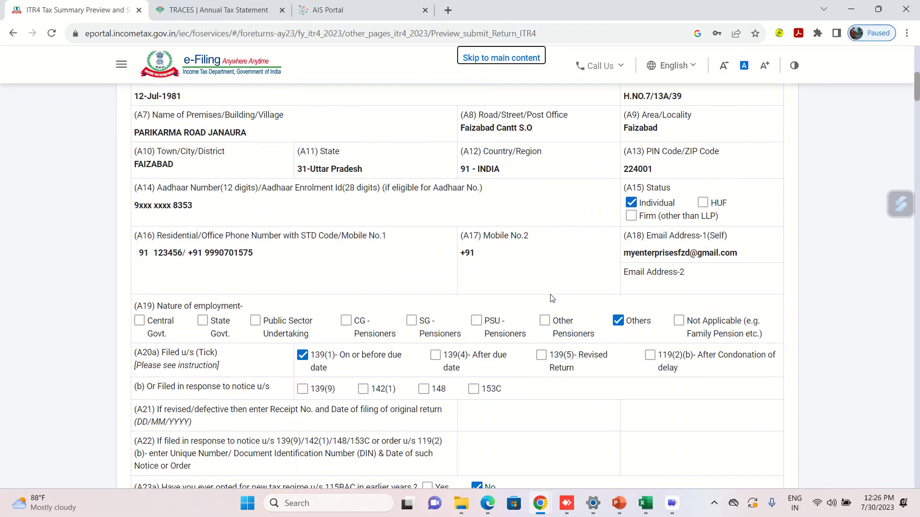
{"action": "scroll", "coordinate": [551, 298], "scroll_direction": "down", "scroll_amount": 20}
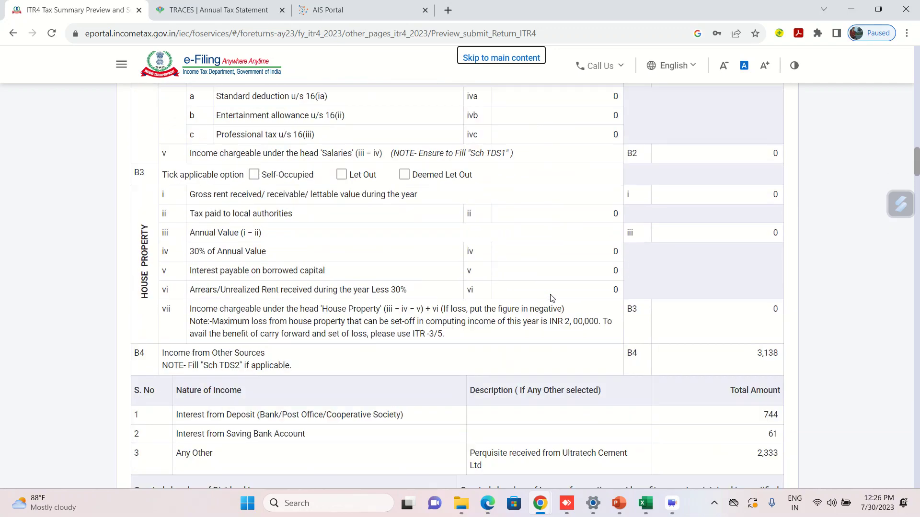
{"action": "scroll", "coordinate": [551, 298], "scroll_direction": "down", "scroll_amount": 20}
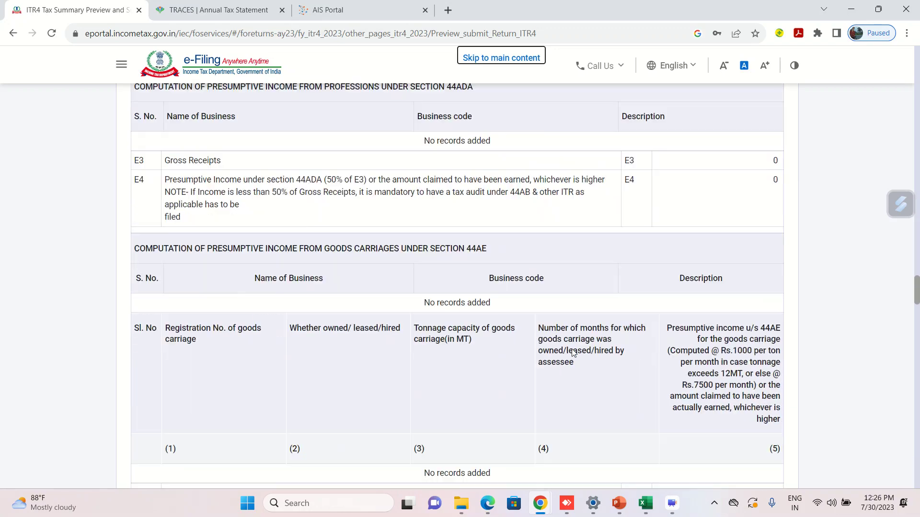
{"action": "scroll", "coordinate": [573, 353], "scroll_direction": "down", "scroll_amount": 2}
{"action": "left_click", "coordinate": [672, 503]}
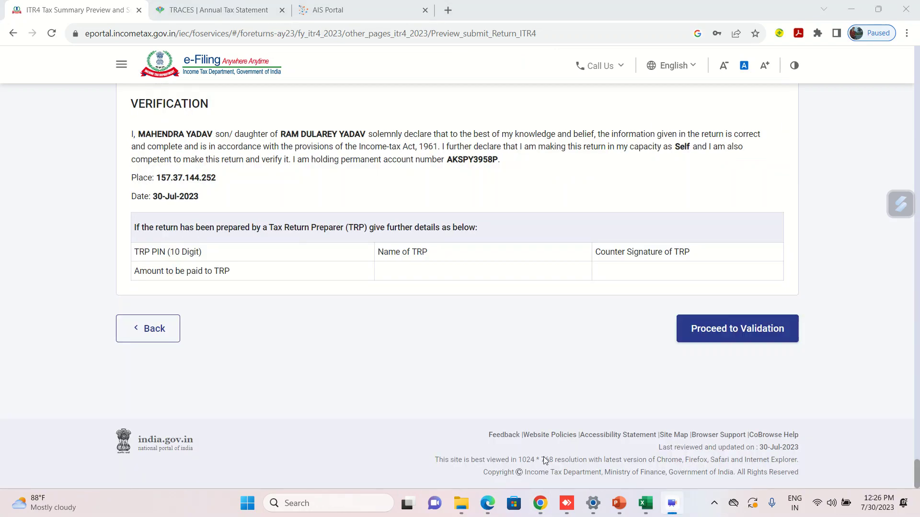
{"action": "left_click", "coordinate": [715, 337]}
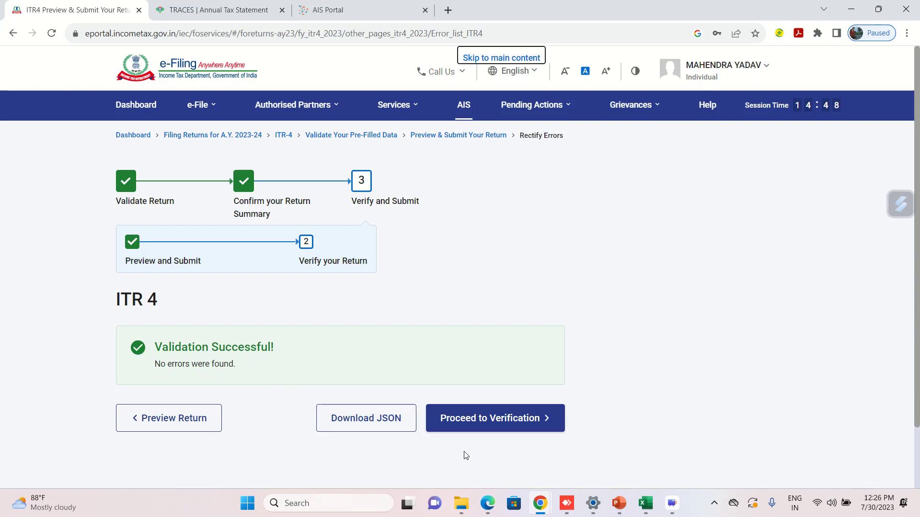
Proceed to verification and scroll to the e-Verify Now, Later and ITR-V options.
{"action": "left_click", "coordinate": [494, 419]}
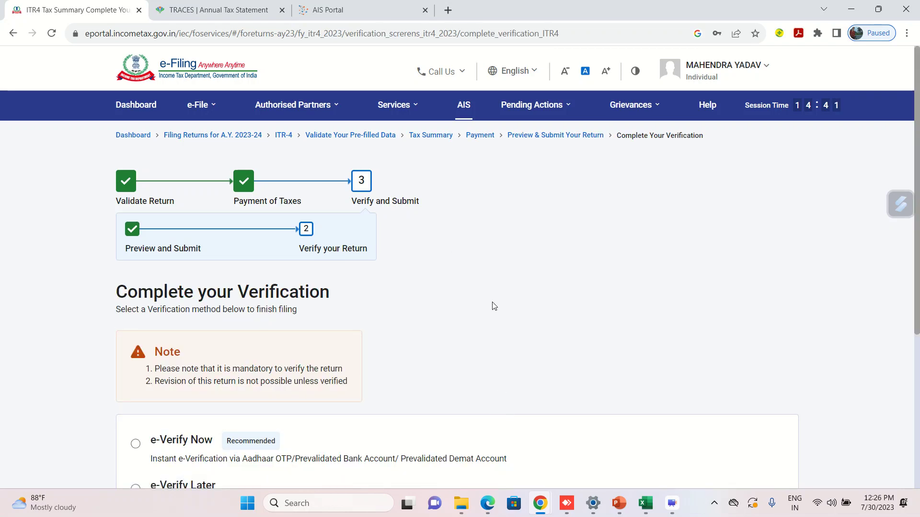
{"action": "scroll", "coordinate": [492, 304], "scroll_direction": "down", "scroll_amount": 3}
{"action": "scroll", "coordinate": [494, 306], "scroll_direction": "down", "scroll_amount": 2}
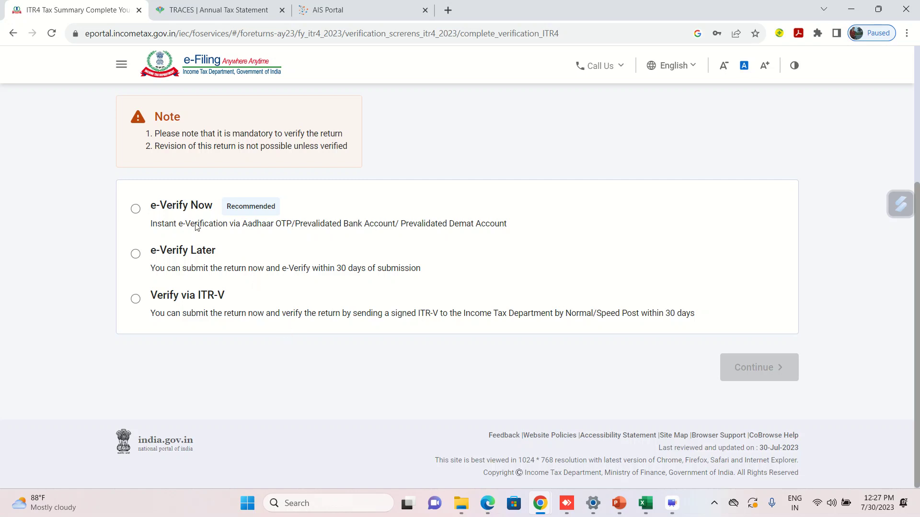
Choose e-Verify Now via Aadhaar mobile OTP, generate the OTP, then cancel the OTP dialog.
{"action": "left_click", "coordinate": [136, 212]}
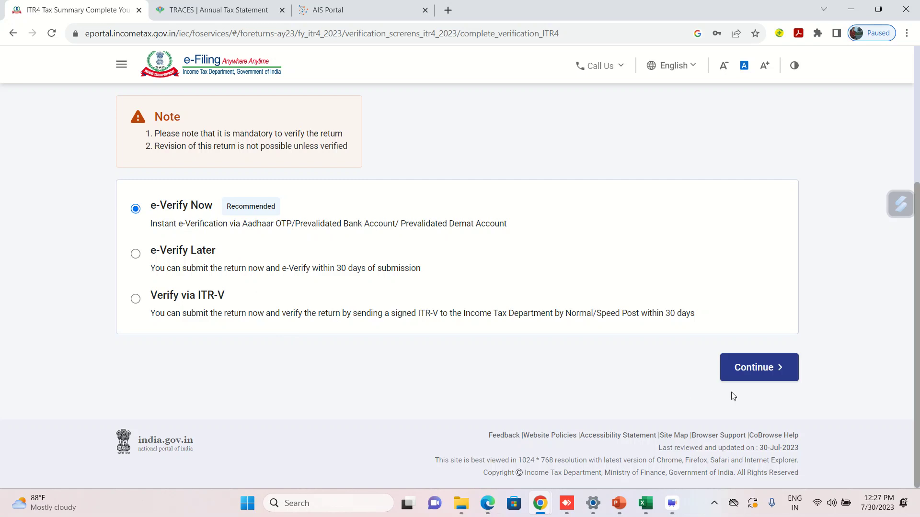
{"action": "left_click", "coordinate": [750, 376]}
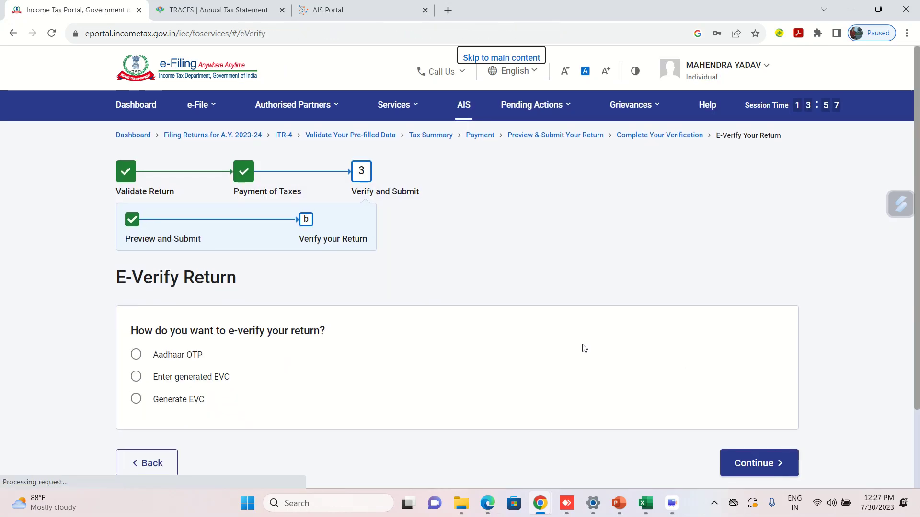
{"action": "scroll", "coordinate": [82, 390], "scroll_direction": "down", "scroll_amount": 5}
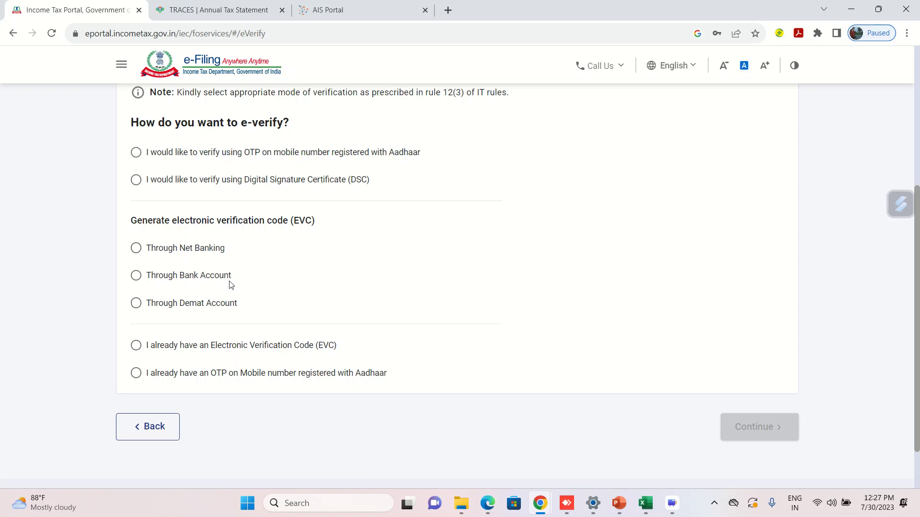
{"action": "left_click", "coordinate": [136, 153]}
{"action": "left_click", "coordinate": [774, 432]}
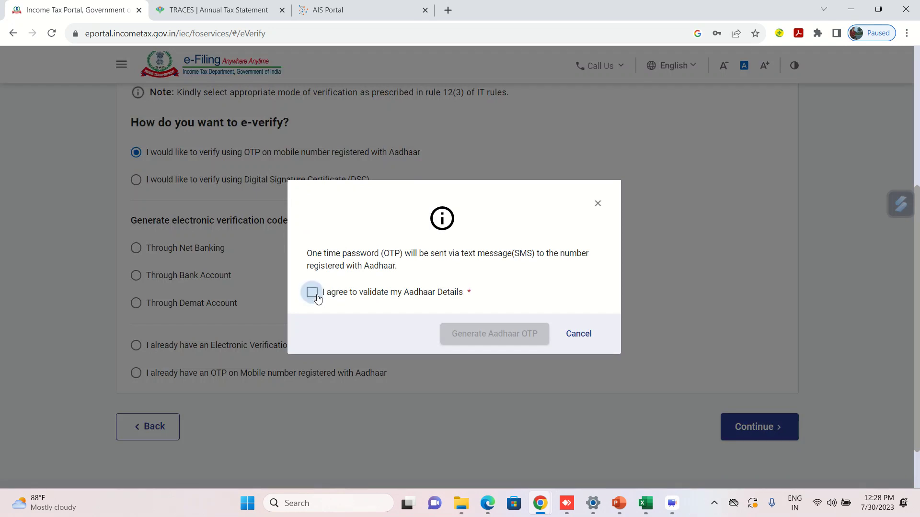
{"action": "left_click", "coordinate": [313, 292]}
{"action": "left_click", "coordinate": [484, 338]}
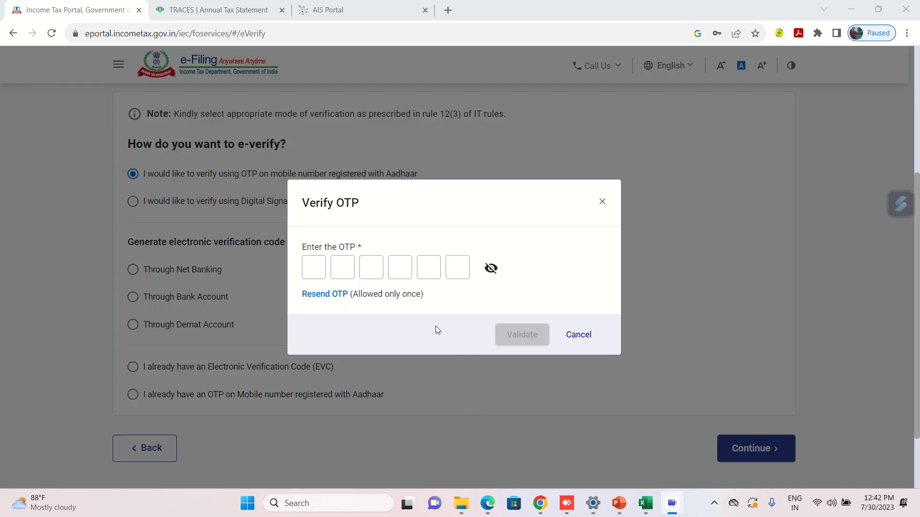
{"action": "left_click", "coordinate": [585, 341]}
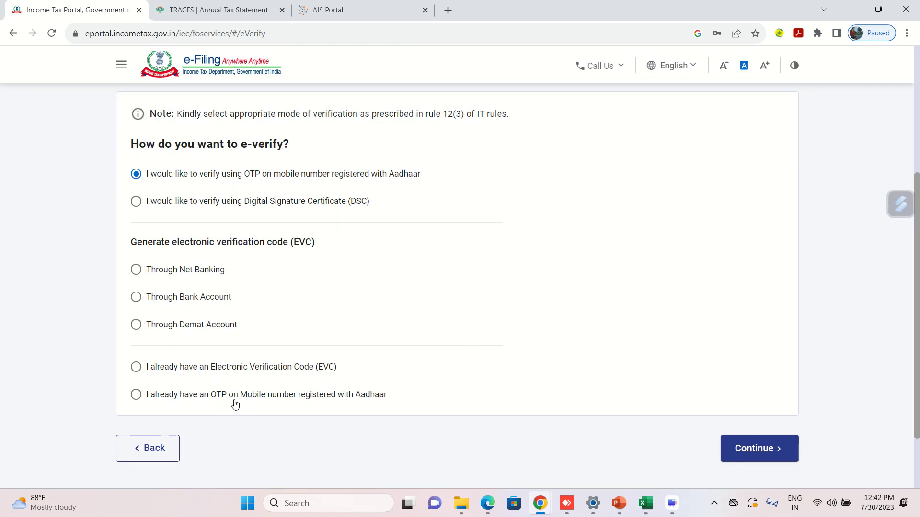
Go back, select e-Verify Later, accept the note and submit the return.
{"action": "left_click", "coordinate": [170, 441]}
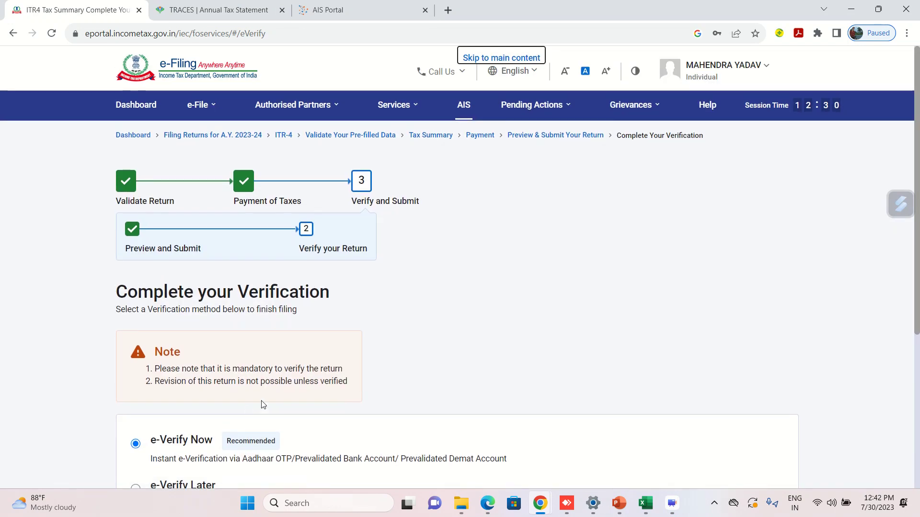
{"action": "scroll", "coordinate": [432, 350], "scroll_direction": "down", "scroll_amount": 3}
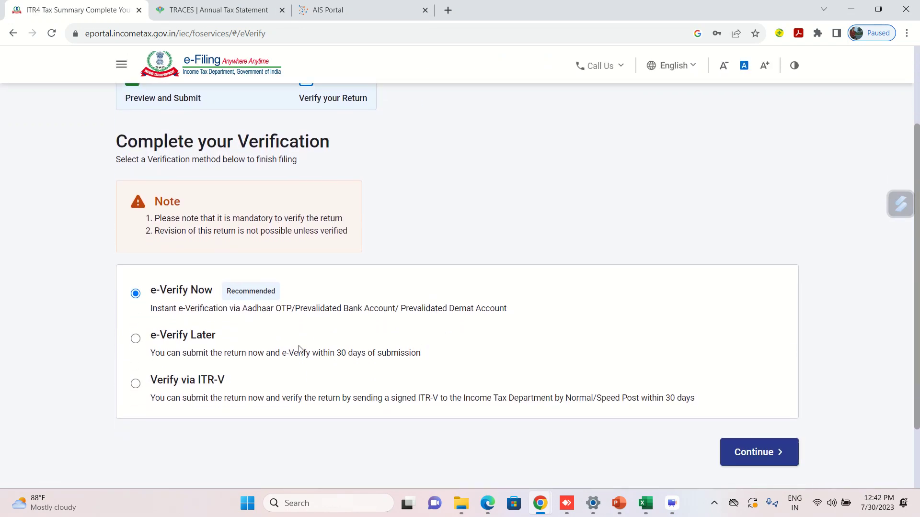
{"action": "left_click", "coordinate": [134, 340]}
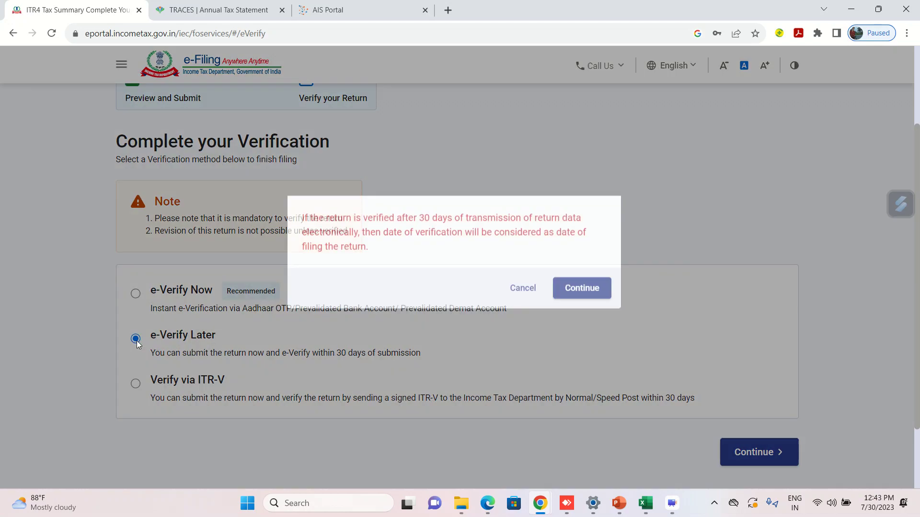
{"action": "left_click", "coordinate": [581, 305]}
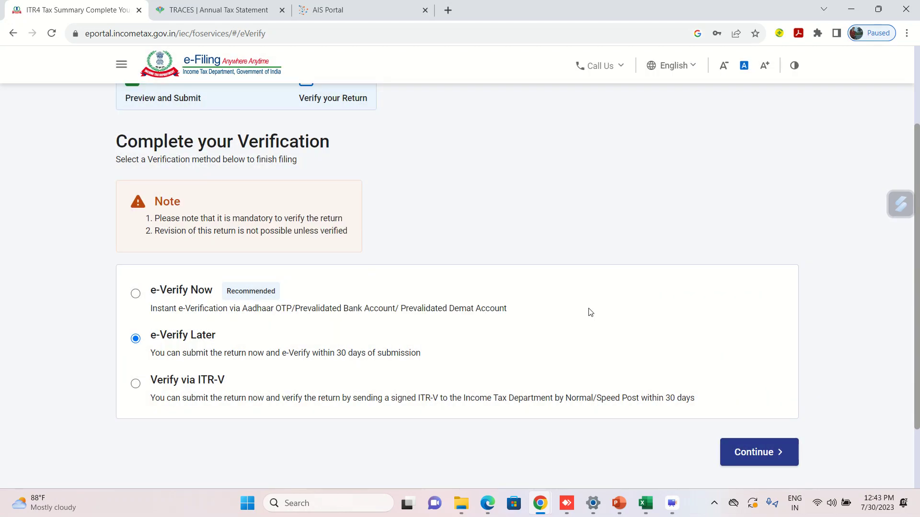
{"action": "left_click", "coordinate": [748, 453]}
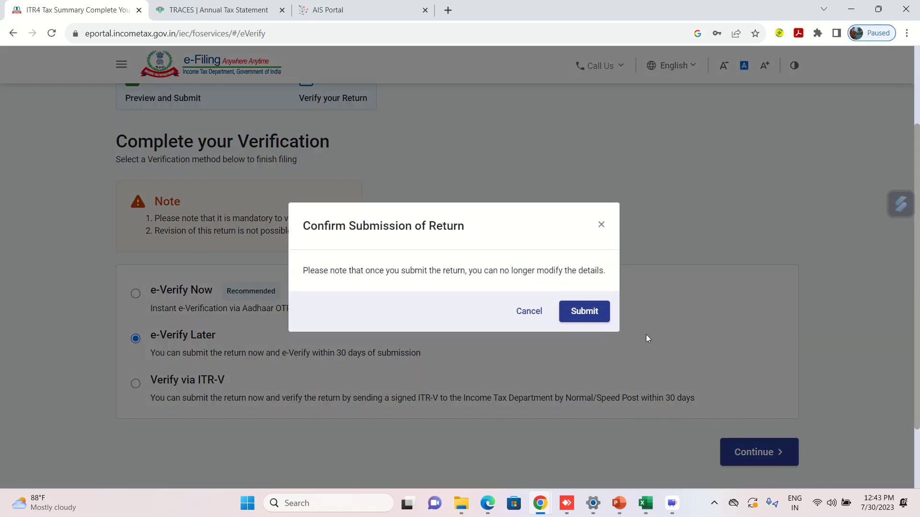
{"action": "left_click", "coordinate": [580, 313]}
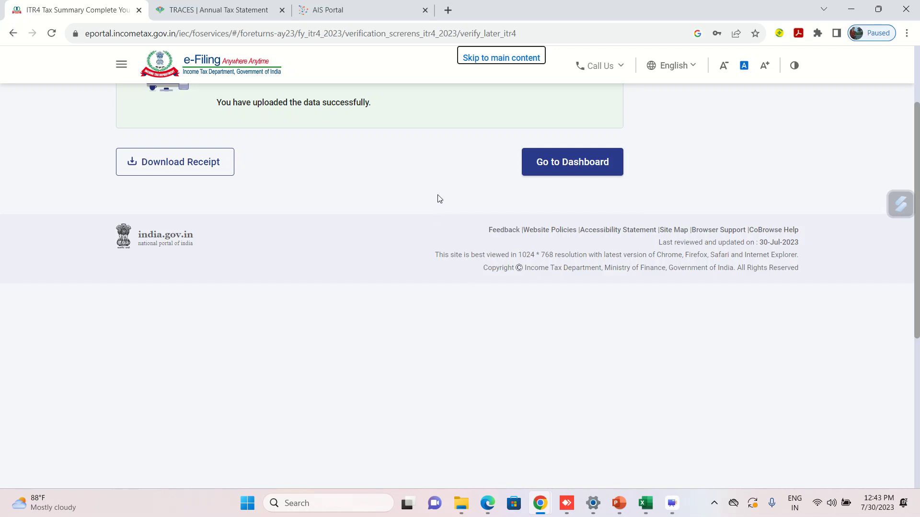
{"action": "scroll", "coordinate": [432, 198], "scroll_direction": "up", "scroll_amount": 1}
Download the ITR-V filing receipt, open the PDF in Chrome, and dismiss the Acrobat prompt.
{"action": "left_click", "coordinate": [198, 192]}
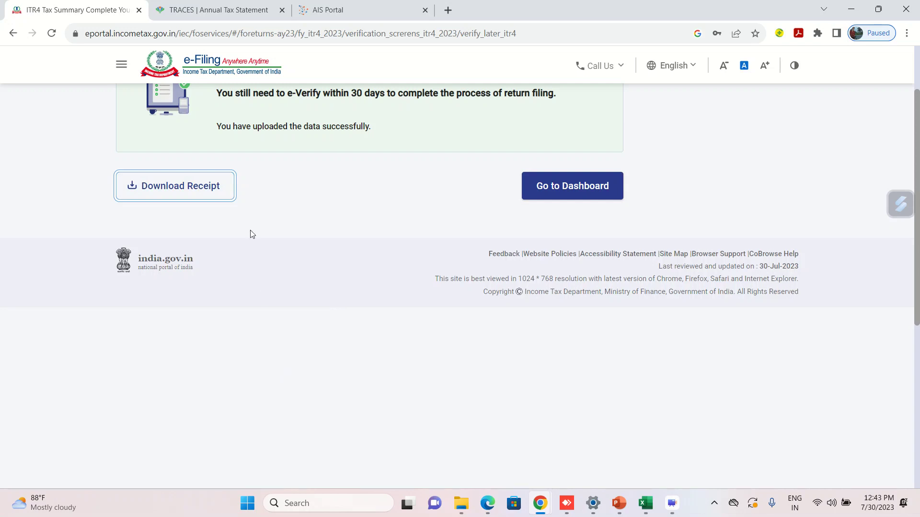
{"action": "left_click", "coordinate": [272, 186]}
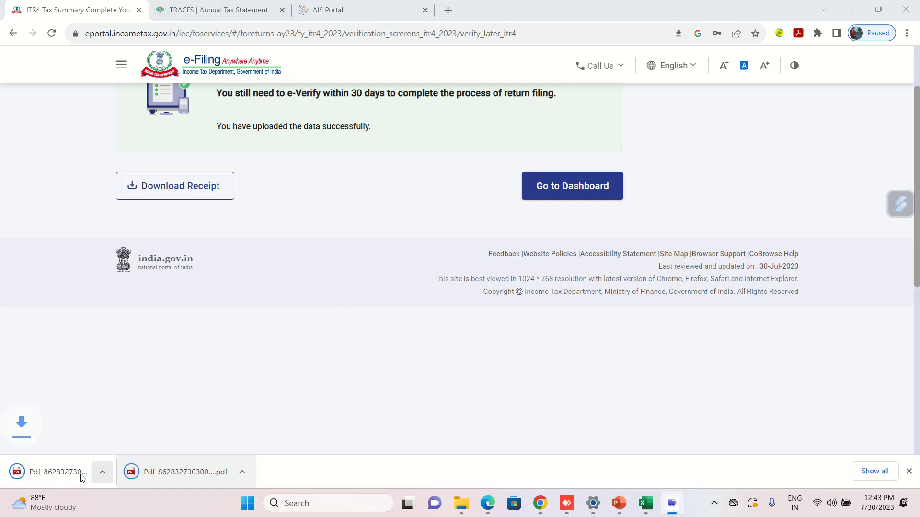
{"action": "left_click", "coordinate": [185, 474]}
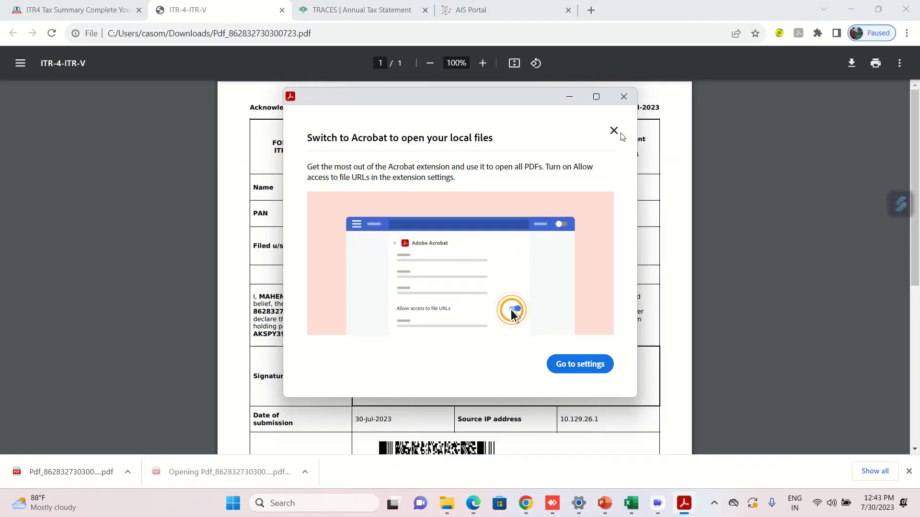
{"action": "left_click", "coordinate": [613, 130]}
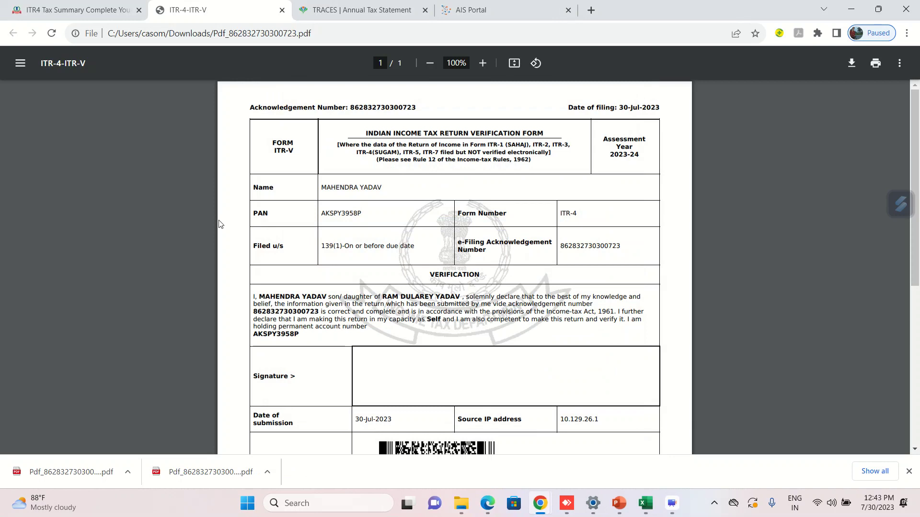
Read through the ITR-V verification form, then return to the e-Filing portal tab.
{"action": "scroll", "coordinate": [230, 258], "scroll_direction": "down", "scroll_amount": 2}
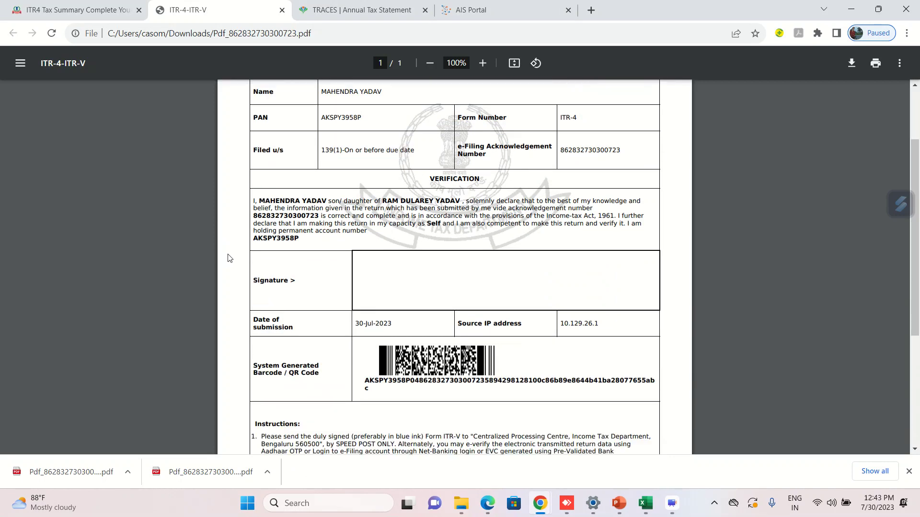
{"action": "scroll", "coordinate": [355, 359], "scroll_direction": "down", "scroll_amount": 3}
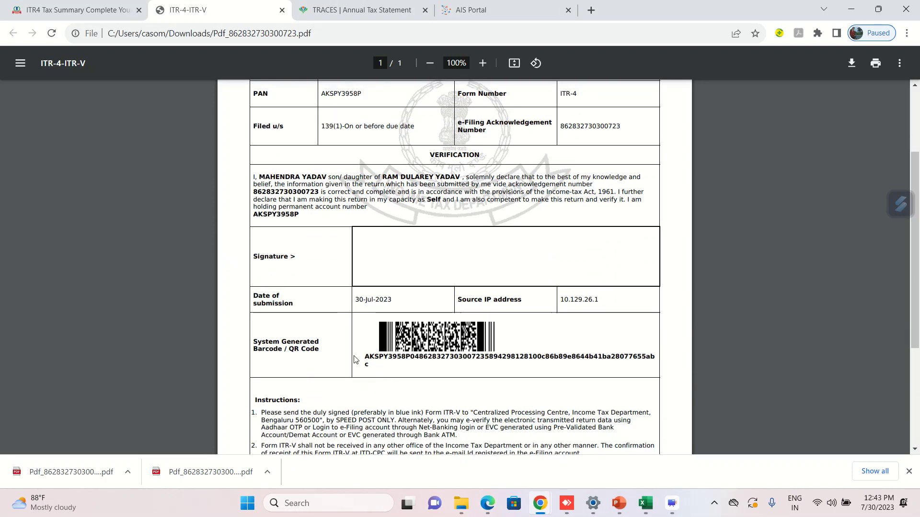
{"action": "scroll", "coordinate": [355, 359], "scroll_direction": "down", "scroll_amount": 2}
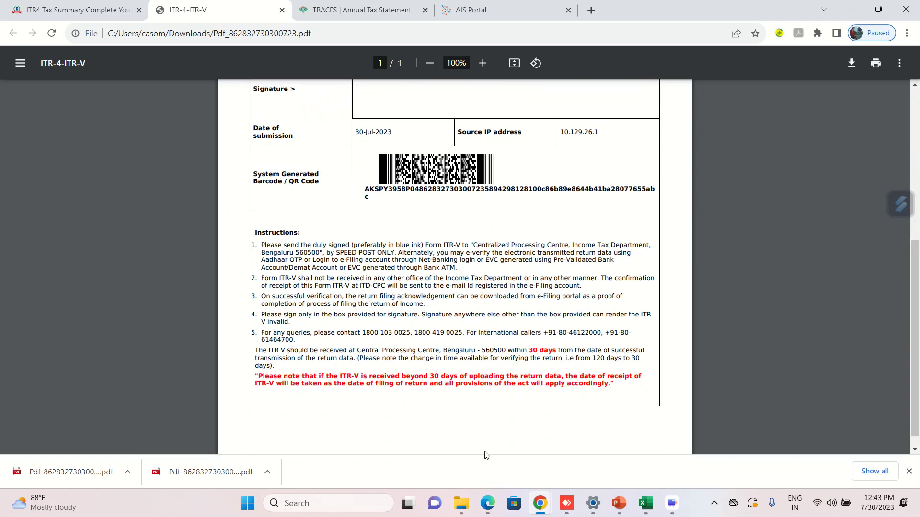
{"action": "left_click", "coordinate": [403, 438]}
{"action": "scroll", "coordinate": [403, 439], "scroll_direction": "up", "scroll_amount": 3}
{"action": "scroll", "coordinate": [403, 439], "scroll_direction": "up", "scroll_amount": 2}
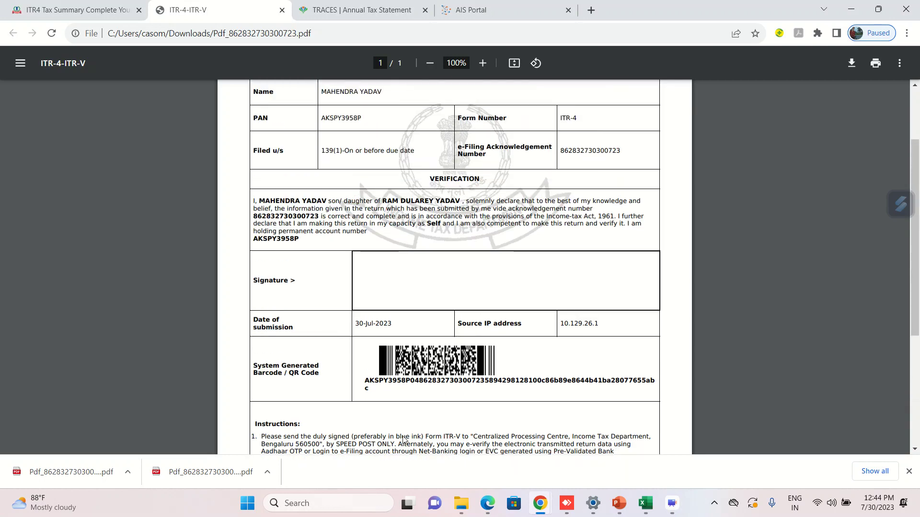
{"action": "scroll", "coordinate": [404, 440], "scroll_direction": "down", "scroll_amount": 1}
{"action": "scroll", "coordinate": [404, 440], "scroll_direction": "up", "scroll_amount": 2}
{"action": "left_click", "coordinate": [96, 7]}
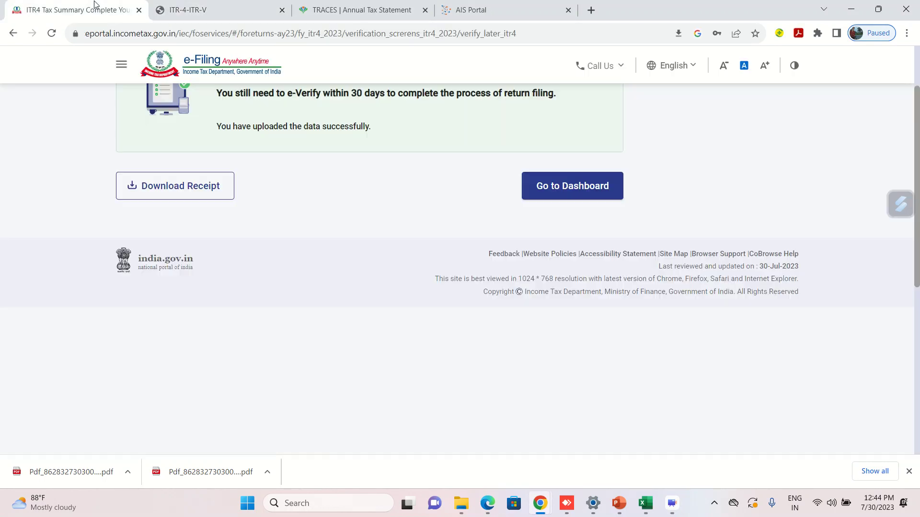
Go to e-File > Income Tax Returns > e-Verify Return.
{"action": "scroll", "coordinate": [334, 272], "scroll_direction": "up", "scroll_amount": 3}
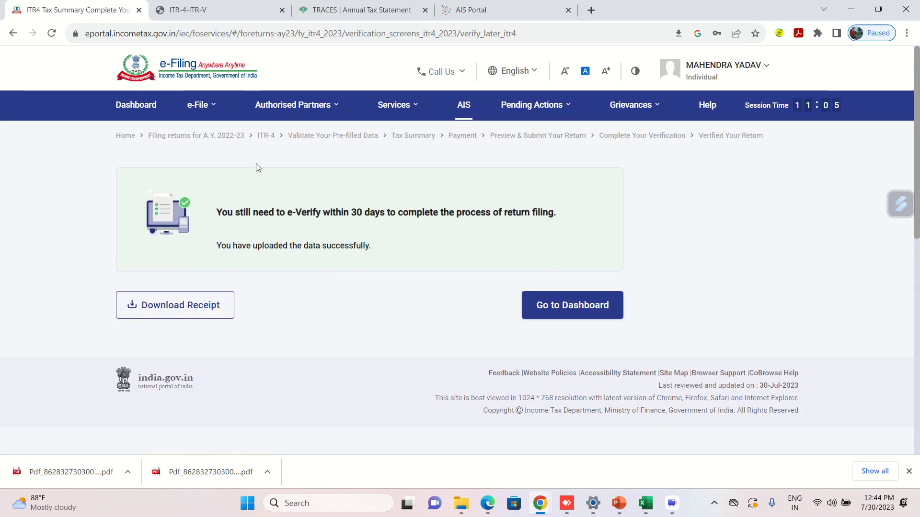
{"action": "left_click", "coordinate": [209, 114]}
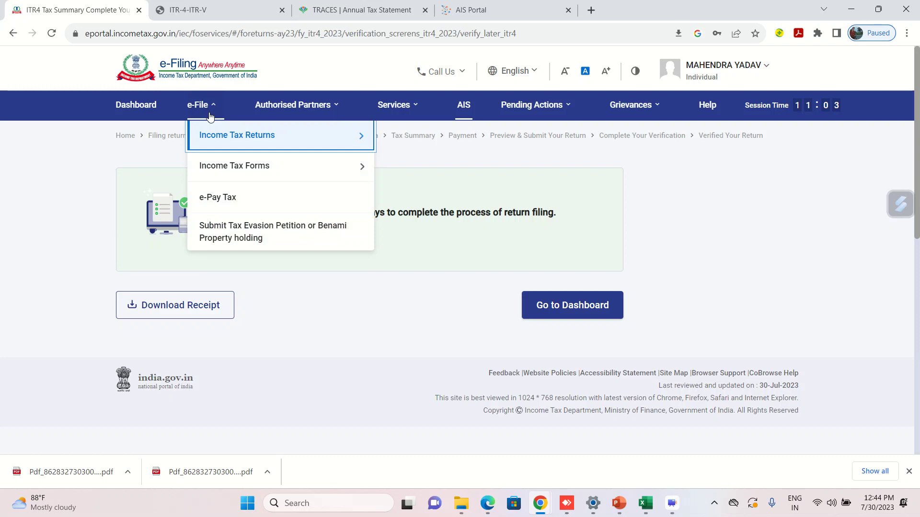
{"action": "mouse_move", "coordinate": [217, 136]}
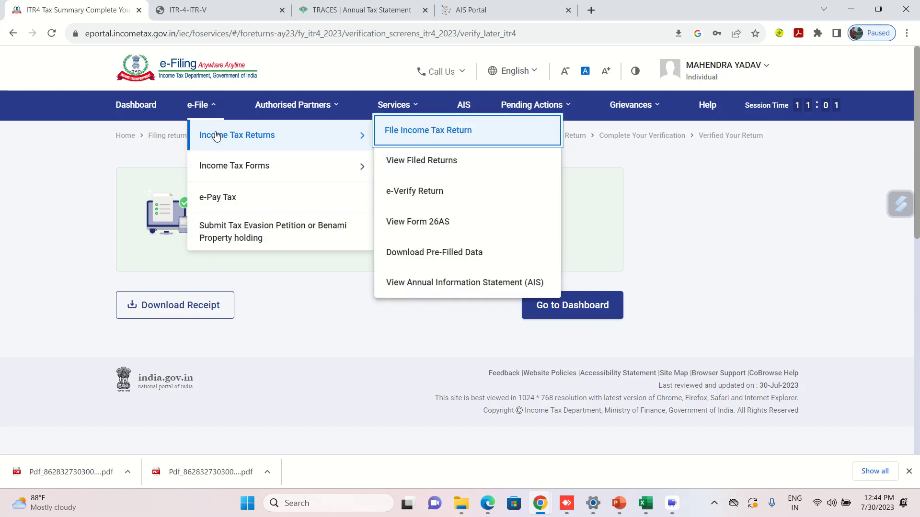
{"action": "left_click", "coordinate": [410, 192]}
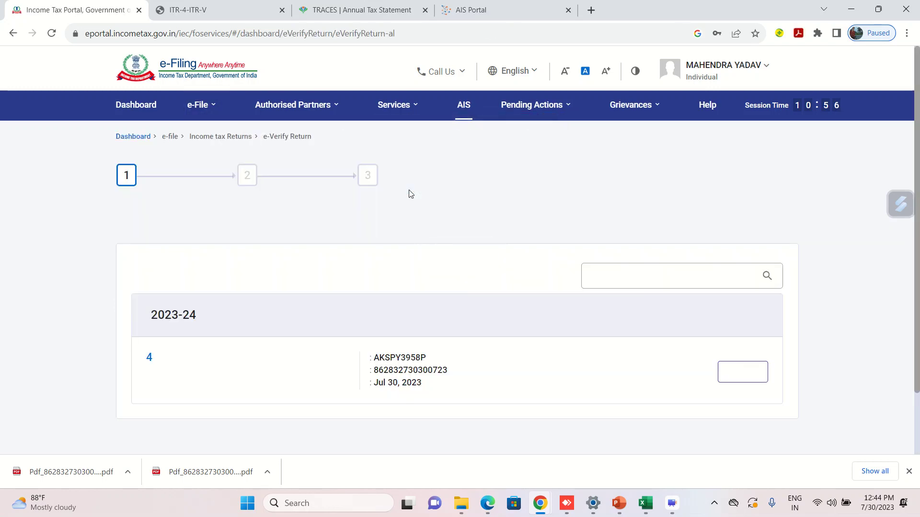
Start e-verifying the ITR 4 return for 2023-24 and choose the Aadhaar OTP option.
{"action": "scroll", "coordinate": [464, 338], "scroll_direction": "down", "scroll_amount": 3}
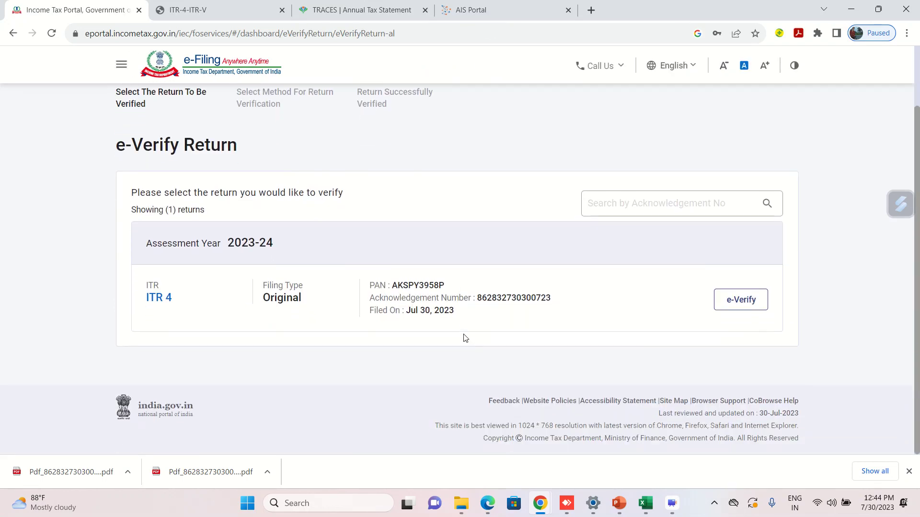
{"action": "left_click", "coordinate": [741, 302]}
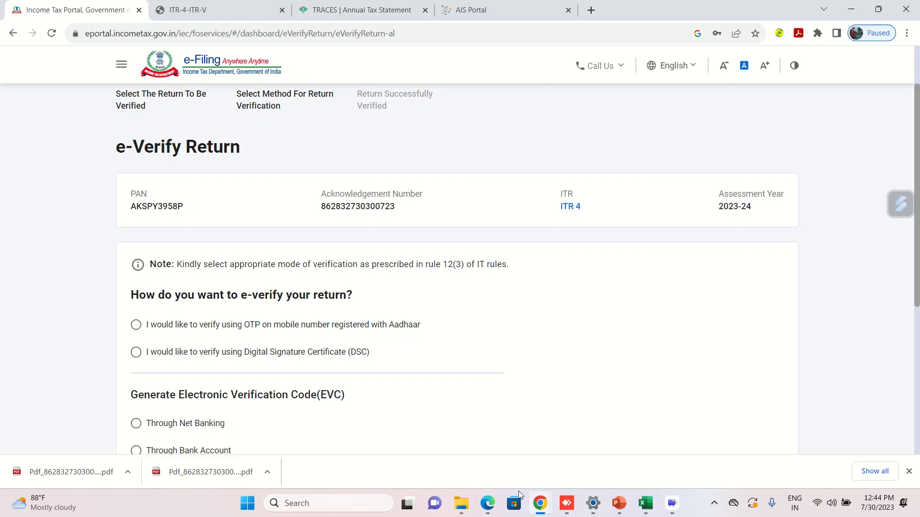
{"action": "left_click", "coordinate": [480, 504]}
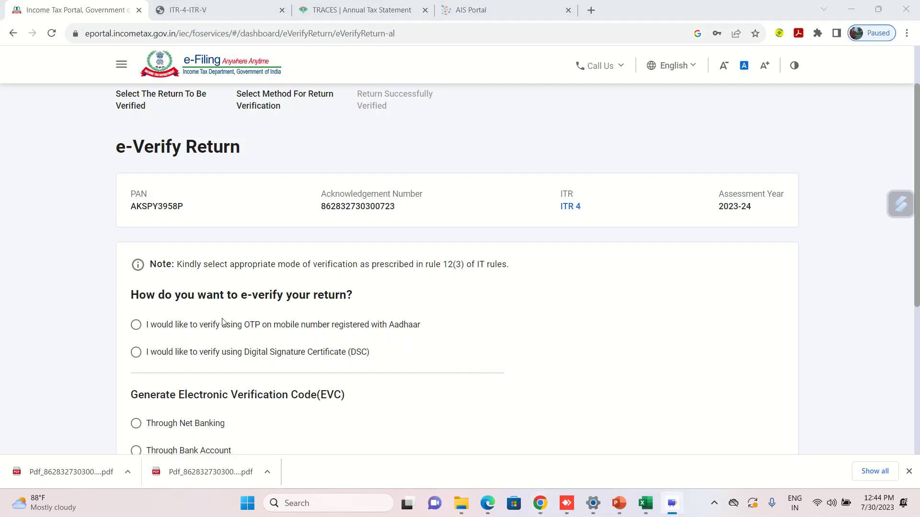
{"action": "left_click", "coordinate": [534, 316]}
{"action": "scroll", "coordinate": [534, 318], "scroll_direction": "down", "scroll_amount": 5}
{"action": "scroll", "coordinate": [357, 262], "scroll_direction": "up", "scroll_amount": 5}
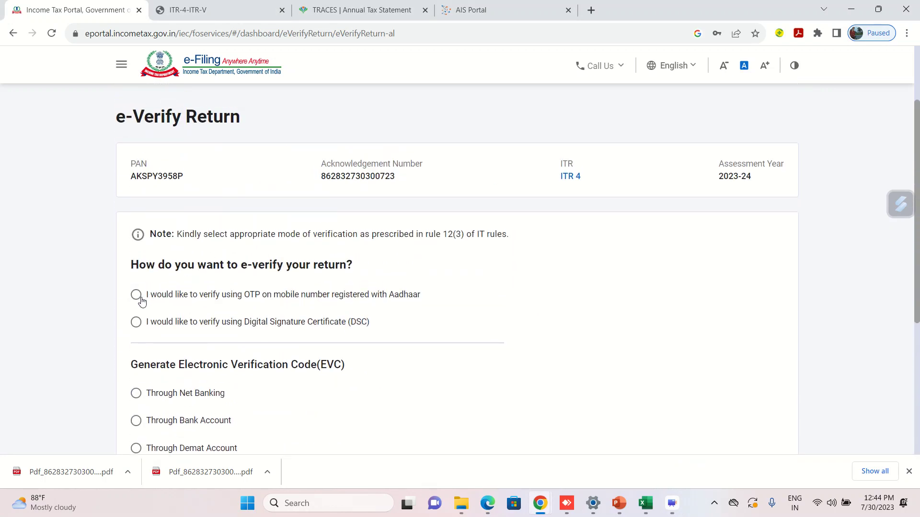
{"action": "left_click", "coordinate": [136, 295]}
{"action": "scroll", "coordinate": [78, 329], "scroll_direction": "down", "scroll_amount": 1}
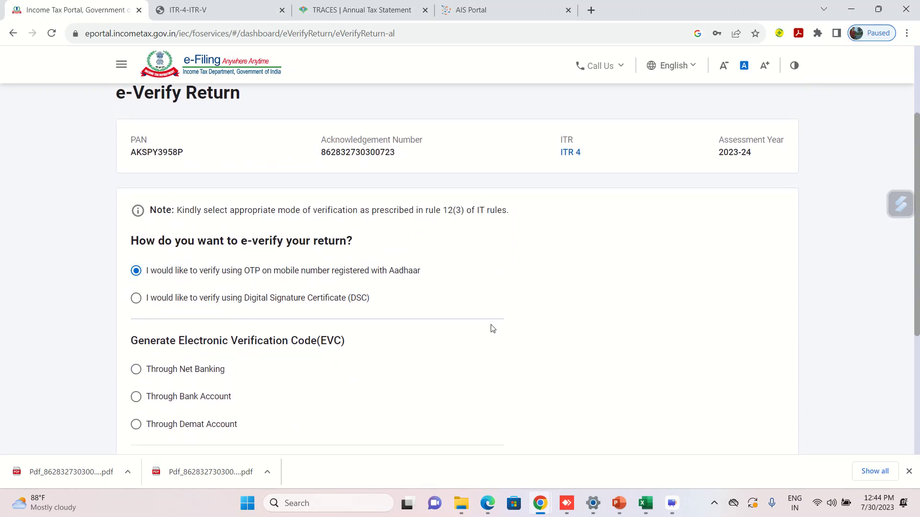
{"action": "scroll", "coordinate": [492, 329], "scroll_direction": "down", "scroll_amount": 5}
Continue, give Aadhaar validation consent, and generate an OTP to the Aadhaar-registered mobile.
{"action": "left_click", "coordinate": [759, 340]}
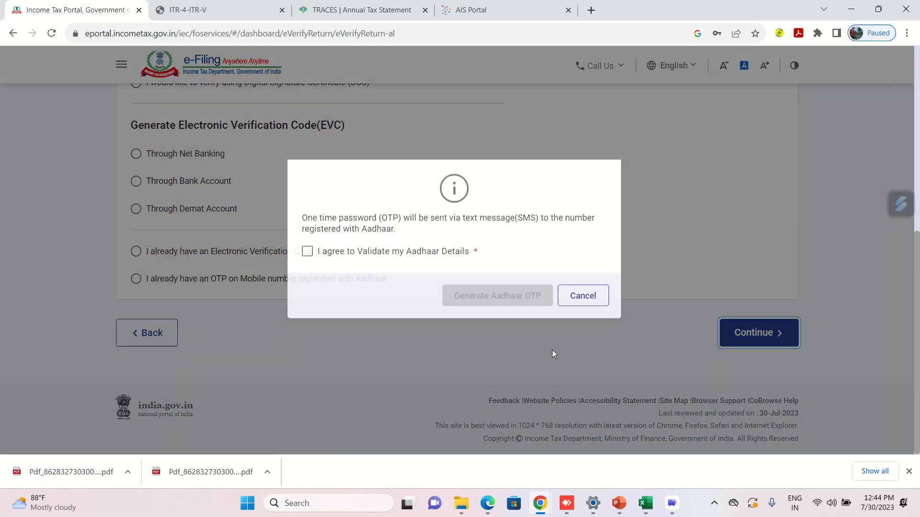
{"action": "left_click", "coordinate": [307, 263]}
{"action": "left_click", "coordinate": [496, 307]}
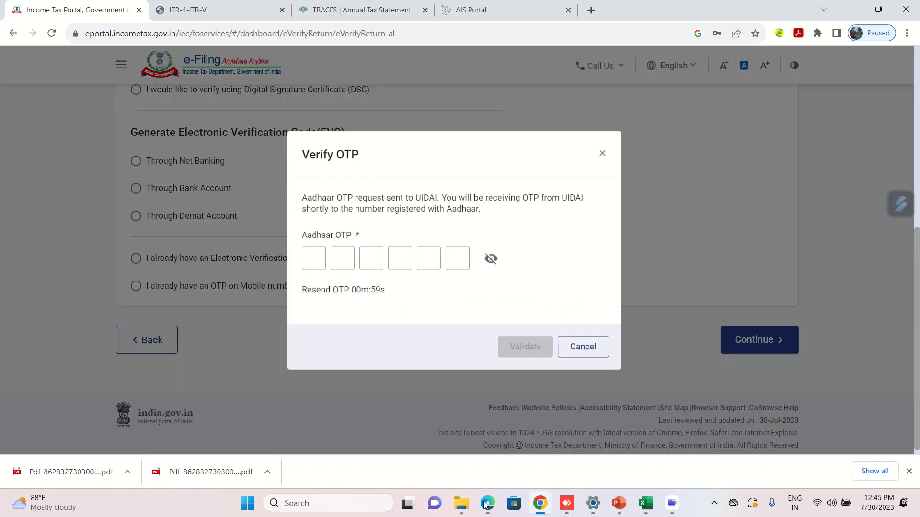
Enter the six-digit Aadhaar OTP and validate it to e-verify the return.
{"action": "left_click", "coordinate": [312, 259]}
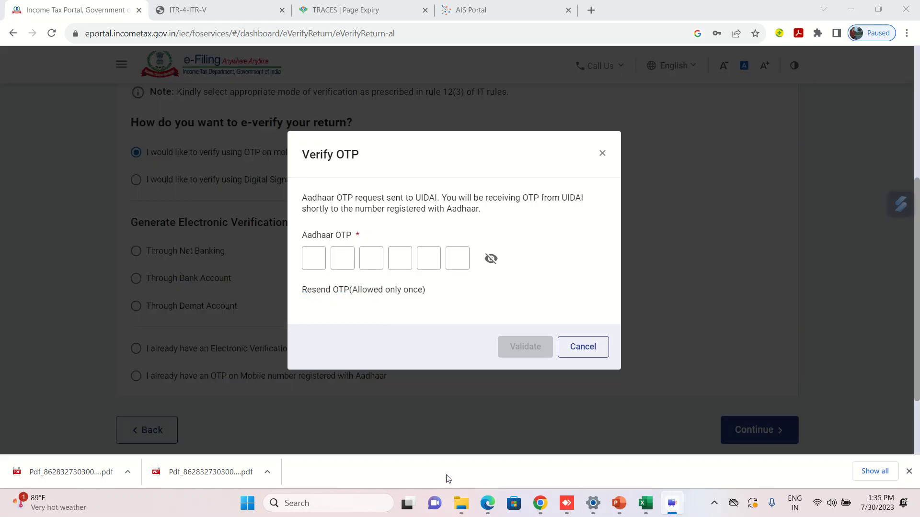
{"action": "mouse_move", "coordinate": [430, 456]}
{"action": "left_click", "coordinate": [318, 256]}
{"action": "left_click", "coordinate": [316, 259]}
{"action": "type", "text": "•"}
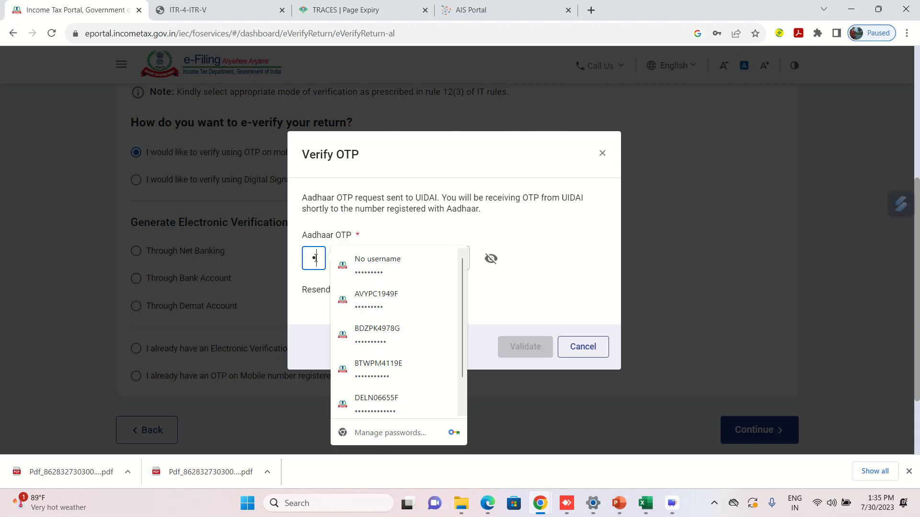
{"action": "type", "text": "••"}
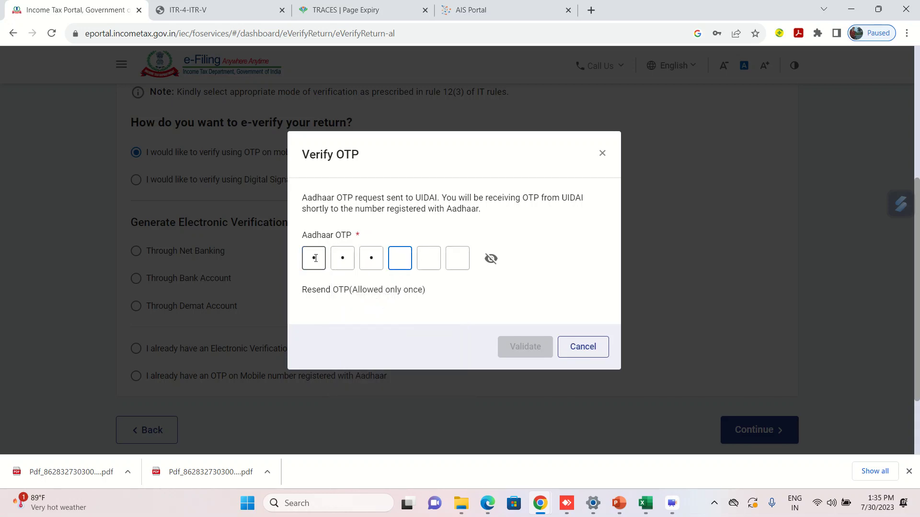
{"action": "type", "text": "•"}
{"action": "type", "text": "••"}
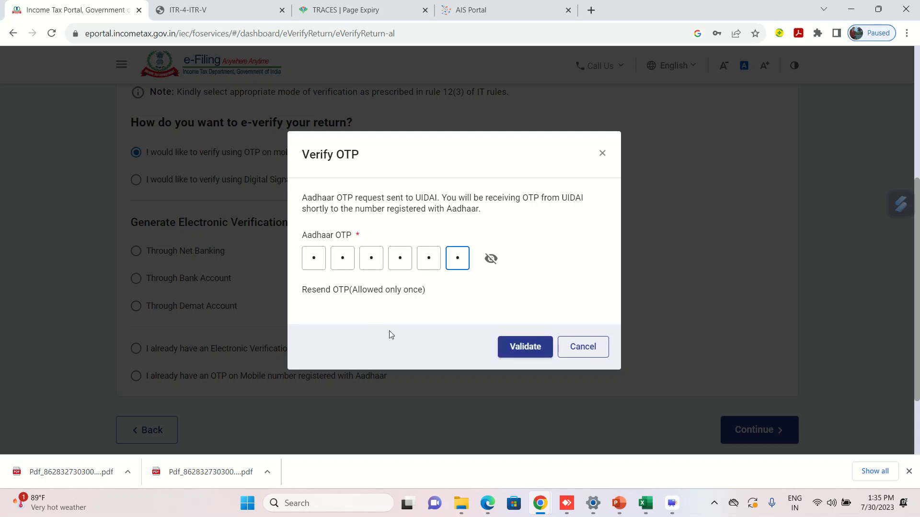
{"action": "left_click", "coordinate": [529, 347]}
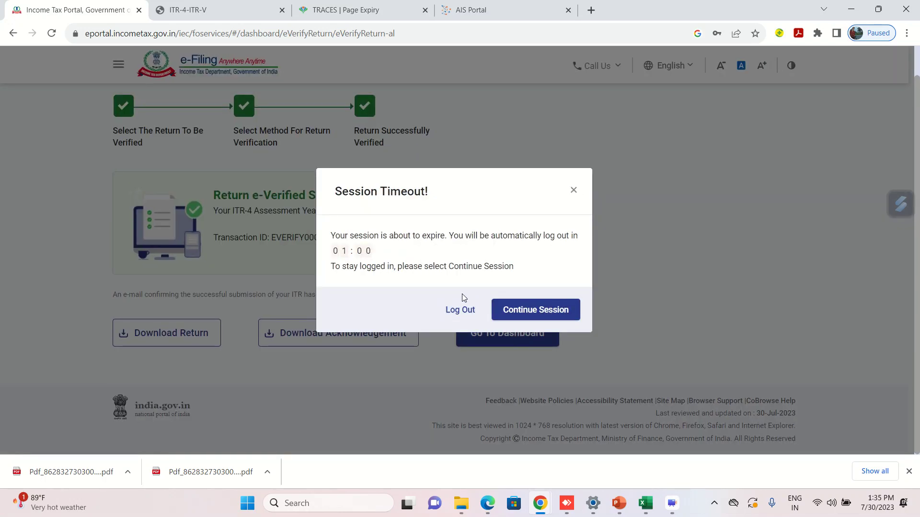
Keep the session active and download the e-verification acknowledgement for the ITR-4 return.
{"action": "left_click", "coordinate": [520, 311]}
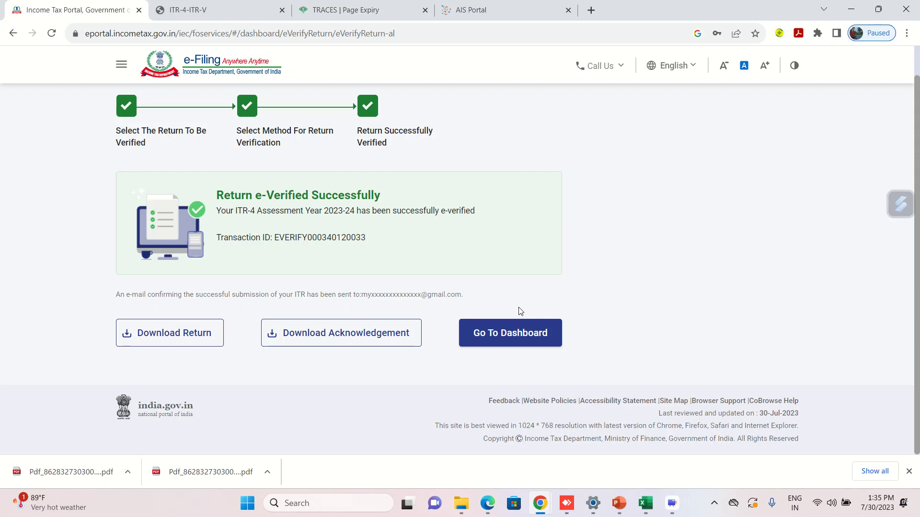
{"action": "left_click", "coordinate": [345, 340]}
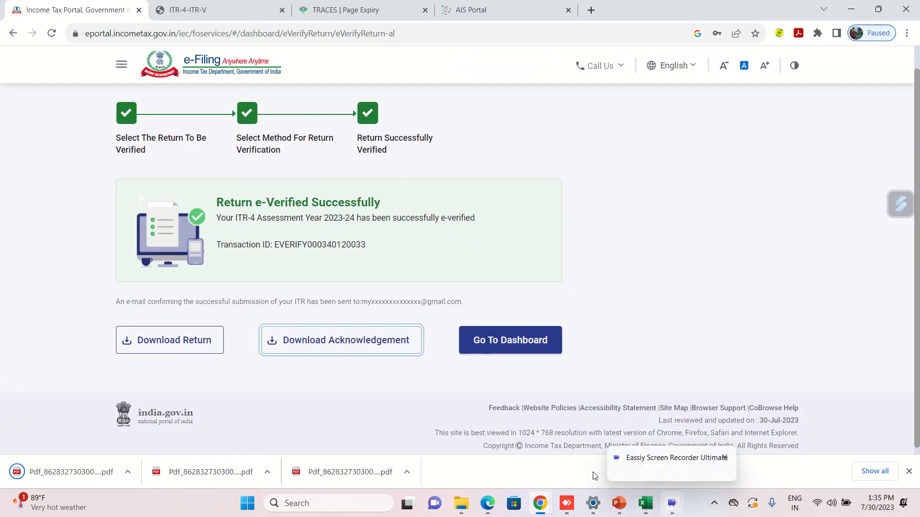
Open the AY 2023-24 acknowledgement PDF and review its total income 4,99,020 and ₹230 refund.
{"action": "left_click", "coordinate": [94, 475]}
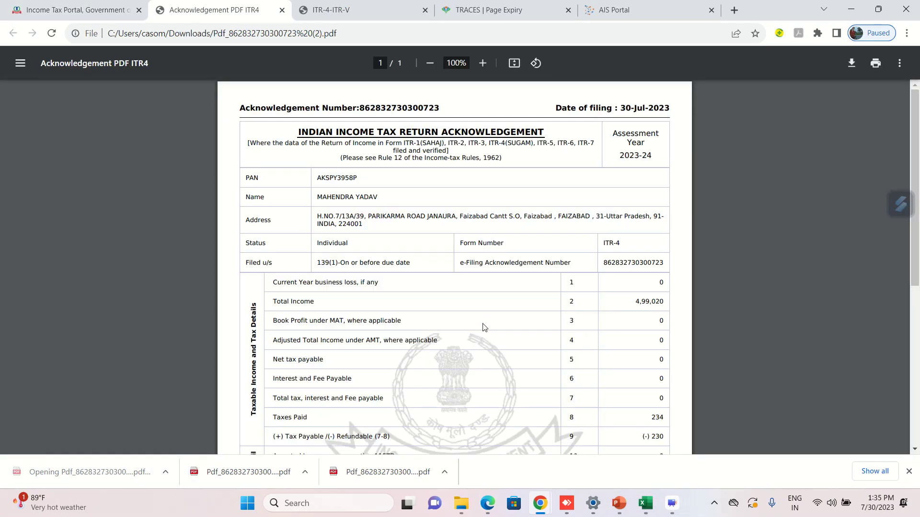
{"action": "scroll", "coordinate": [487, 309], "scroll_direction": "down", "scroll_amount": 1}
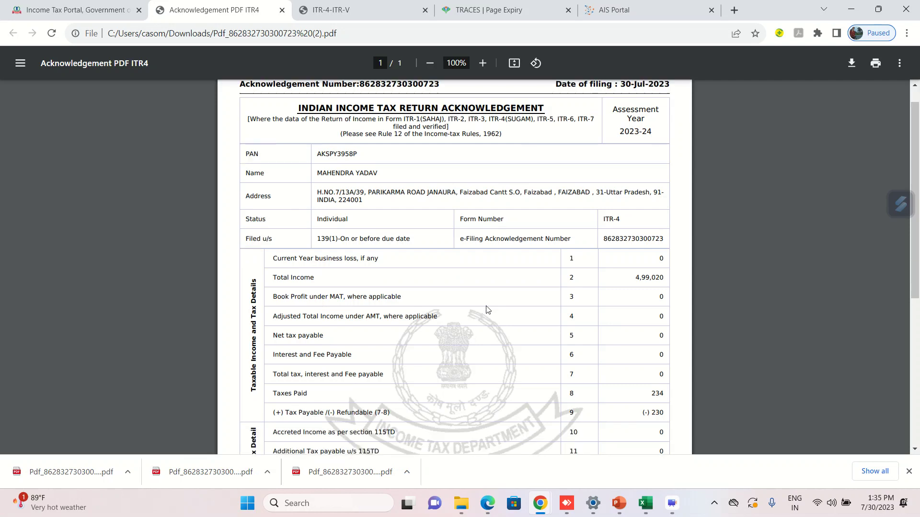
{"action": "scroll", "coordinate": [487, 309], "scroll_direction": "down", "scroll_amount": 2}
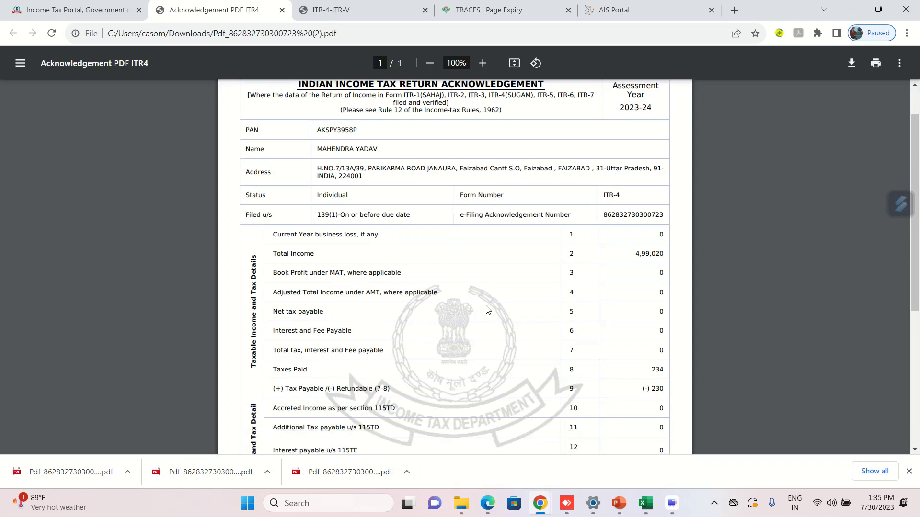
{"action": "scroll", "coordinate": [486, 309], "scroll_direction": "down", "scroll_amount": 5}
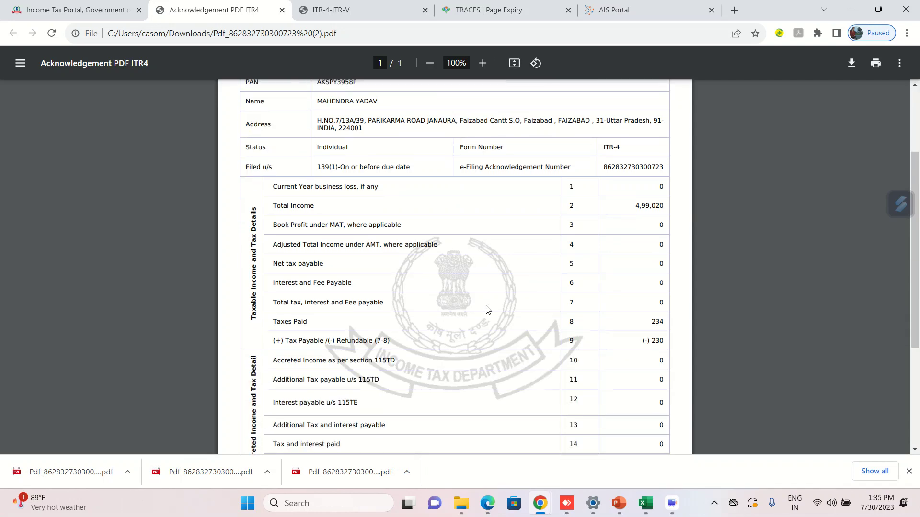
{"action": "scroll", "coordinate": [487, 309], "scroll_direction": "down", "scroll_amount": 5}
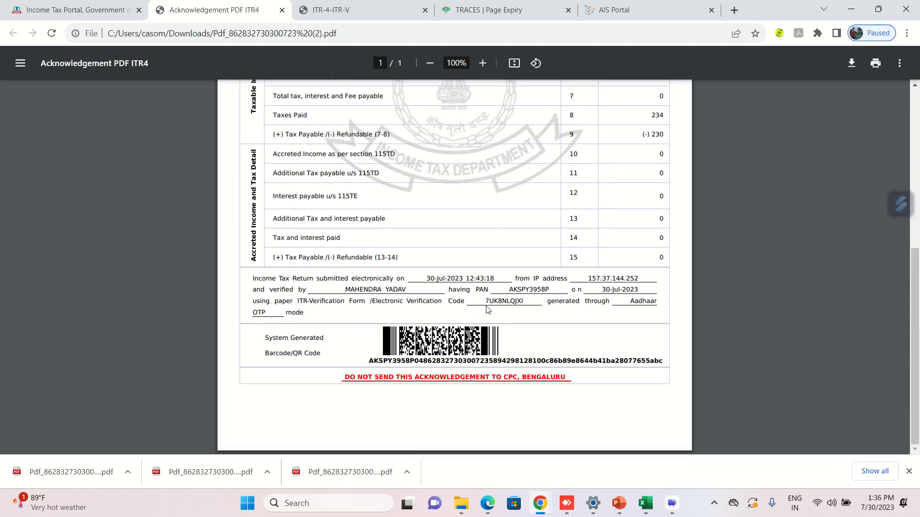
{"action": "scroll", "coordinate": [486, 309], "scroll_direction": "up", "scroll_amount": 13}
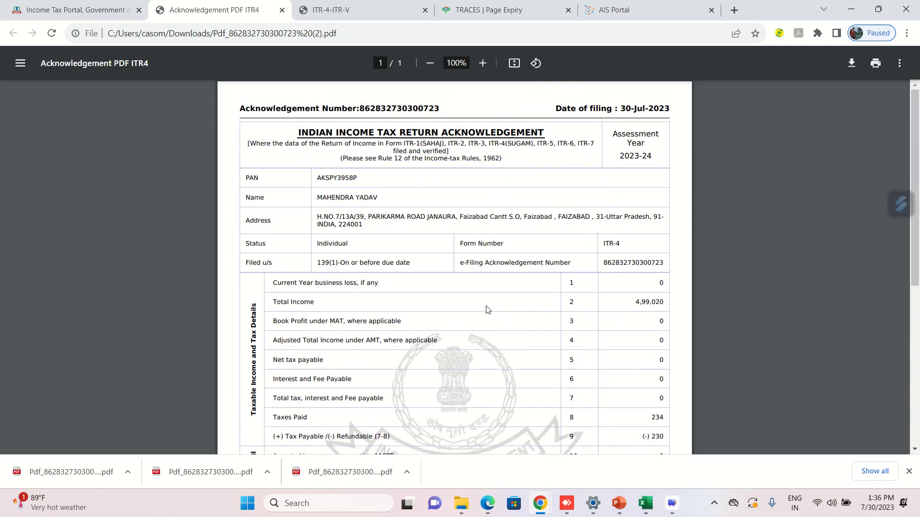